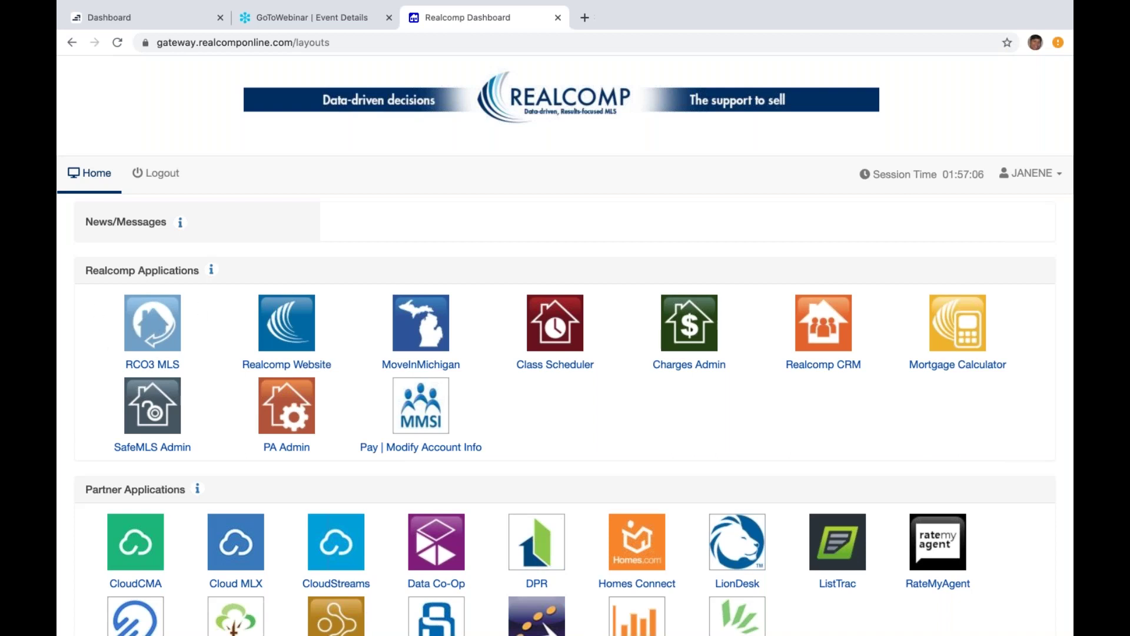
# Step: Launch the RCO3 MLS from the Realcomp Applications on the dashboard in a new tab
pyautogui.click(154, 337)
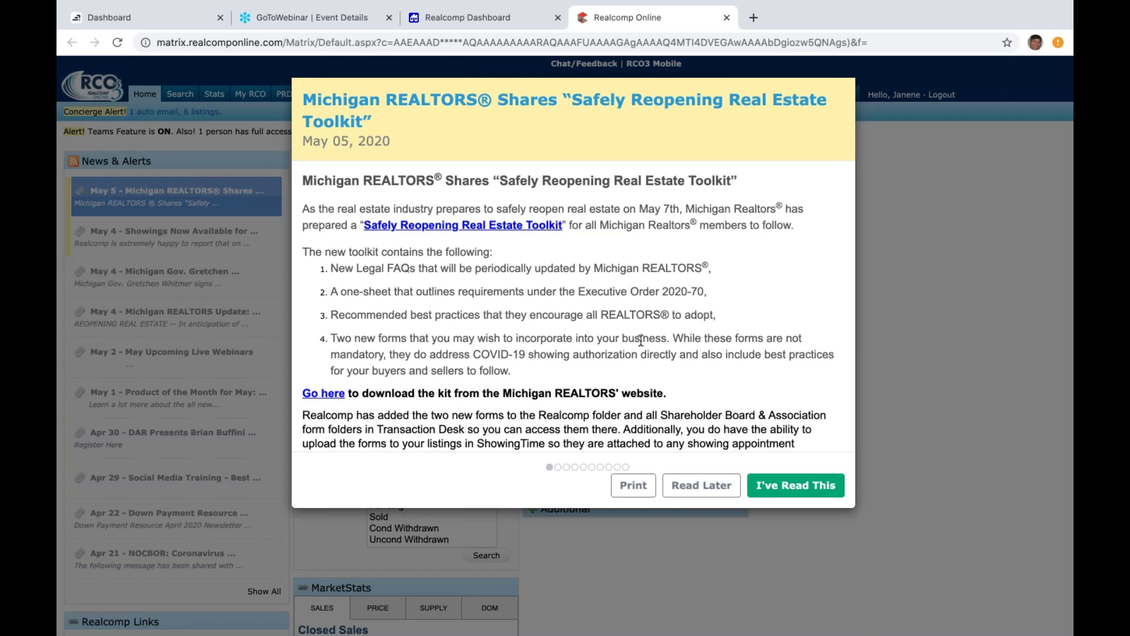
# Step: Mark all ten news alerts Read Later, from the Safely Reopening toolkit to the down payment newsletter
pyautogui.click(677, 491)
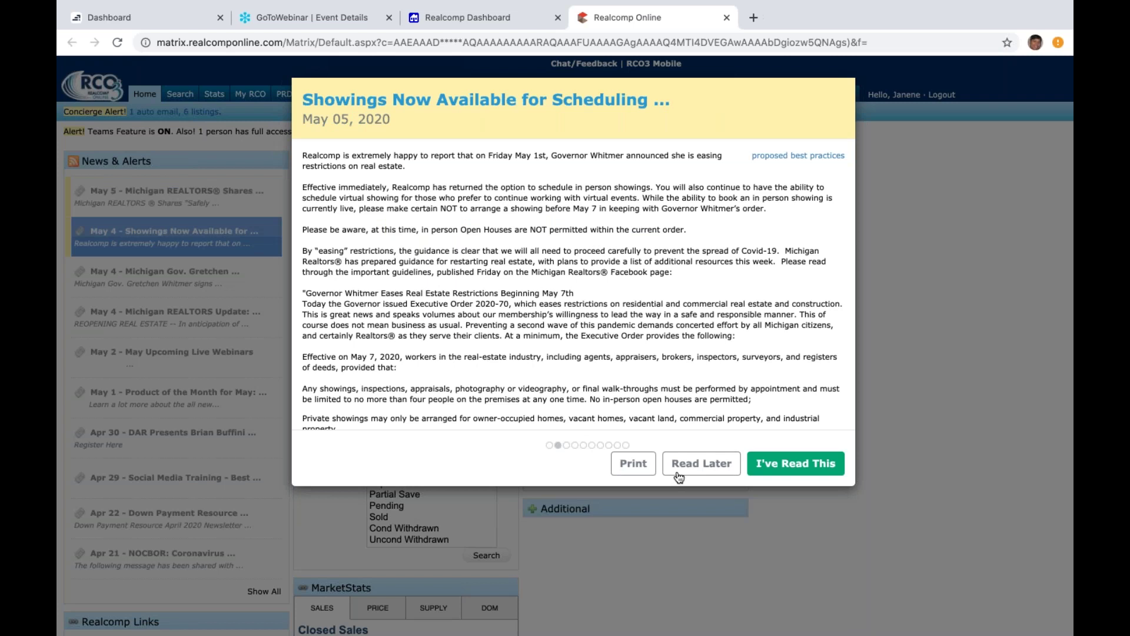
pyautogui.click(704, 471)
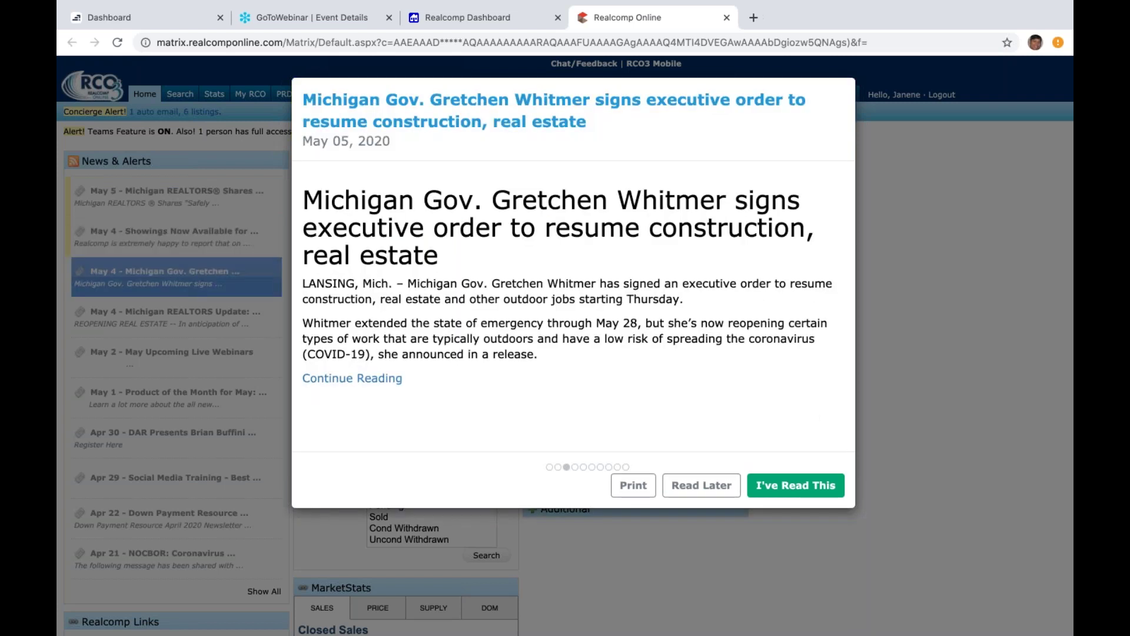
pyautogui.click(700, 485)
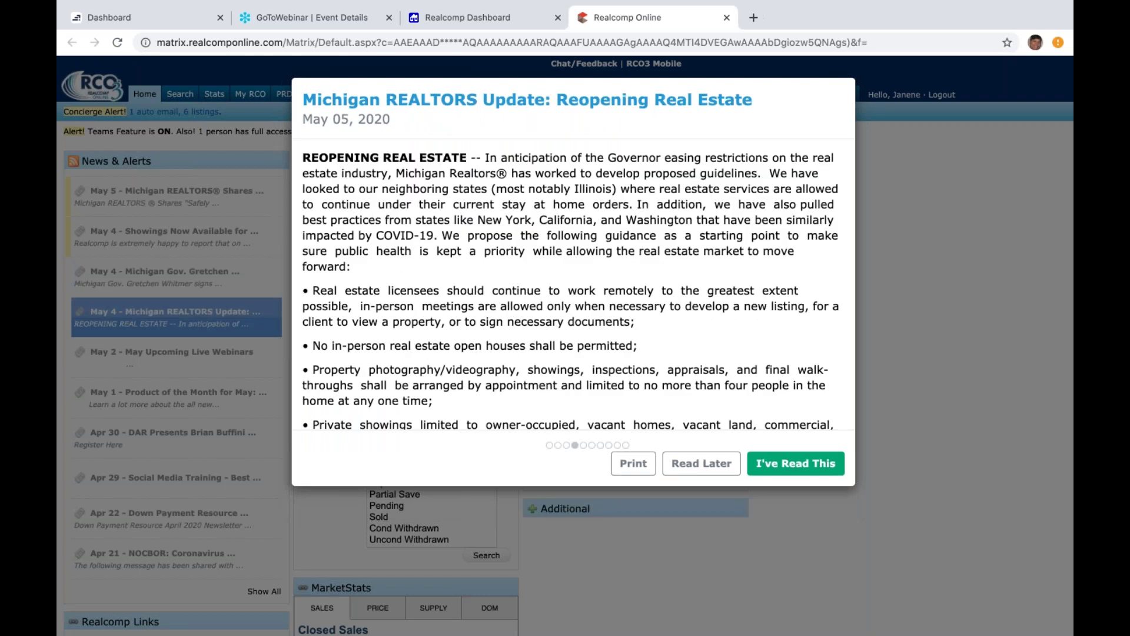
pyautogui.click(687, 474)
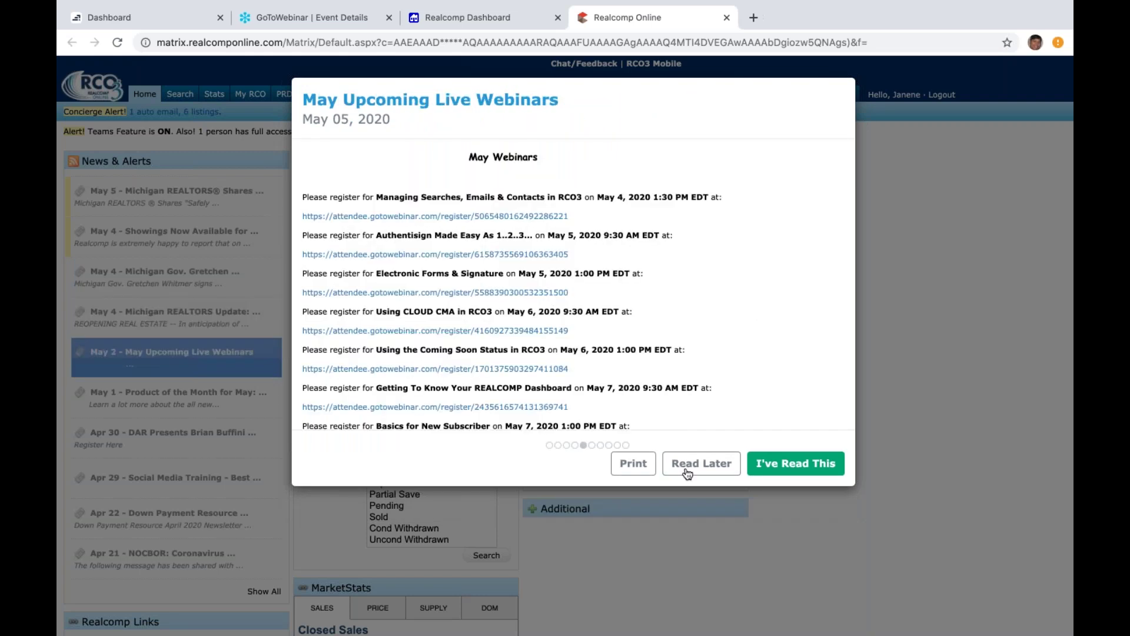
pyautogui.click(683, 465)
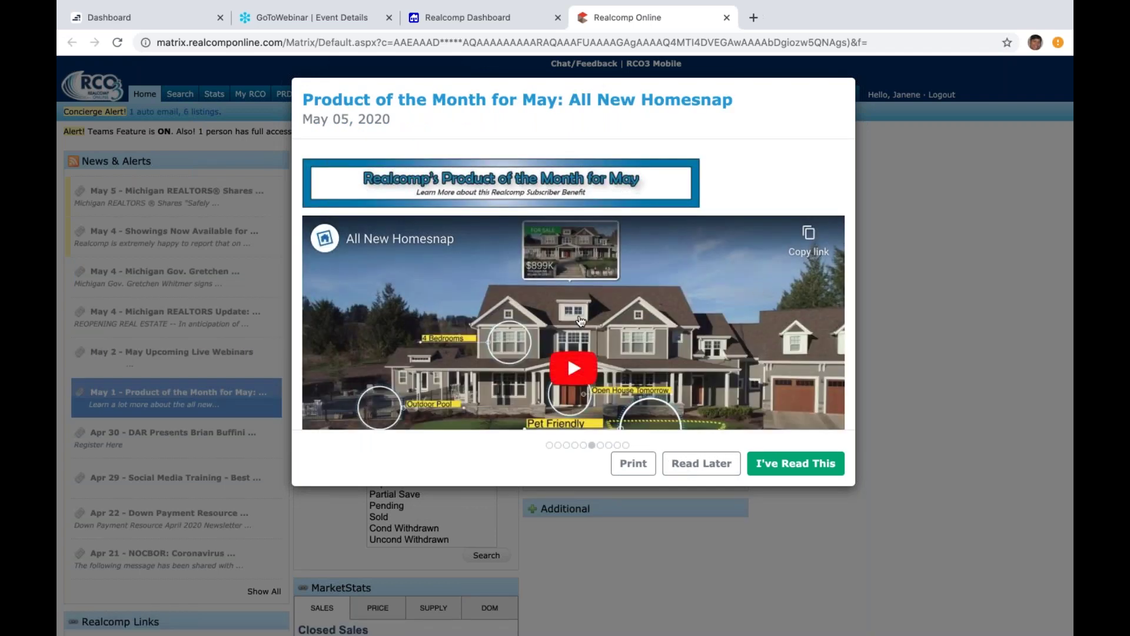
pyautogui.click(684, 464)
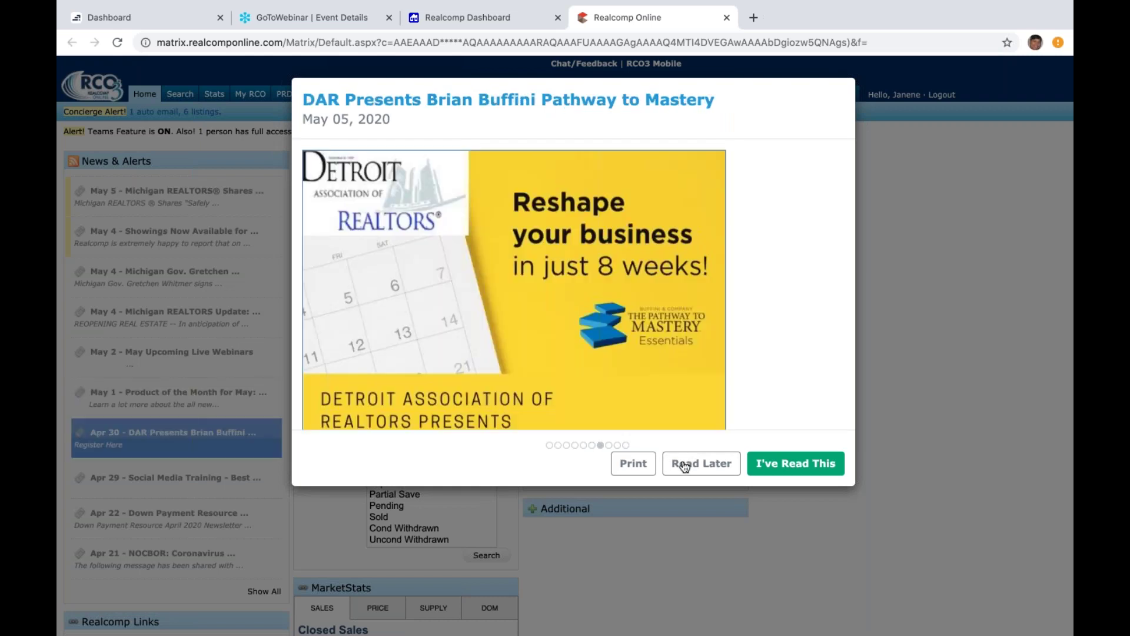
pyautogui.click(685, 465)
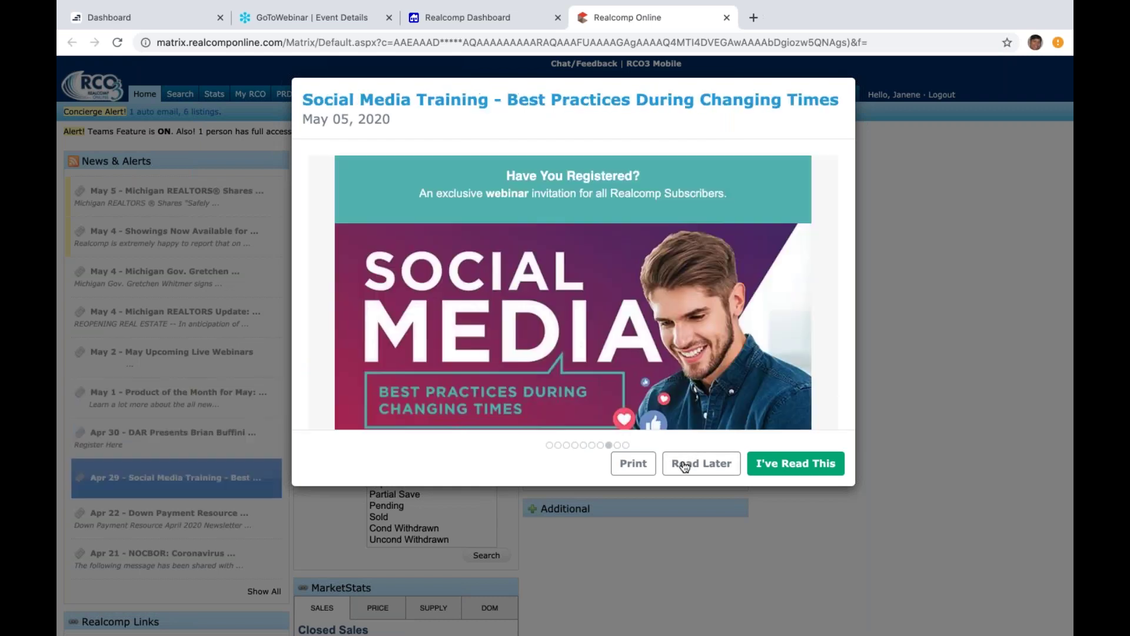
pyautogui.click(684, 465)
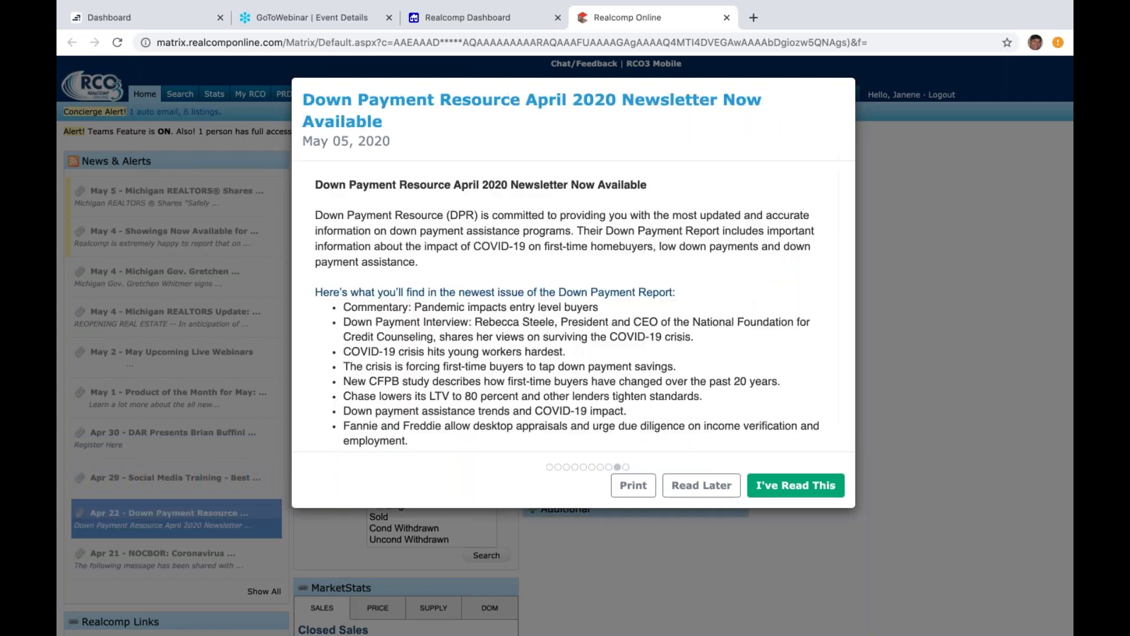
pyautogui.click(681, 480)
pyautogui.click(678, 468)
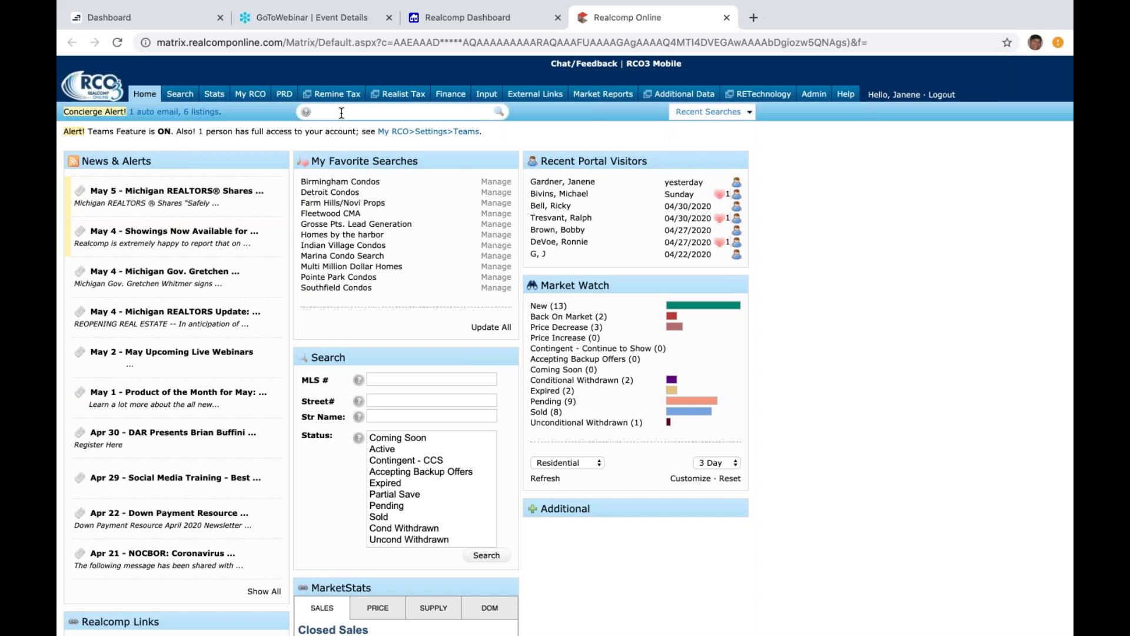
# Step: Enter the speed search 'sold sd 0-60 rs birmingham' in the quick-search box
pyautogui.write('sold s')
pyautogui.write('0-')
pyautogui.write('60 rs')
pyautogui.write('birmingham')
# Step: Run the sold Birmingham search sorted by lowest price, then rerun it with a '$10+' price minimum
pyautogui.click(580, 380)
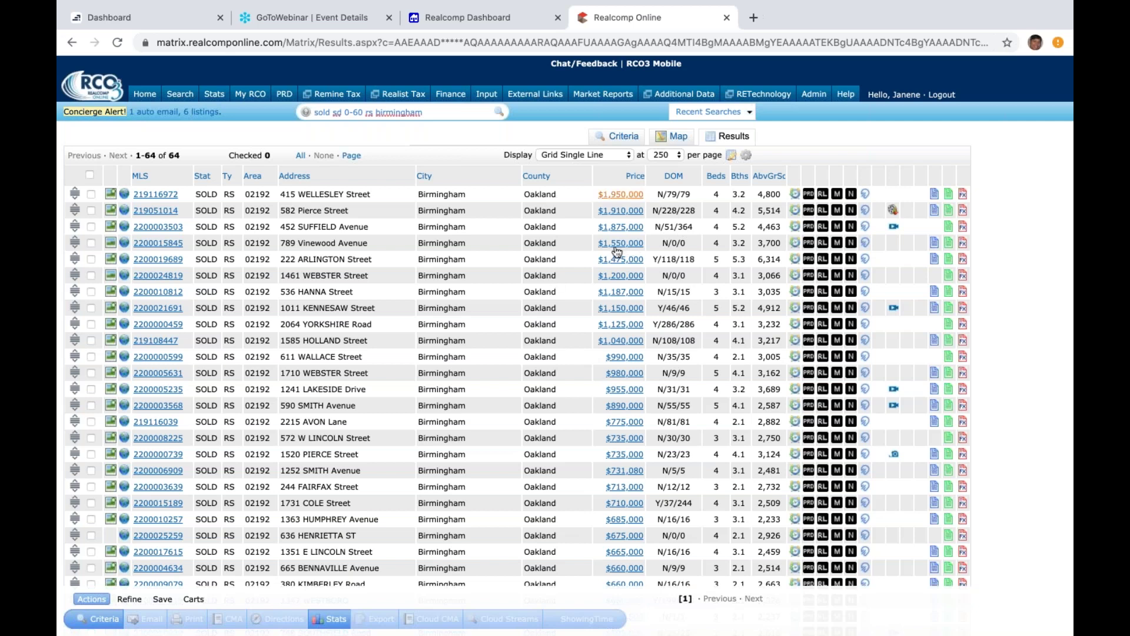
pyautogui.click(635, 176)
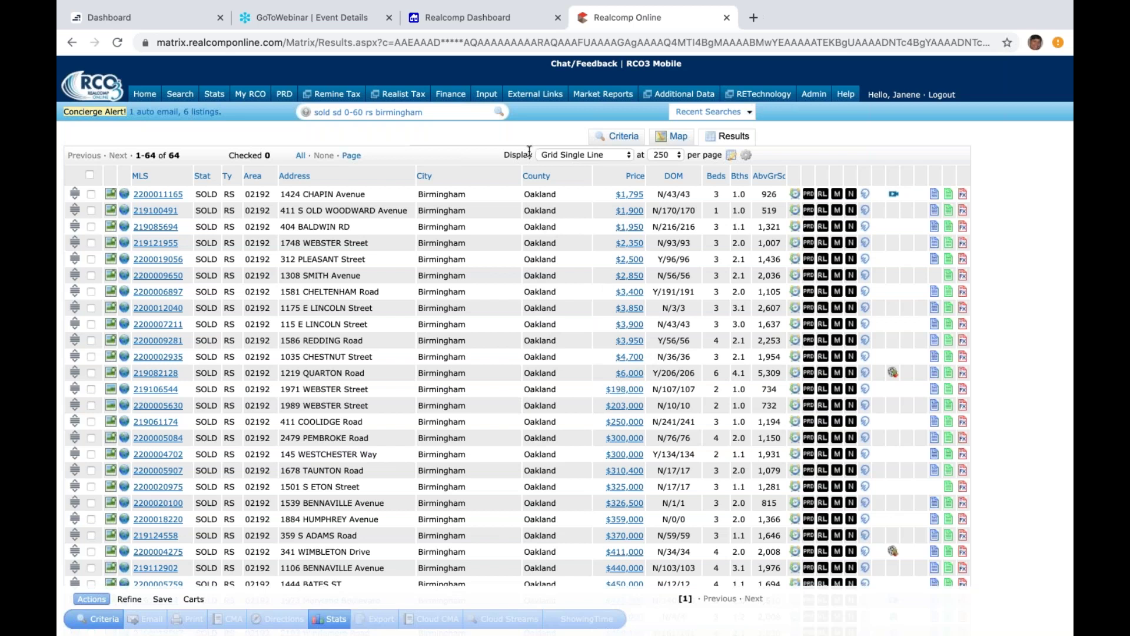
pyautogui.click(443, 111)
pyautogui.write('$10+')
pyautogui.press('Return')
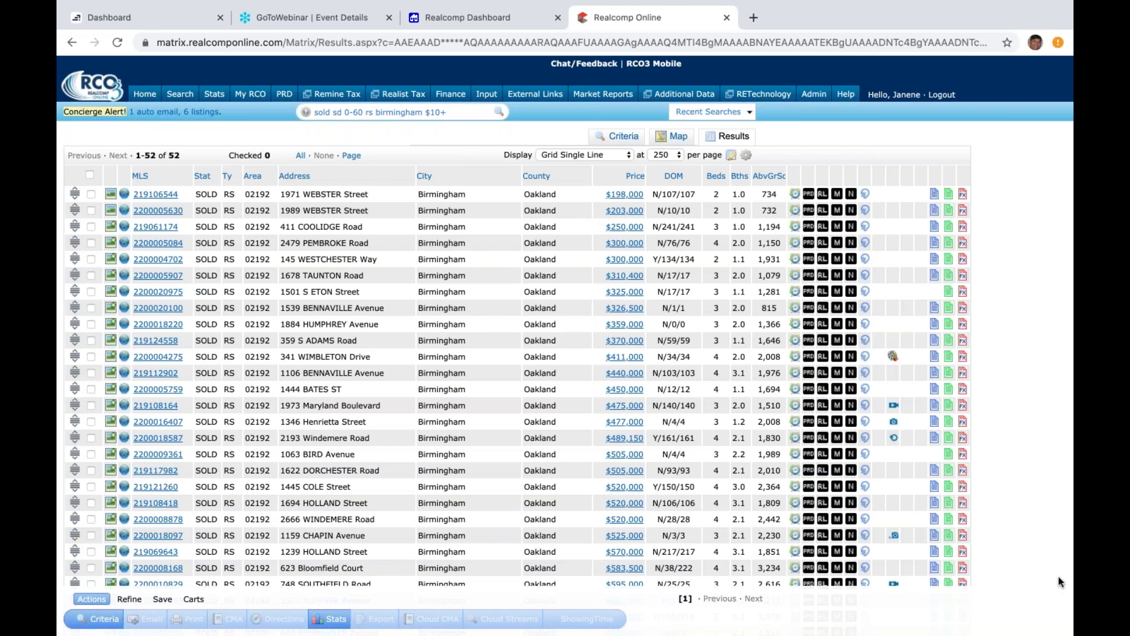
pyautogui.scroll(-1, 1058, 577)
pyautogui.scroll(-10, 1058, 577)
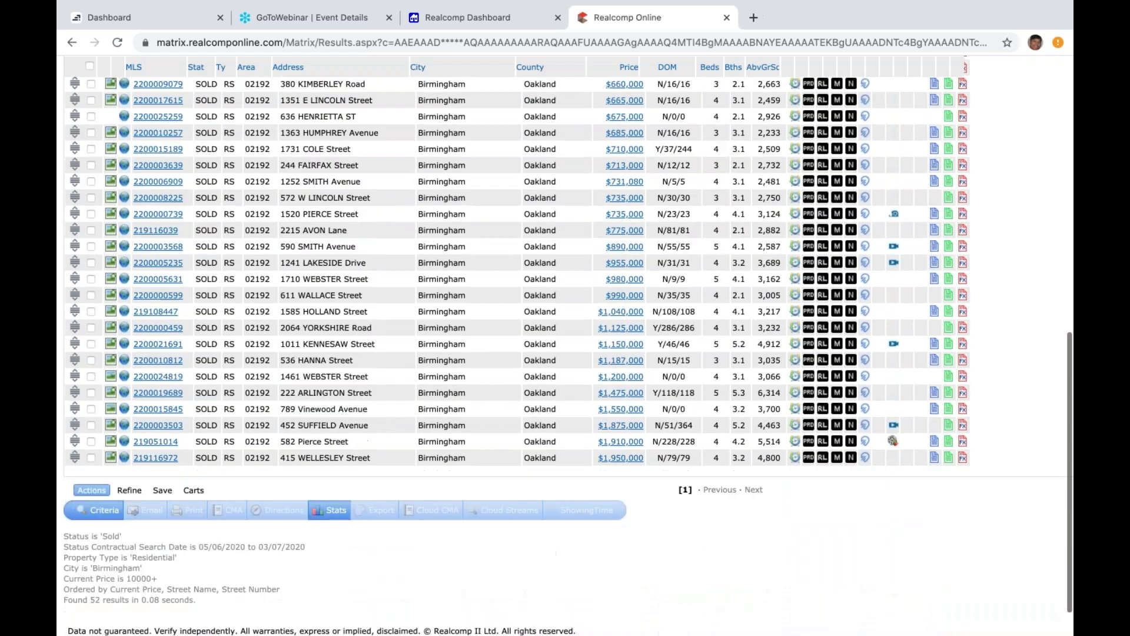
pyautogui.scroll(10, 1059, 577)
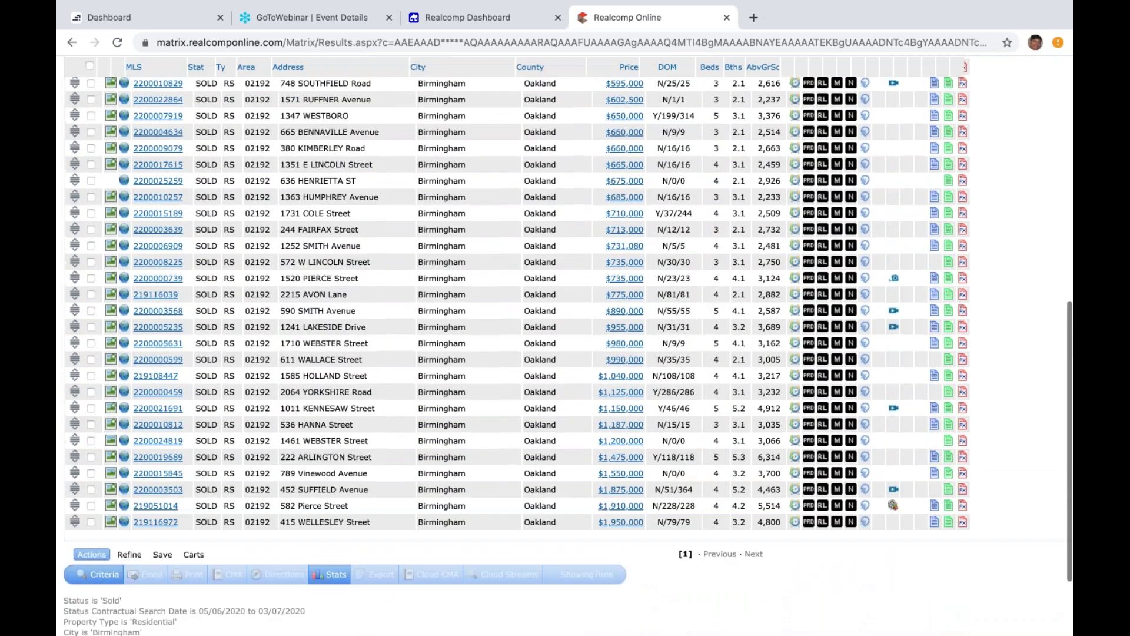
pyautogui.scroll(5, 906, 466)
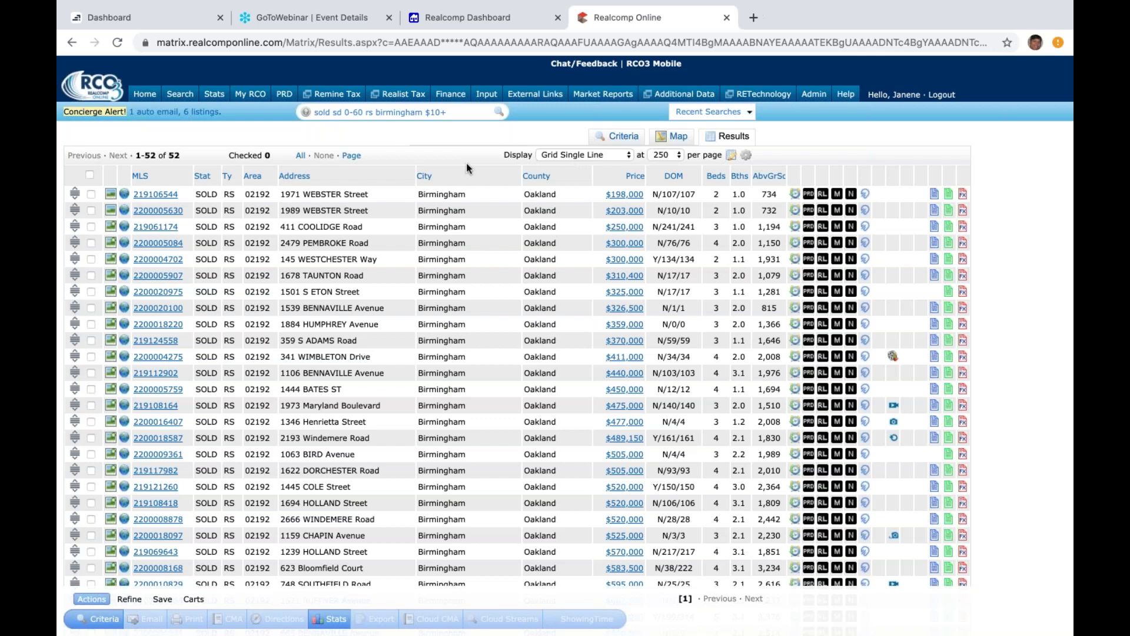
# Step: Insert the Basement Type field, found by searching 'base', as a column after City
pyautogui.click(621, 196)
pyautogui.click(476, 175)
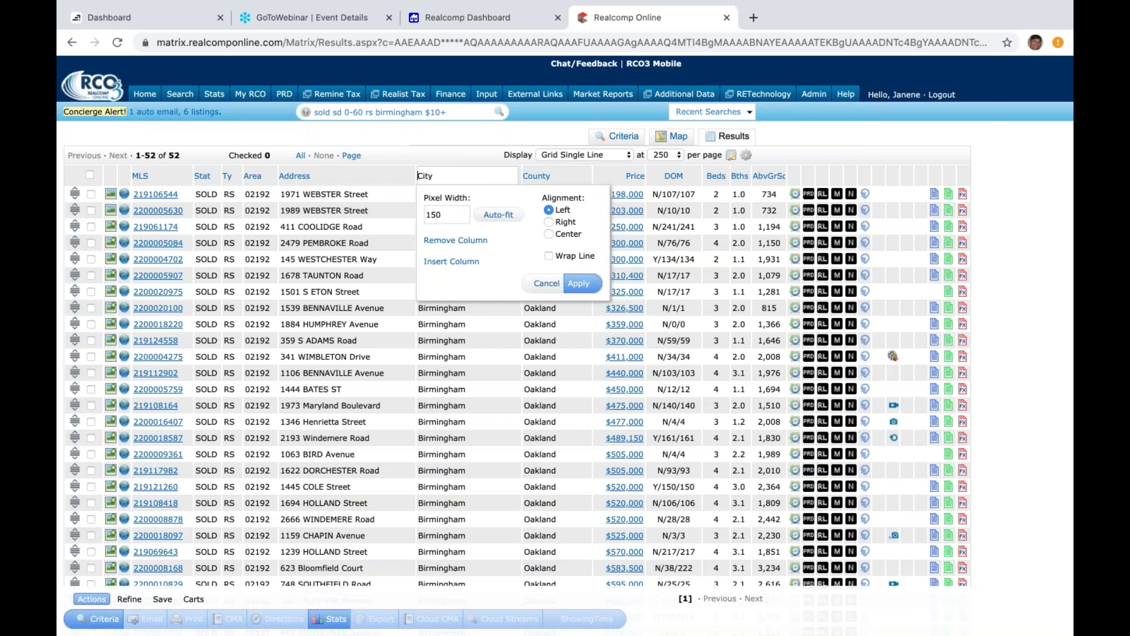
pyautogui.click(464, 262)
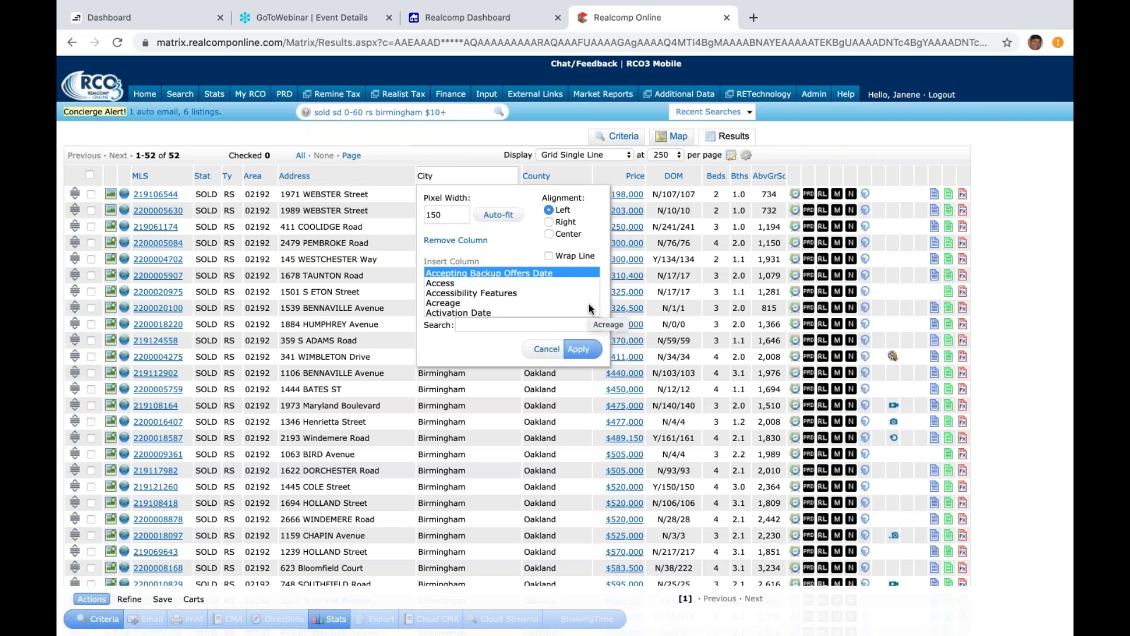
pyautogui.scroll(-1, 588, 304)
pyautogui.click(539, 319)
pyautogui.write('base')
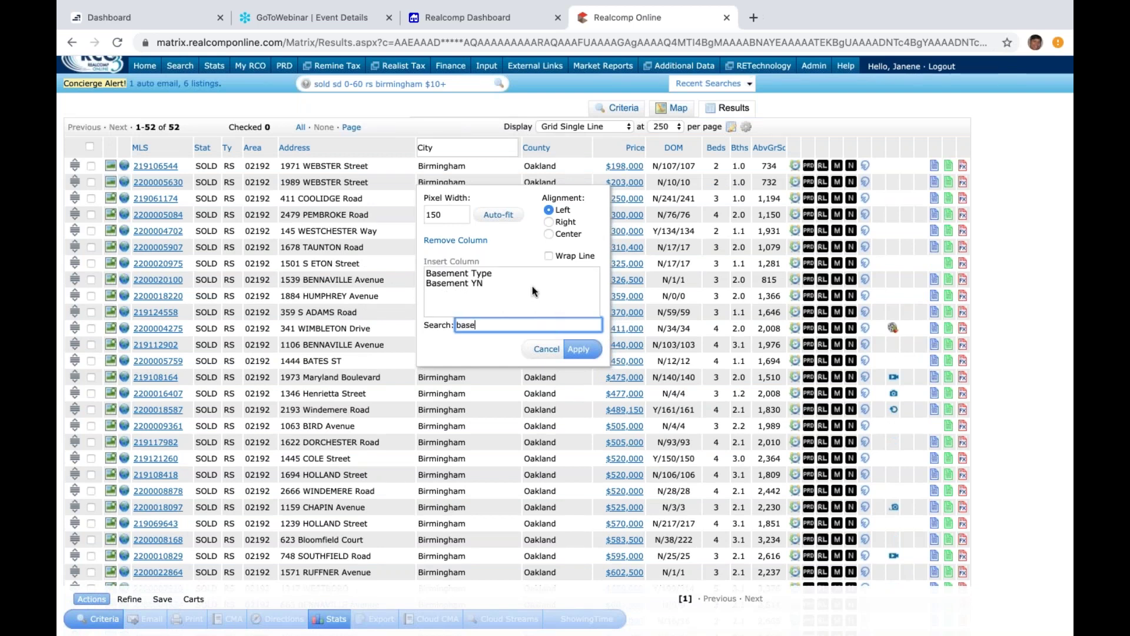
pyautogui.click(490, 275)
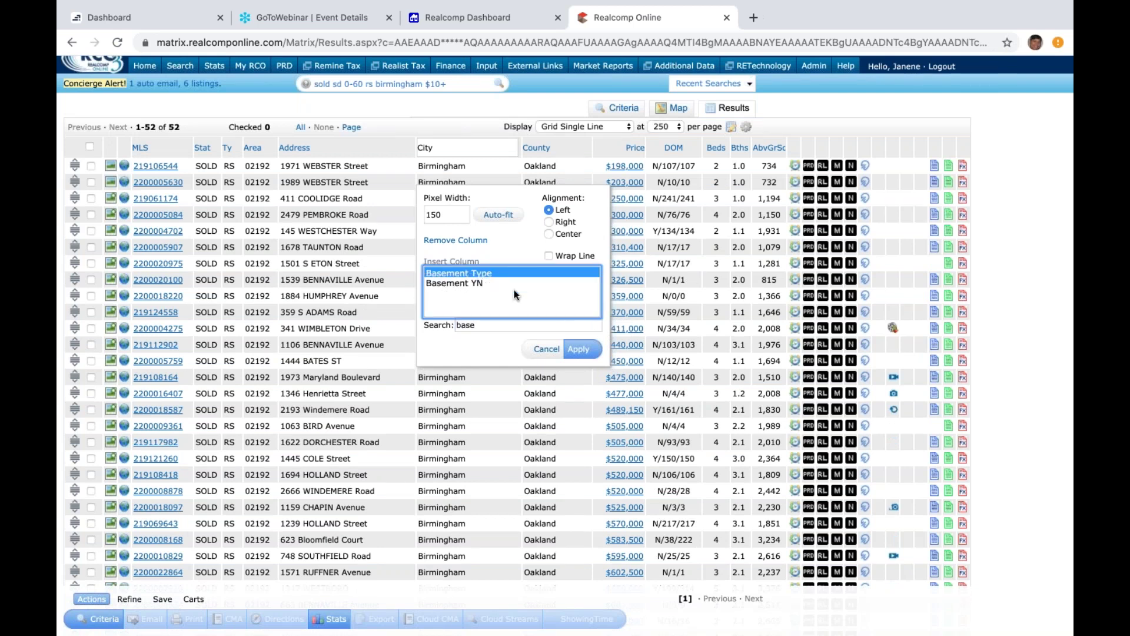
pyautogui.click(584, 352)
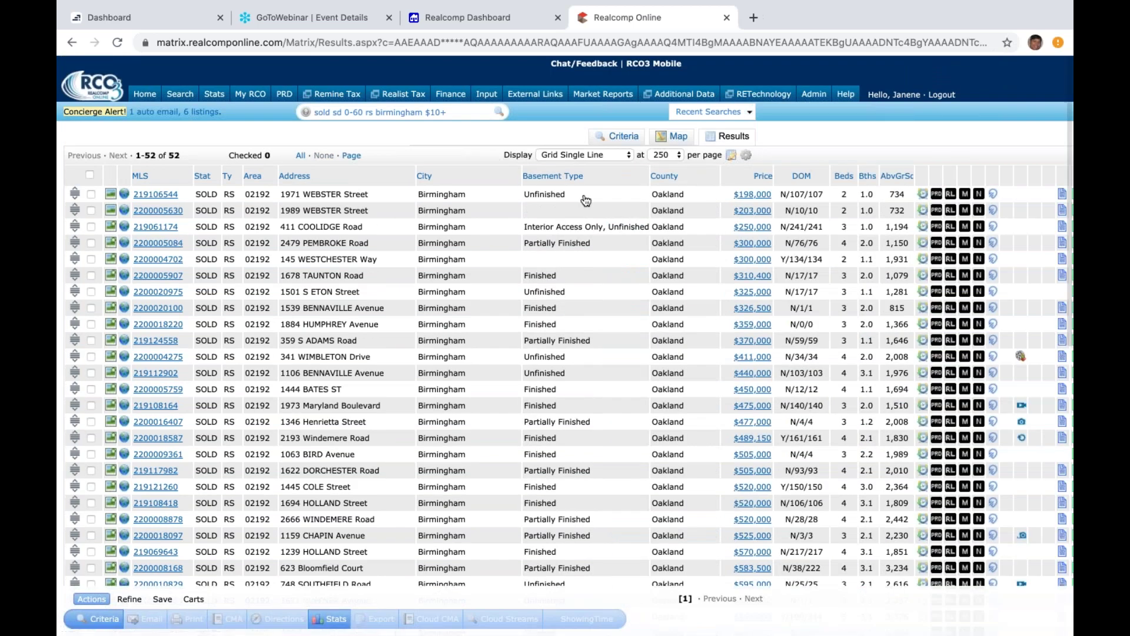
# Step: Insert the Garage Size field, found by searching 'garage siz', as a column after Basement Type
pyautogui.click(614, 175)
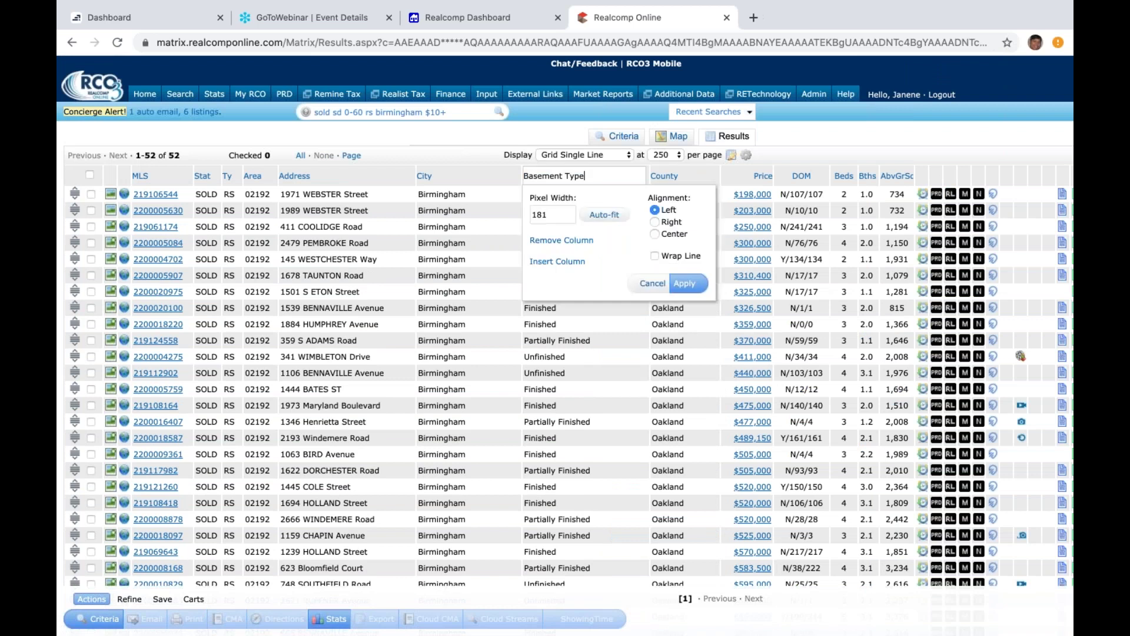
pyautogui.click(553, 265)
pyautogui.click(699, 301)
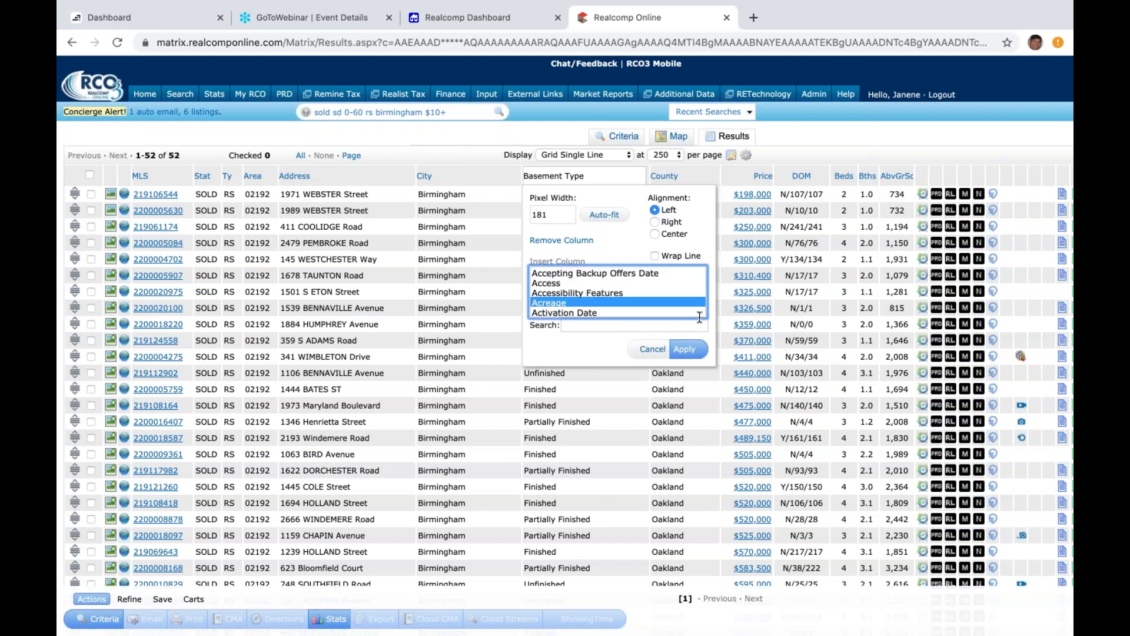
pyautogui.click(648, 327)
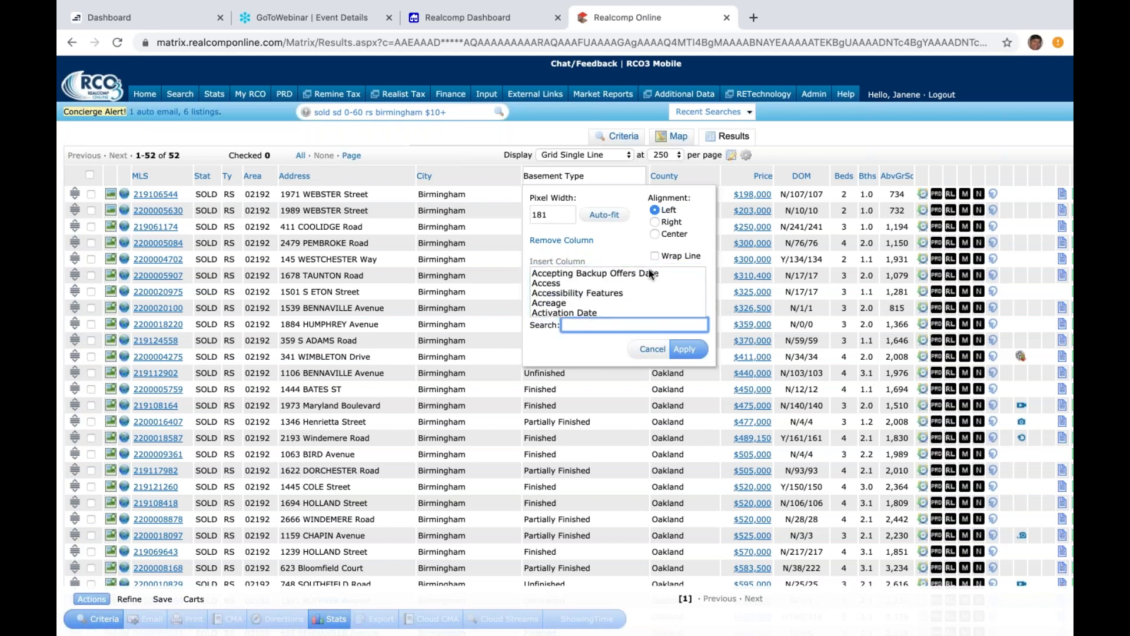
pyautogui.write('garage')
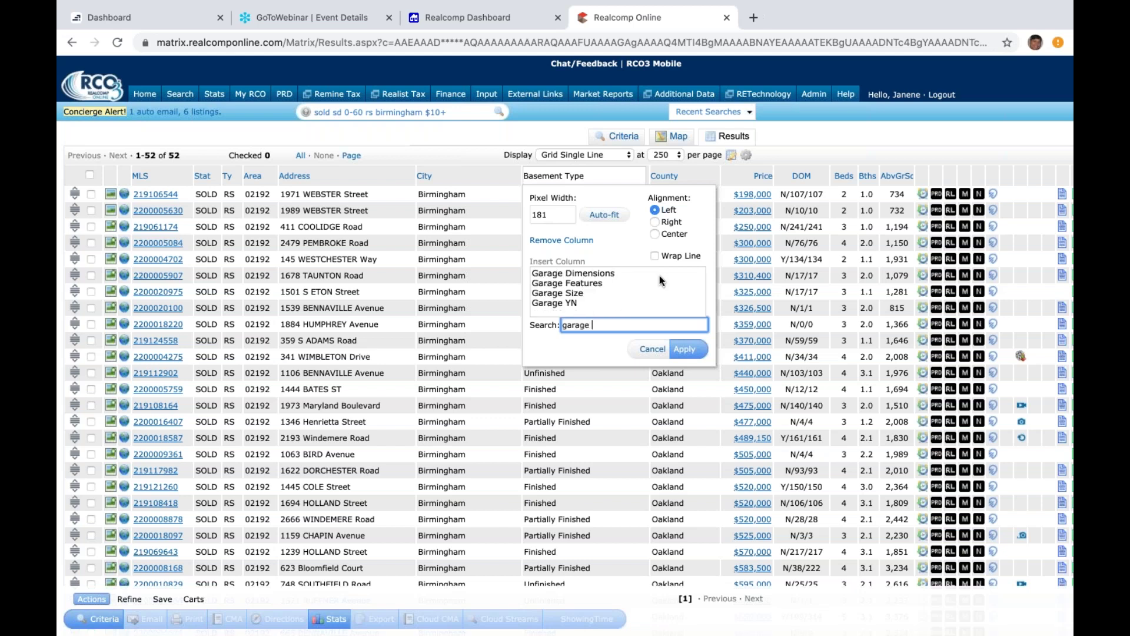
pyautogui.write(' siz')
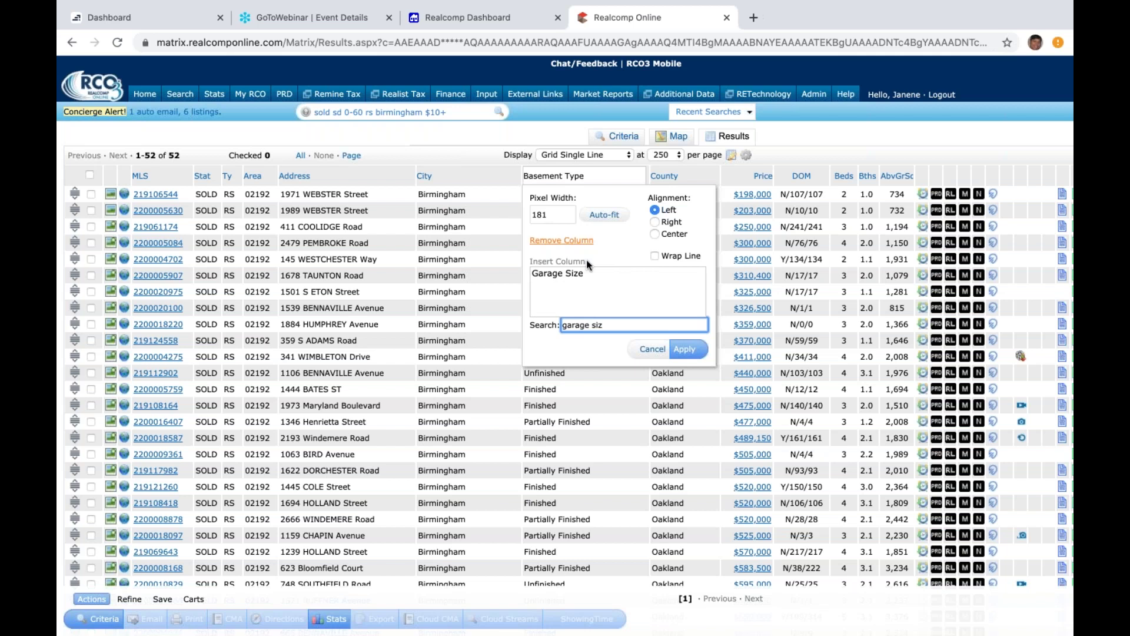
pyautogui.click(586, 273)
pyautogui.click(693, 345)
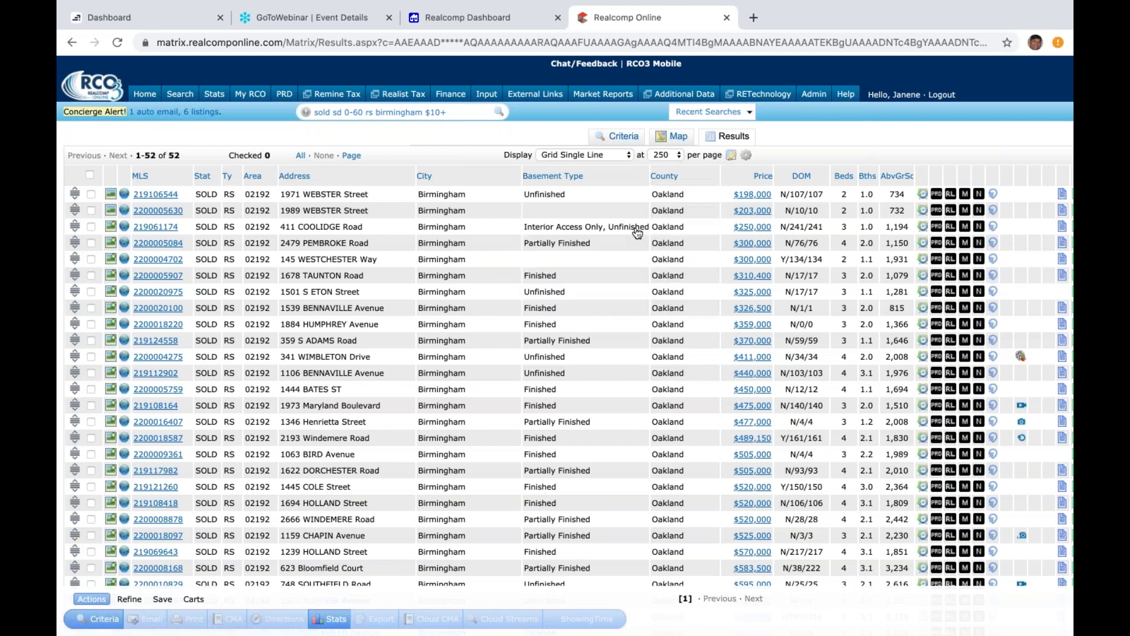
# Step: Insert a Subdivision Name column after City, searched as 'subd', and sort the listings by it
pyautogui.click(506, 175)
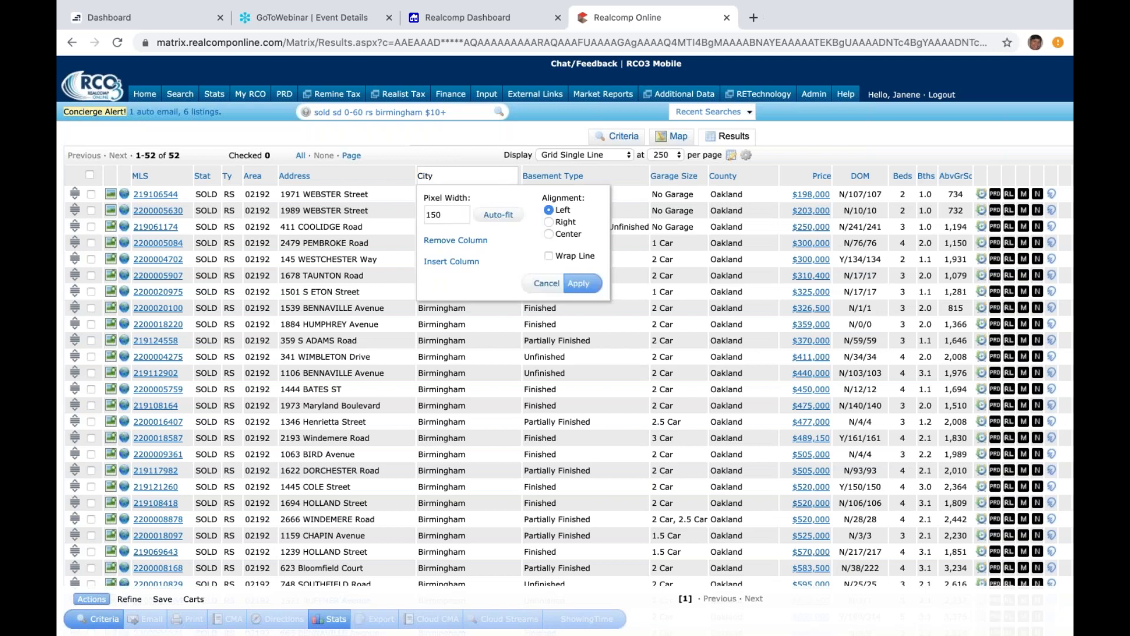
pyautogui.click(465, 265)
pyautogui.click(464, 325)
pyautogui.write('subd')
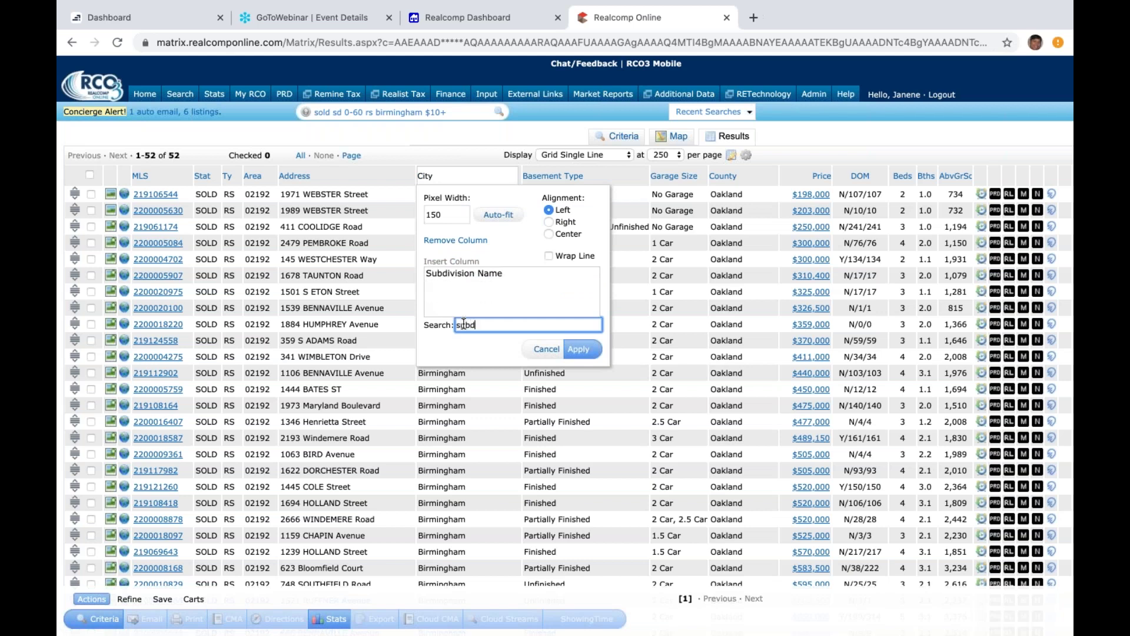
pyautogui.click(493, 272)
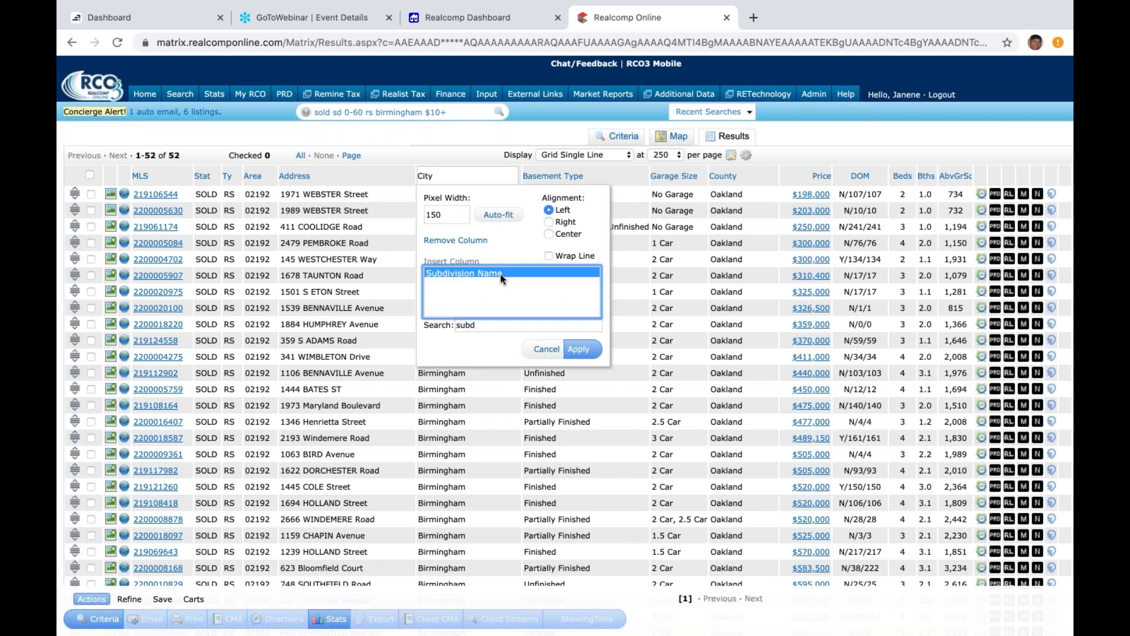
pyautogui.click(583, 354)
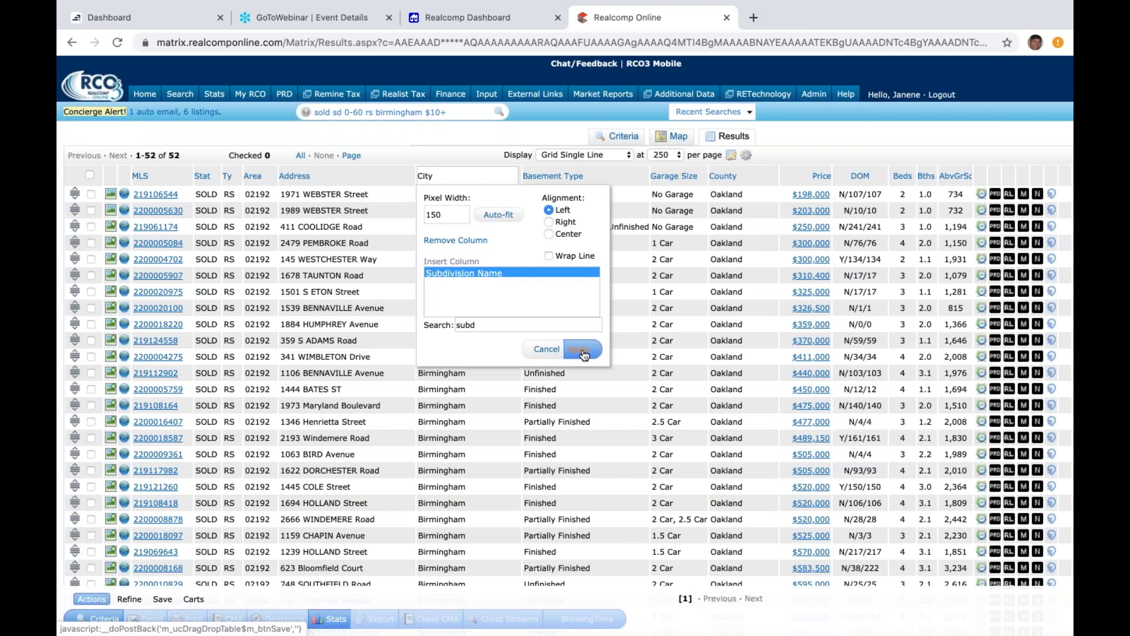
pyautogui.click(584, 354)
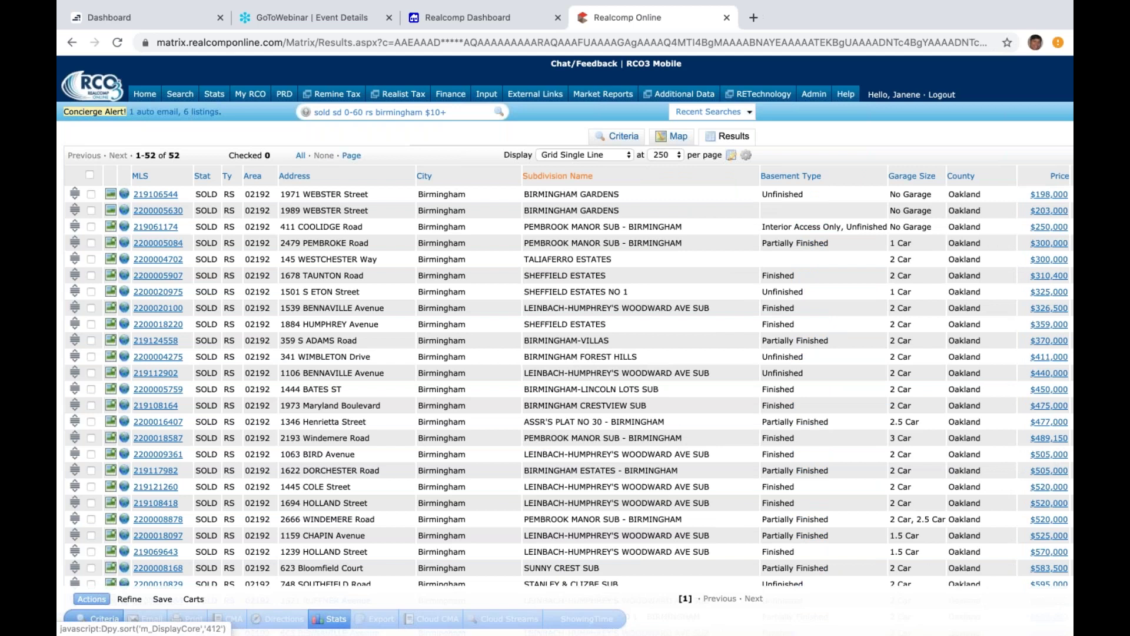
pyautogui.click(557, 176)
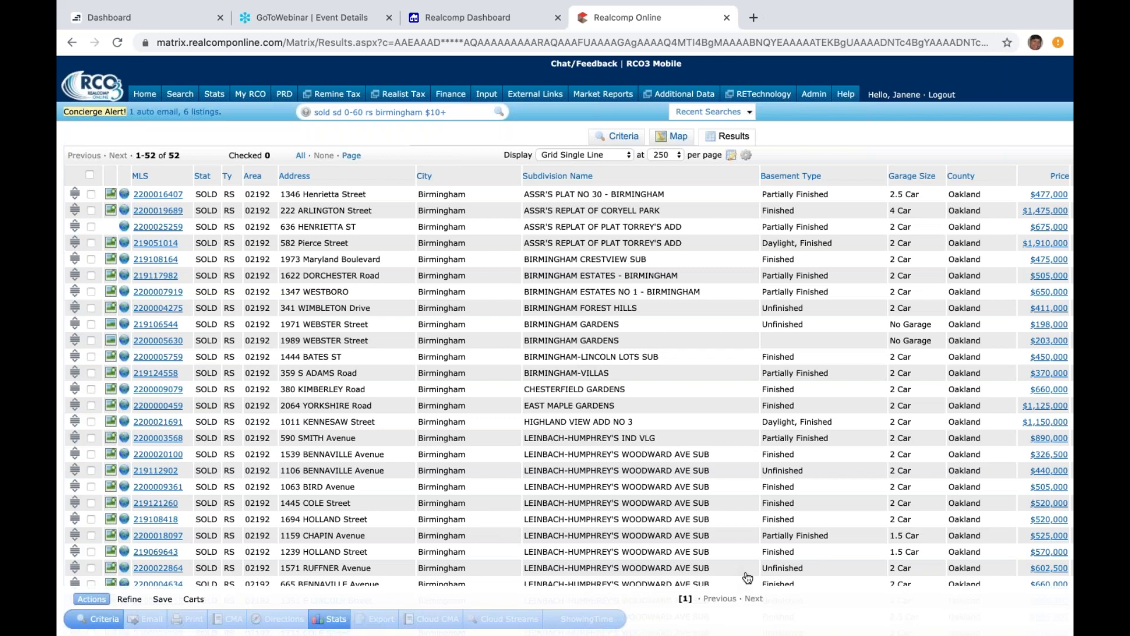
pyautogui.click(620, 458)
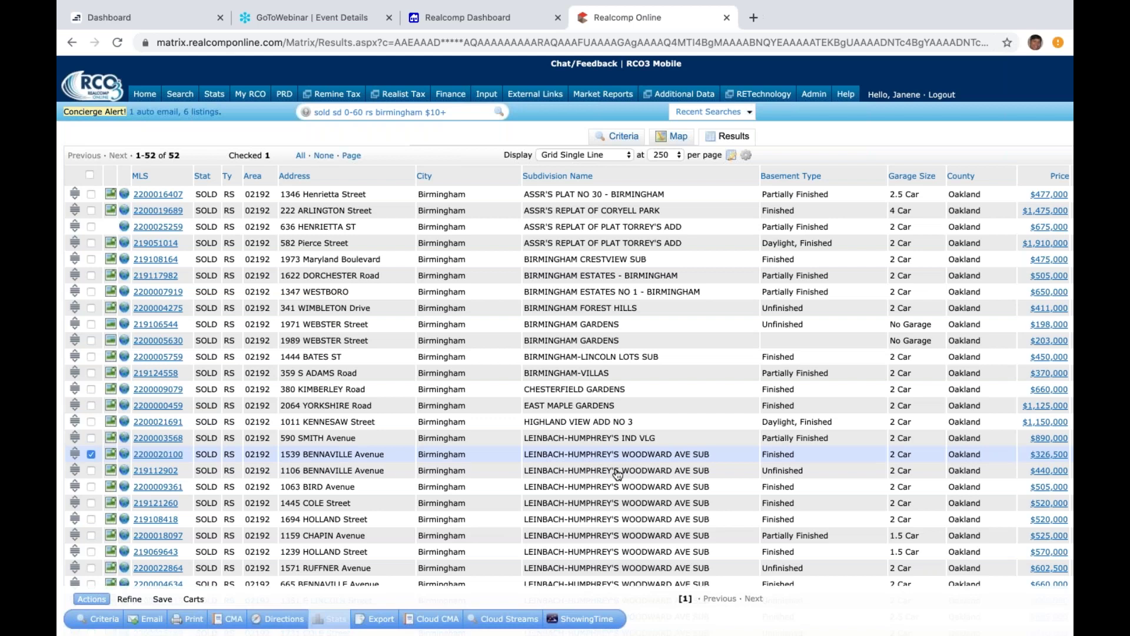
pyautogui.click(617, 473)
pyautogui.click(618, 488)
pyautogui.click(618, 505)
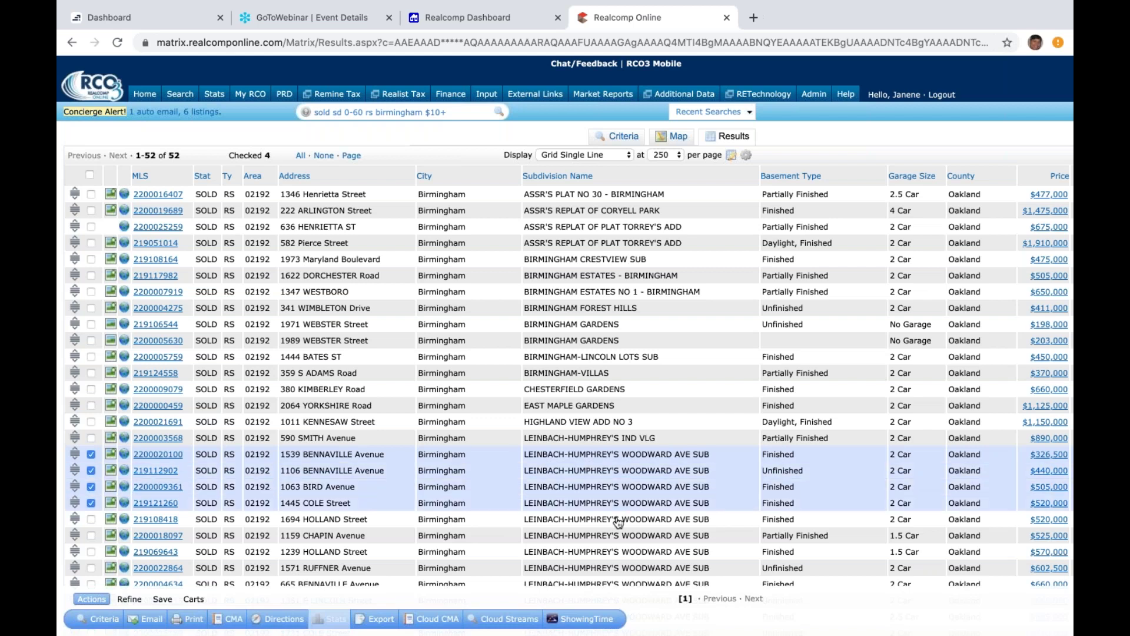
pyautogui.click(618, 521)
pyautogui.click(617, 537)
pyautogui.click(618, 554)
pyautogui.click(620, 570)
pyautogui.click(620, 585)
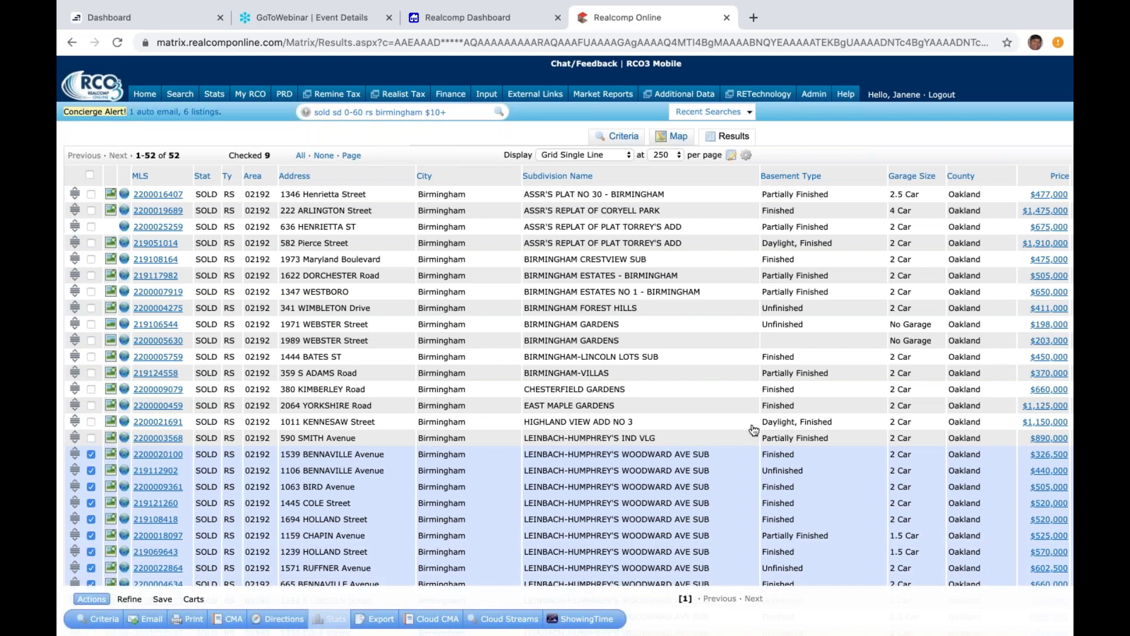
pyautogui.scroll(-4, 755, 430)
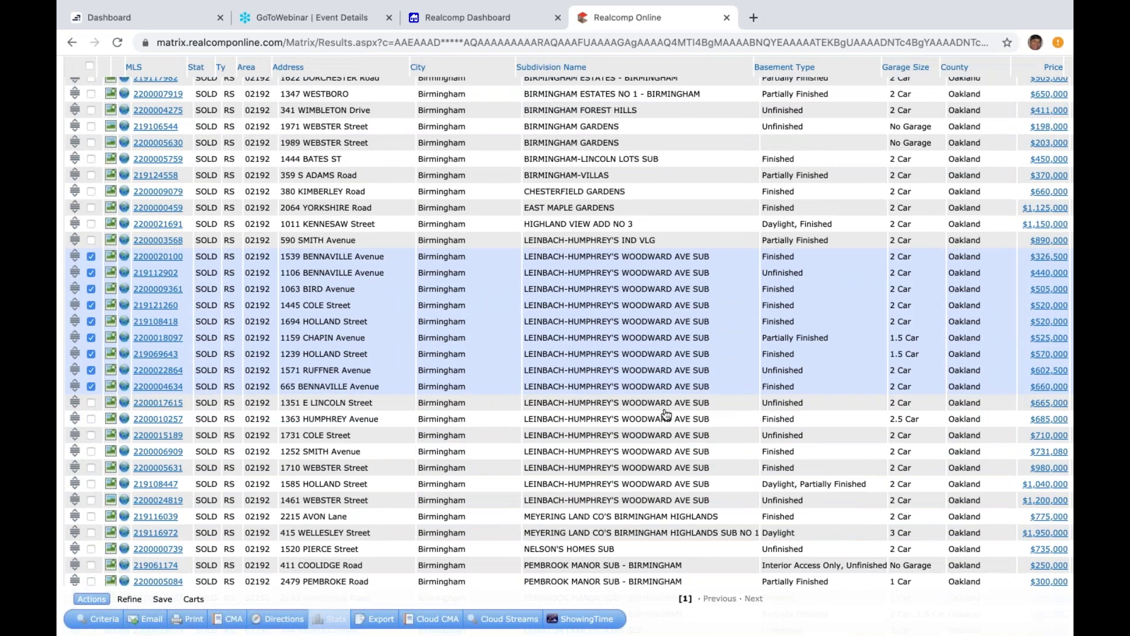
pyautogui.click(662, 405)
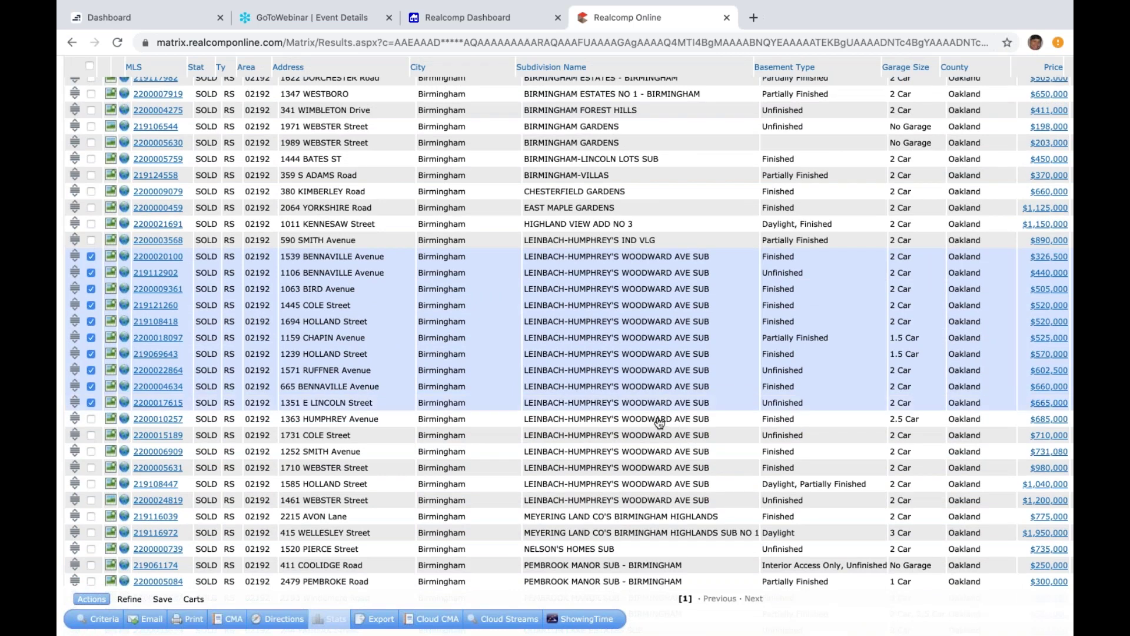
pyautogui.click(660, 420)
pyautogui.click(655, 435)
pyautogui.click(650, 451)
pyautogui.click(642, 469)
pyautogui.click(634, 488)
pyautogui.click(636, 499)
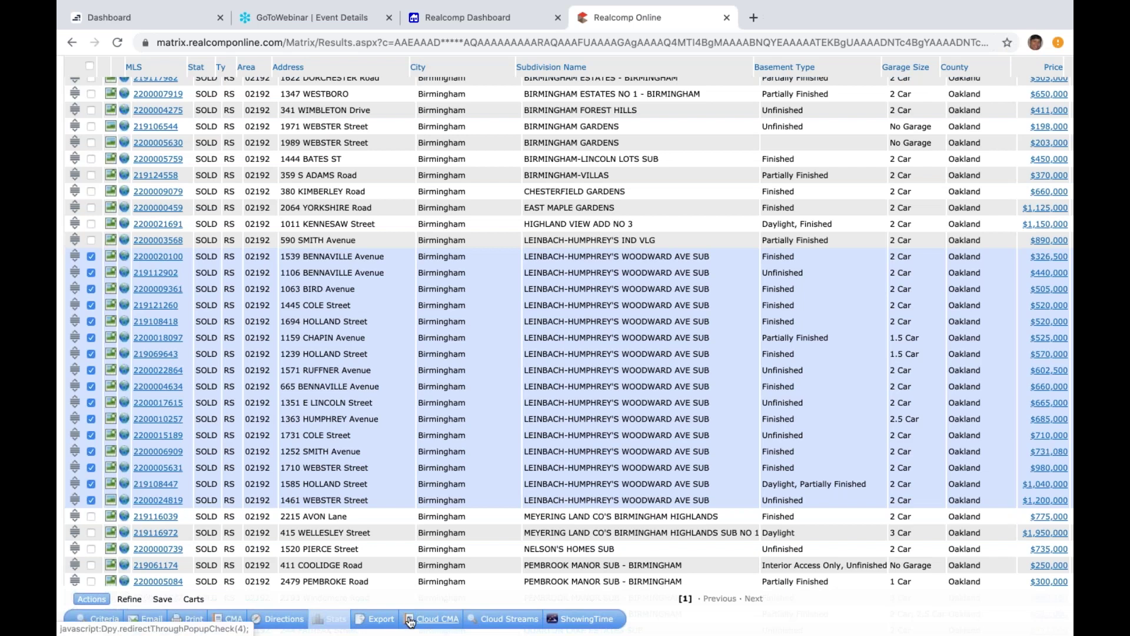
# Step: Send the checked listings to a new Cloud CMA report and select its client name field
pyautogui.click(437, 619)
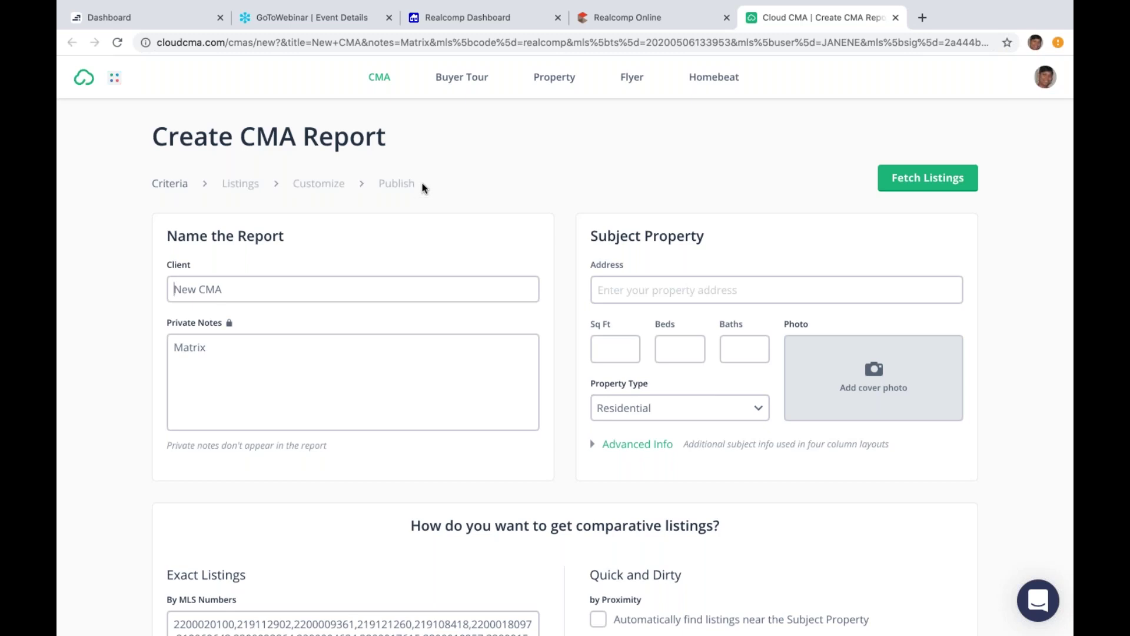
pyautogui.write('T')
pyautogui.click(415, 292)
# Step: Replace the report's default client name with the client's name
pyautogui.press('BackSpace')
pyautogui.press('BackSpace')
pyautogui.press('BackSpace')
pyautogui.press('BackSpace')
pyautogui.press('BackSpace')
pyautogui.press('BackSpace')
pyautogui.press('BackSpace')
pyautogui.press('BackSpace')
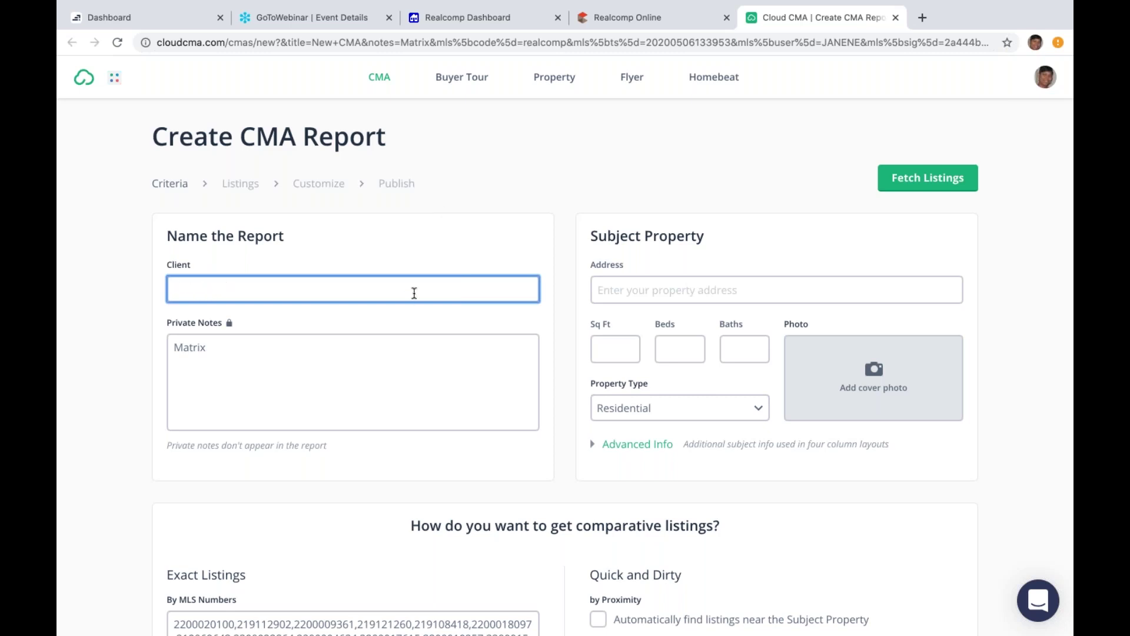
pyautogui.write('The Johnsoms')
pyautogui.press('BackSpace')
pyautogui.press('BackSpace')
pyautogui.press('BackSpace')
pyautogui.write('ons')
pyautogui.click(651, 291)
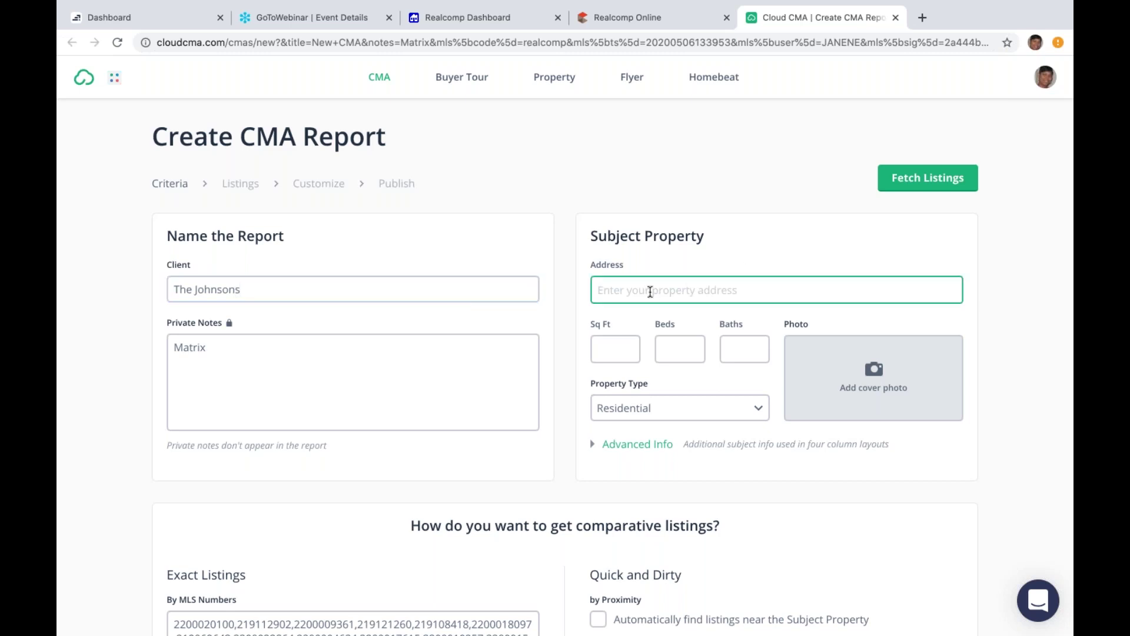
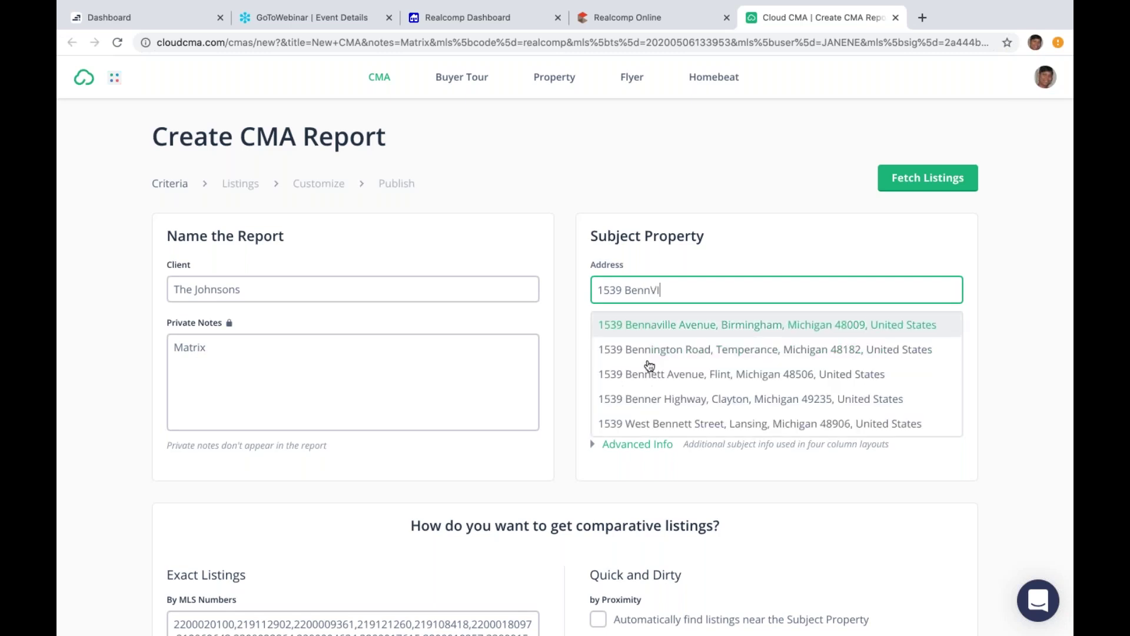
pyautogui.click(658, 330)
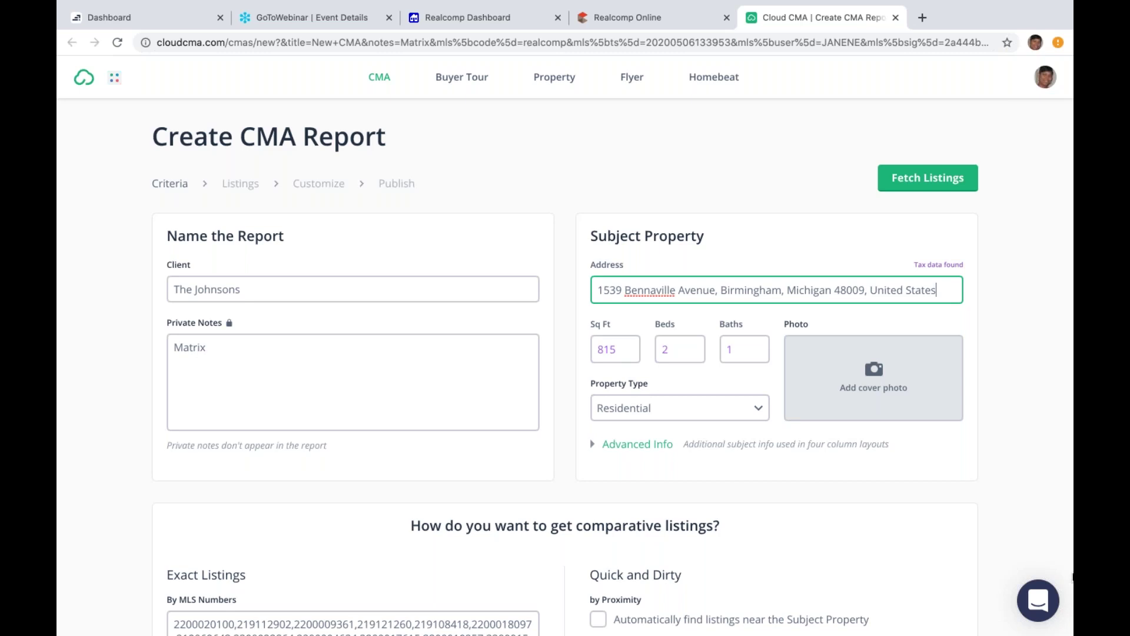
pyautogui.press('Down')
pyautogui.press('Down')
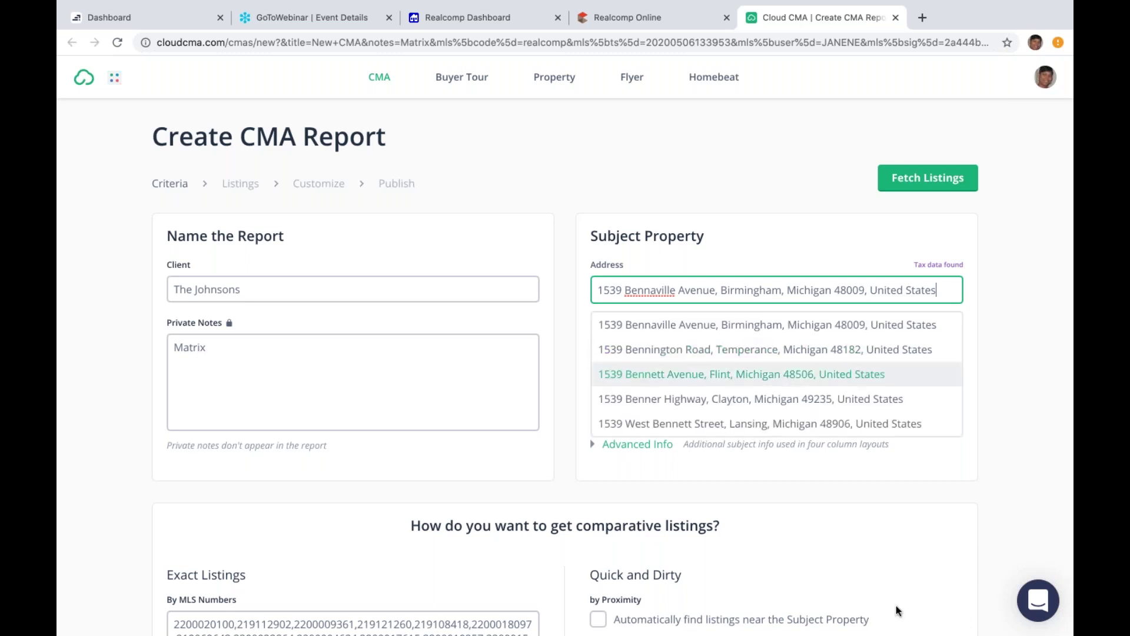
pyautogui.click(719, 325)
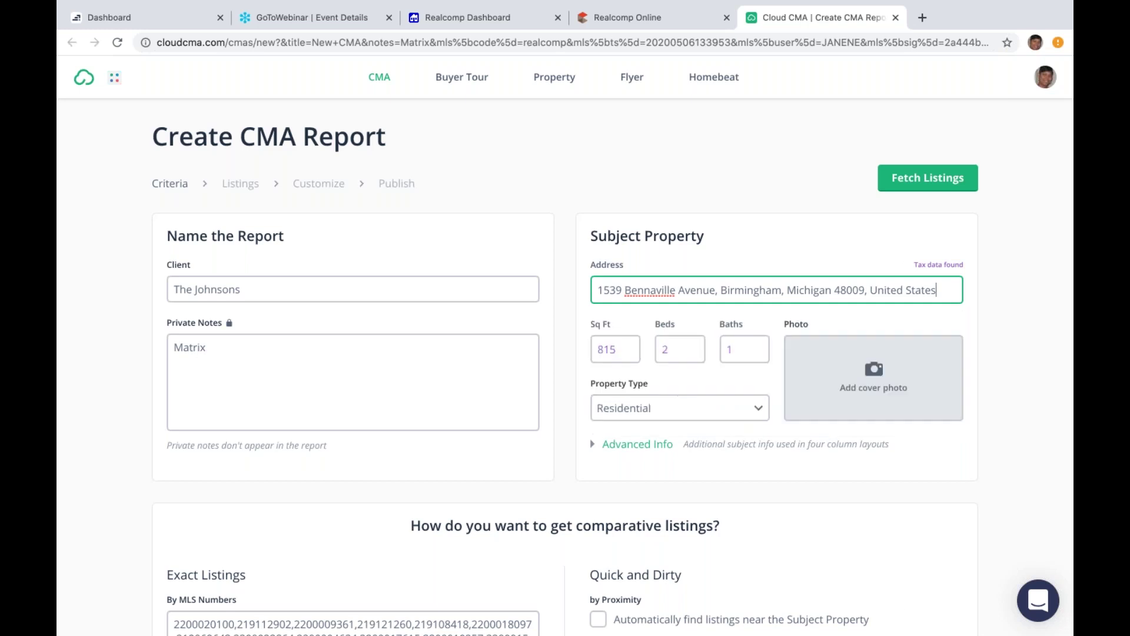
pyautogui.click(1070, 546)
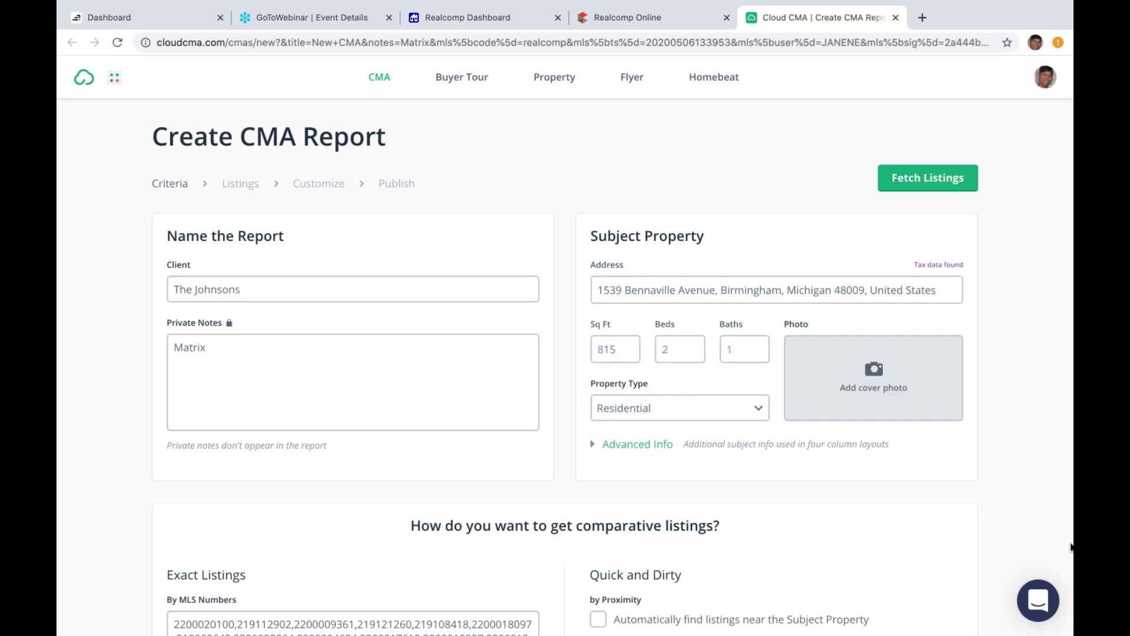
pyautogui.scroll(-4, 1071, 546)
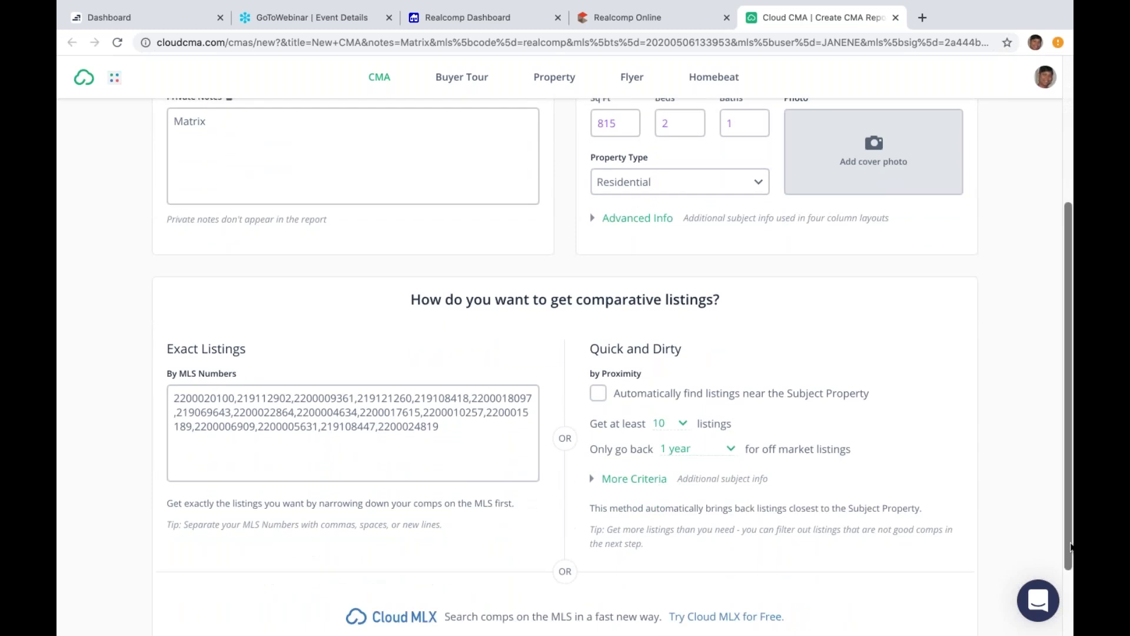
pyautogui.scroll(-2, 1070, 547)
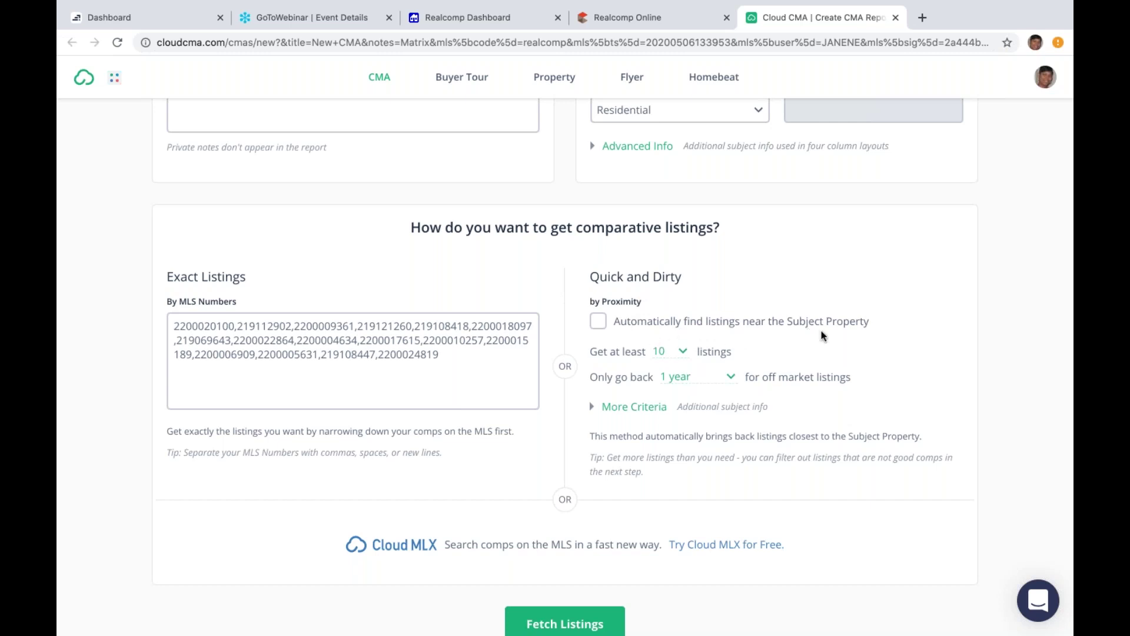
# Step: Keep the criteria at 10 listings minimum and 1 year back, then fetch the comparable listings
pyautogui.click(683, 352)
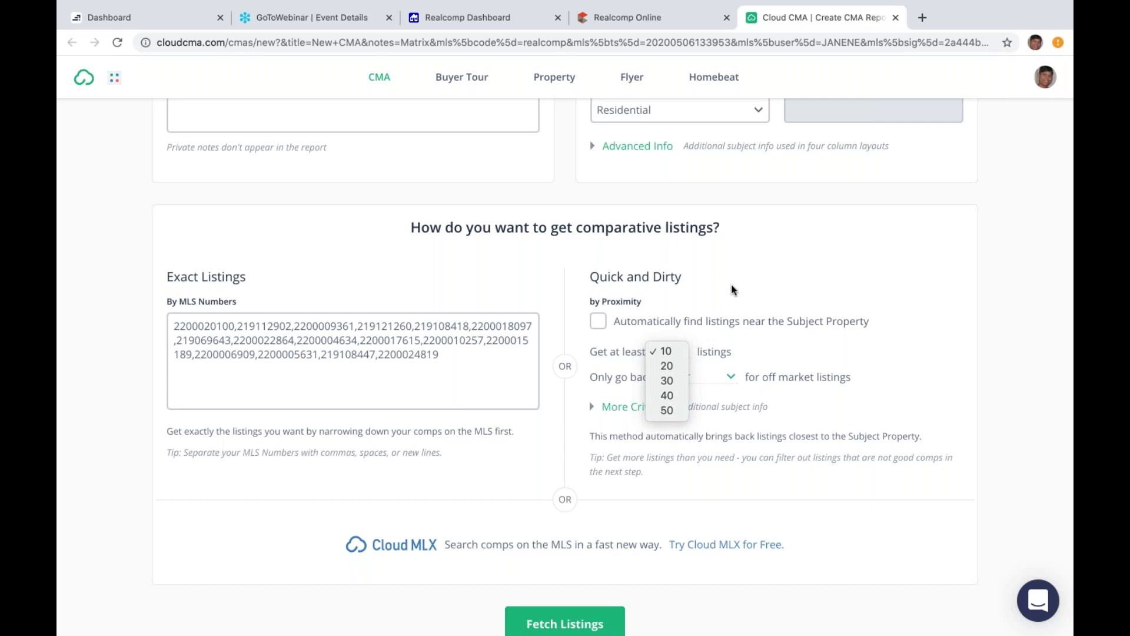
pyautogui.click(696, 307)
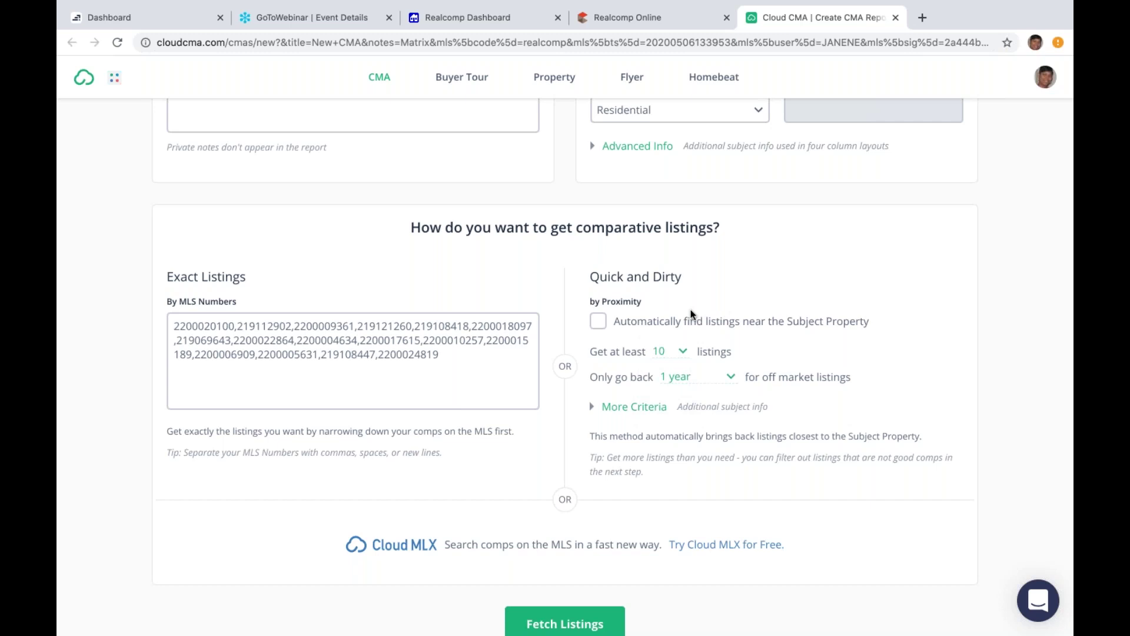
pyautogui.click(730, 375)
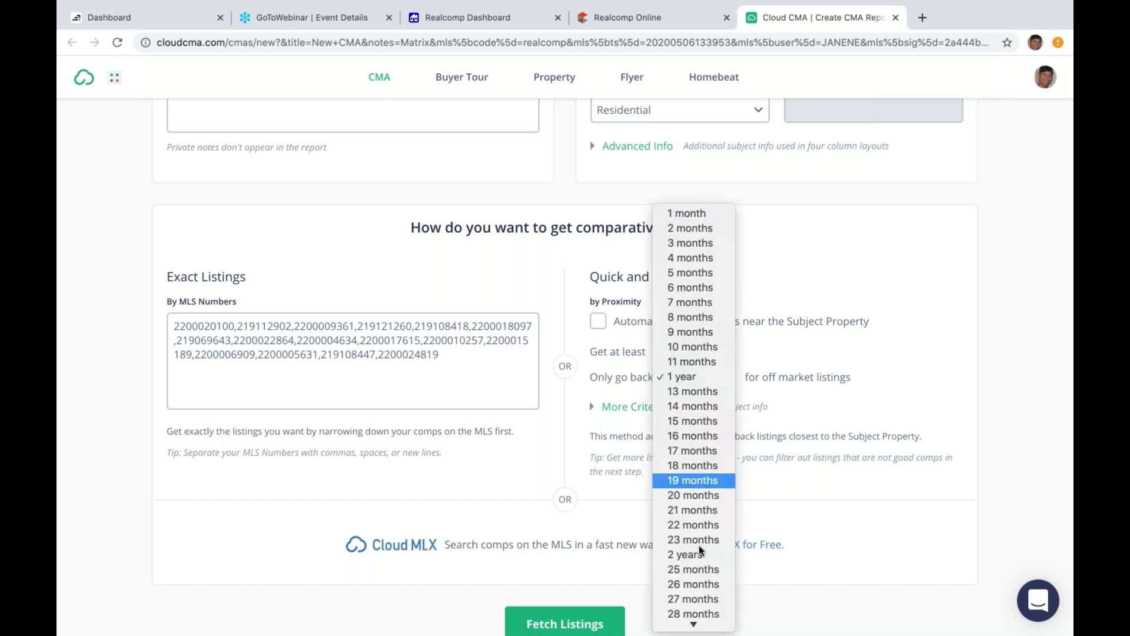
pyautogui.moveTo(694, 628)
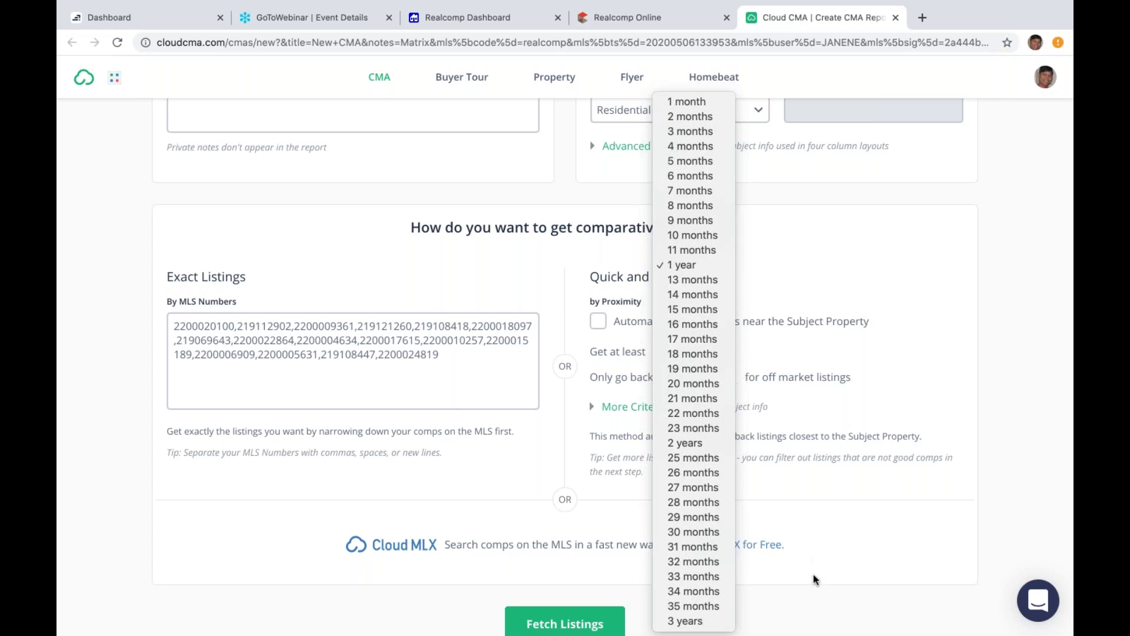
pyautogui.click(797, 598)
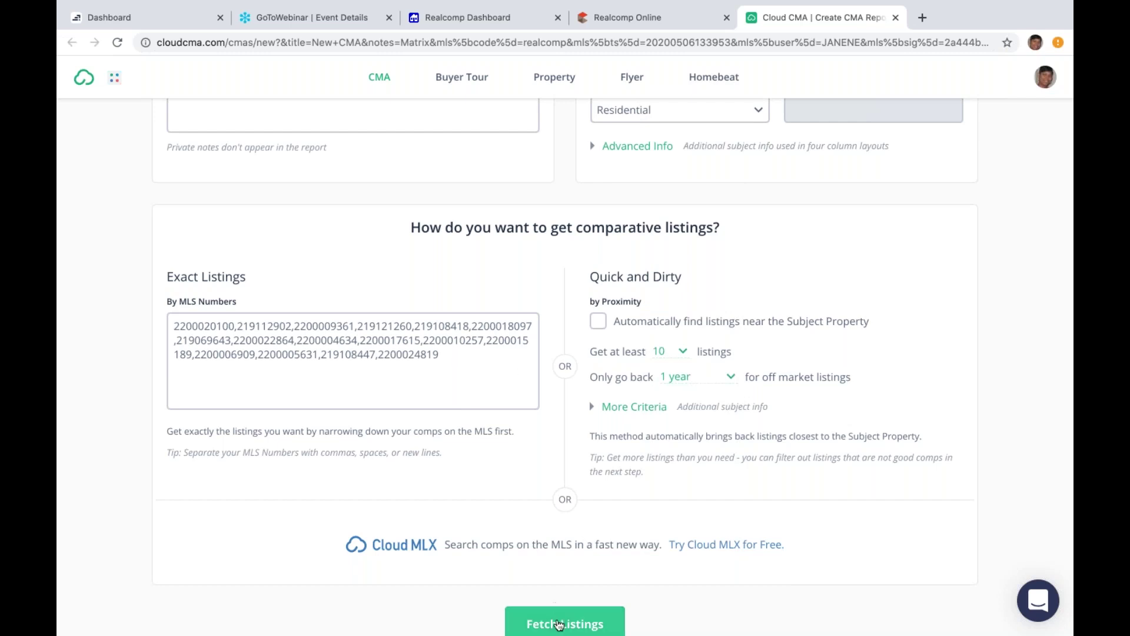
pyautogui.click(559, 625)
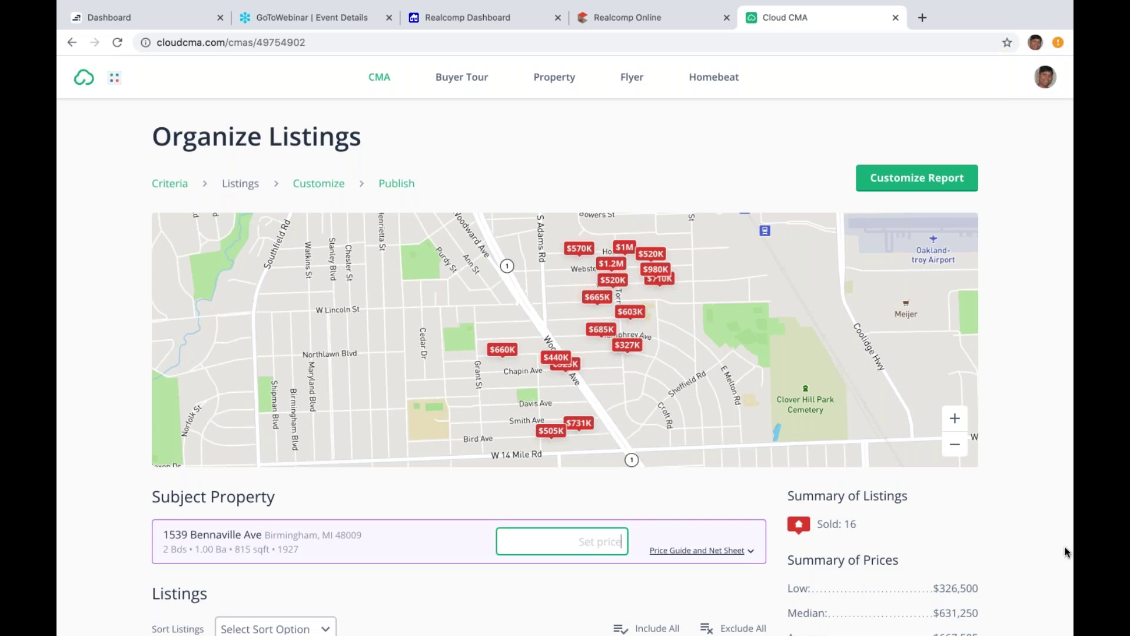
pyautogui.scroll(-2, 1069, 553)
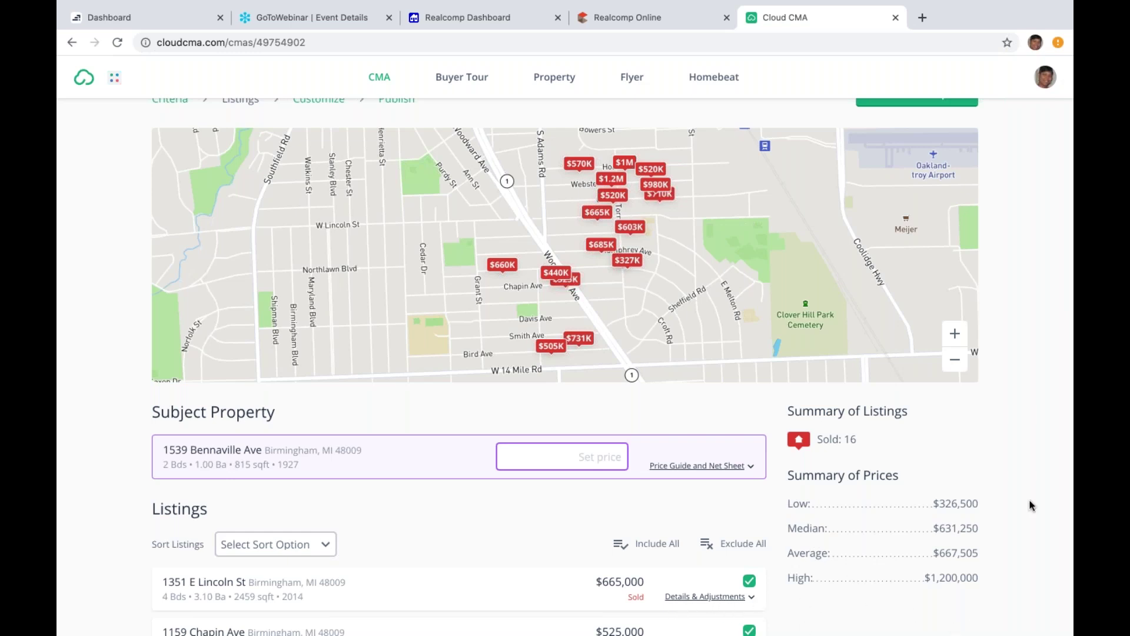
pyautogui.scroll(-6, 1045, 551)
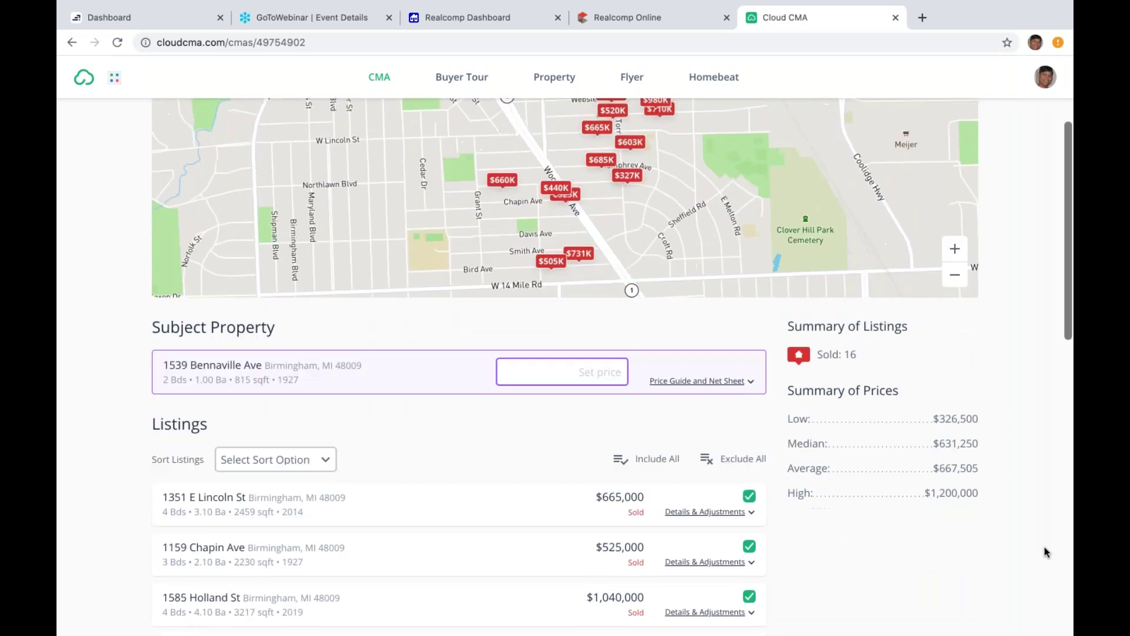
pyautogui.scroll(-3, 1045, 552)
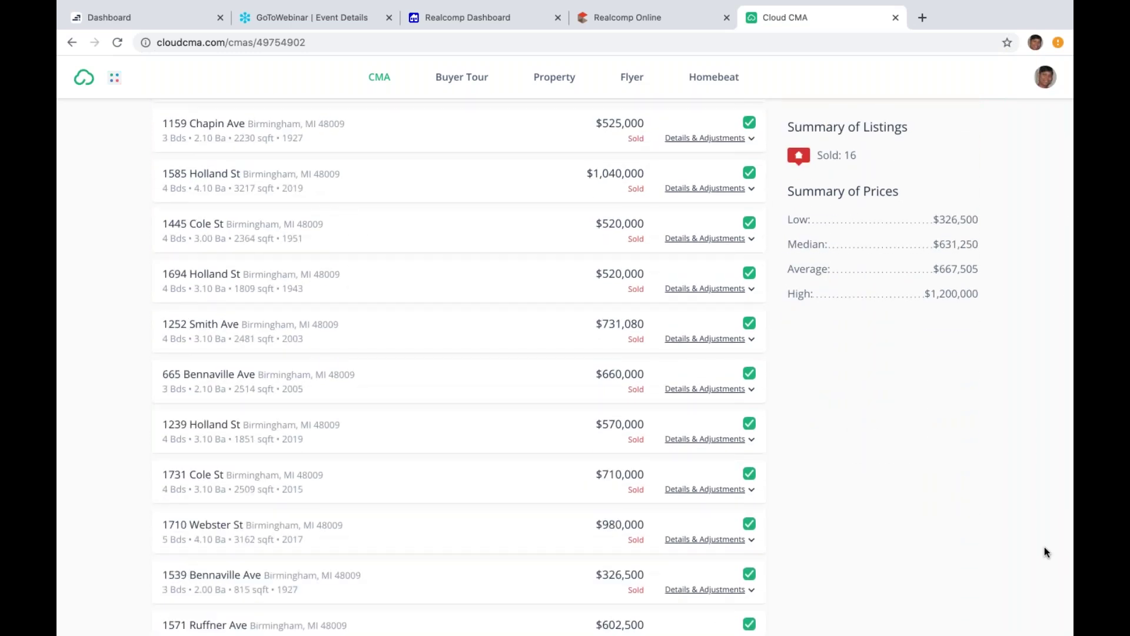
pyautogui.scroll(-1, 1045, 549)
pyautogui.scroll(-4, 1045, 548)
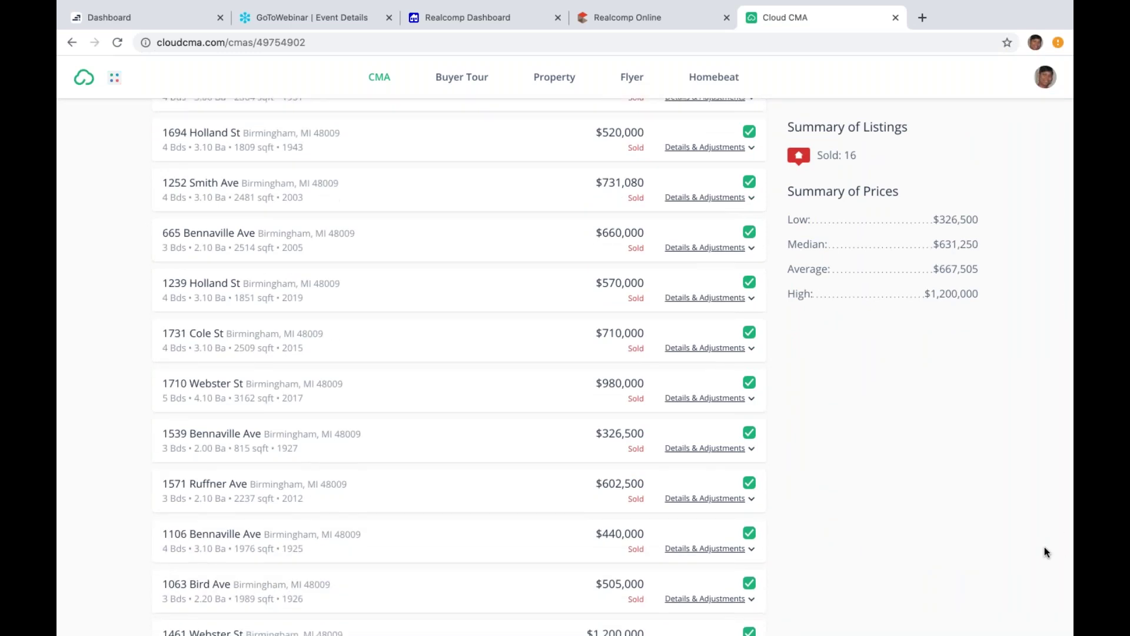
pyautogui.scroll(-4, 1044, 551)
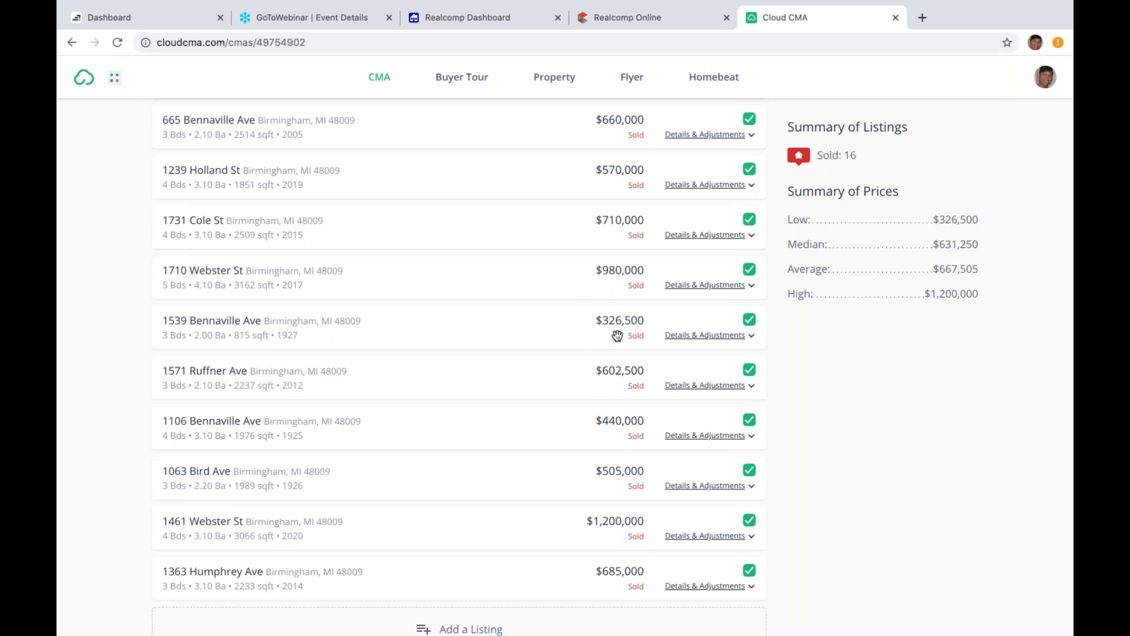
pyautogui.click(750, 521)
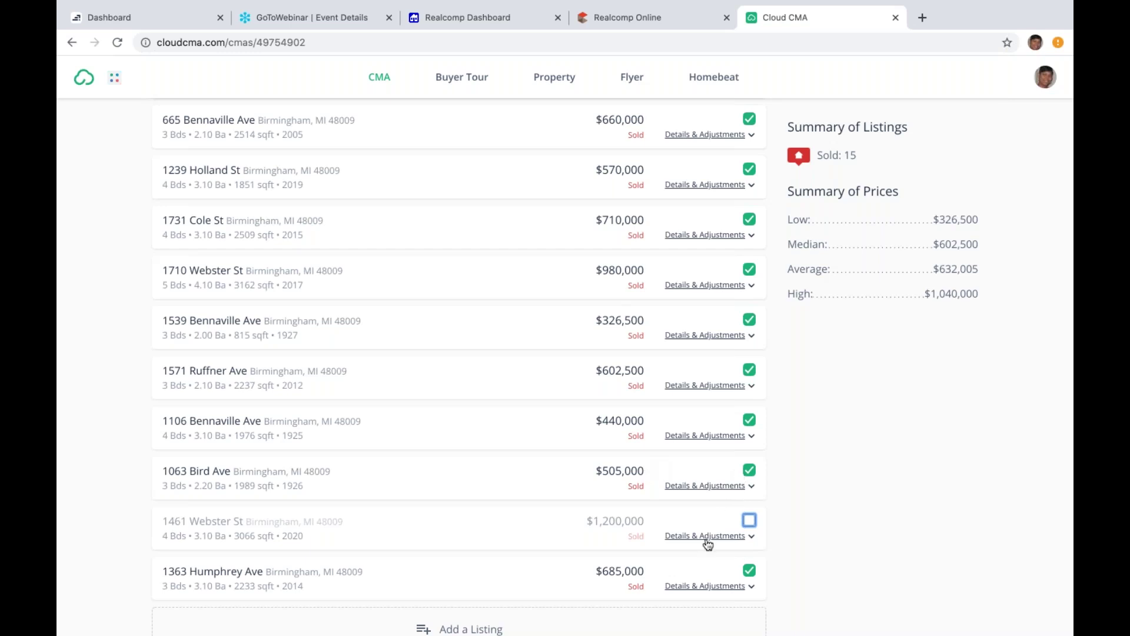
pyautogui.click(750, 571)
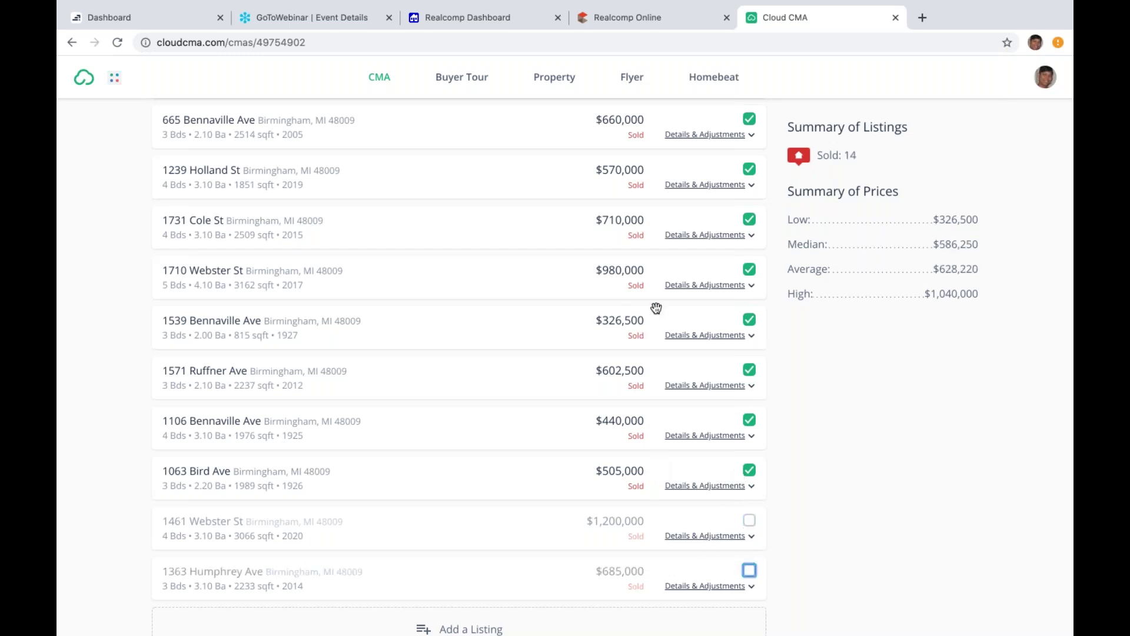
pyautogui.click(749, 271)
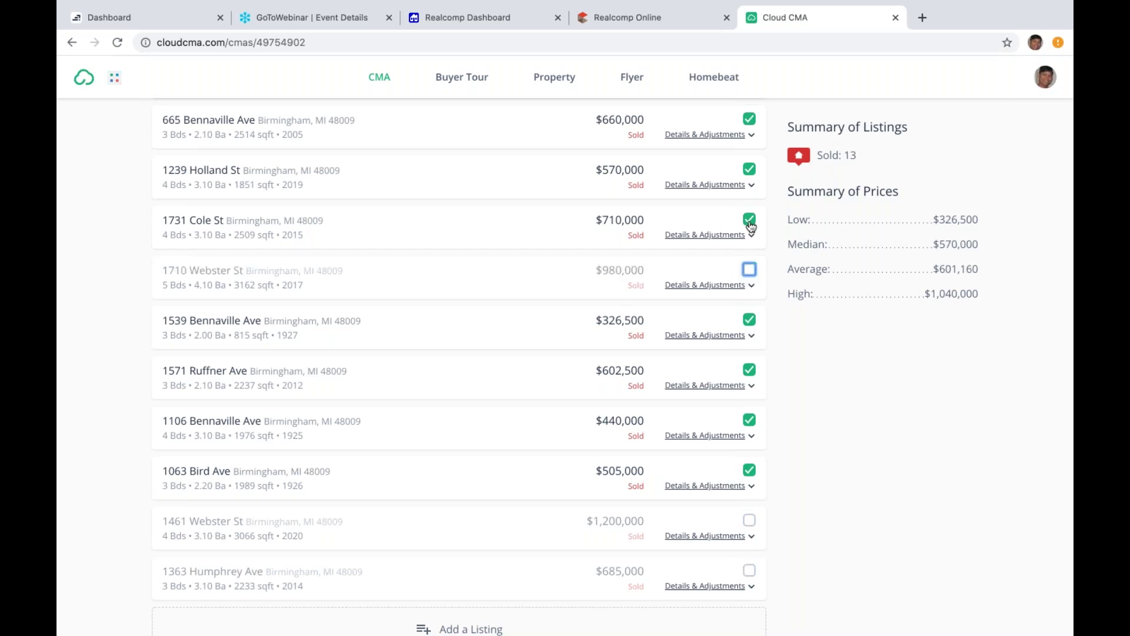
pyautogui.click(750, 222)
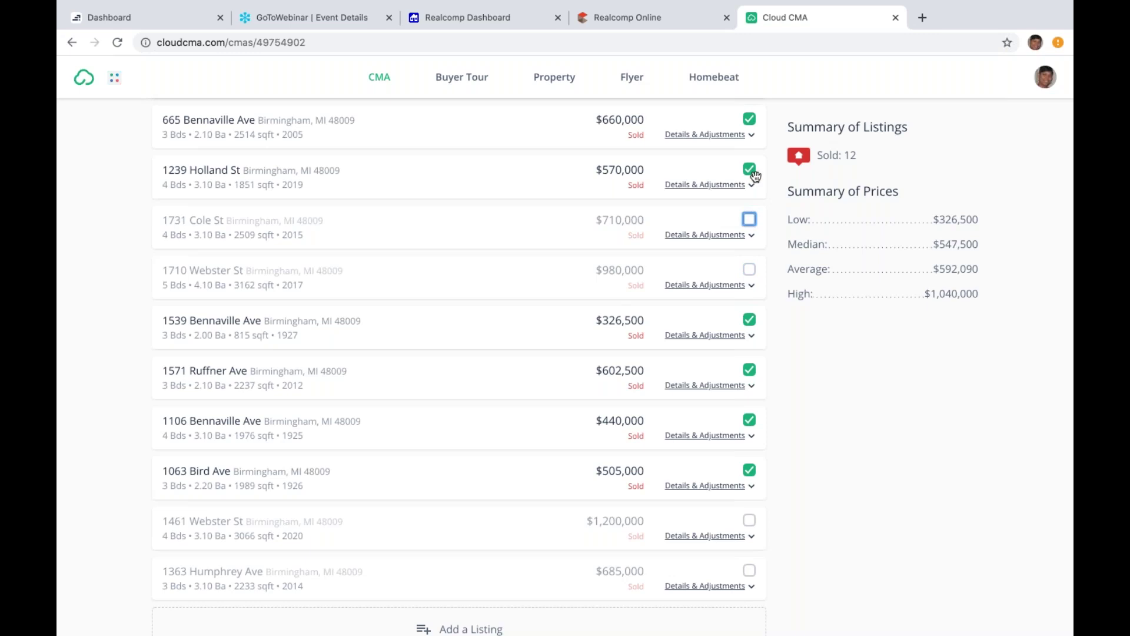
pyautogui.click(750, 373)
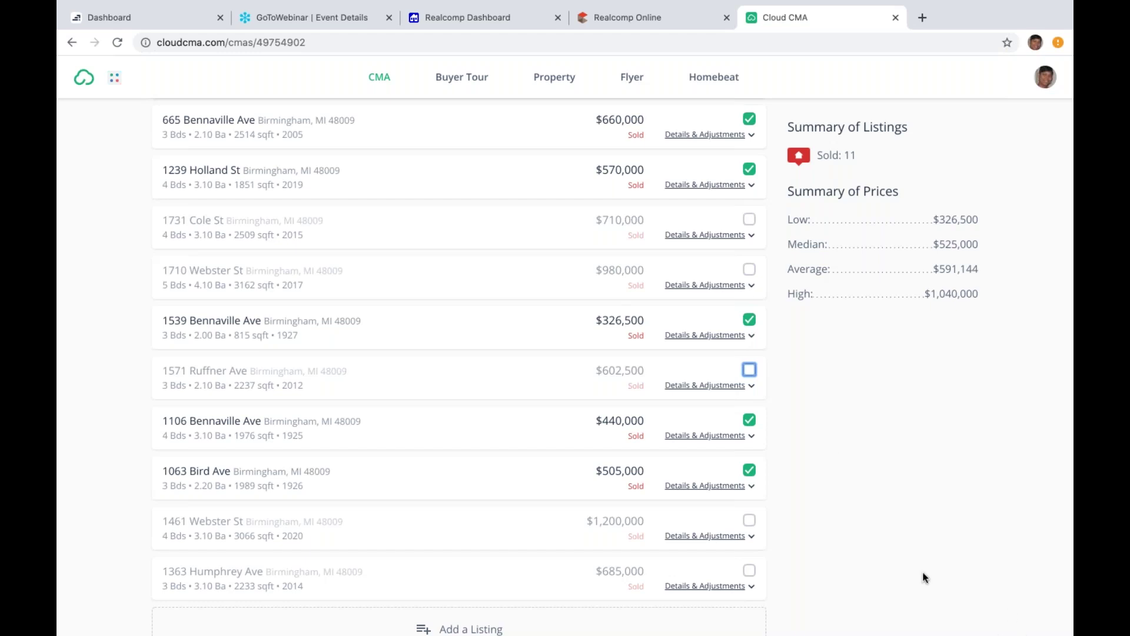
pyautogui.scroll(-1, 923, 577)
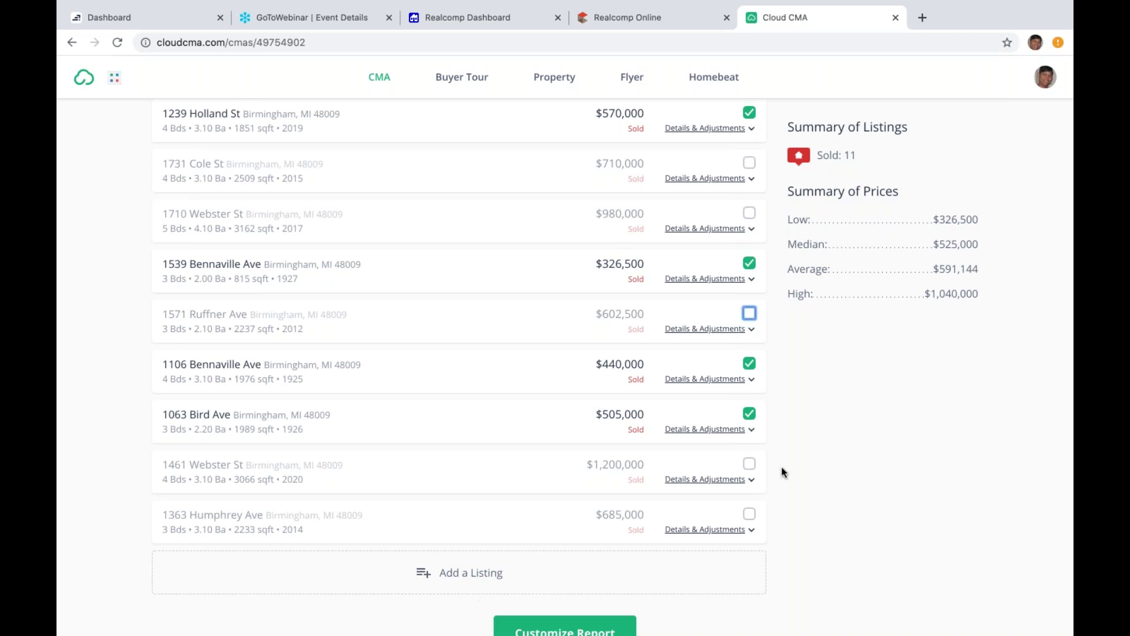
pyautogui.scroll(2, 783, 472)
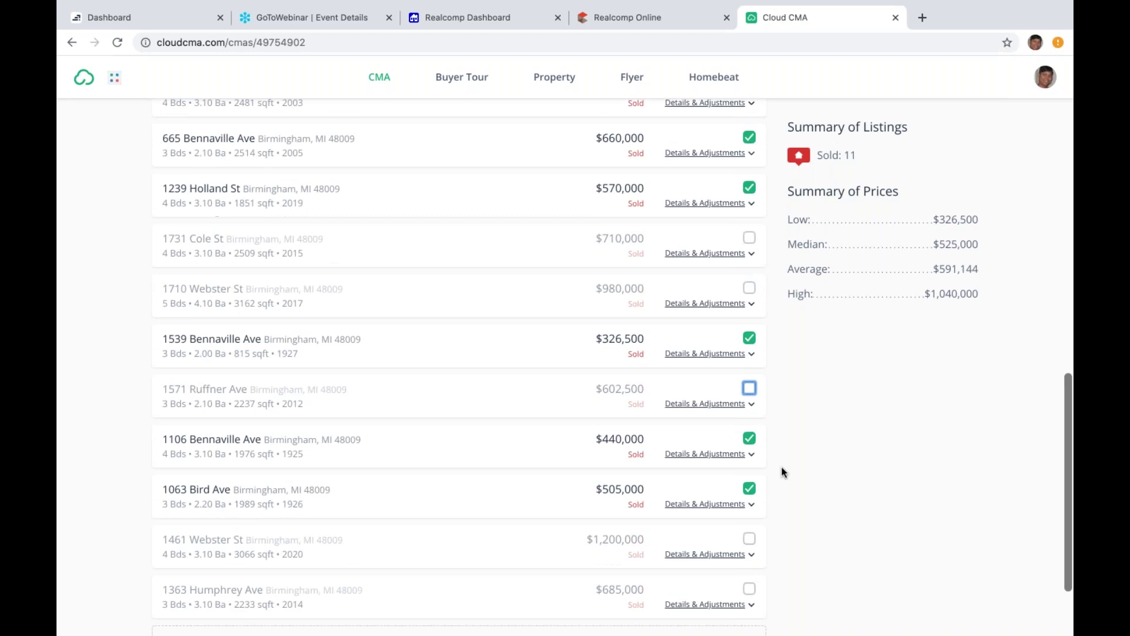
pyautogui.scroll(1, 783, 472)
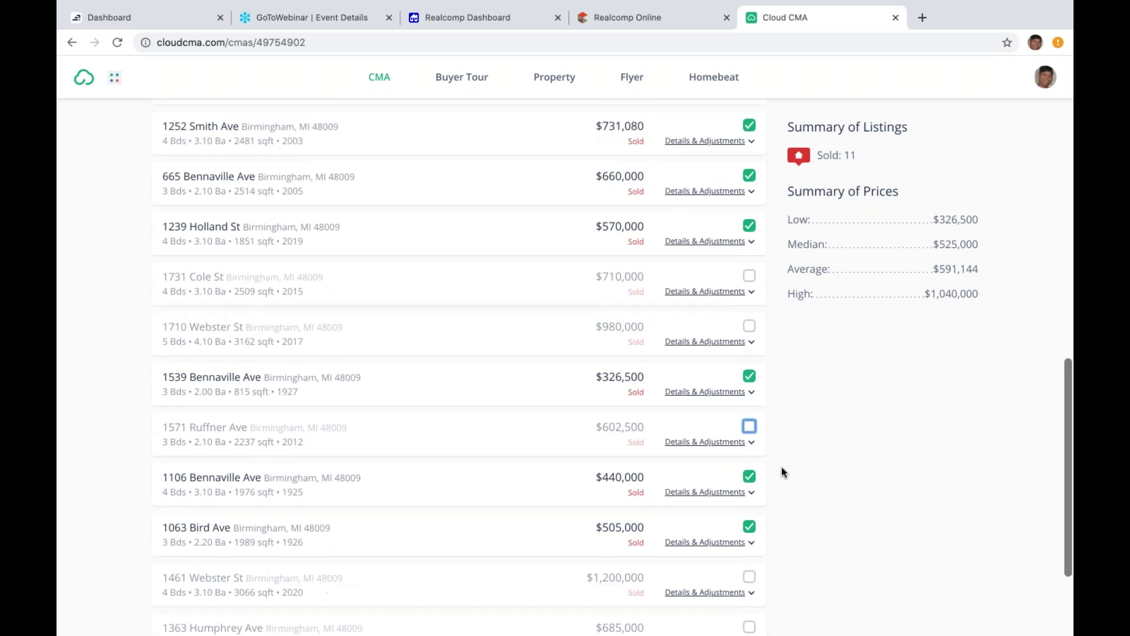
pyautogui.scroll(8, 783, 472)
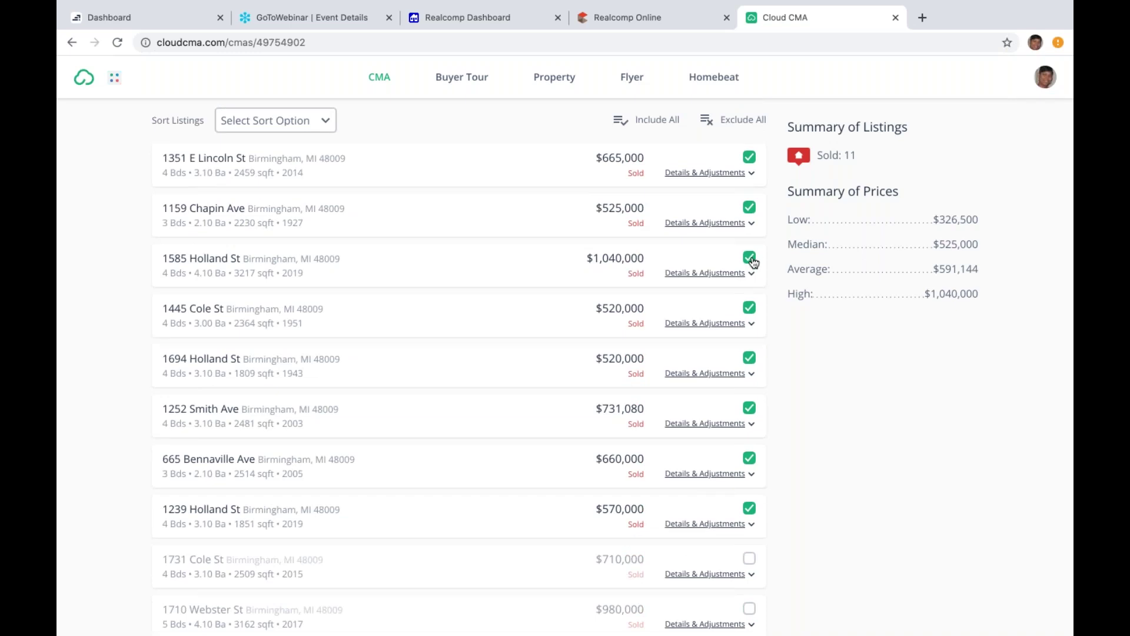
pyautogui.click(751, 259)
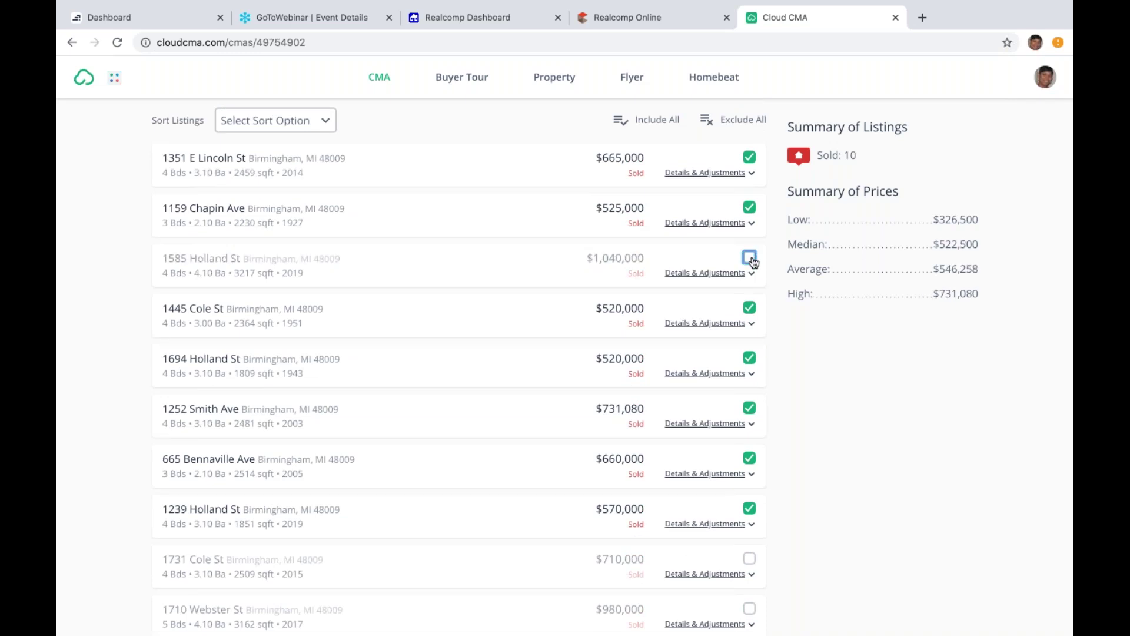
pyautogui.click(750, 158)
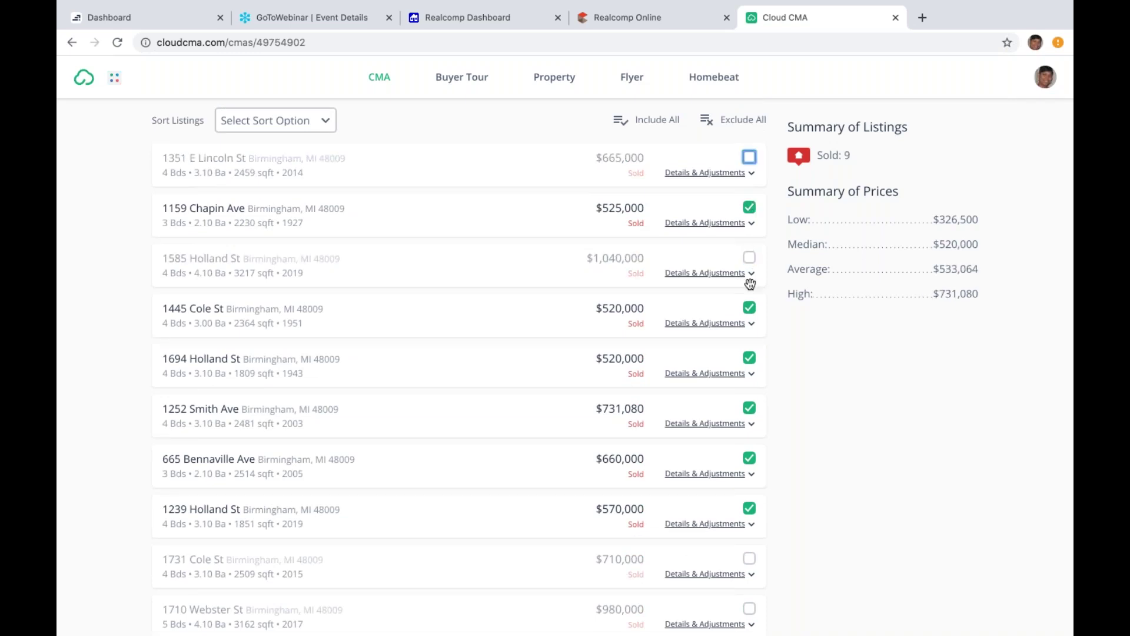
pyautogui.click(749, 408)
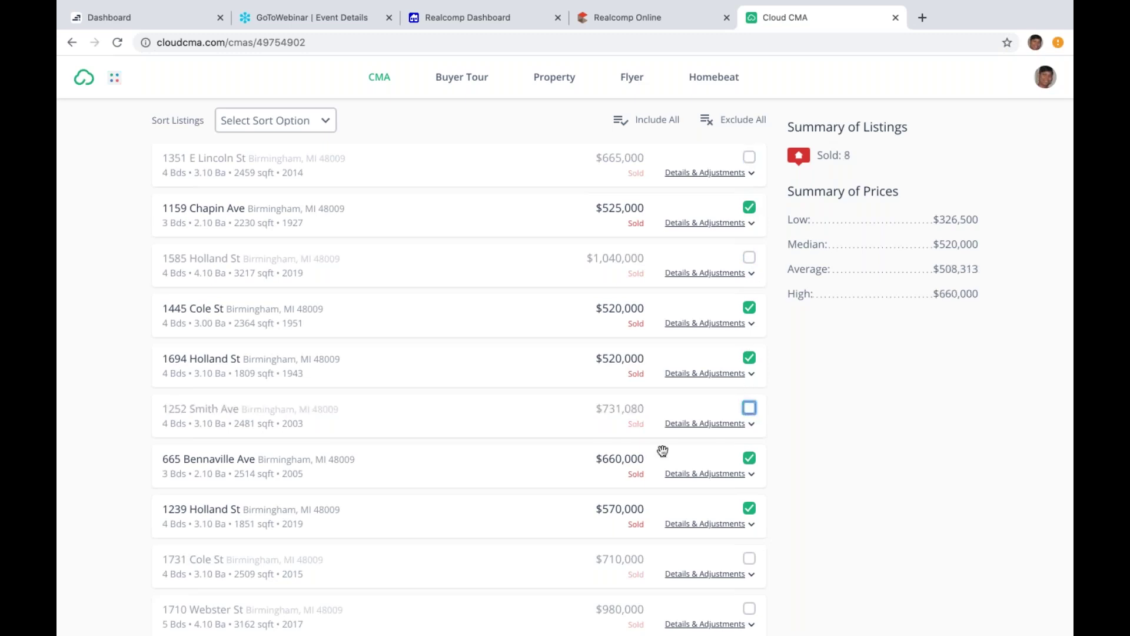
pyautogui.scroll(5, 852, 526)
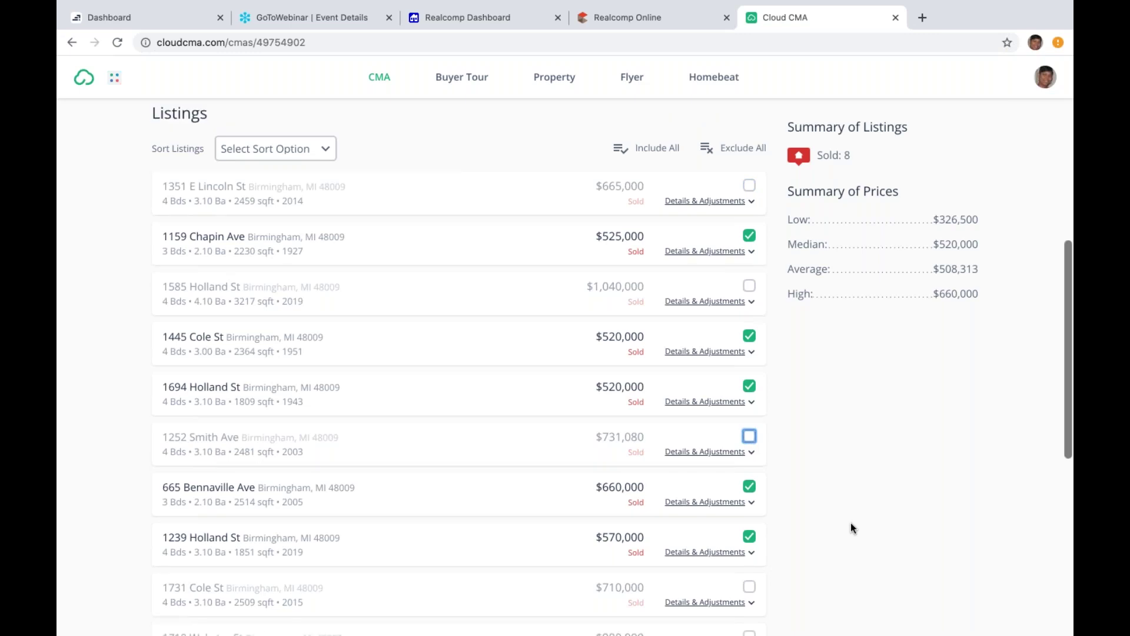
pyautogui.scroll(2, 851, 524)
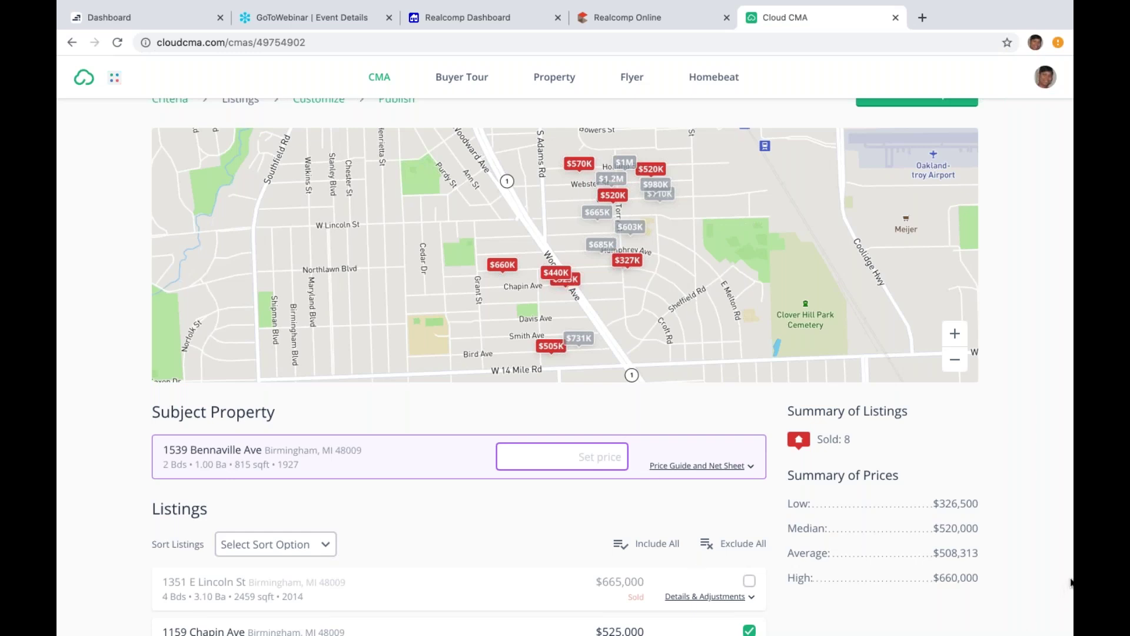
# Step: Go on to the Customize Report page for the 8 selected comparables
pyautogui.scroll(3, 1070, 582)
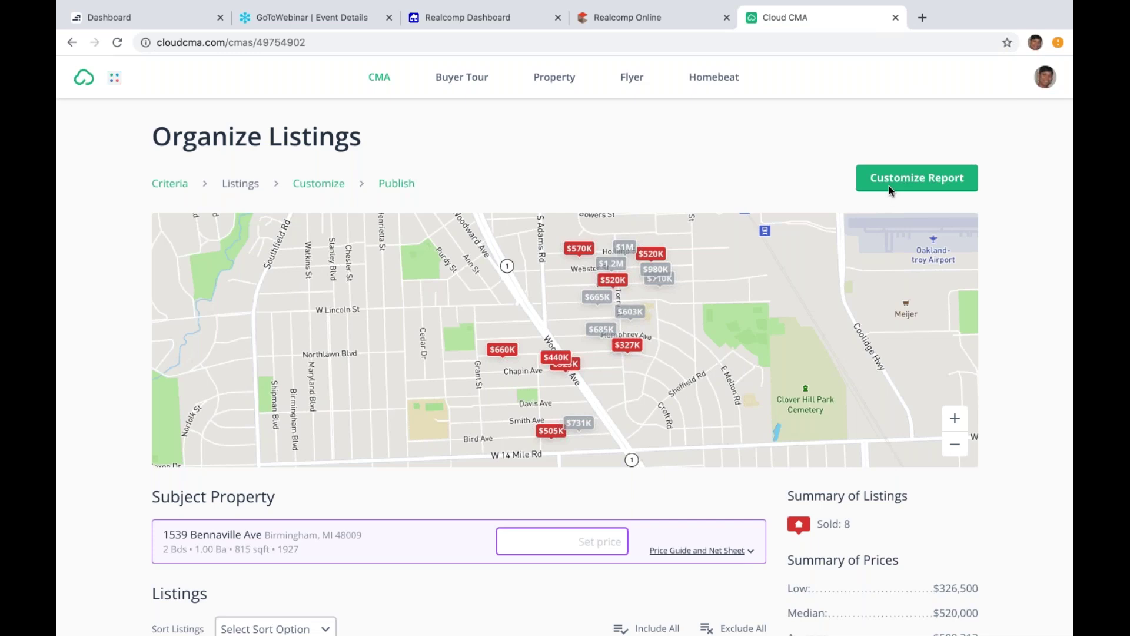
pyautogui.click(915, 187)
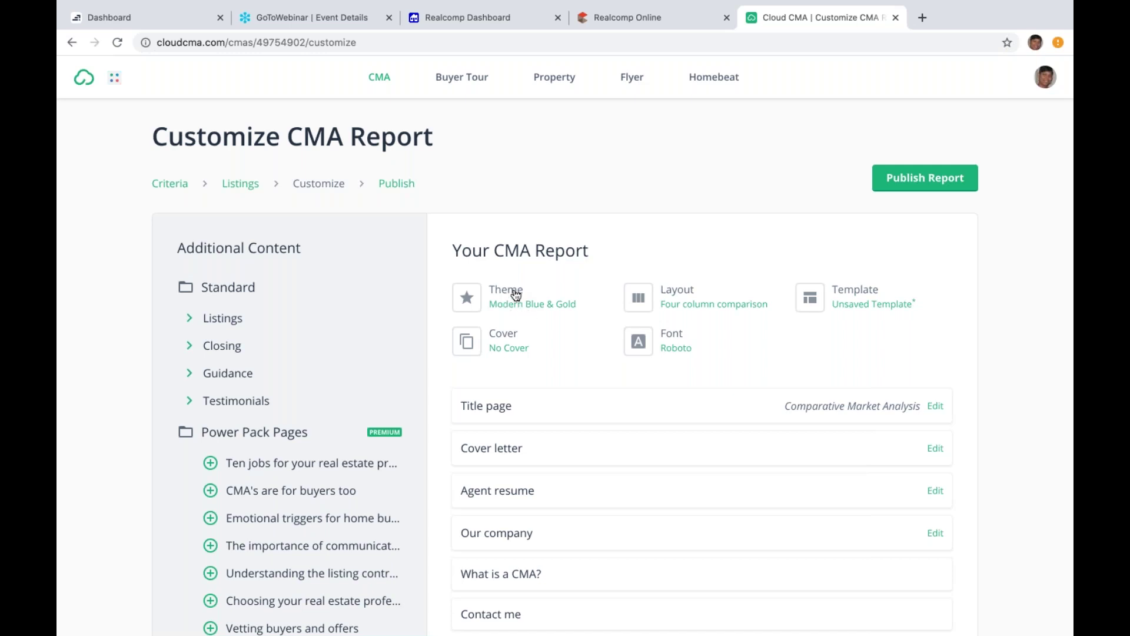
# Step: Switch the report theme from Modern Blue & Gold to Modern Sienna & Gray
pyautogui.click(518, 307)
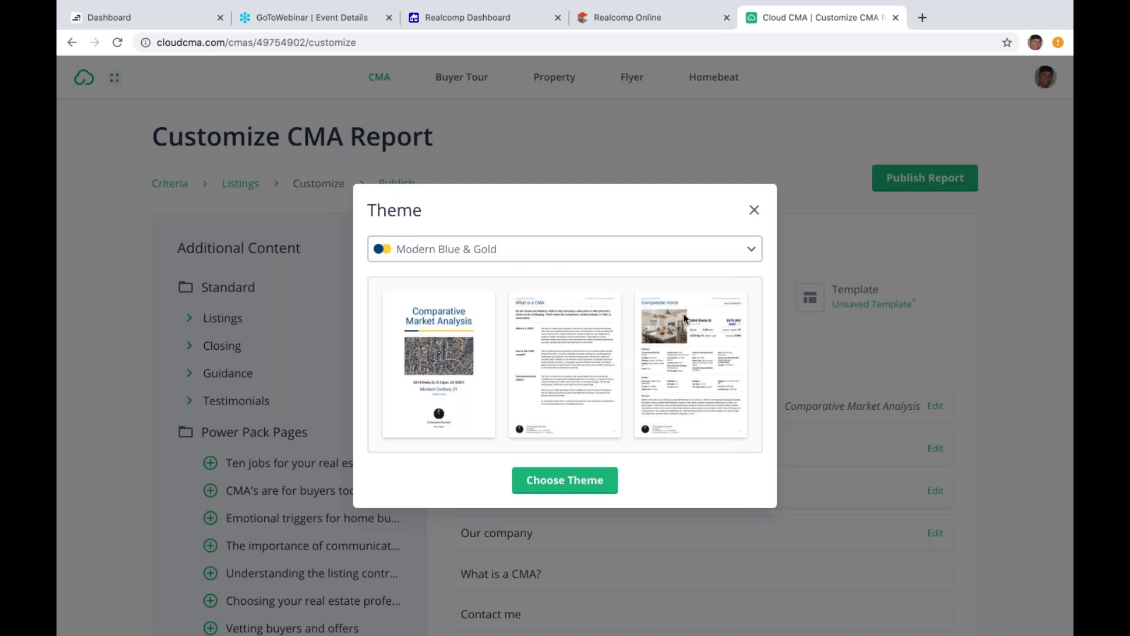
pyautogui.click(753, 252)
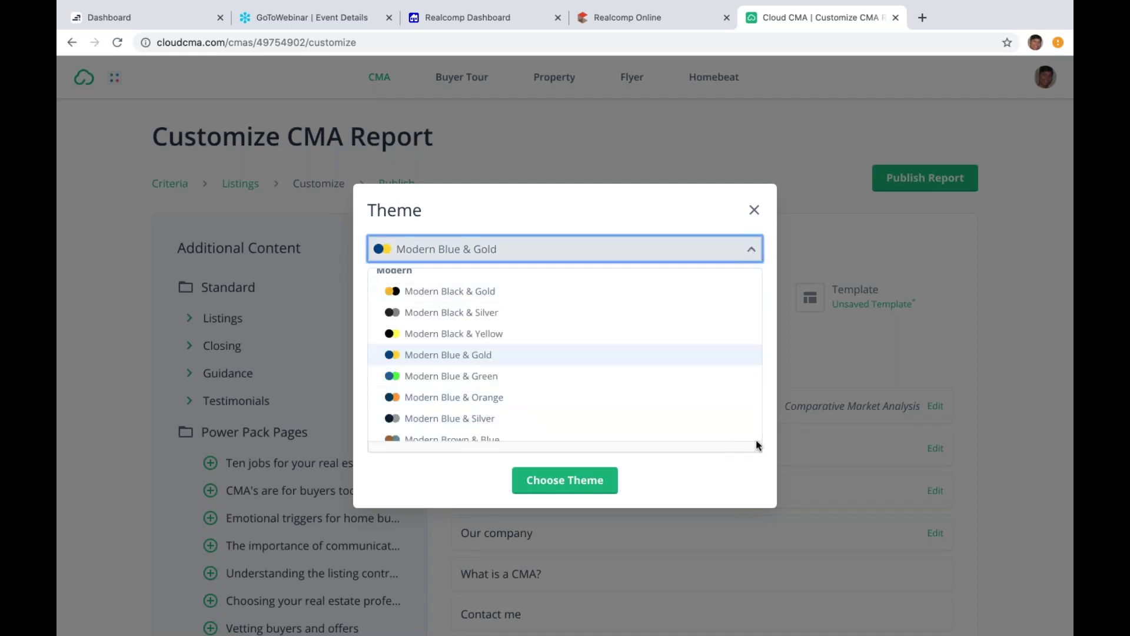
pyautogui.scroll(-10, 756, 440)
pyautogui.scroll(-15, 757, 444)
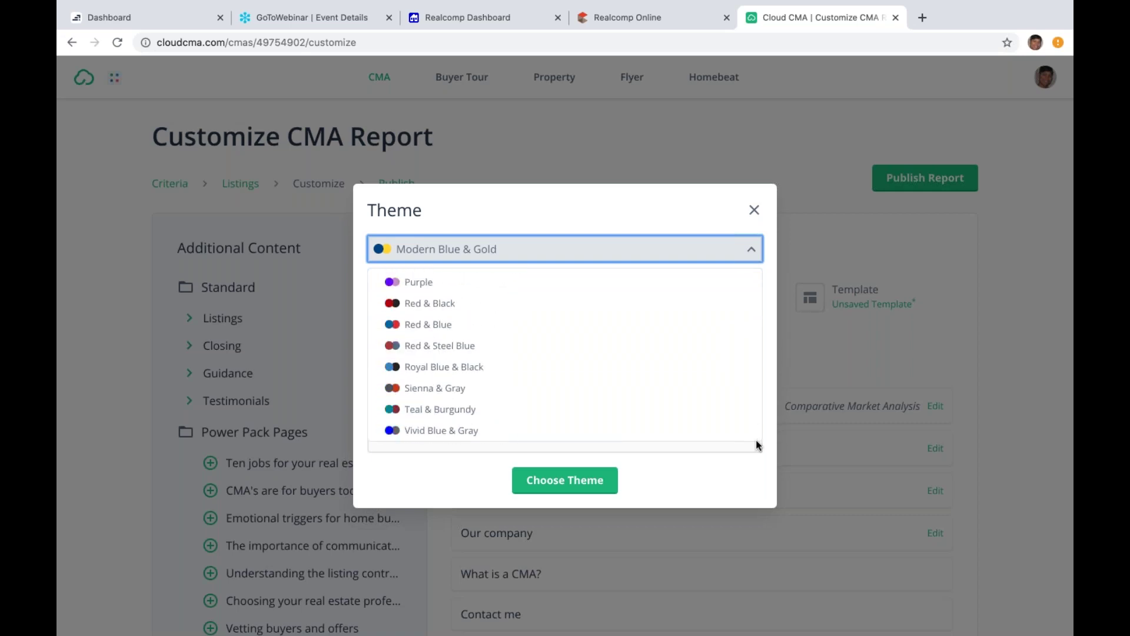
pyautogui.scroll(5, 757, 442)
pyautogui.scroll(6, 756, 440)
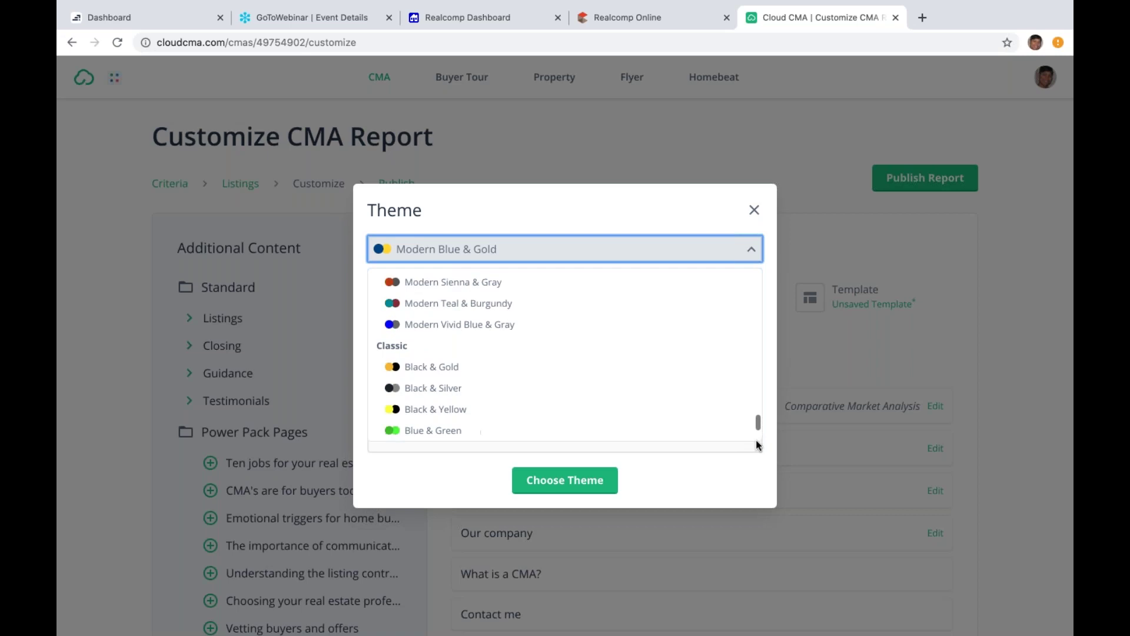
pyautogui.scroll(4, 756, 440)
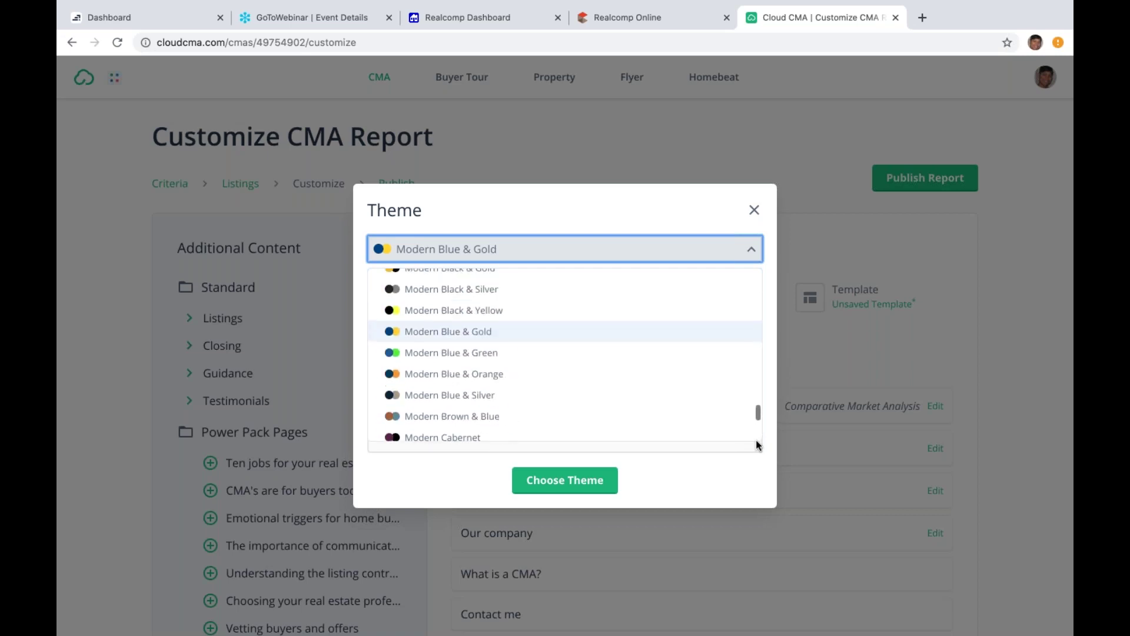
pyautogui.scroll(4, 756, 439)
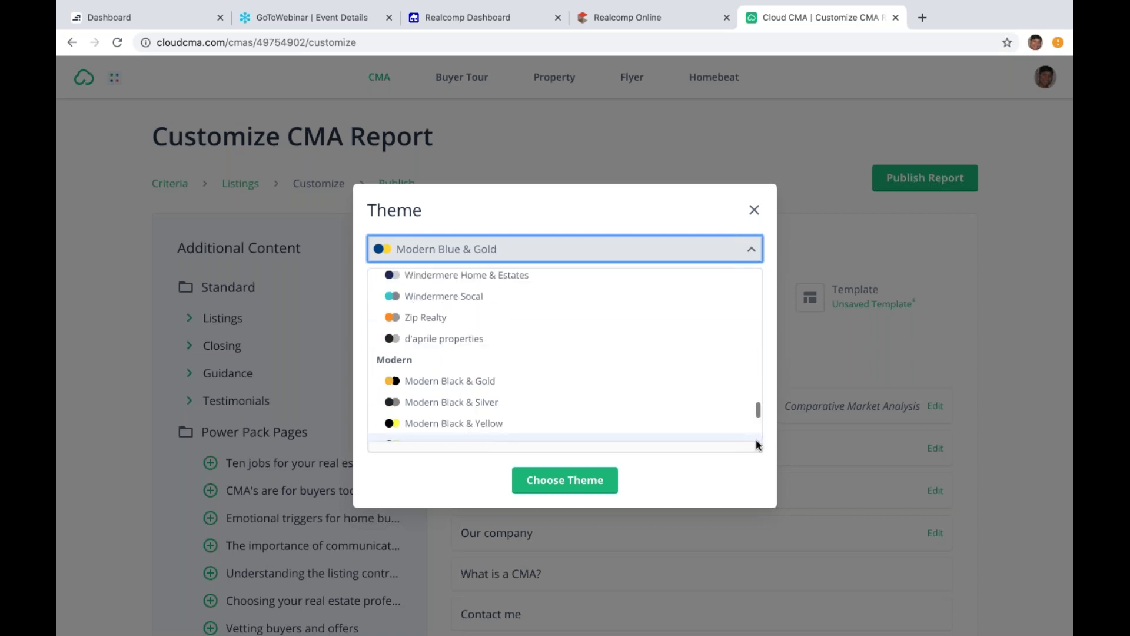
pyautogui.scroll(-1, 756, 440)
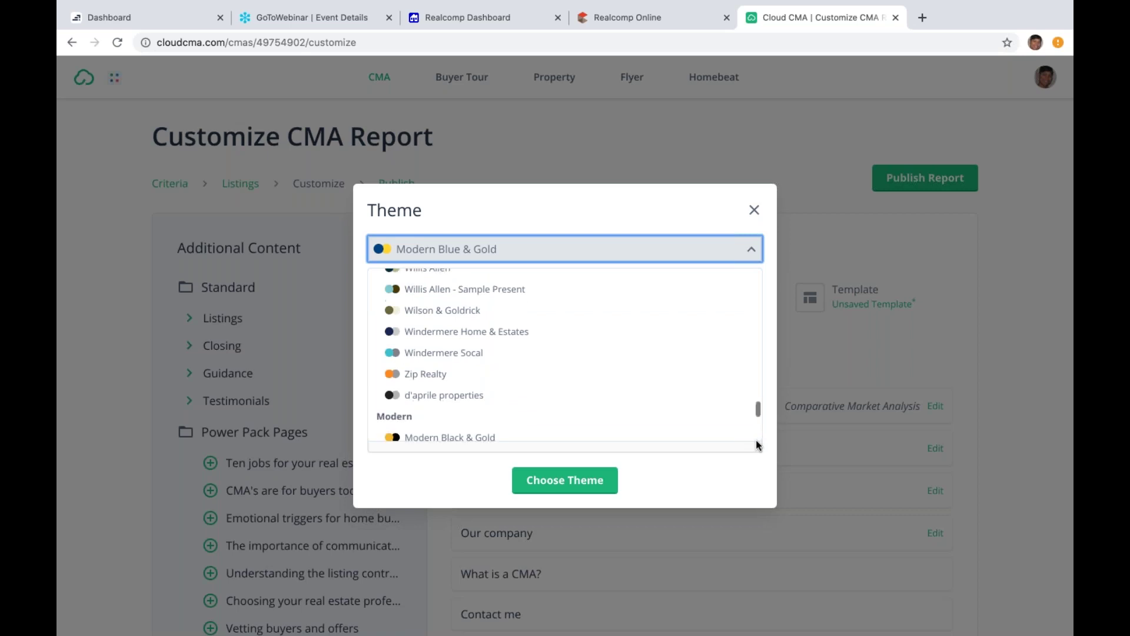
pyautogui.scroll(-3, 756, 440)
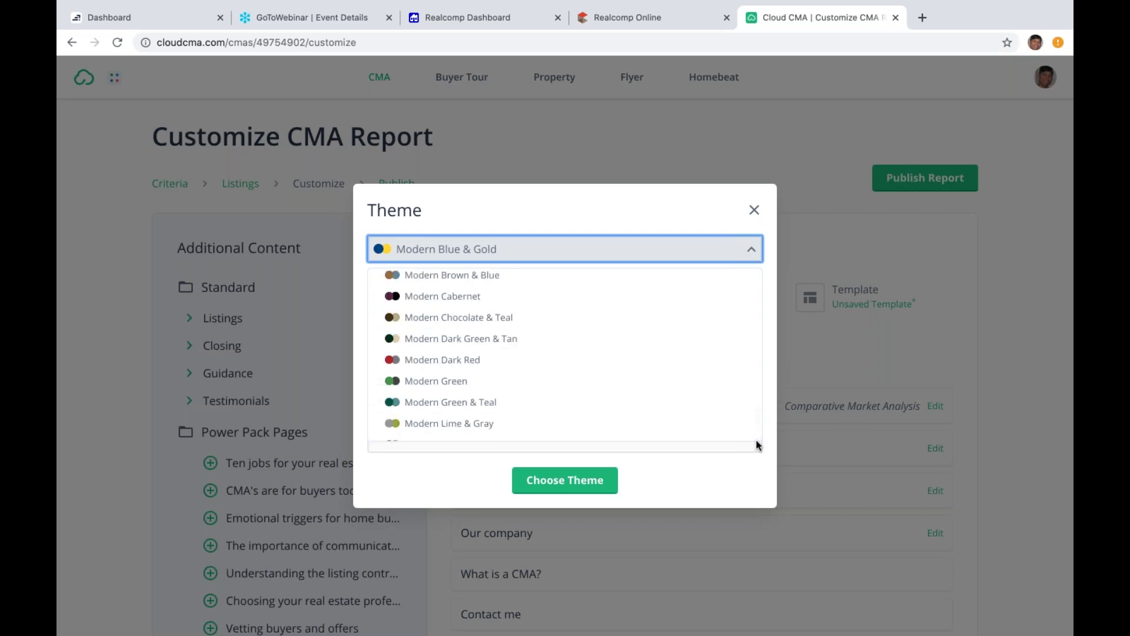
pyautogui.scroll(-3, 755, 440)
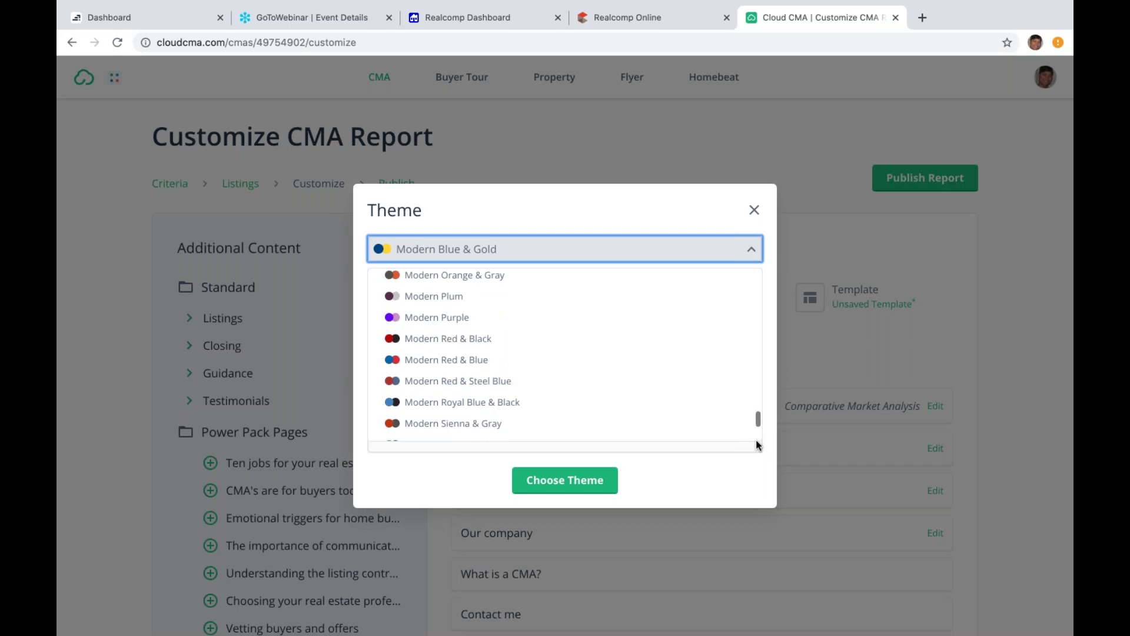
pyautogui.scroll(-1, 756, 440)
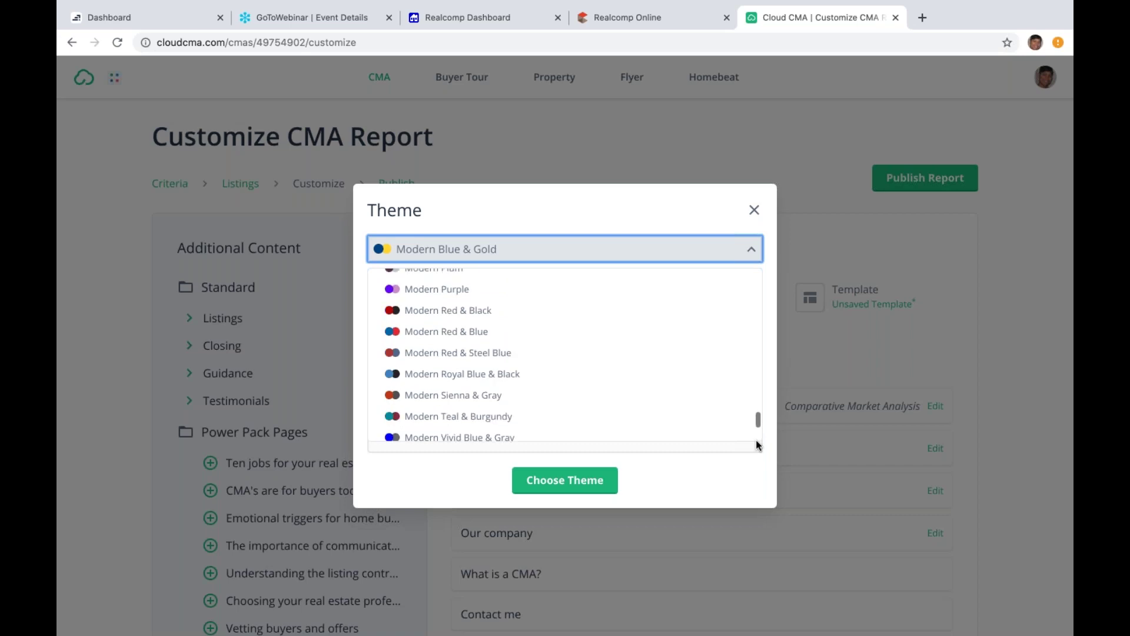
pyautogui.click(507, 400)
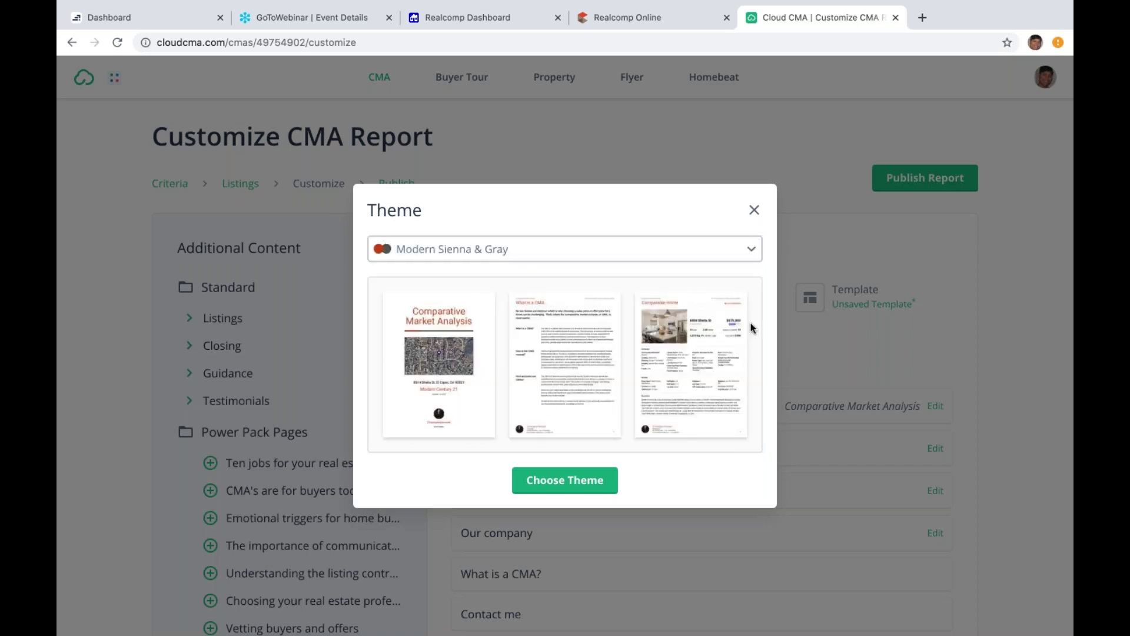
pyautogui.click(586, 492)
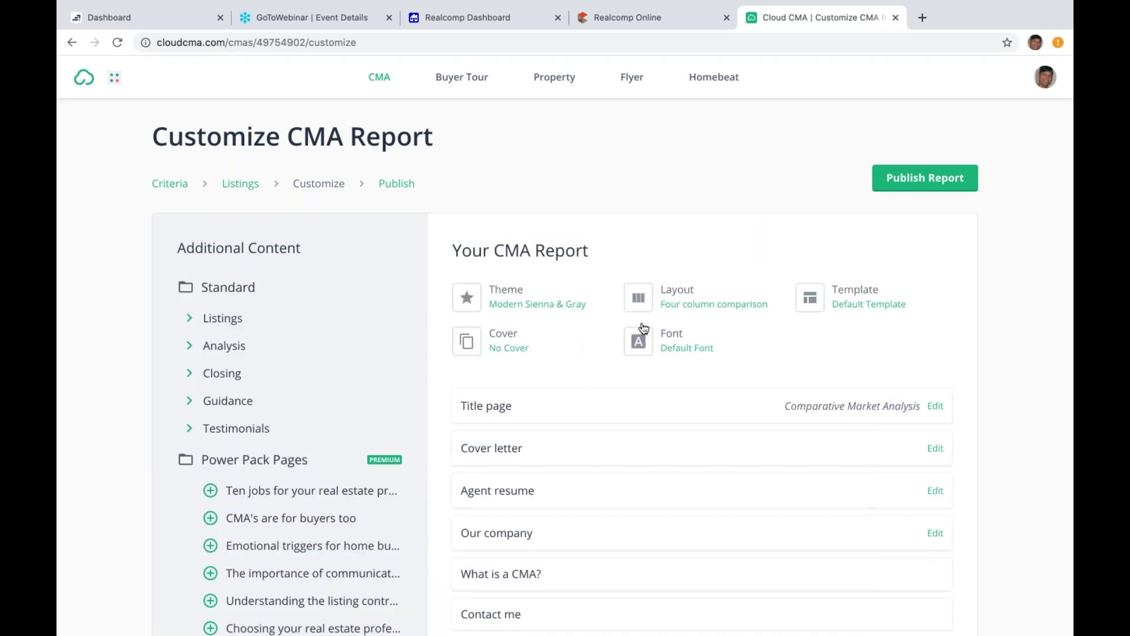
# Step: Switch the report layout to Photo with max data and the default font to Catamaran
pyautogui.click(688, 306)
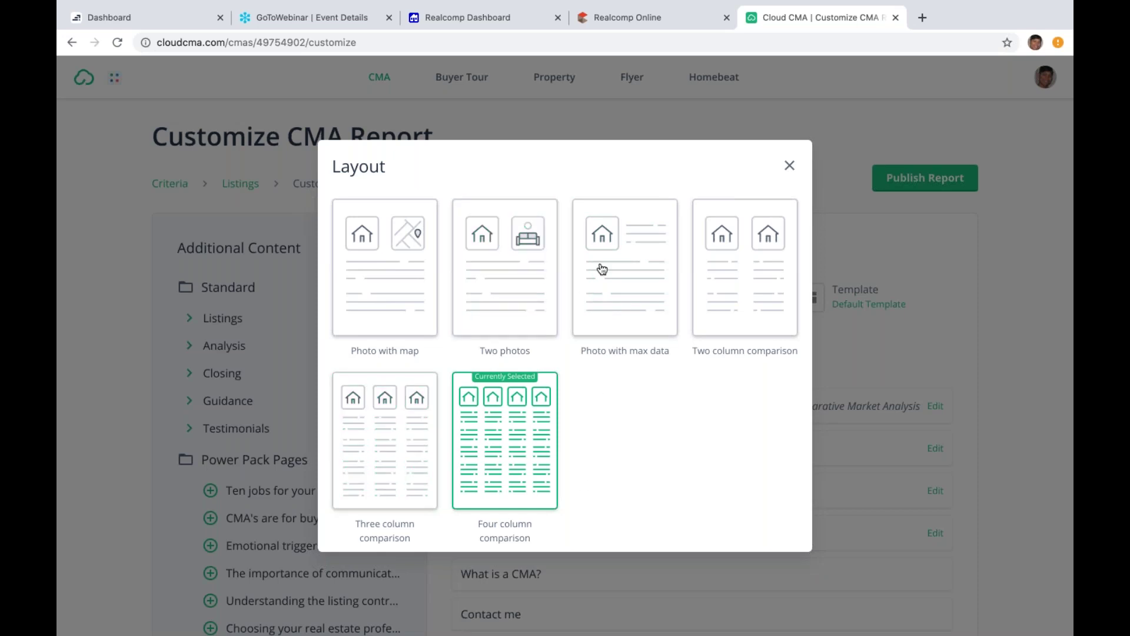
pyautogui.click(627, 299)
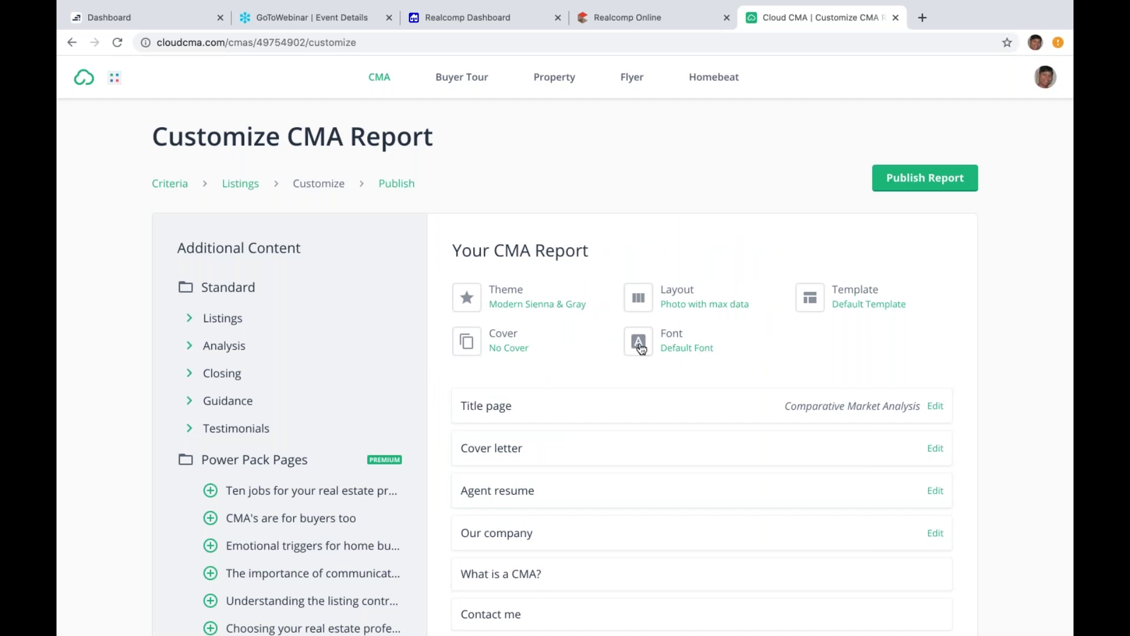
pyautogui.click(688, 344)
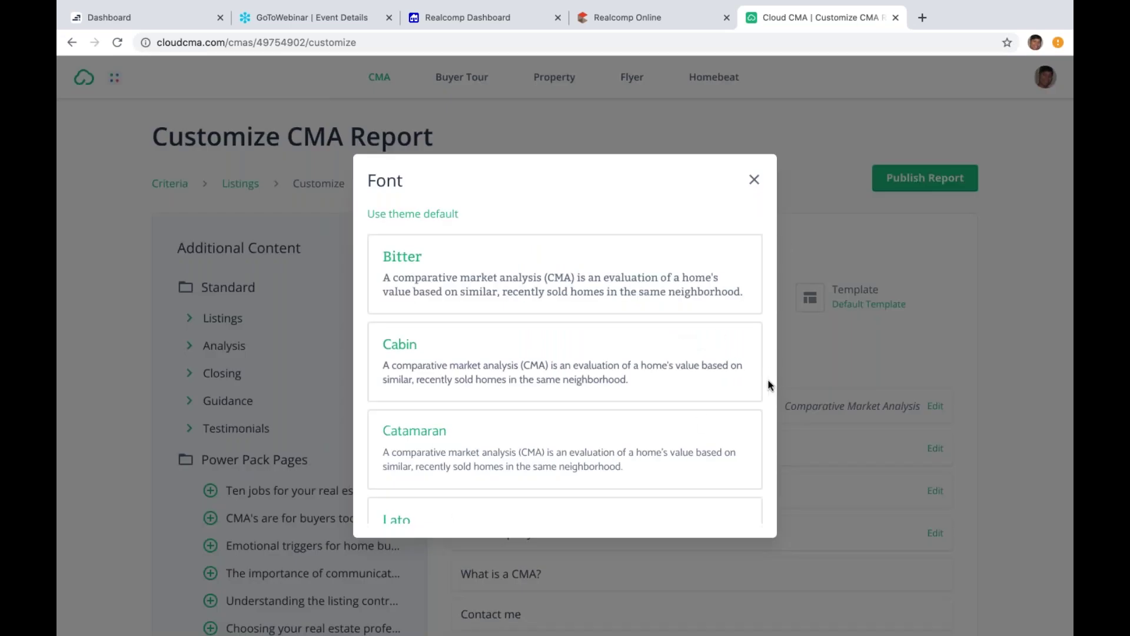
pyautogui.click(633, 475)
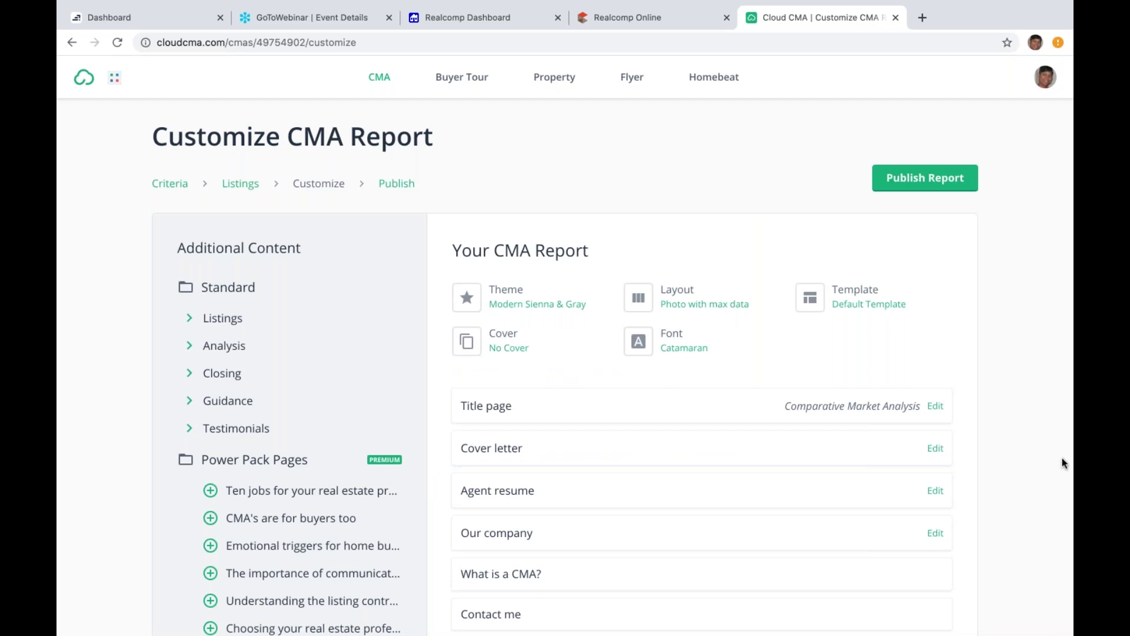
# Step: Change the Title page title to 'Neighborhood Sales' and save it
pyautogui.scroll(-3, 1063, 462)
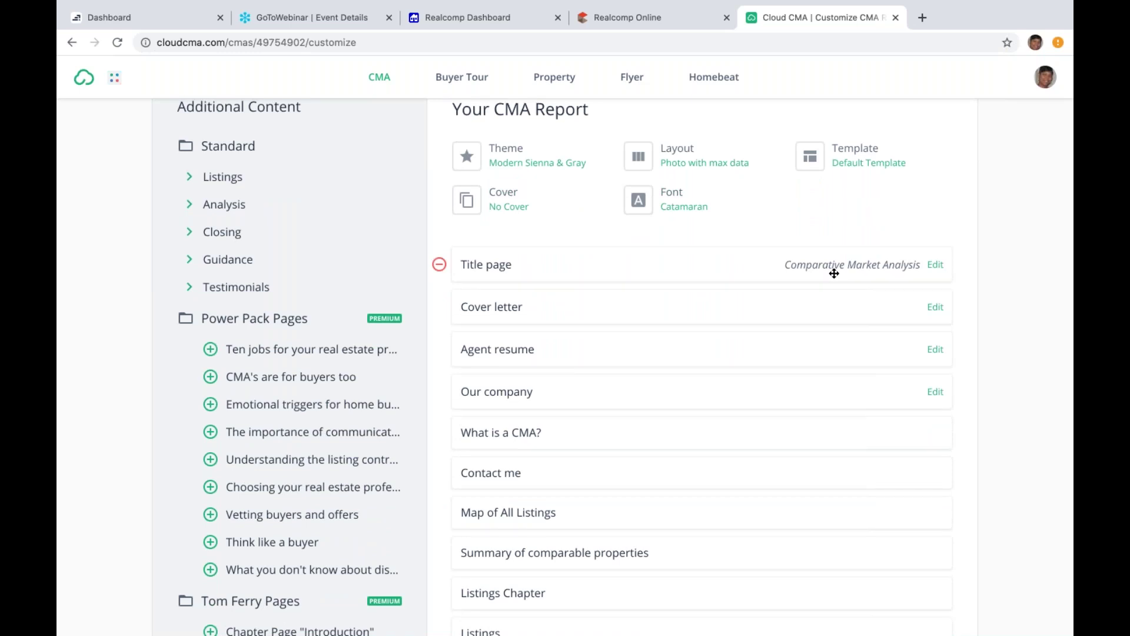
pyautogui.click(936, 266)
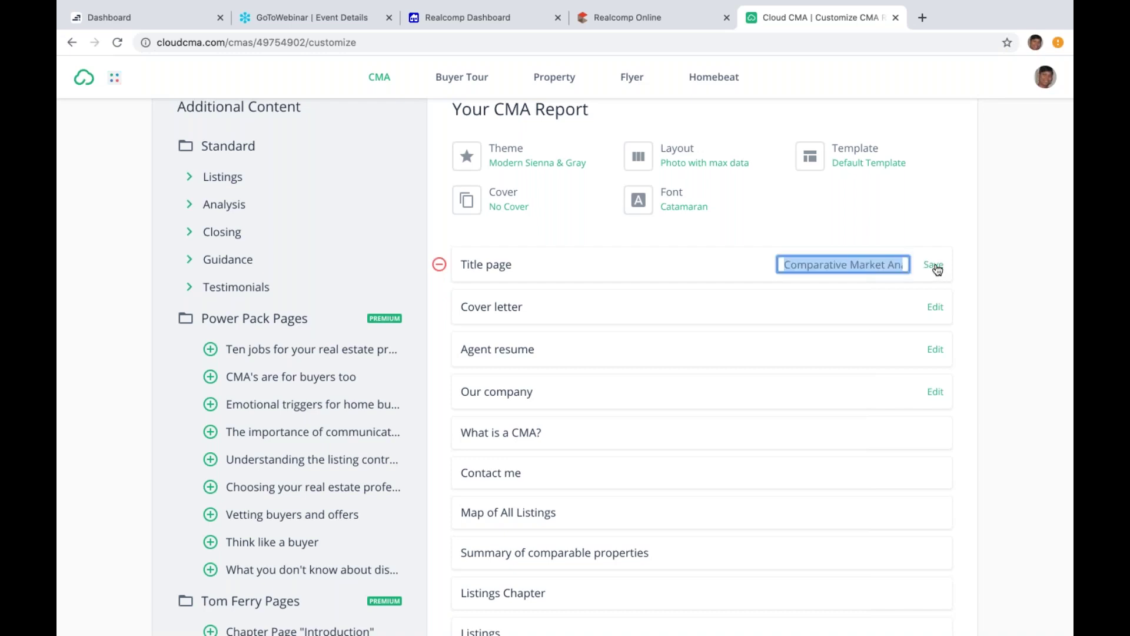
pyautogui.write('Neigh')
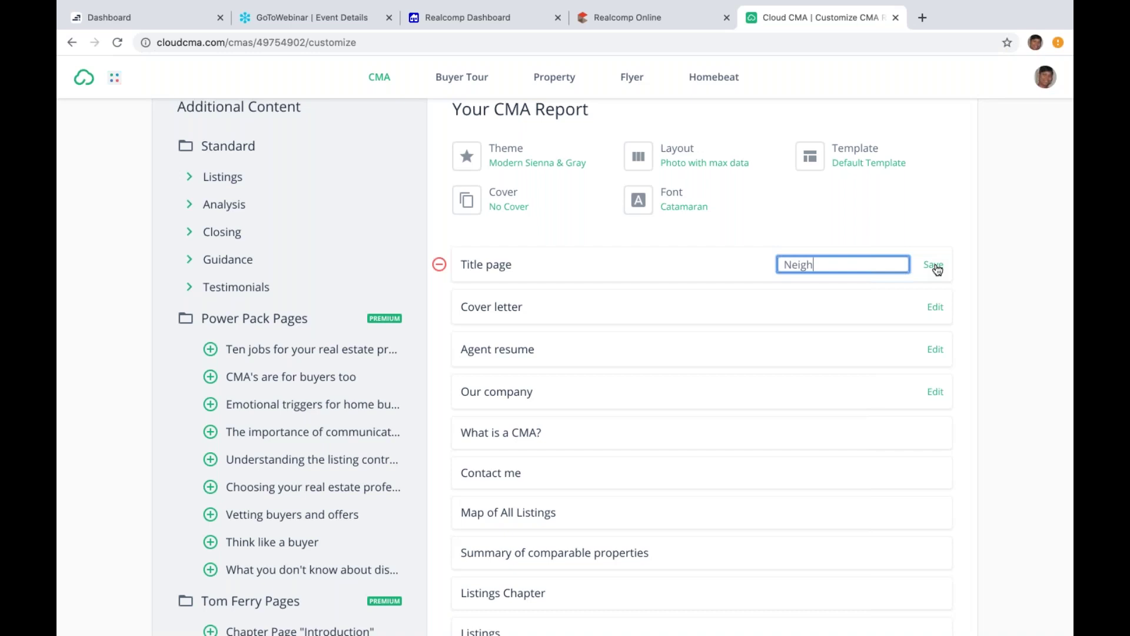
pyautogui.write('nor')
pyautogui.press('BackSpace')
pyautogui.press('BackSpace')
pyautogui.press('BackSpace')
pyautogui.write('borhoos')
pyautogui.press('BackSpace')
pyautogui.write('d Sales')
pyautogui.click(936, 266)
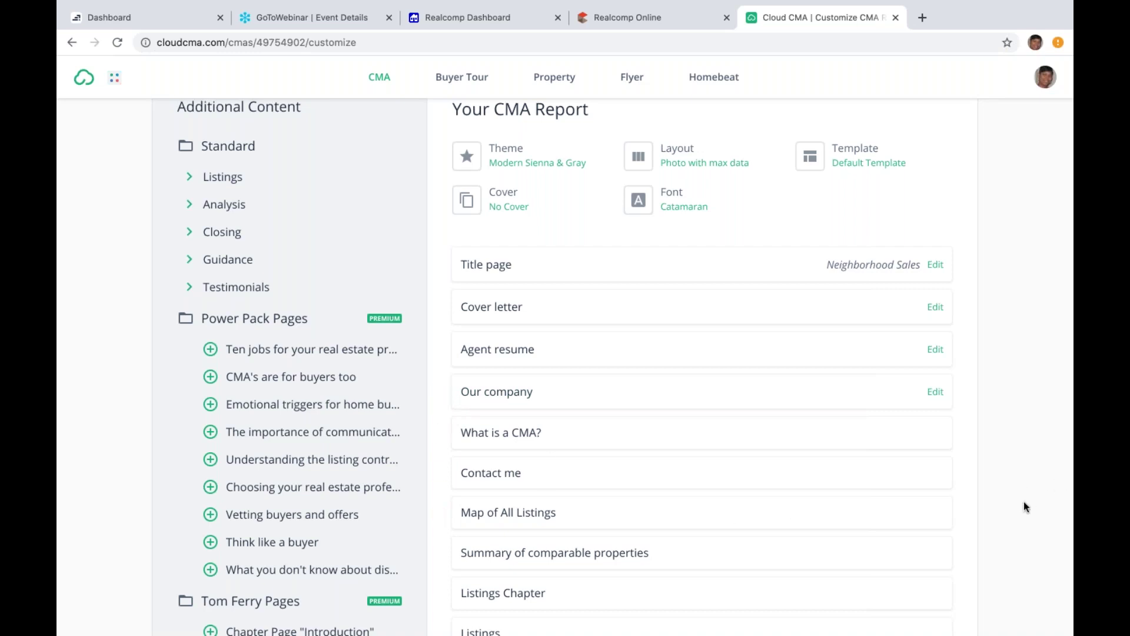
# Step: Remove the Guidance Chapter, Moving checklist, Showings/Open house checklist and Staging your home pages
pyautogui.scroll(-6, 1025, 507)
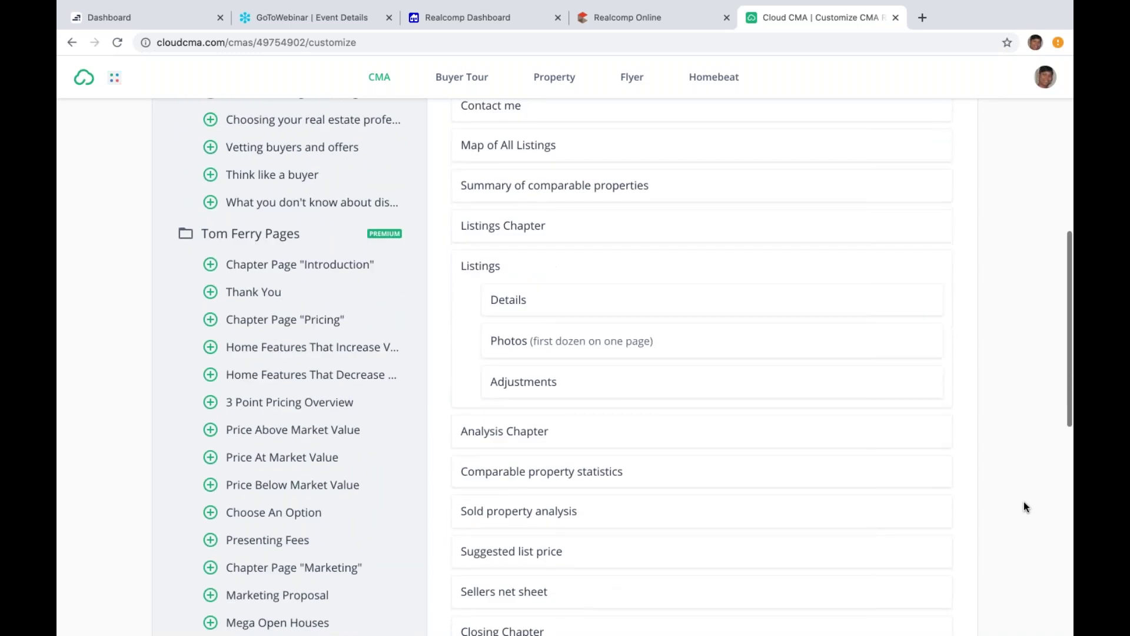
pyautogui.scroll(-2, 1025, 507)
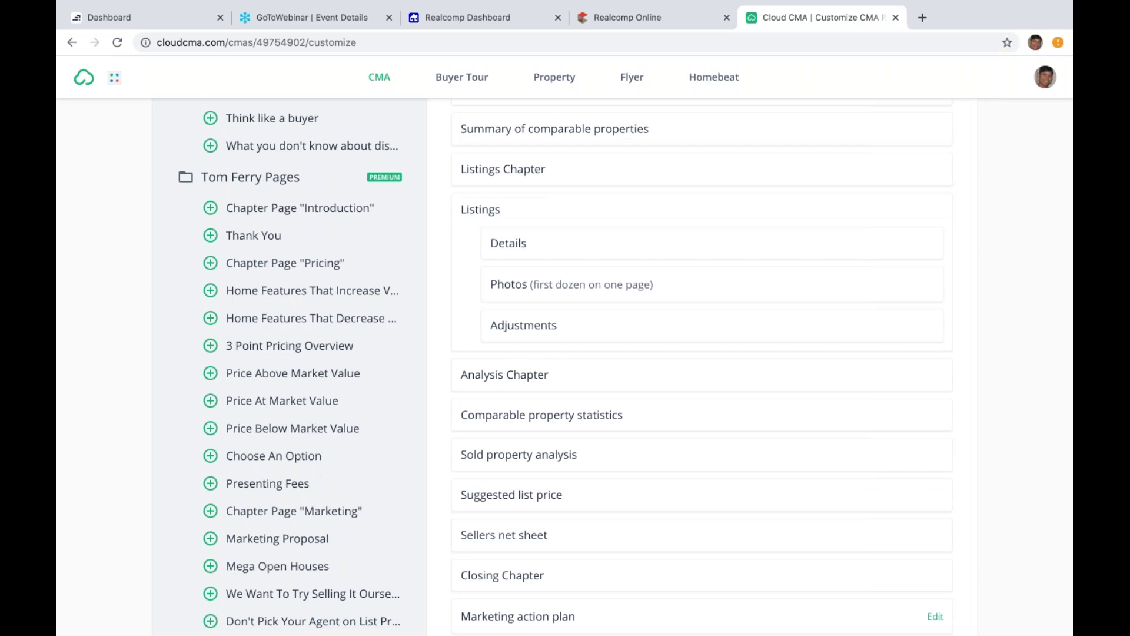
pyautogui.scroll(-9, 1025, 506)
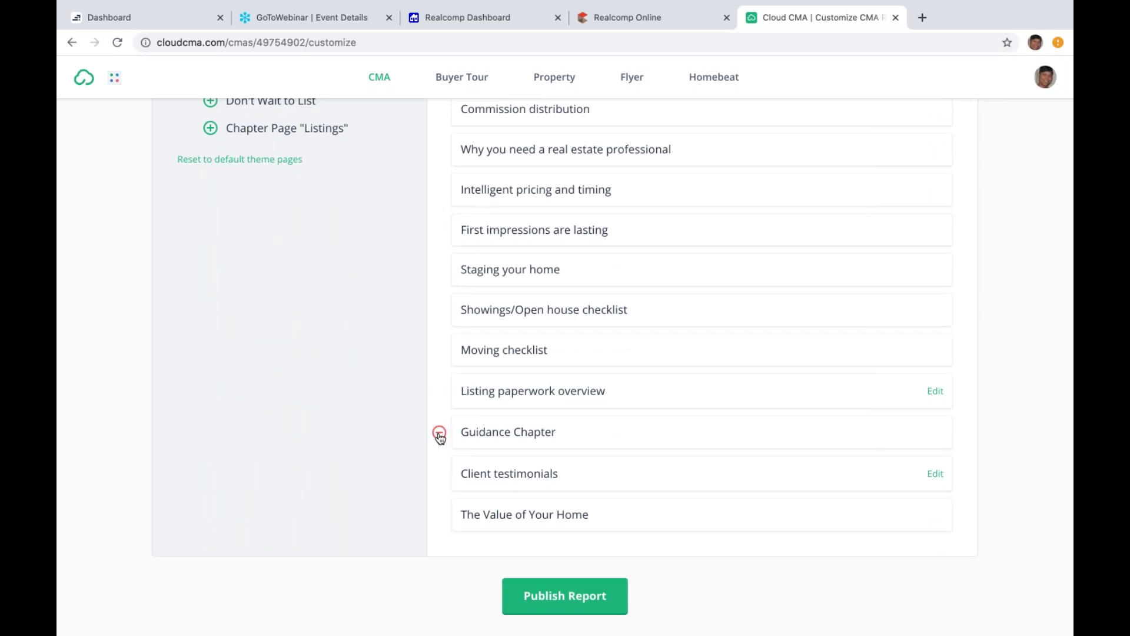
pyautogui.click(439, 434)
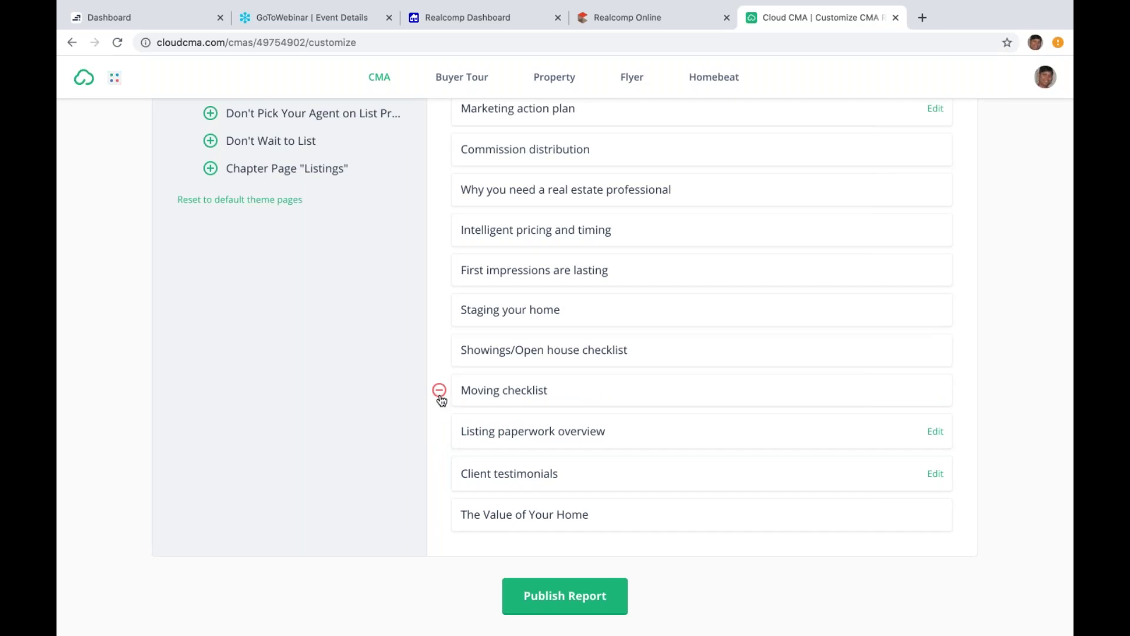
pyautogui.click(440, 392)
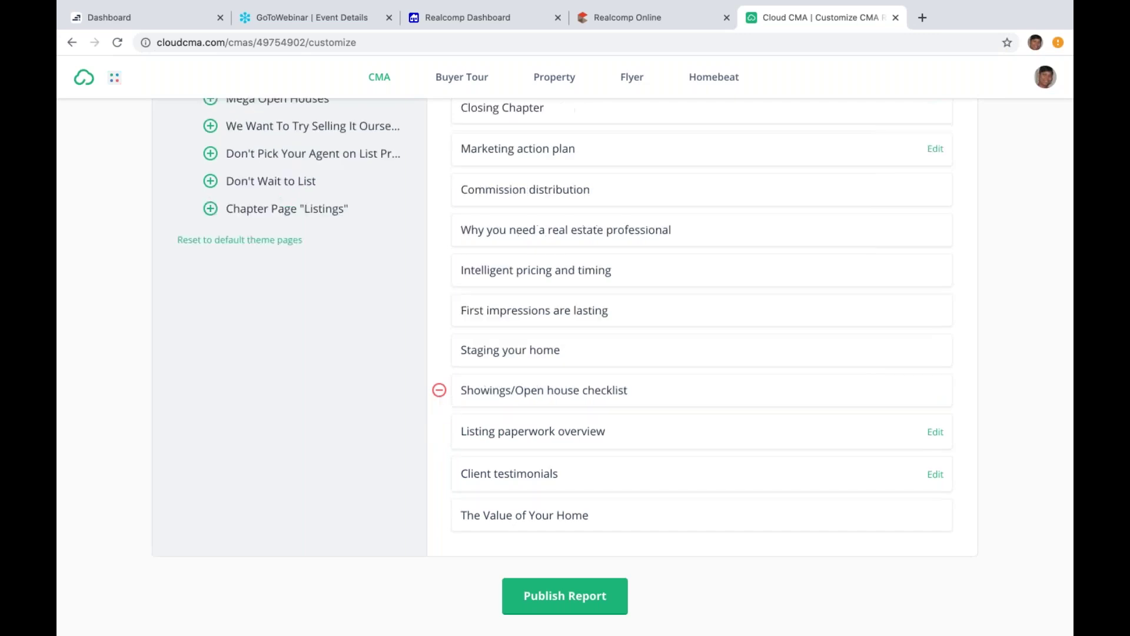
pyautogui.click(440, 392)
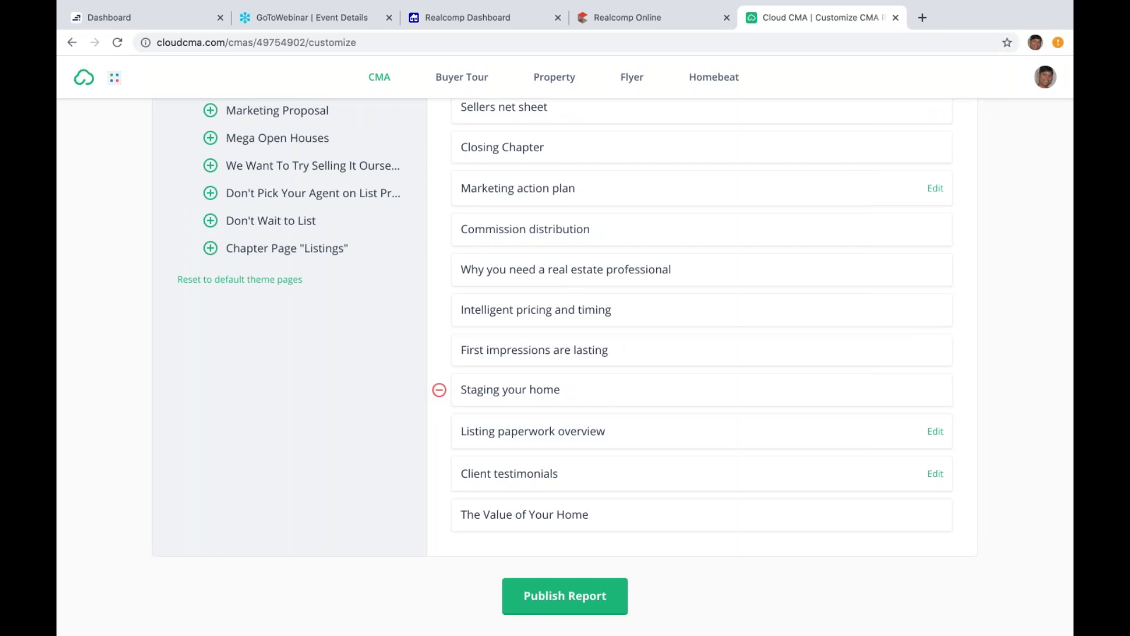
pyautogui.click(439, 389)
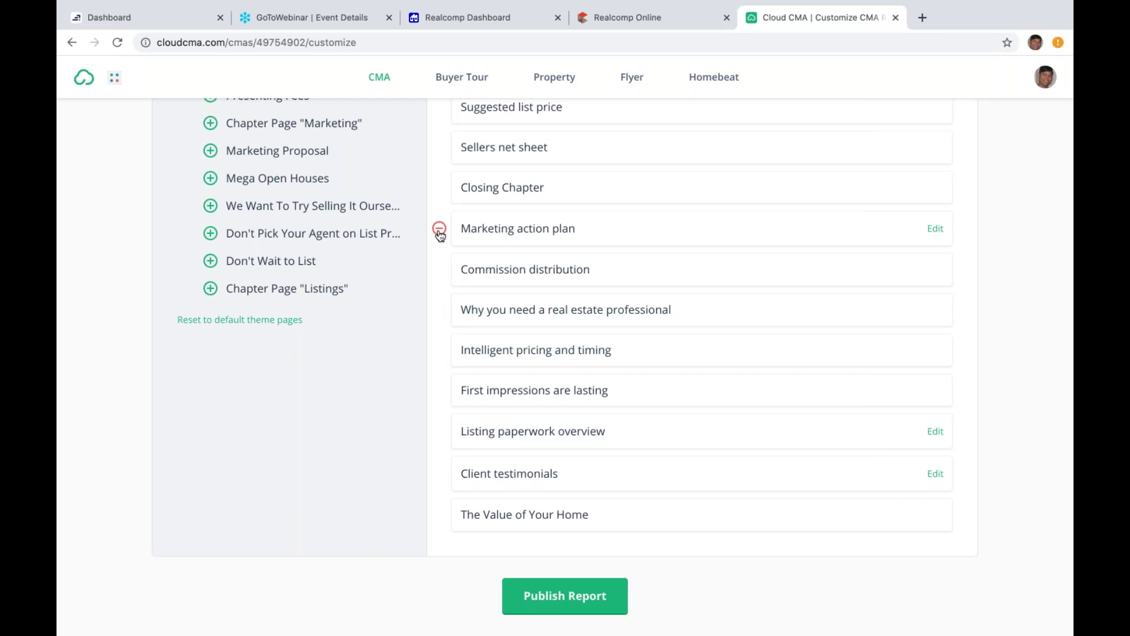
# Step: Remove Marketing action plan and Suggested list price, then preview Listing paperwork overview as PDF
pyautogui.click(440, 229)
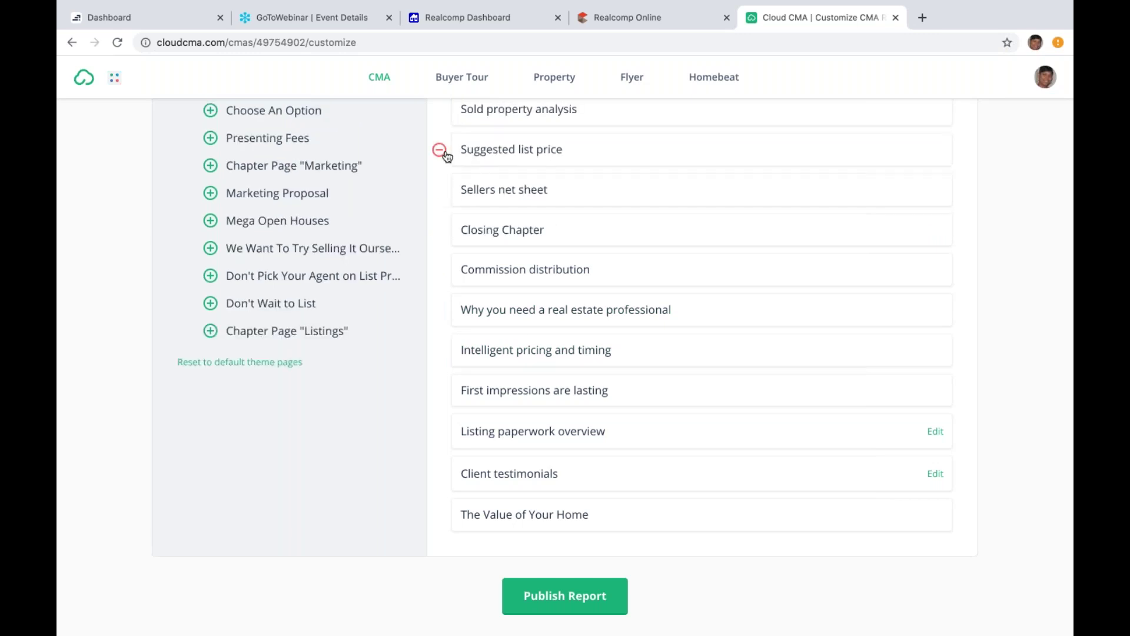
pyautogui.click(440, 151)
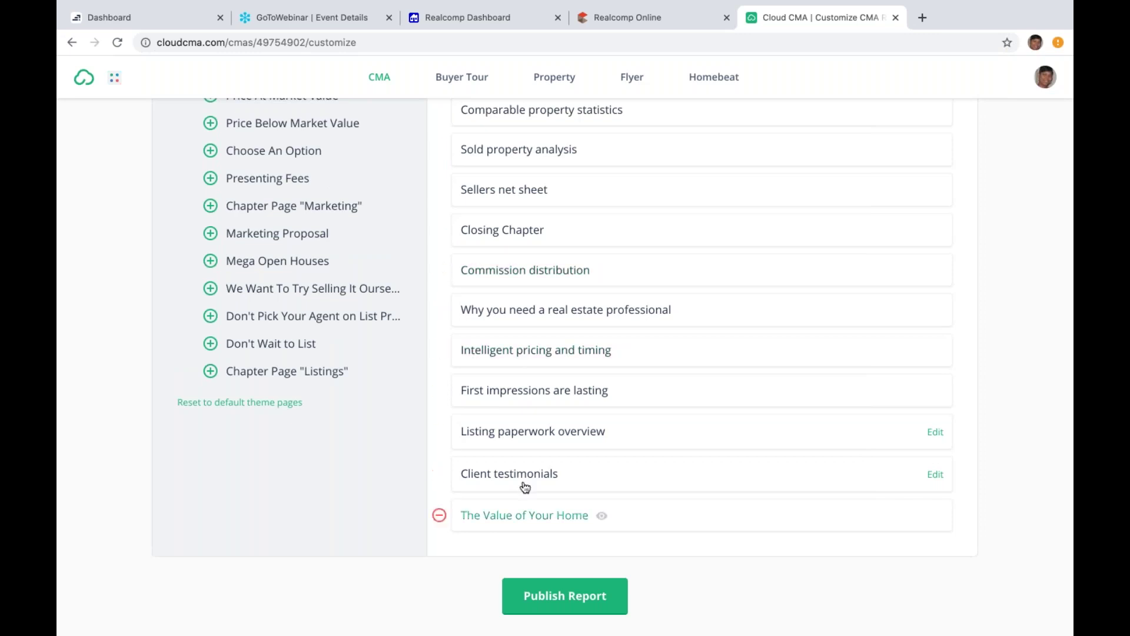
pyautogui.click(512, 434)
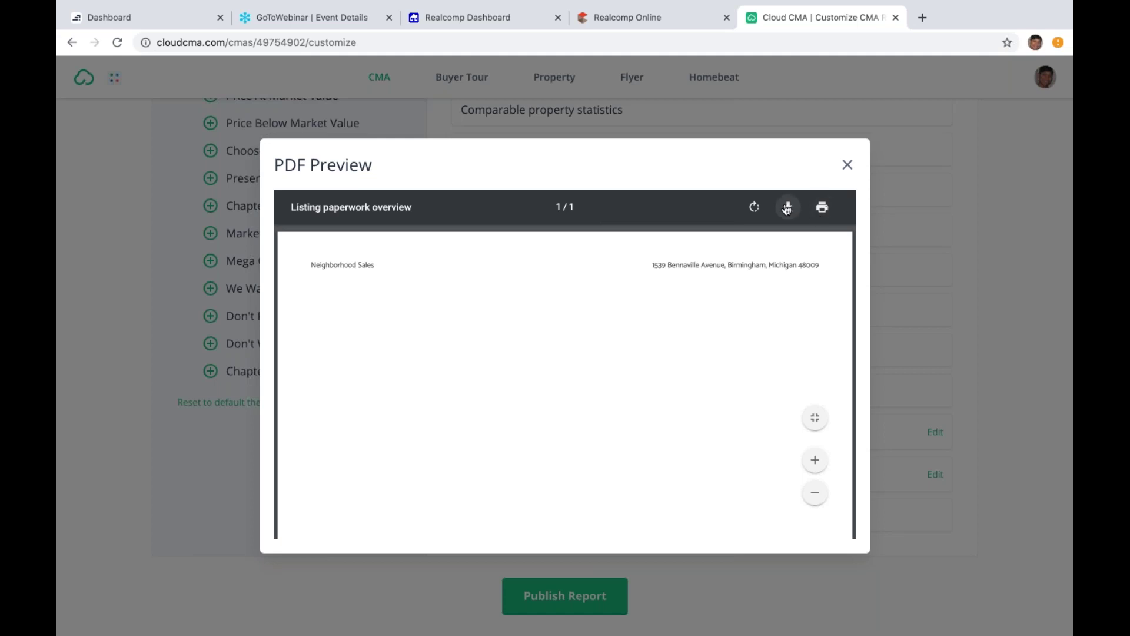
# Step: Preview Intelligent pricing and timing, then drop the Listing paperwork overview and Closing Chapter pages
pyautogui.click(846, 166)
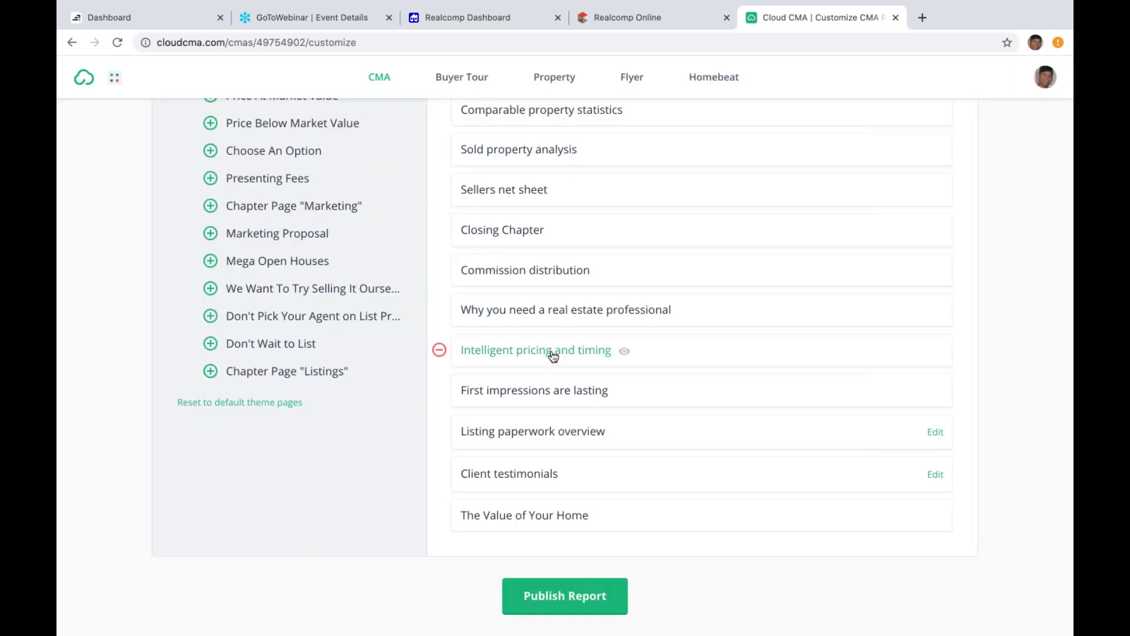
pyautogui.click(548, 350)
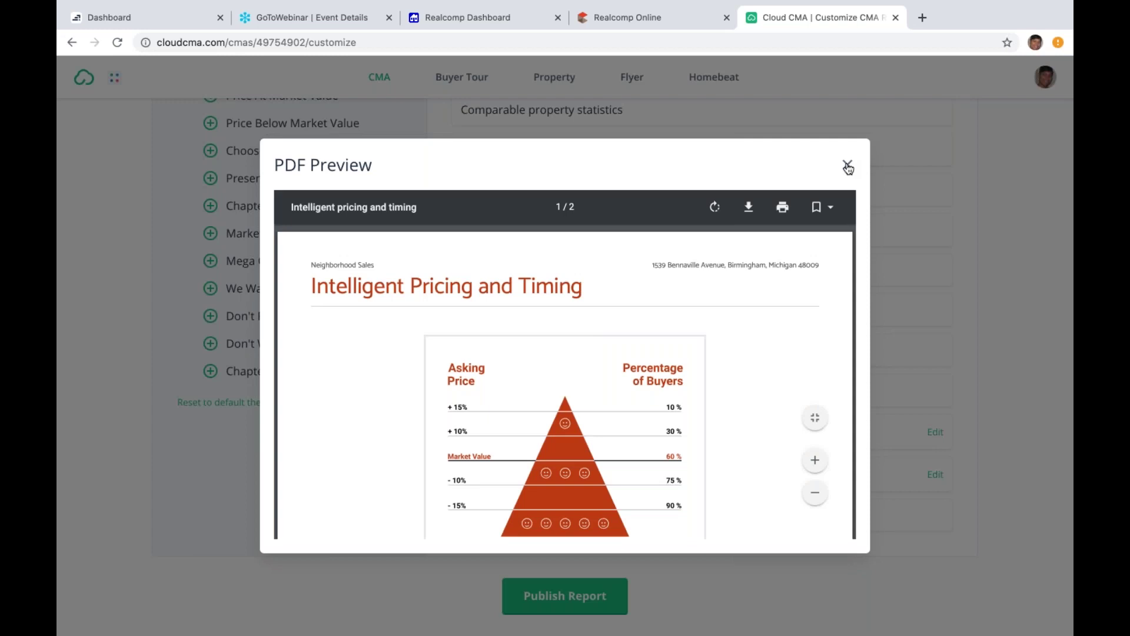
pyautogui.click(847, 166)
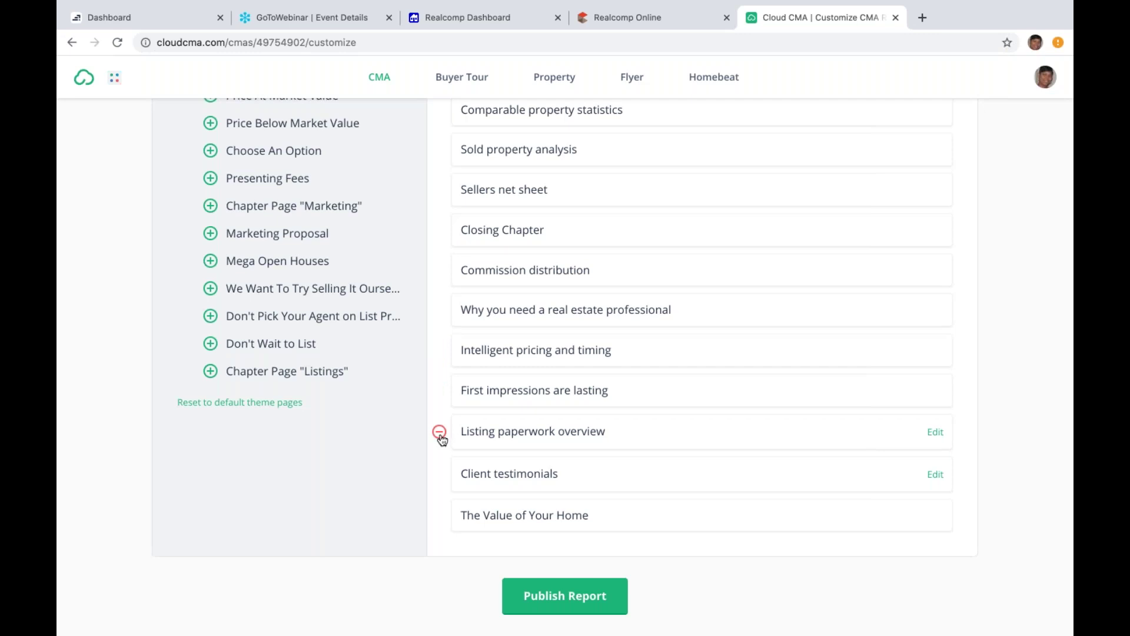
pyautogui.click(439, 434)
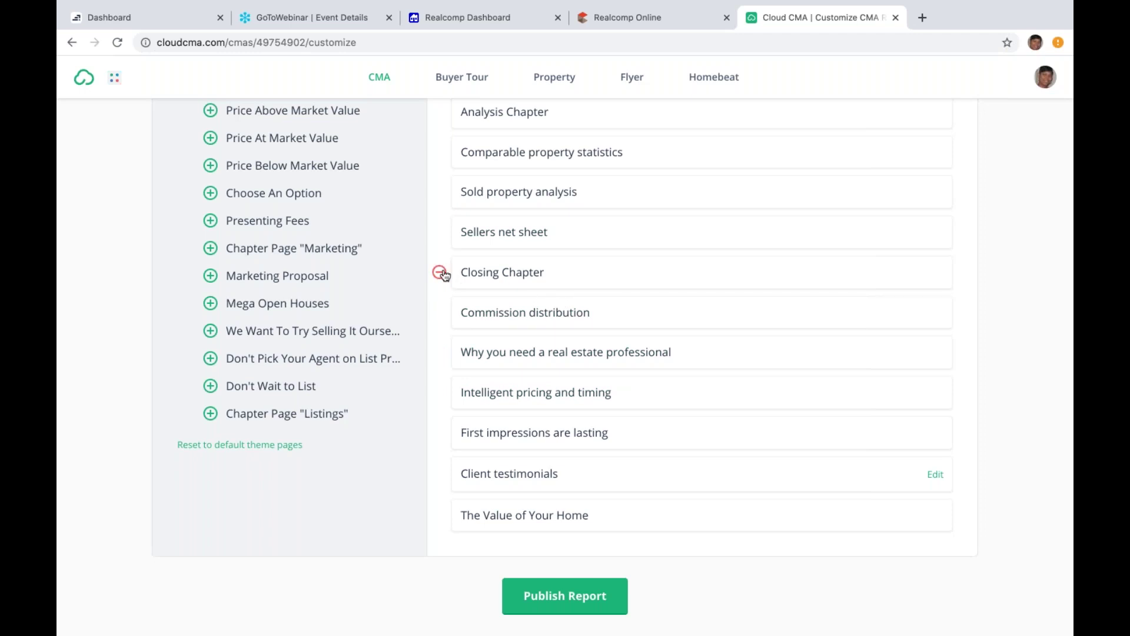
pyautogui.click(439, 272)
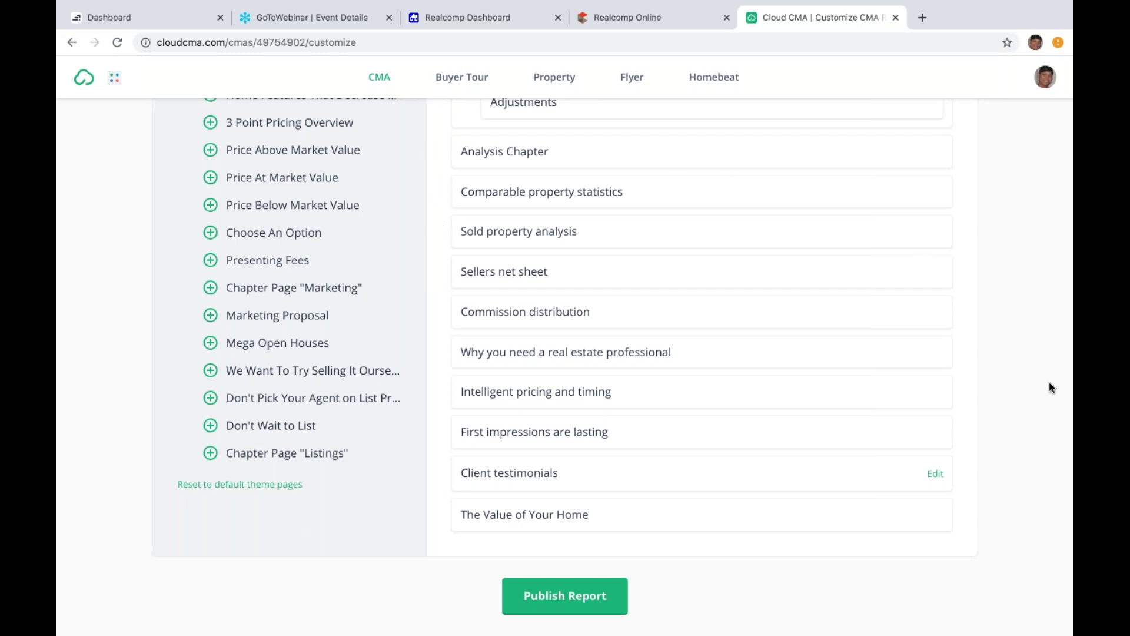
pyautogui.scroll(8, 1046, 421)
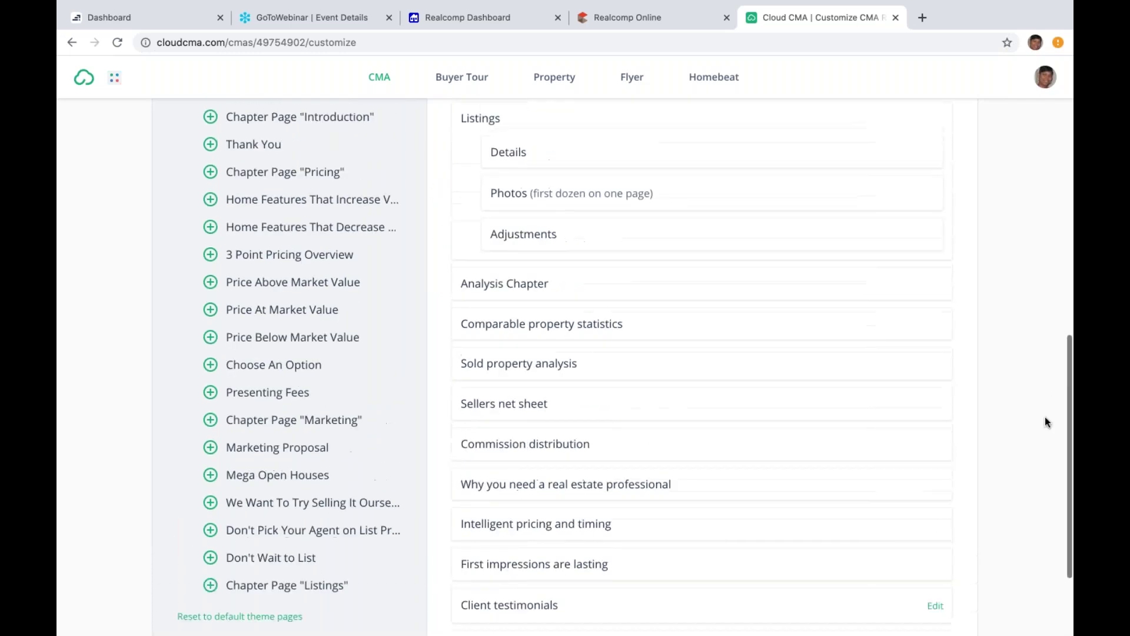
pyautogui.scroll(5, 1046, 421)
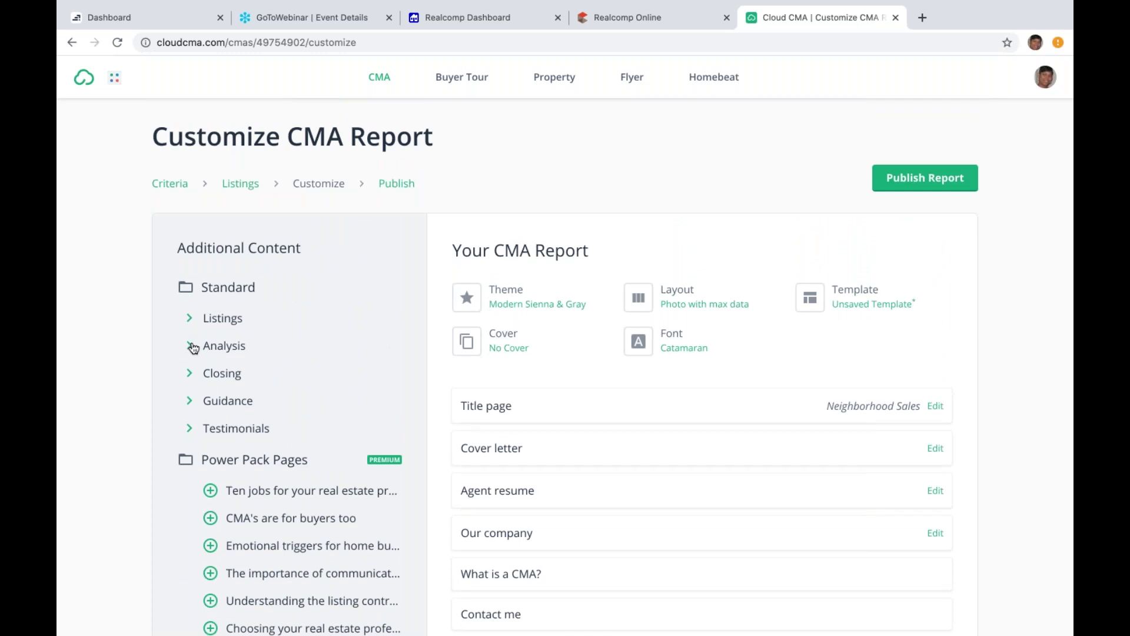
pyautogui.click(192, 346)
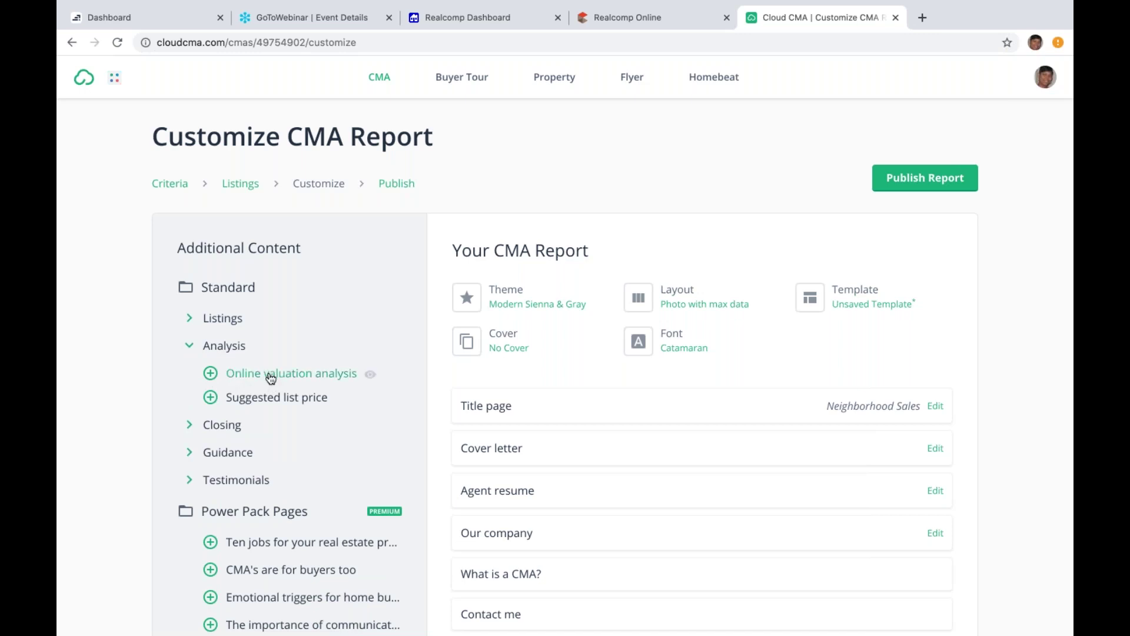
pyautogui.click(228, 377)
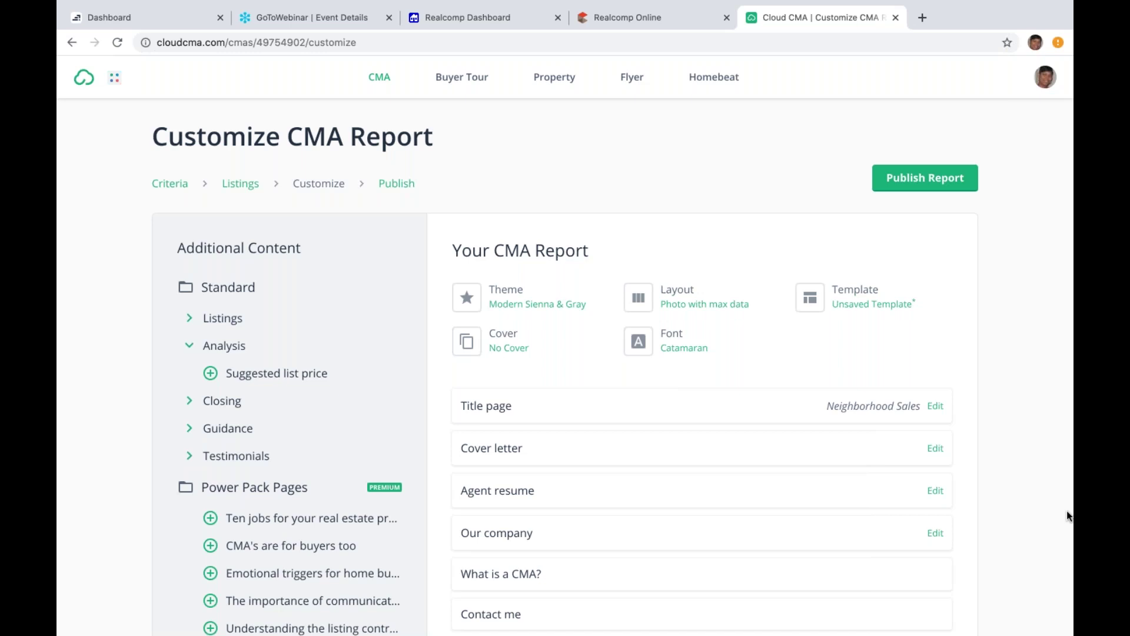
pyautogui.scroll(-7, 1067, 510)
pyautogui.scroll(-3, 1067, 510)
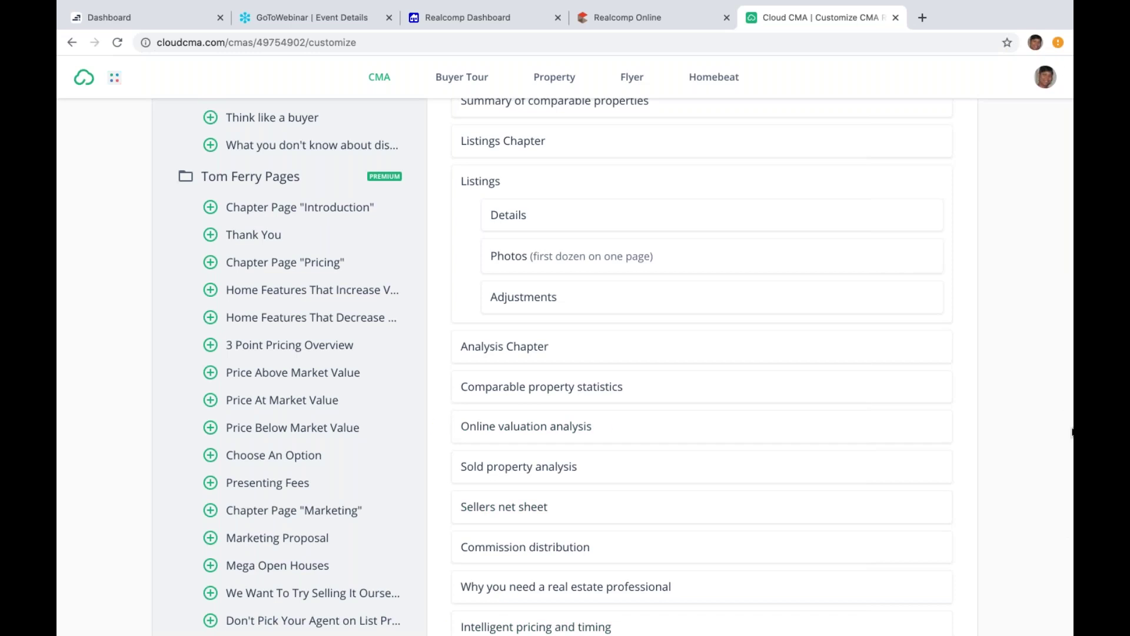
pyautogui.scroll(-4, 1072, 431)
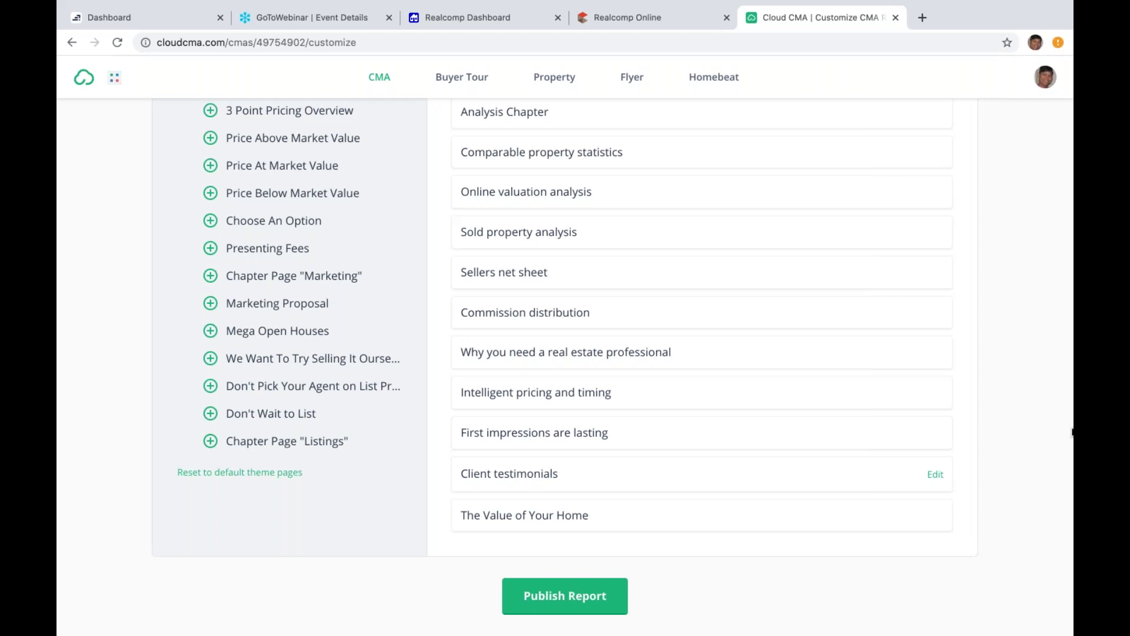
pyautogui.scroll(6, 1072, 328)
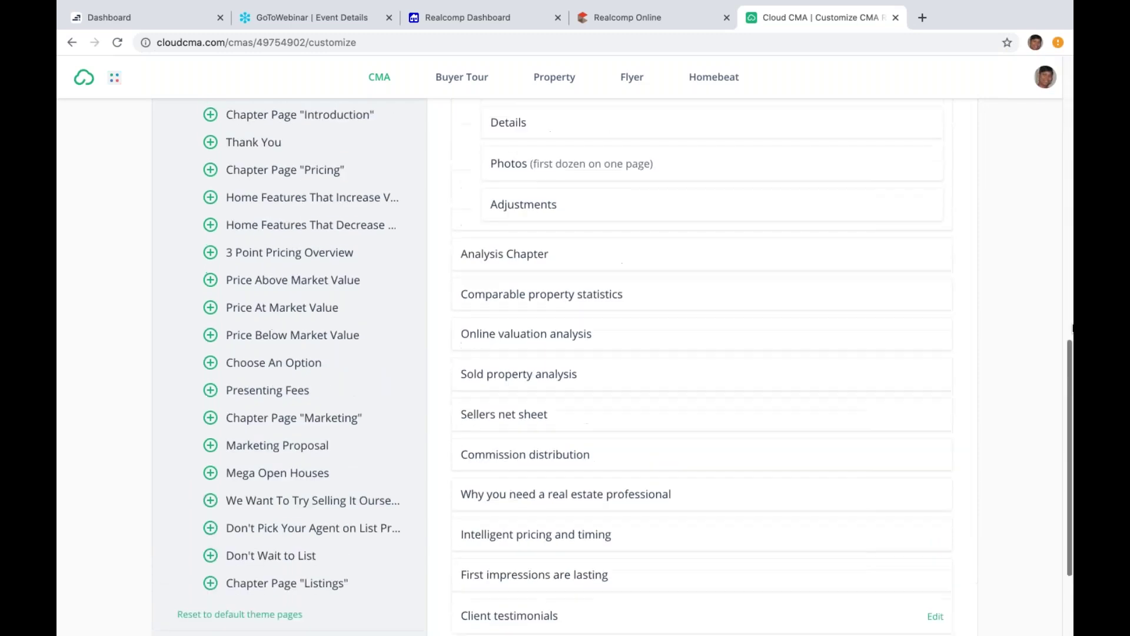
pyautogui.scroll(8, 1073, 328)
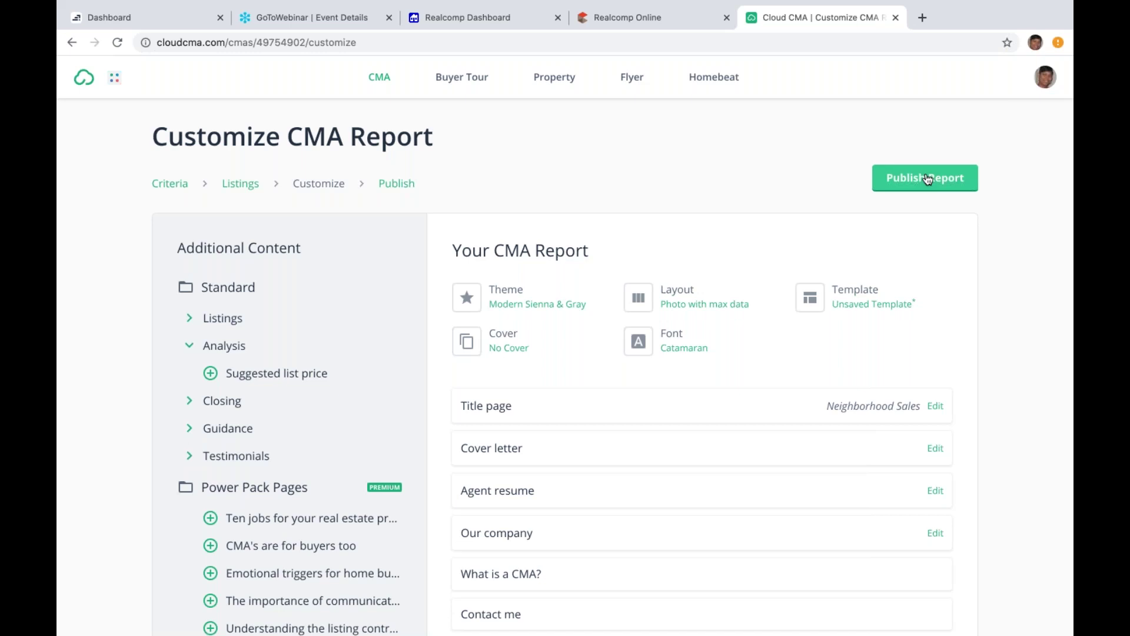
# Step: Publish the report and open the '...' actions menu on its card in CMA Reports
pyautogui.click(928, 179)
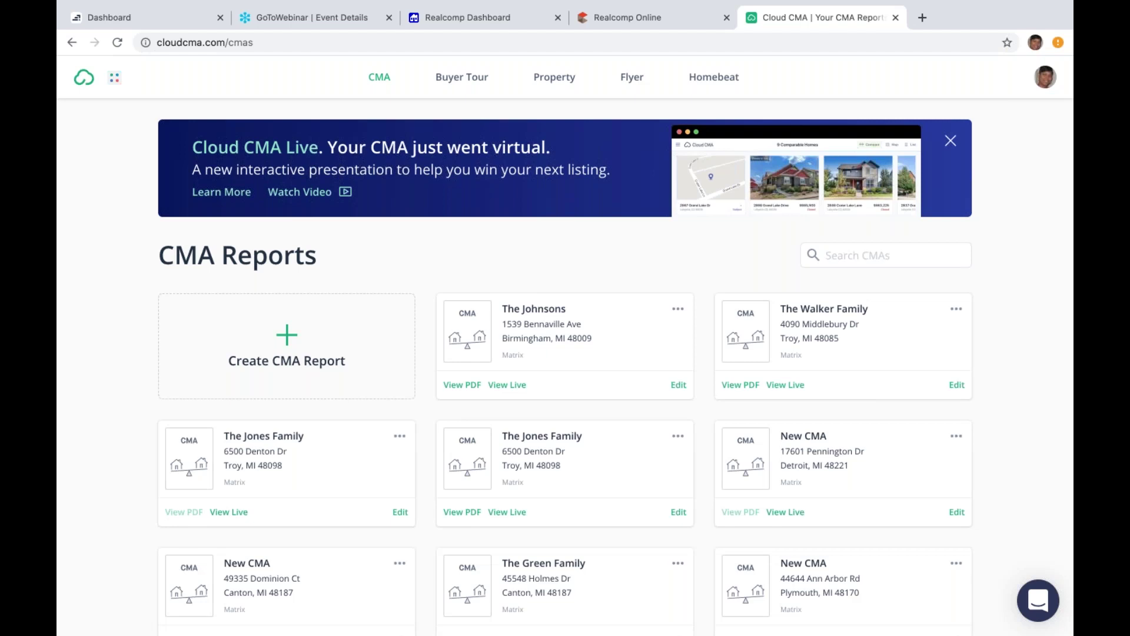
pyautogui.moveTo(936, 3)
pyautogui.click(679, 310)
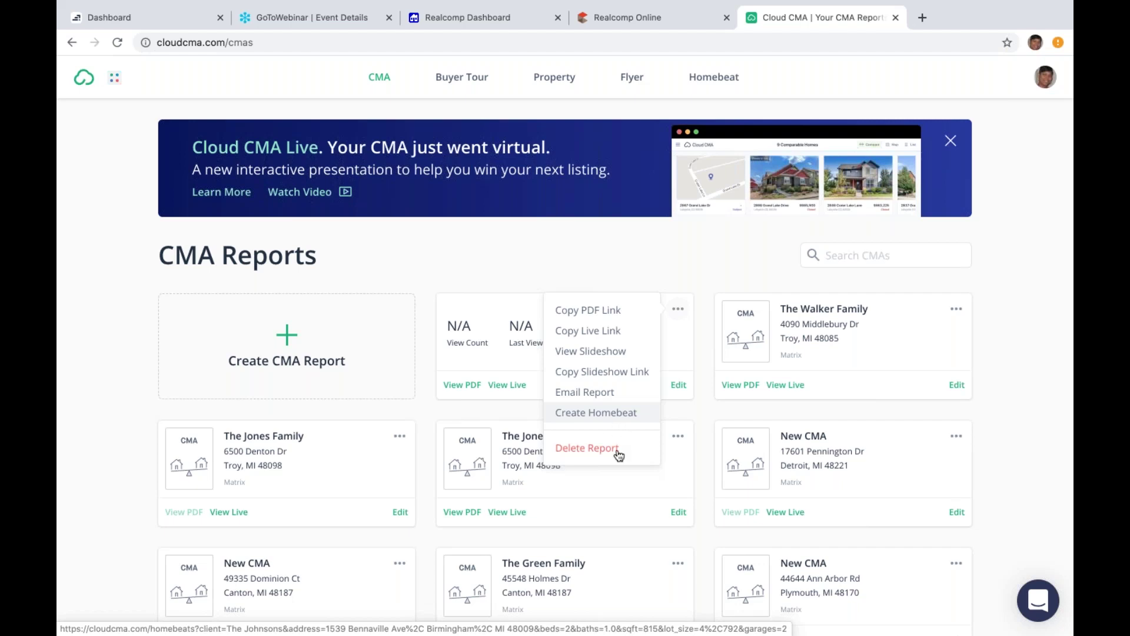
# Step: Close the new report card's actions dropdown without picking any option
pyautogui.click(706, 408)
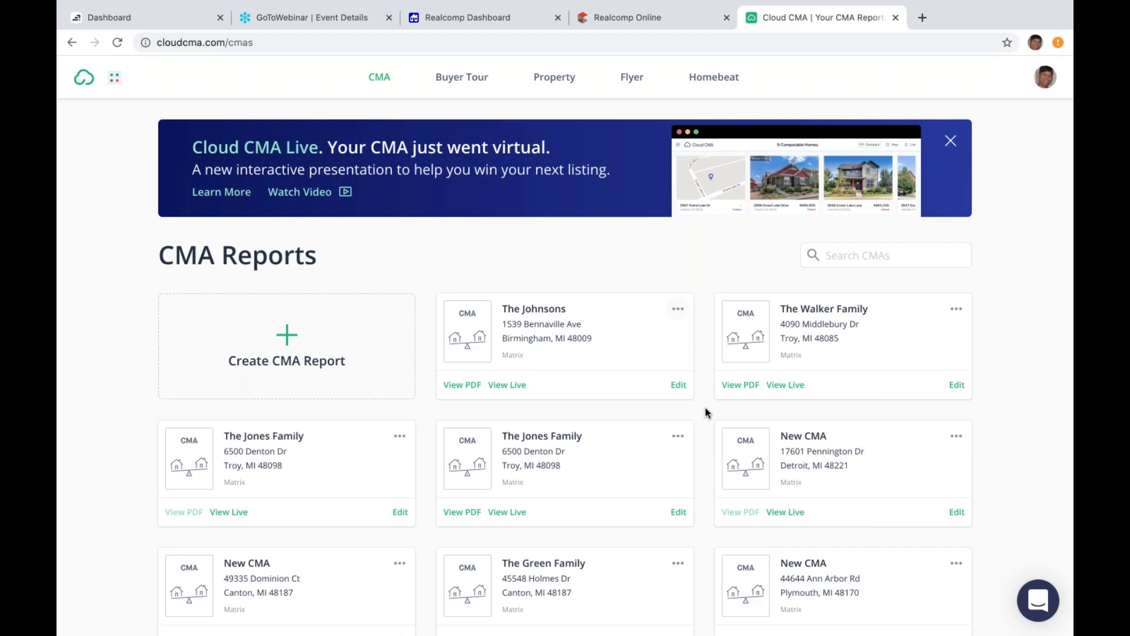
# Step: Open the published Birmingham report's PDF in a new browser tab
pyautogui.moveTo(503, 443)
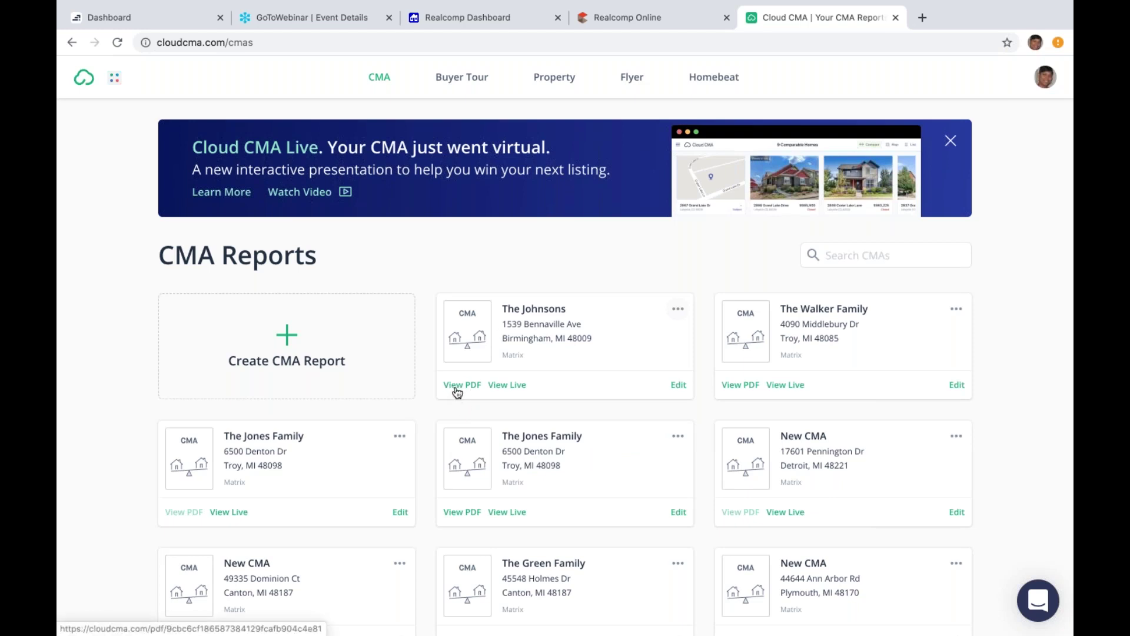
pyautogui.click(458, 386)
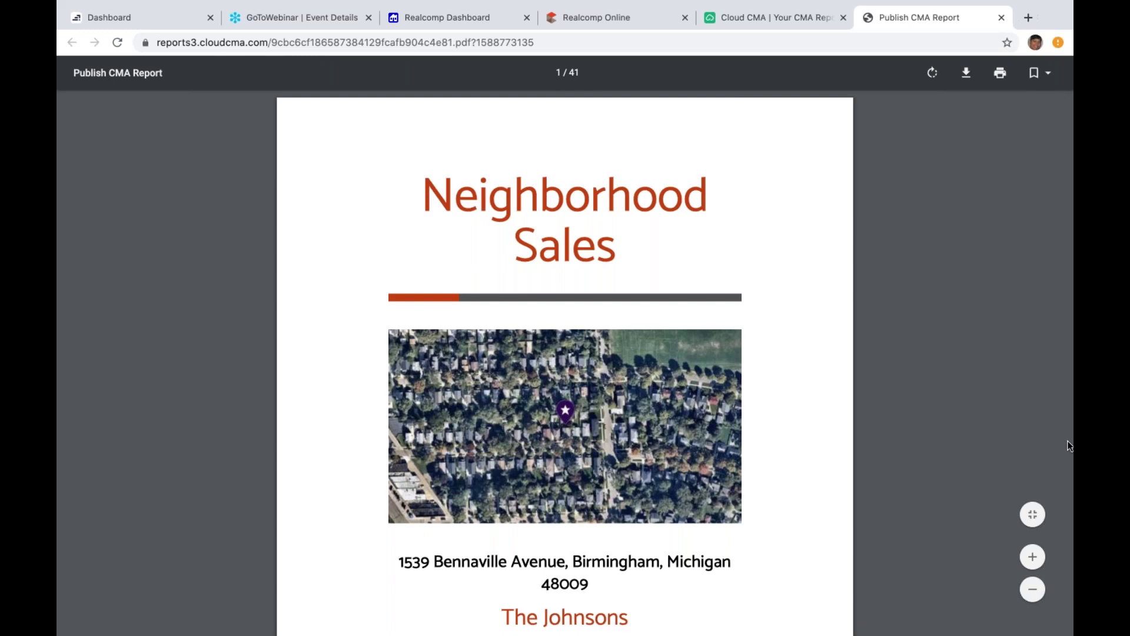
# Step: Scroll from the Neighborhood Sales title page to the Summary of Comparable Properties (8 sales, $508,313 average)
pyautogui.scroll(-6, 1069, 446)
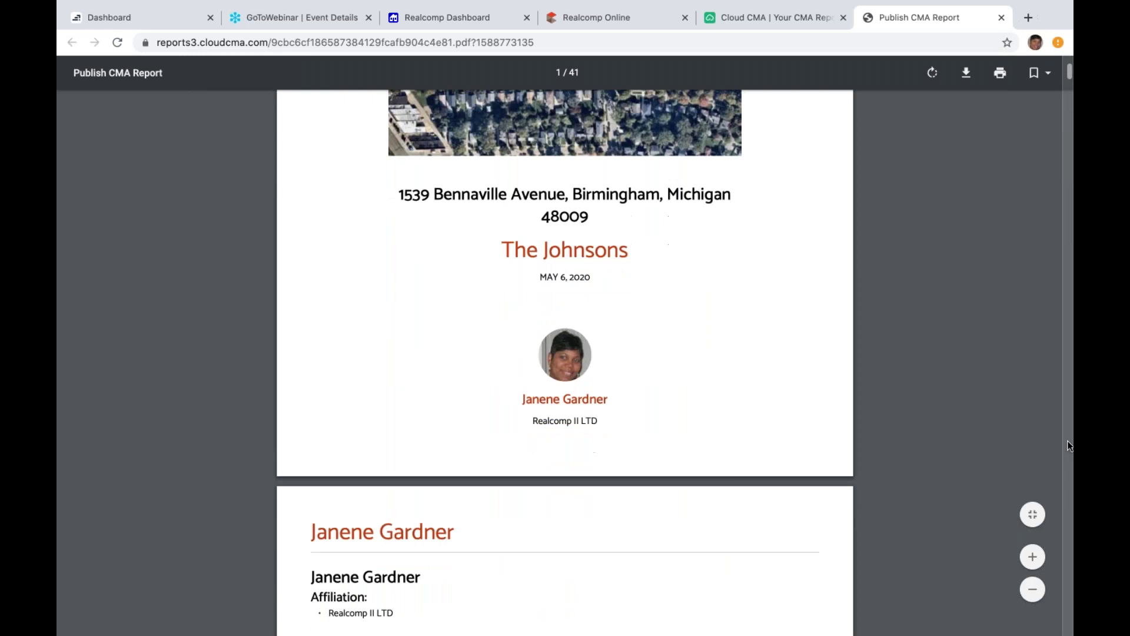
pyautogui.scroll(-1, 1070, 446)
pyautogui.scroll(-4, 1070, 446)
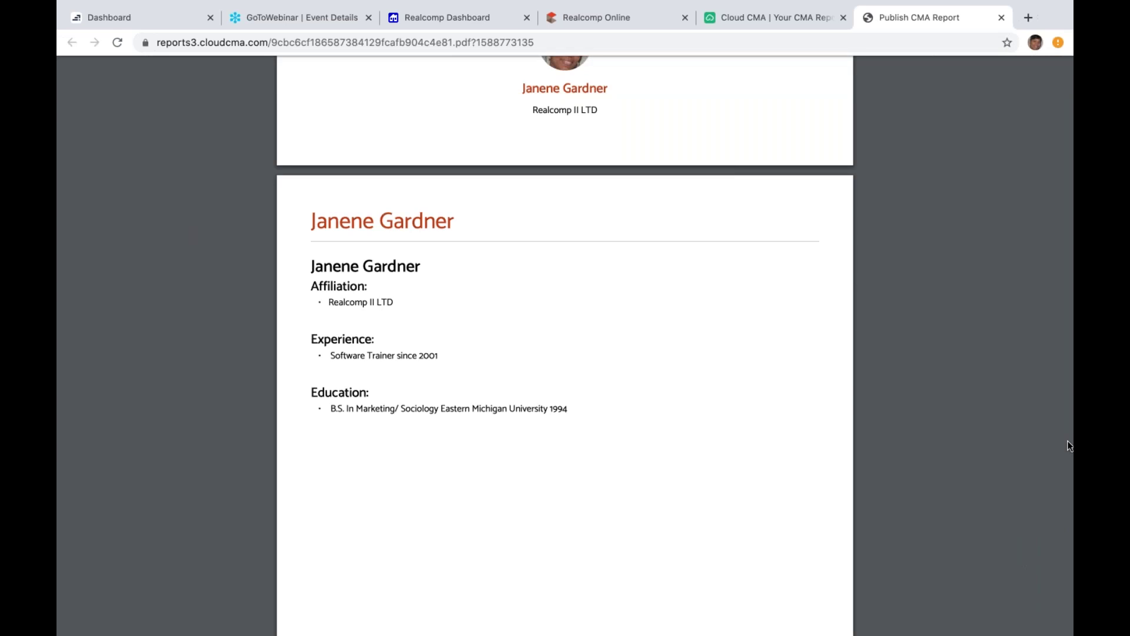
pyautogui.scroll(-2, 1069, 445)
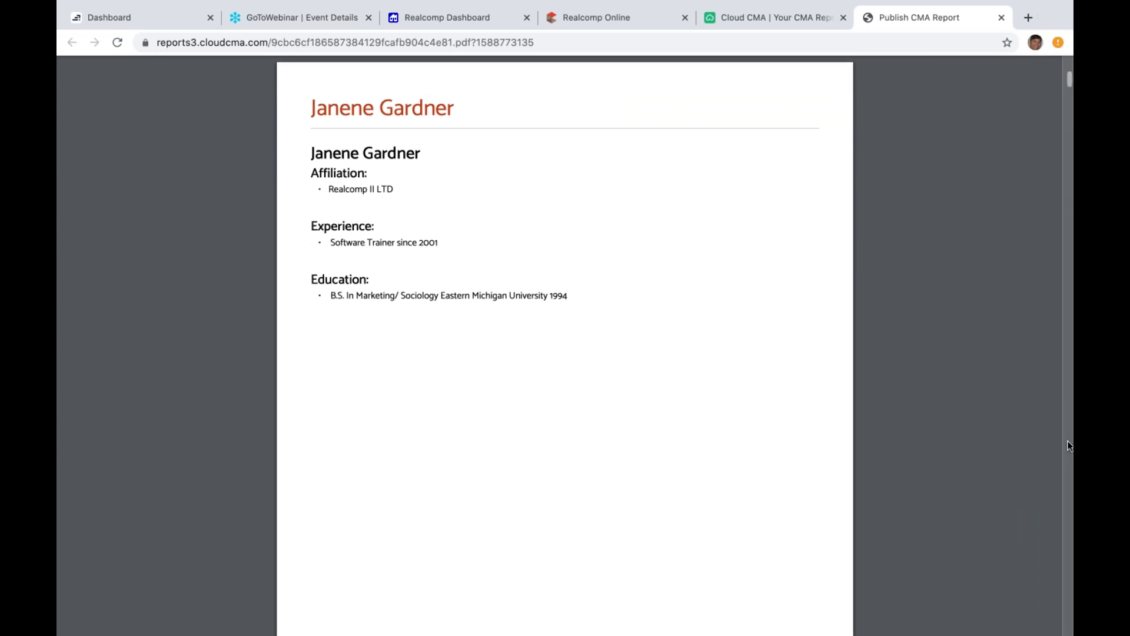
pyautogui.scroll(-6, 1070, 445)
pyautogui.scroll(-7, 1069, 445)
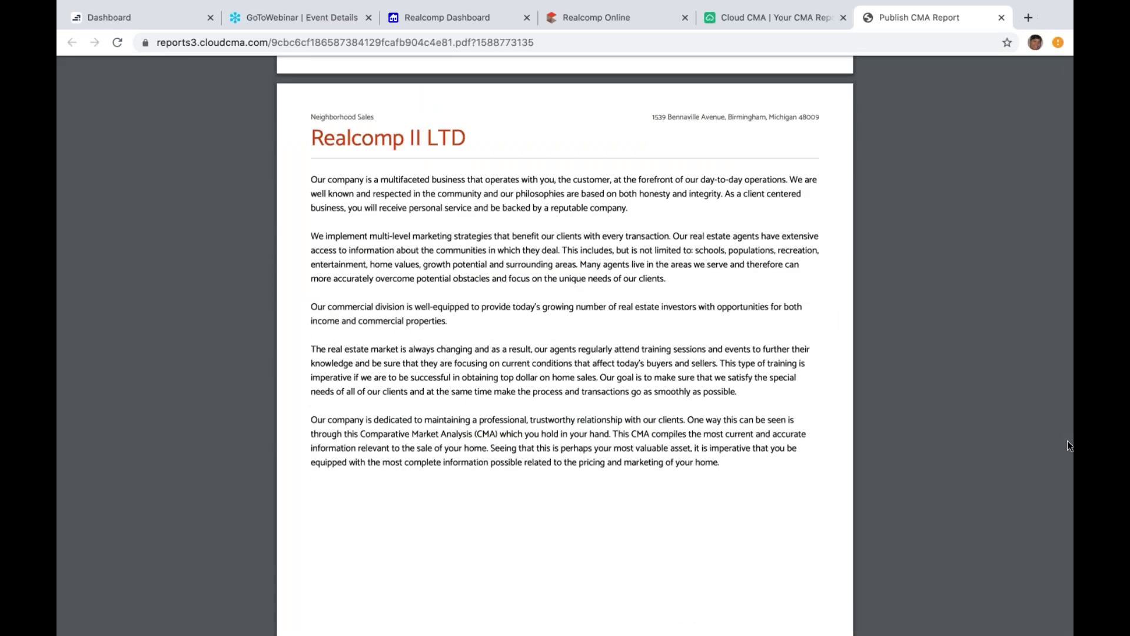
pyautogui.scroll(-8, 1069, 446)
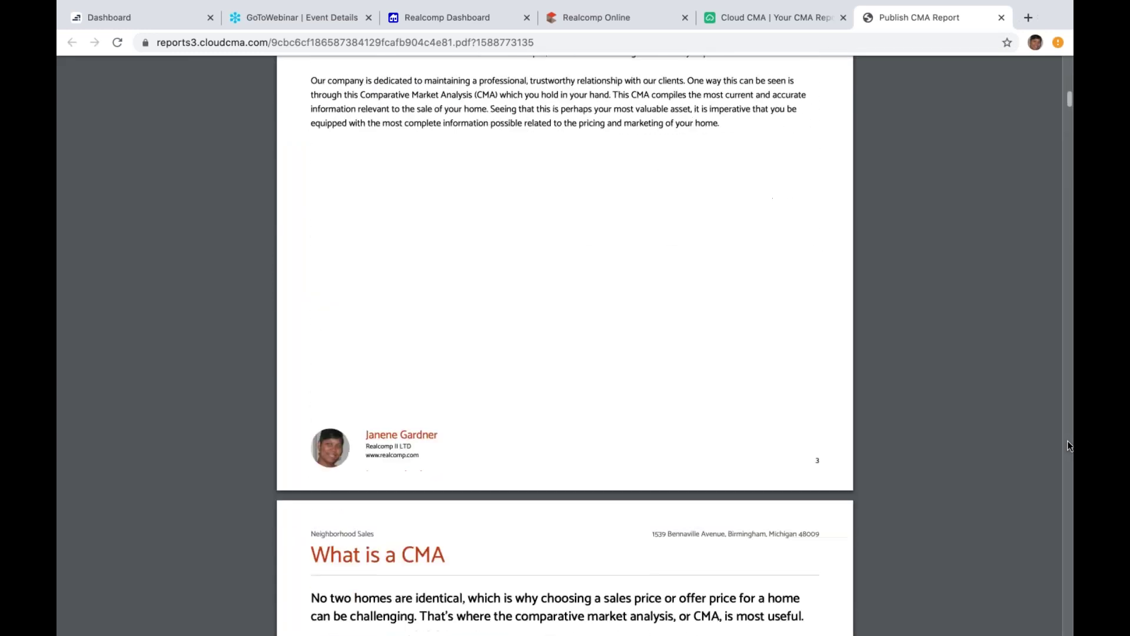
pyautogui.scroll(-8, 1069, 446)
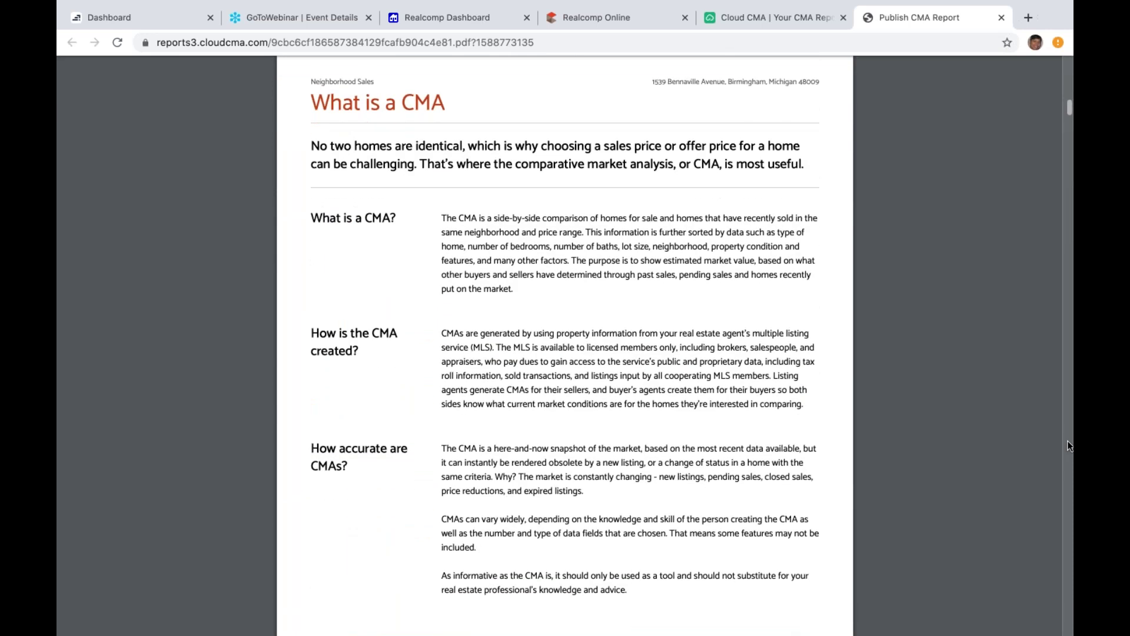
pyautogui.scroll(-3, 1070, 446)
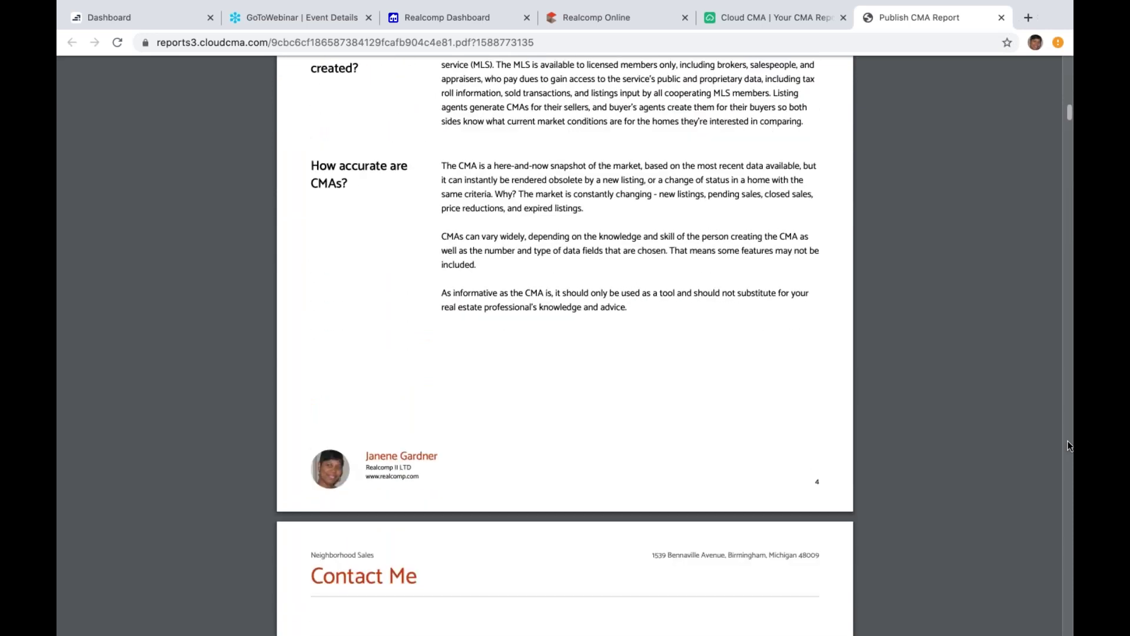
pyautogui.scroll(-1, 1069, 446)
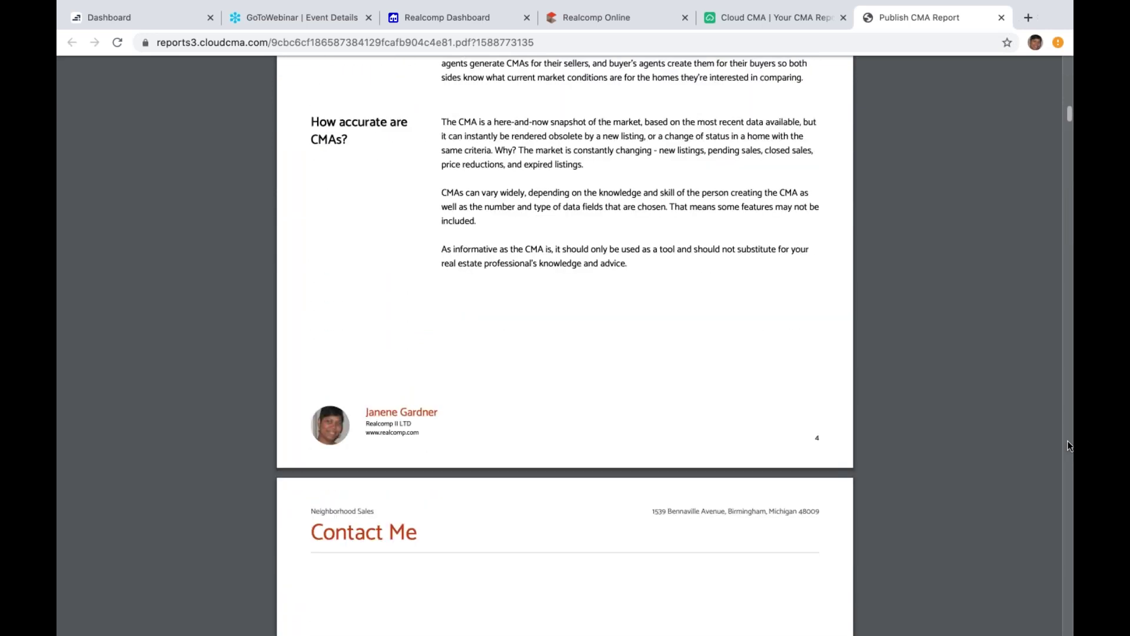
pyautogui.scroll(-18, 1070, 446)
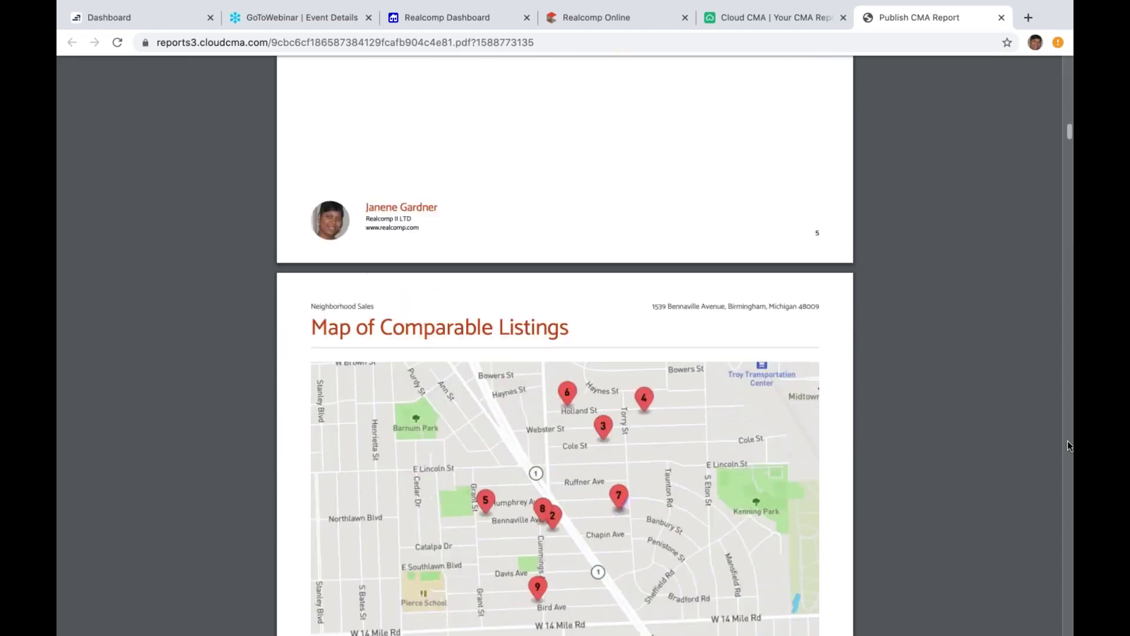
pyautogui.scroll(-2, 1070, 445)
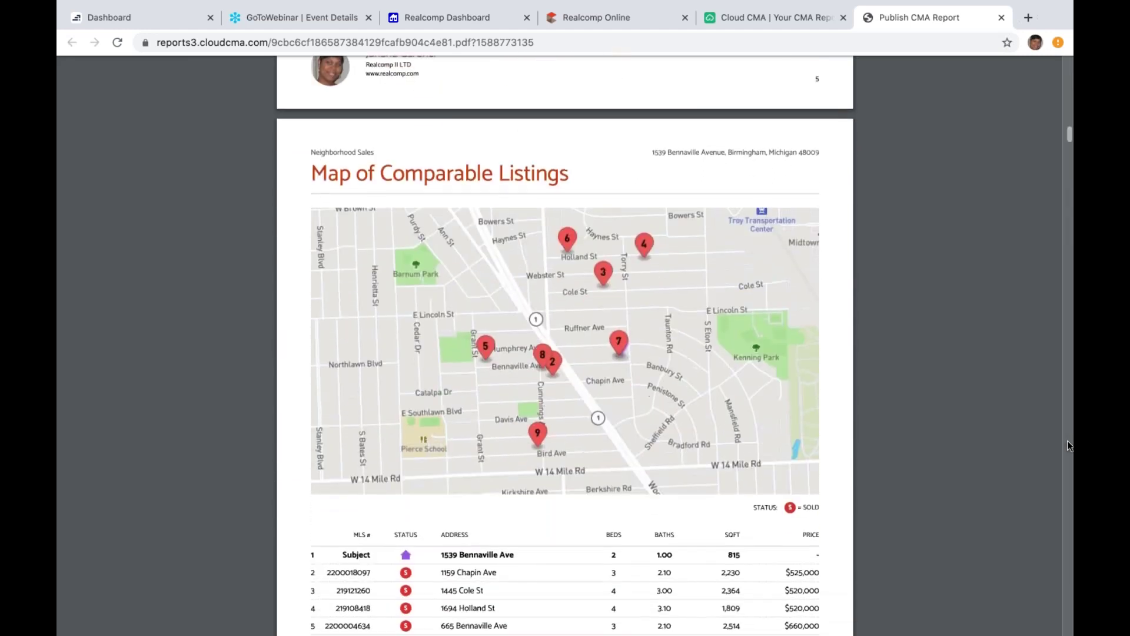
pyautogui.scroll(-1, 1070, 445)
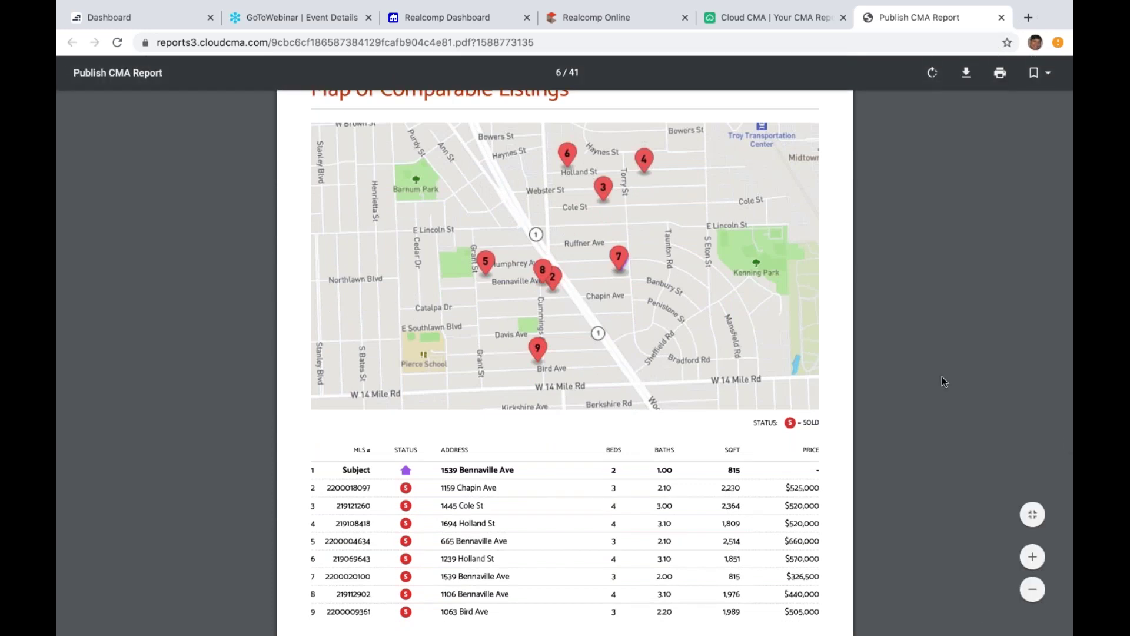
pyautogui.scroll(-10, 1051, 422)
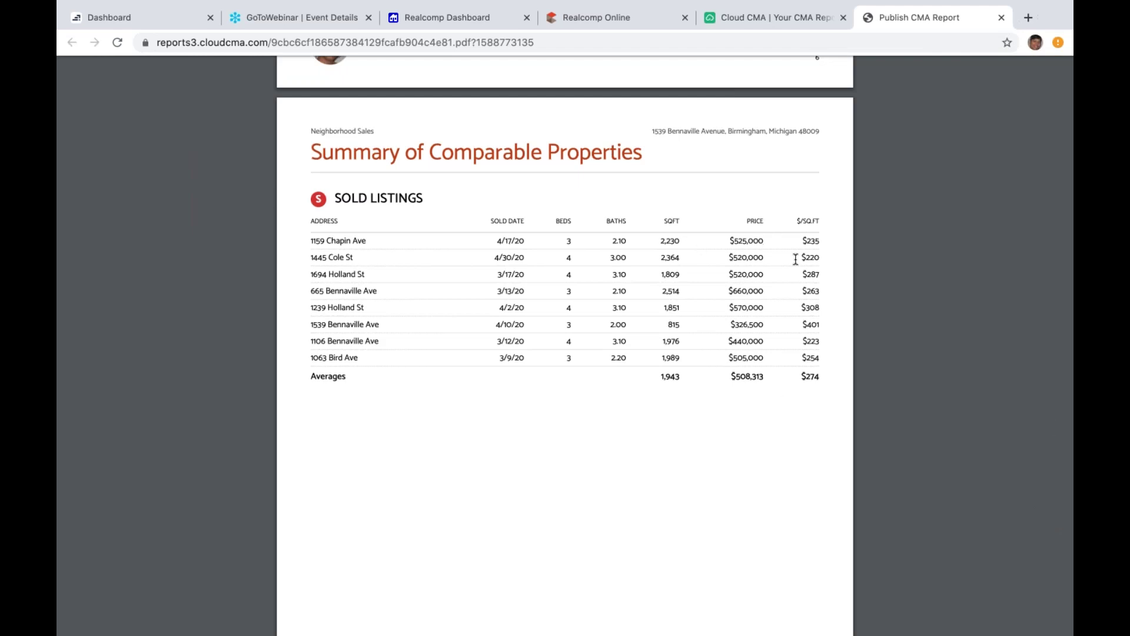
# Step: Page through each comparable home's photos and details to the Comparable Property Statistics page ($274 per sq ft, 66 DOM)
pyautogui.press('pagedown')
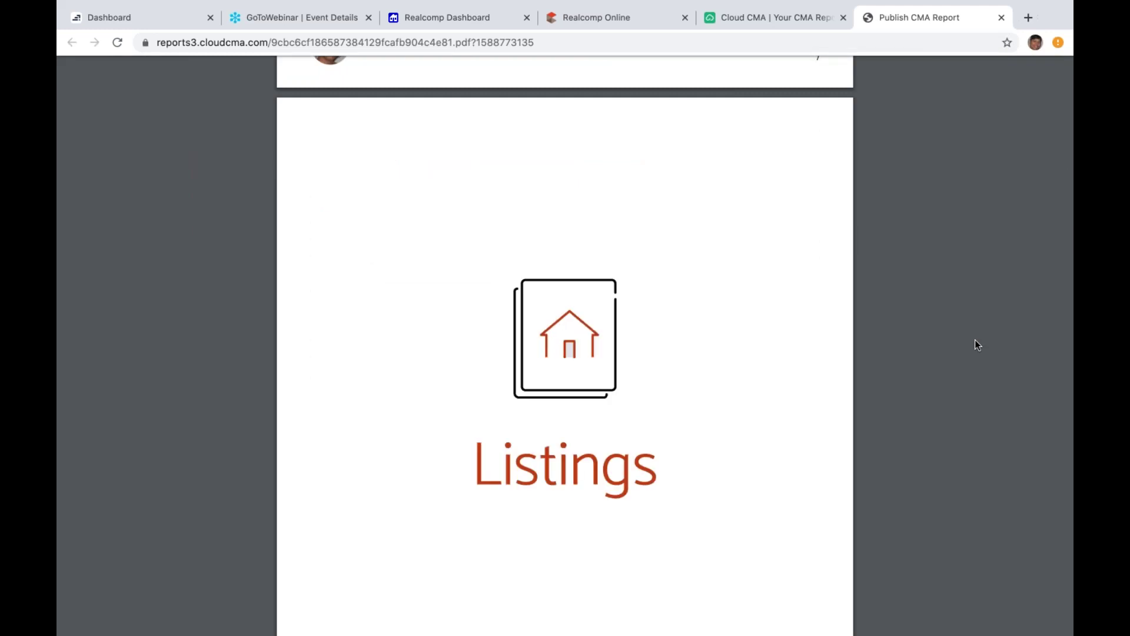
pyautogui.scroll(-5, 975, 342)
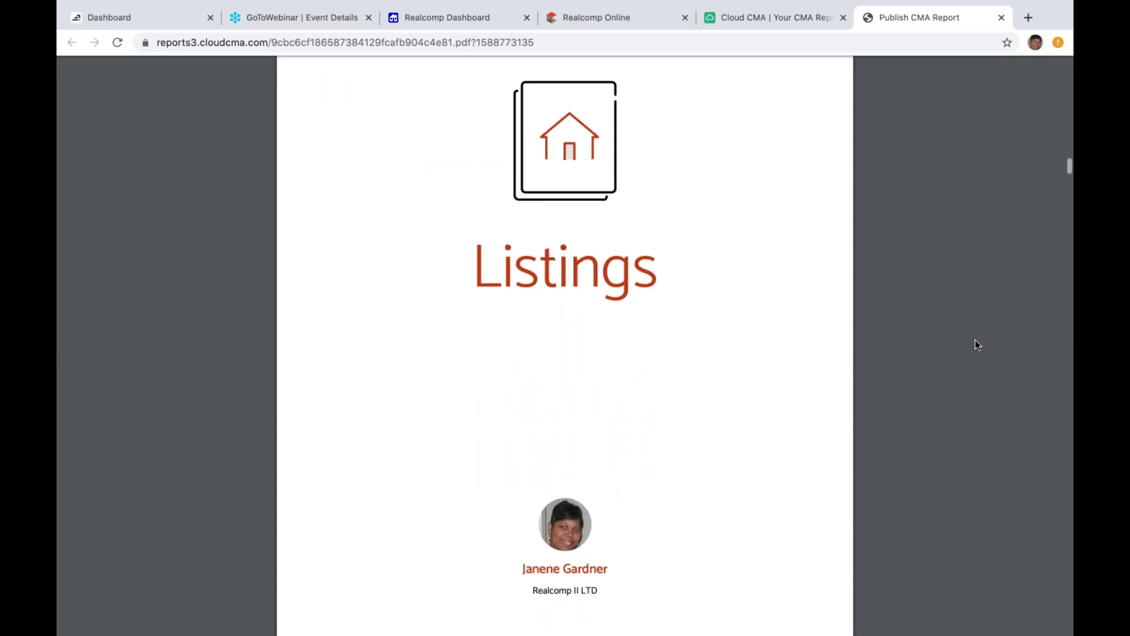
pyautogui.scroll(-3, 975, 341)
pyautogui.scroll(-4, 974, 341)
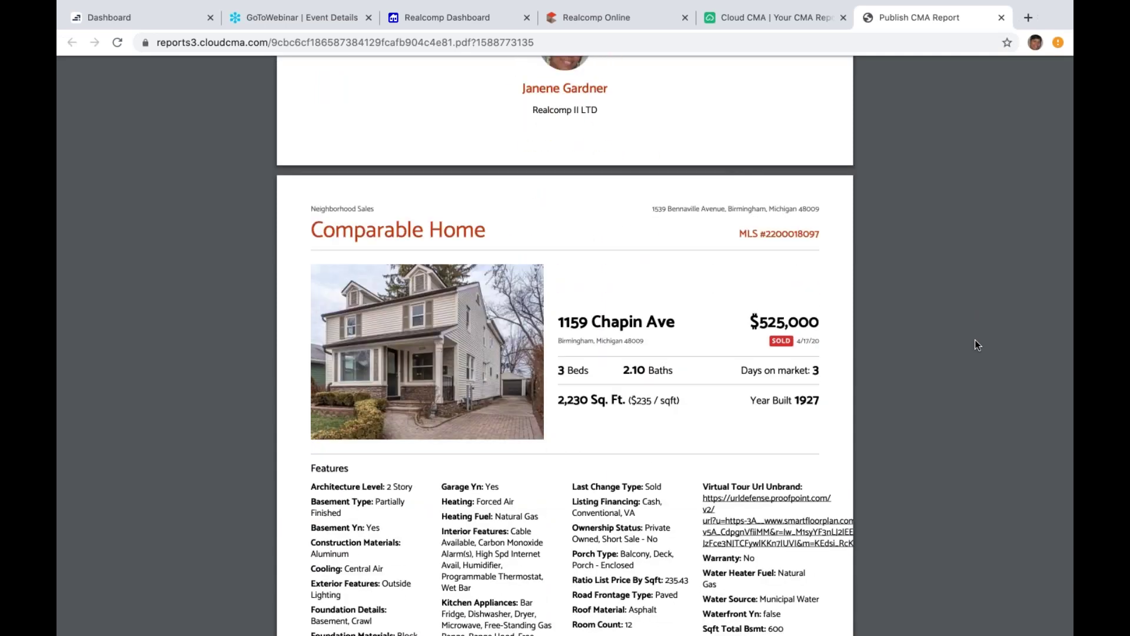
pyautogui.scroll(-1, 975, 344)
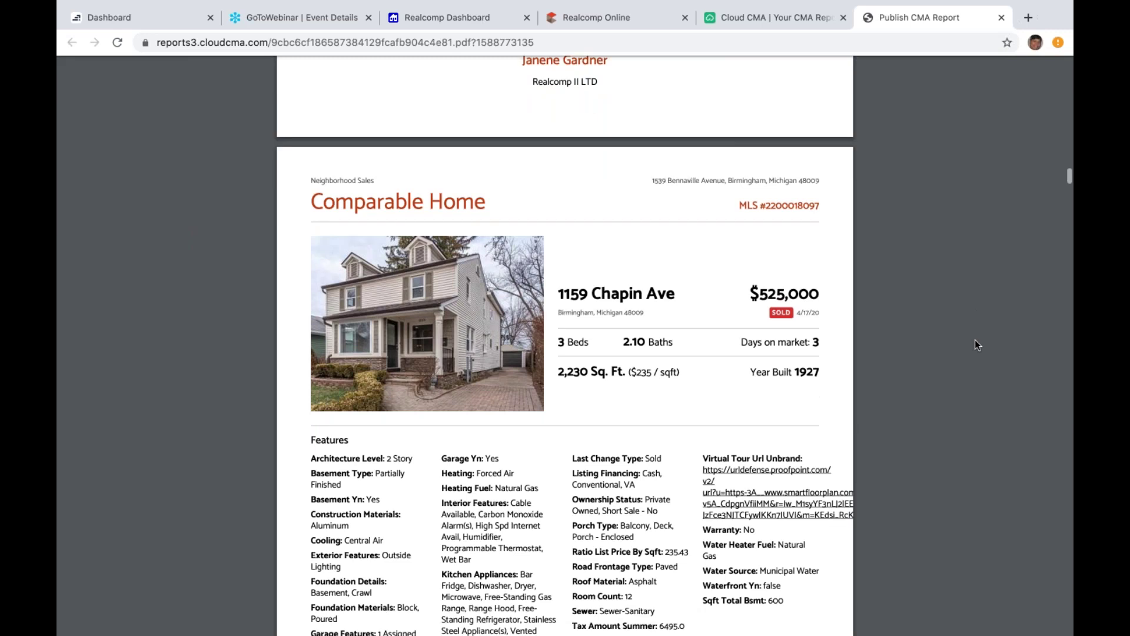
pyautogui.scroll(-3, 975, 345)
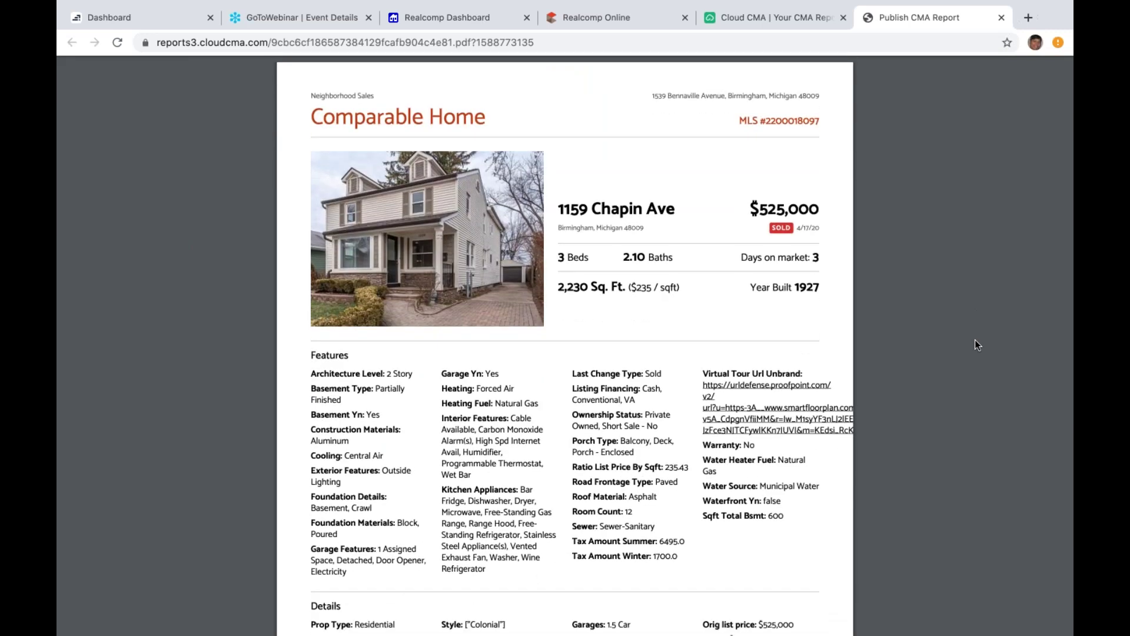
pyautogui.scroll(-3, 976, 345)
pyautogui.scroll(-7, 976, 345)
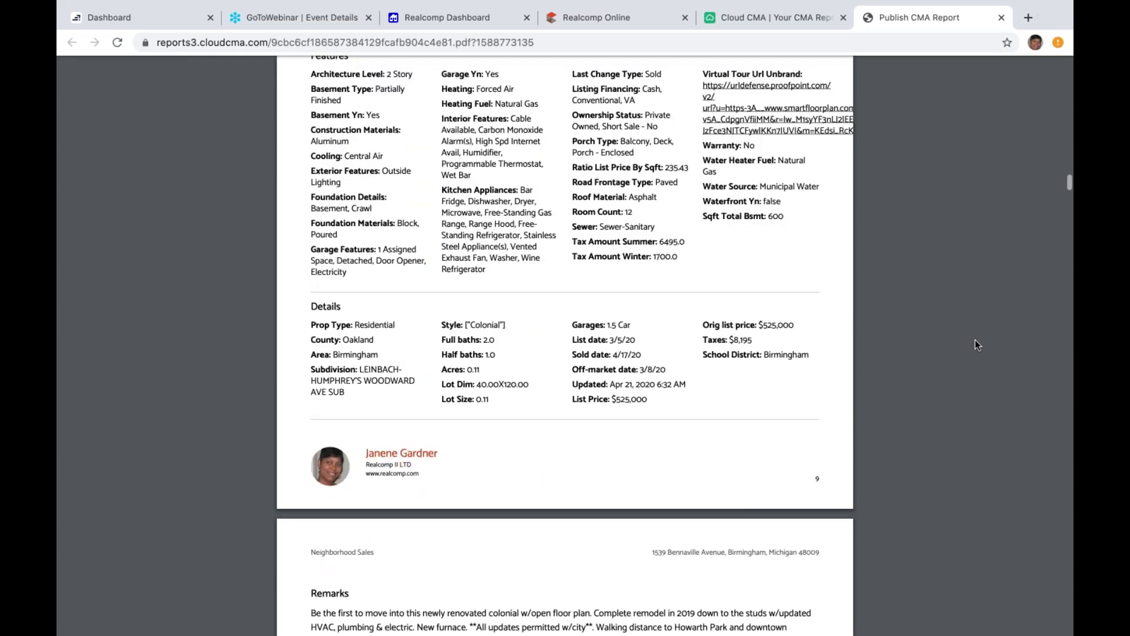
pyautogui.scroll(-20, 975, 345)
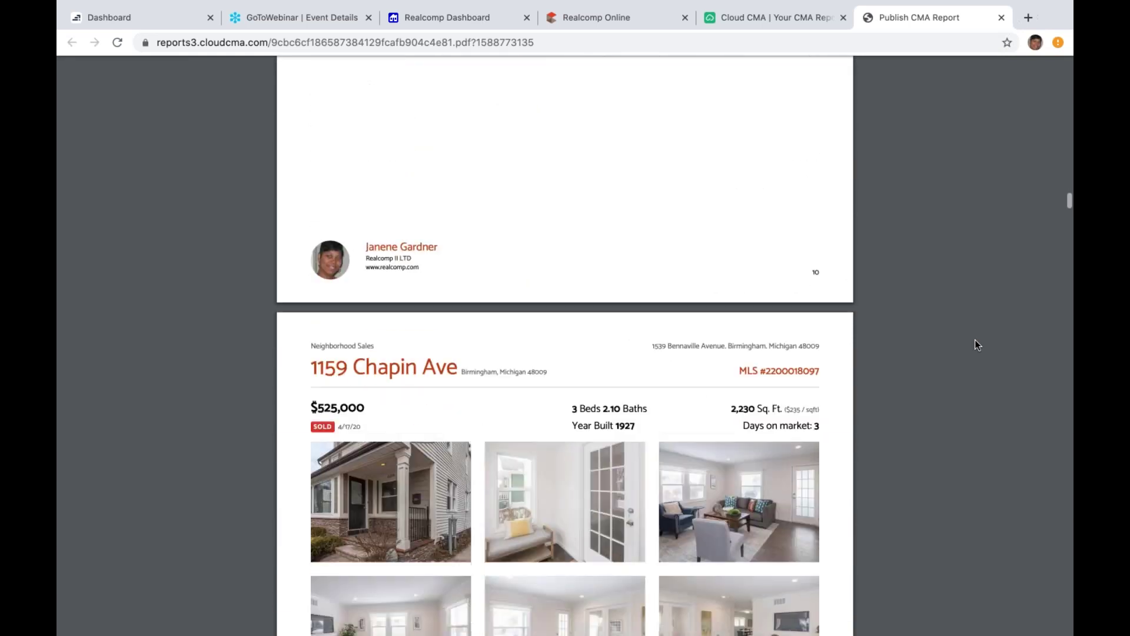
pyautogui.scroll(-4, 976, 345)
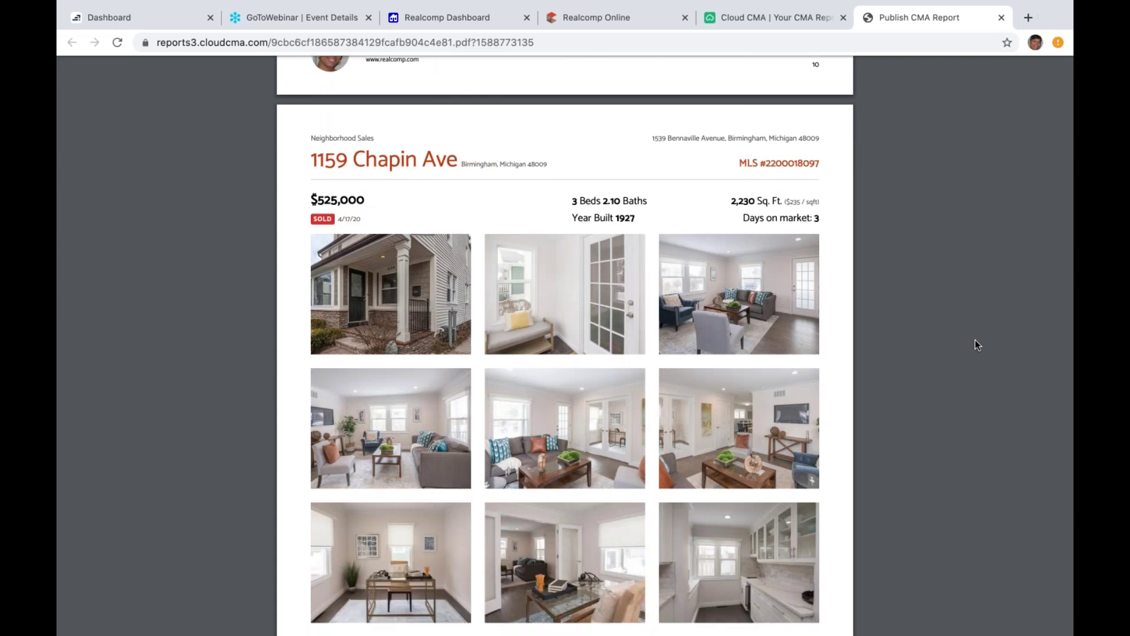
pyautogui.scroll(-6, 975, 340)
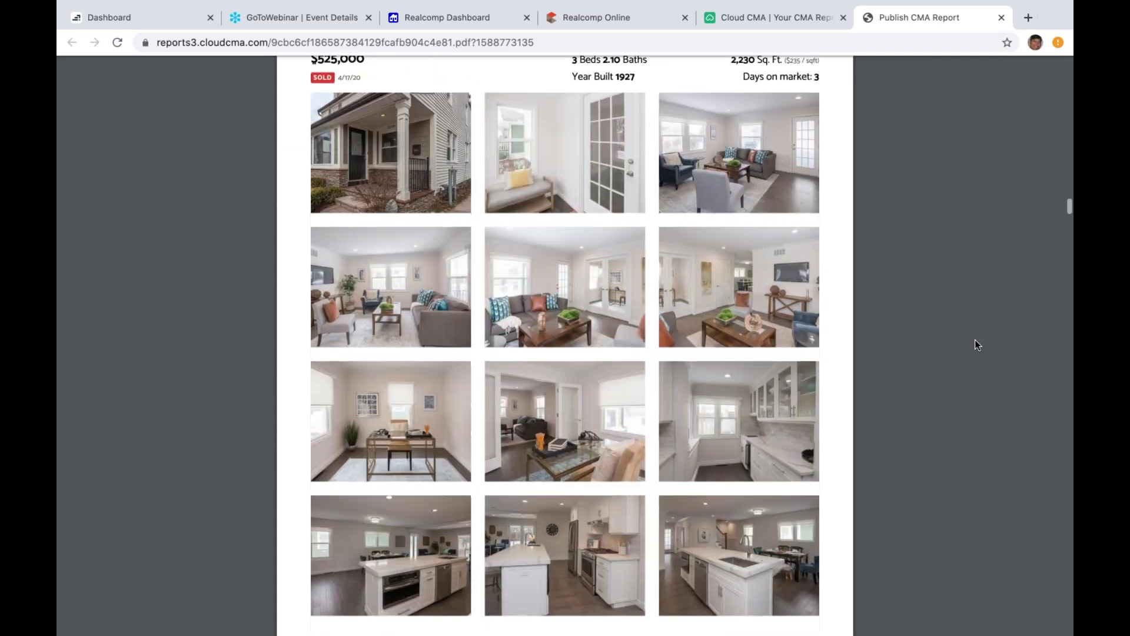
pyautogui.scroll(-7, 975, 340)
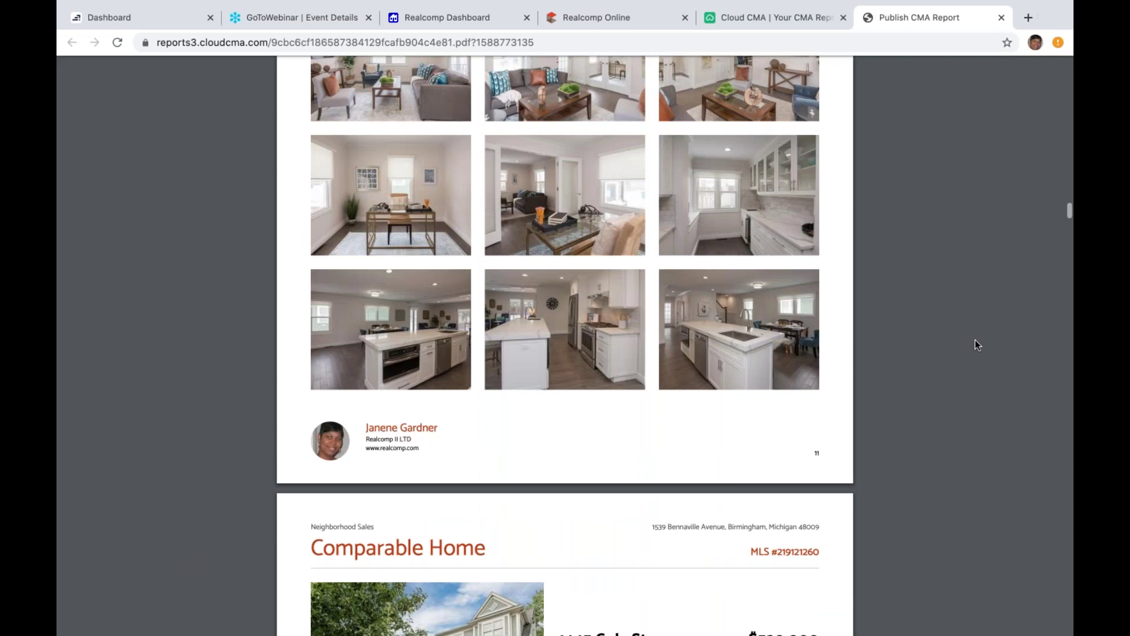
pyautogui.scroll(-5, 975, 340)
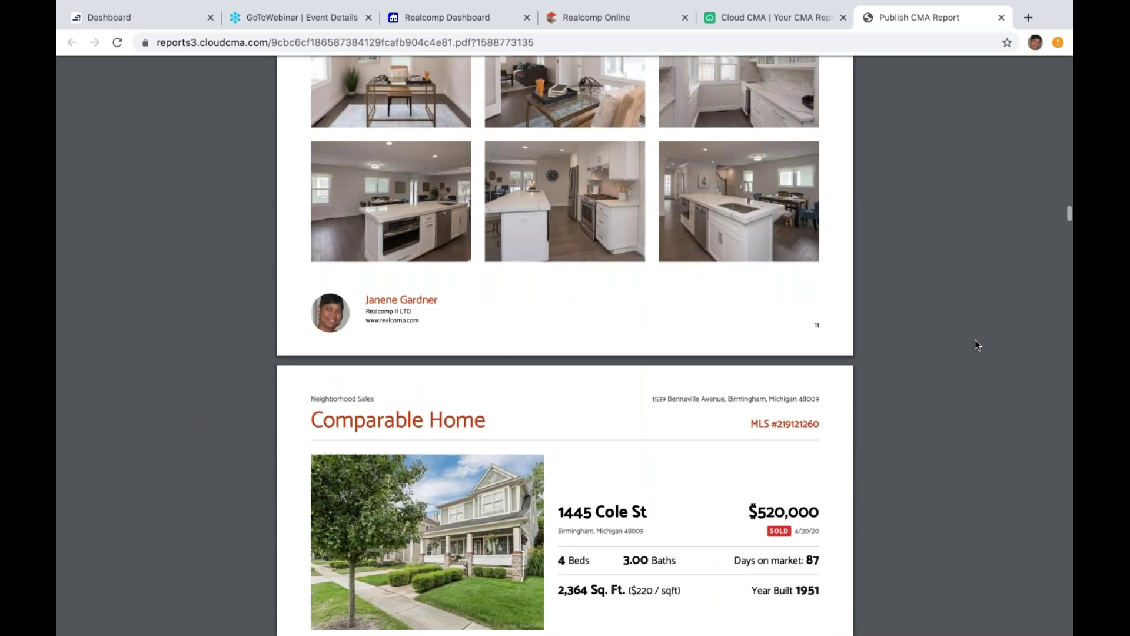
pyautogui.scroll(-5, 975, 340)
pyautogui.scroll(-20, 975, 340)
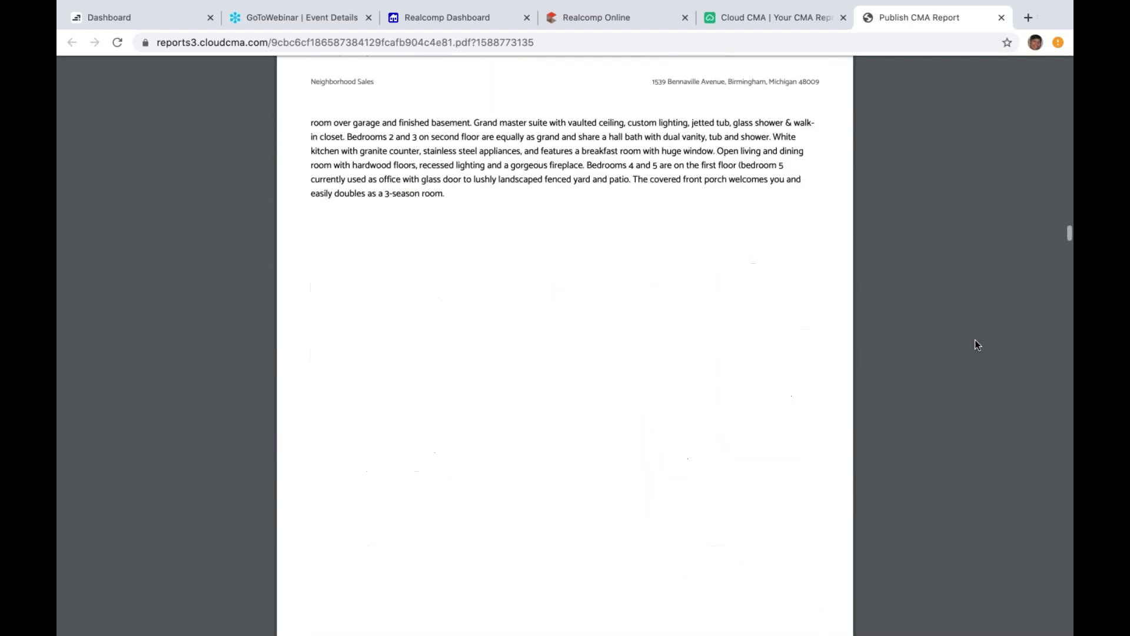
pyautogui.scroll(-15, 974, 340)
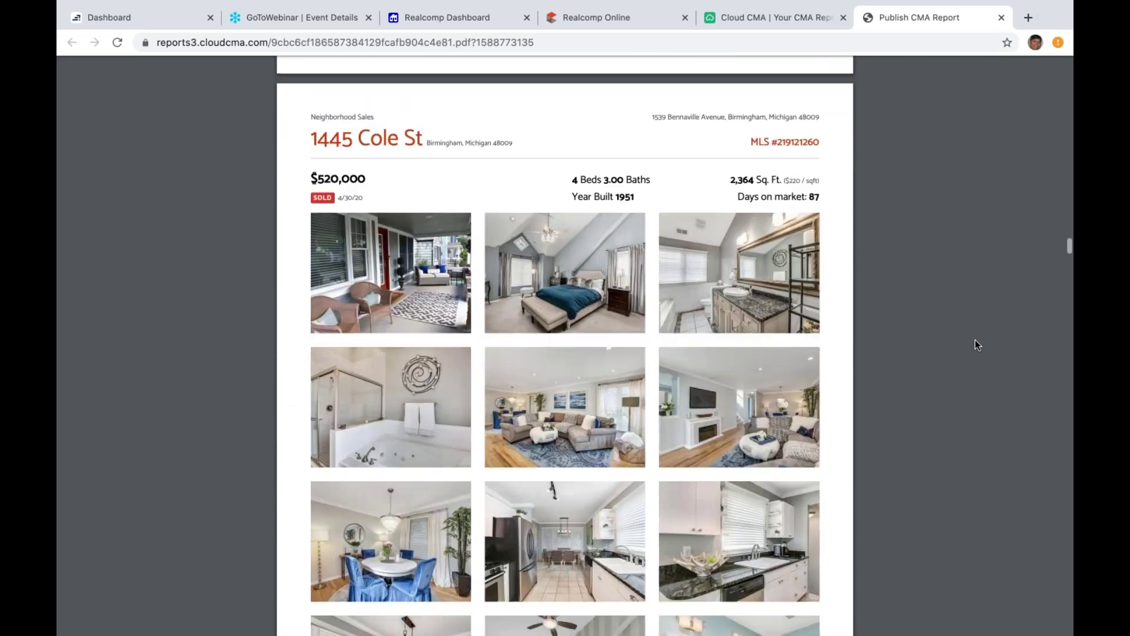
pyautogui.scroll(-2, 975, 341)
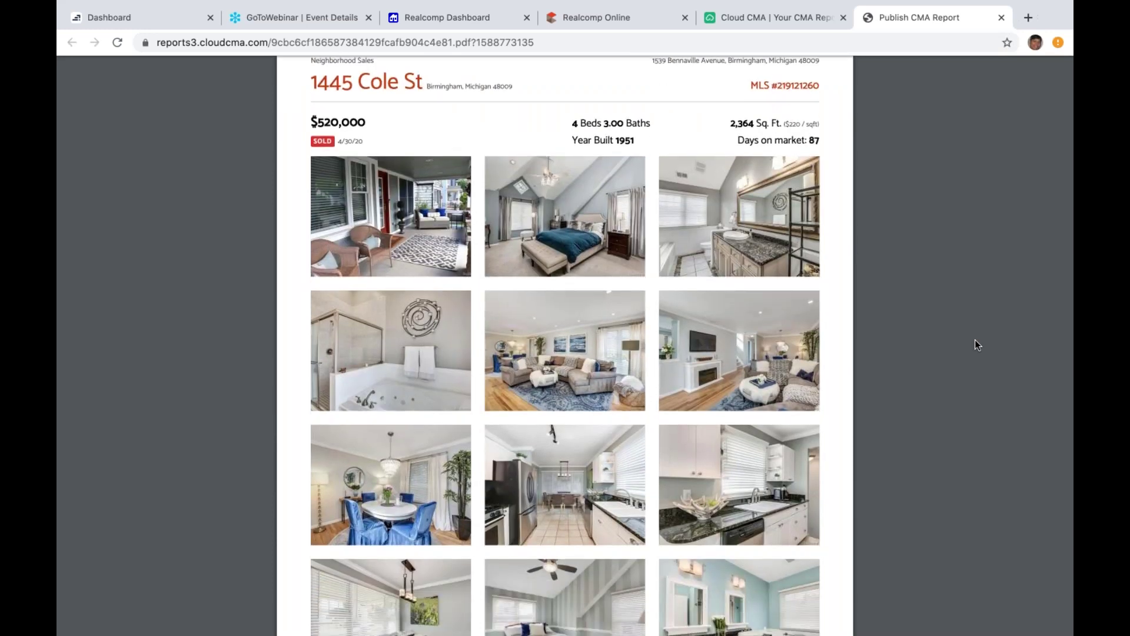
pyautogui.scroll(-3, 974, 344)
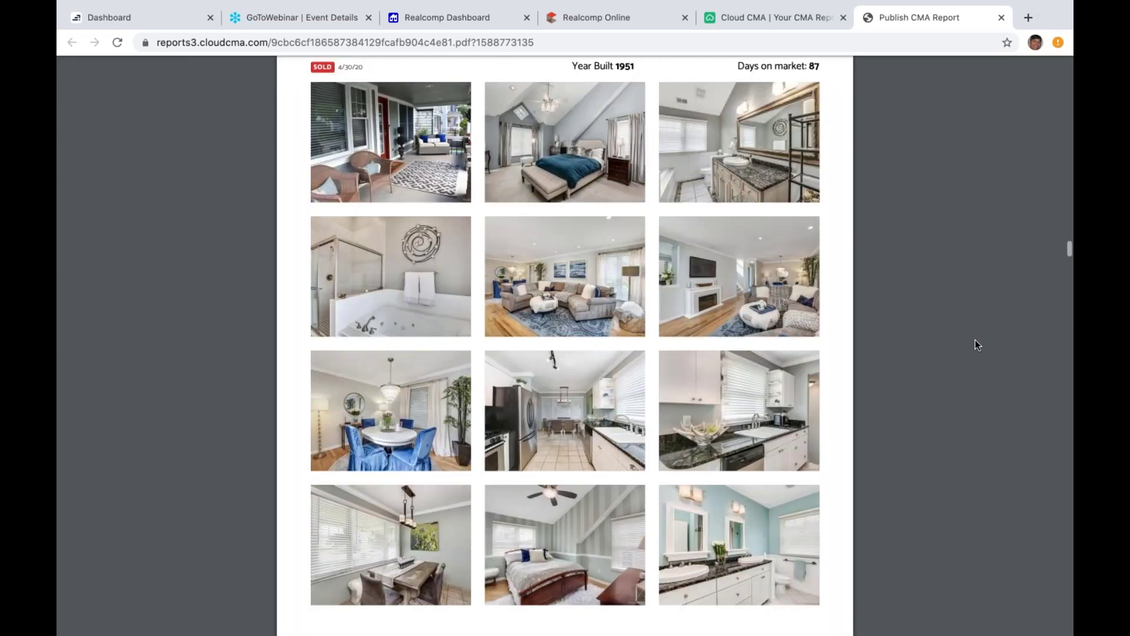
pyautogui.scroll(-20, 975, 345)
pyautogui.scroll(-16, 975, 344)
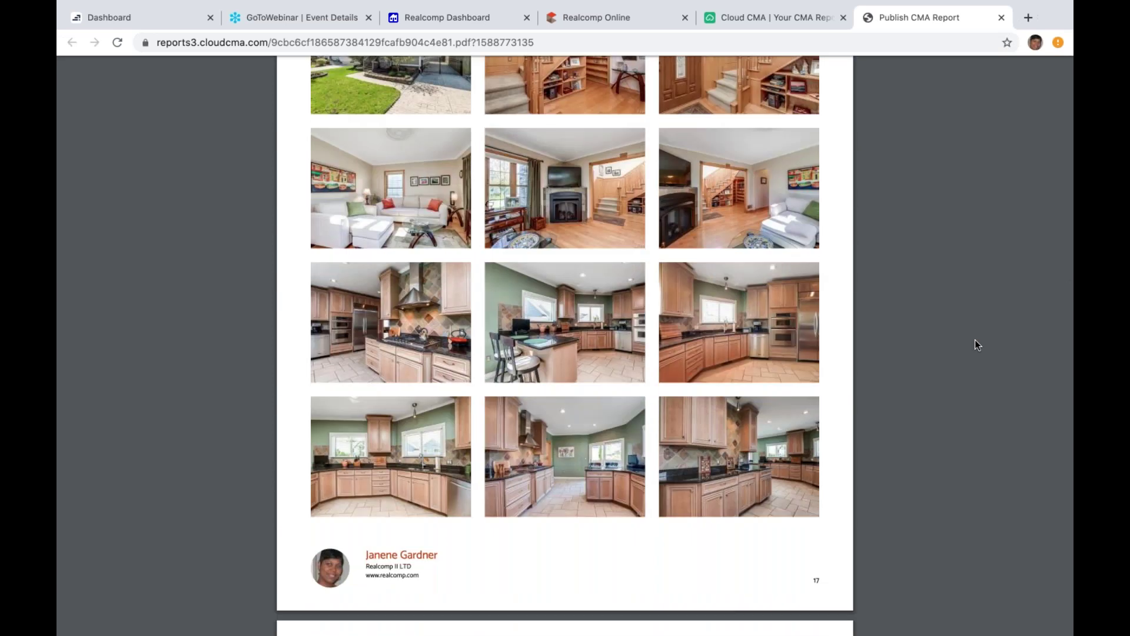
pyautogui.scroll(-10, 975, 344)
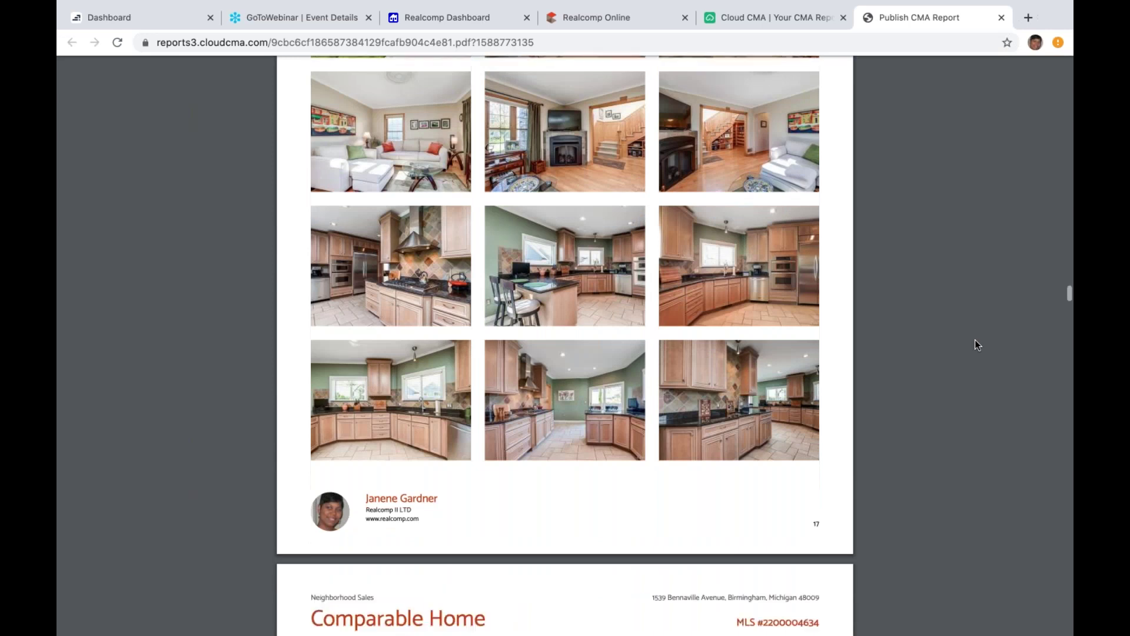
pyautogui.scroll(-20, 975, 344)
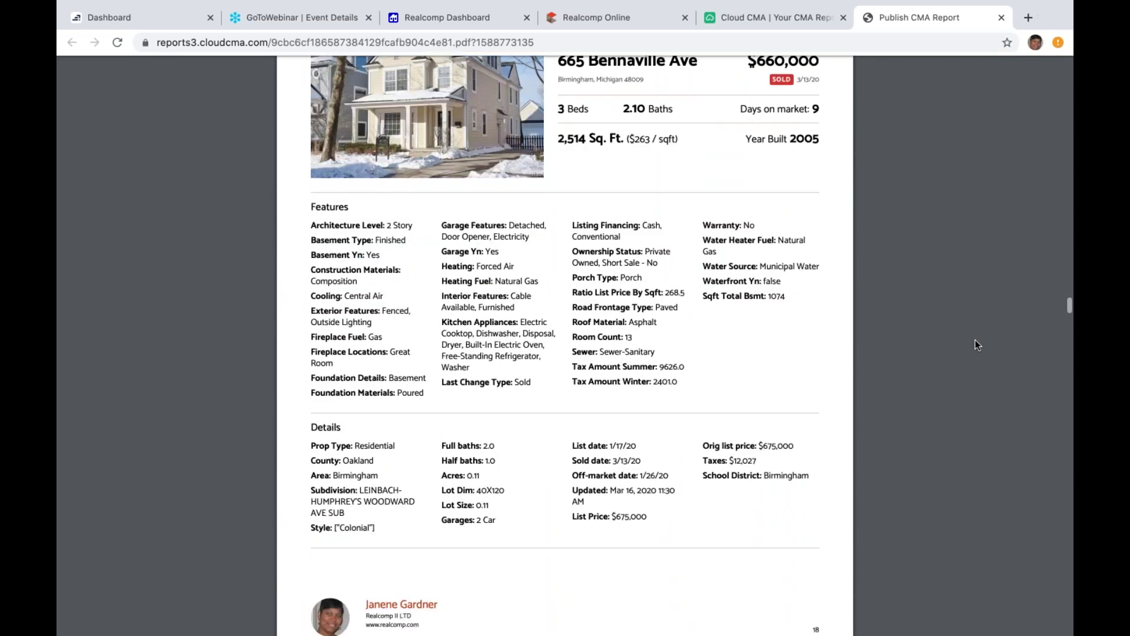
pyautogui.scroll(-20, 975, 344)
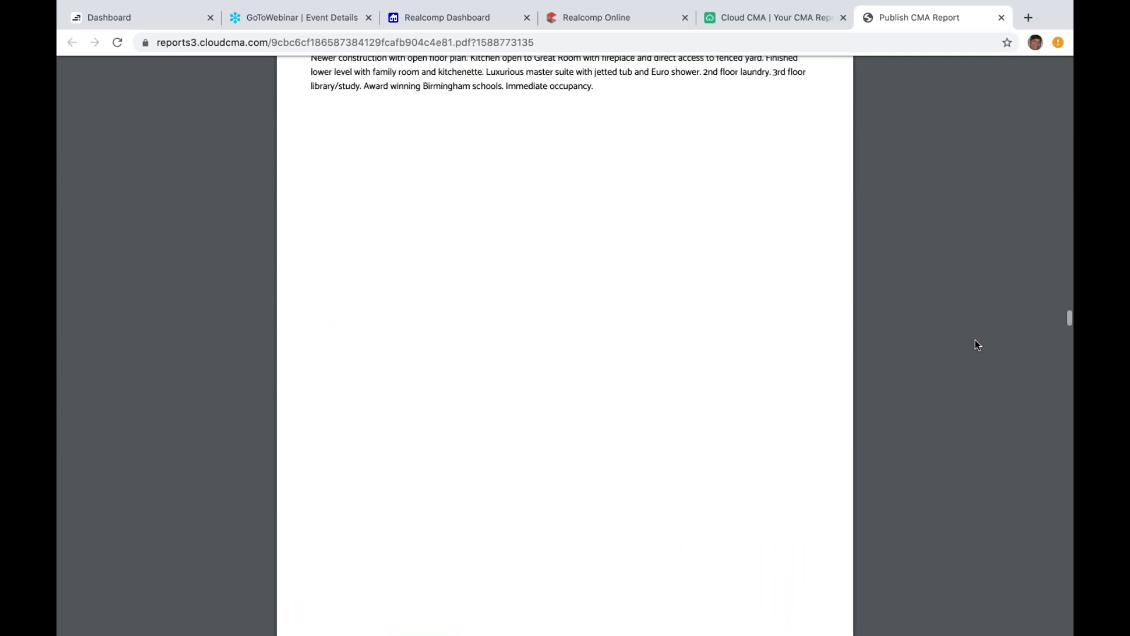
pyautogui.scroll(-20, 975, 345)
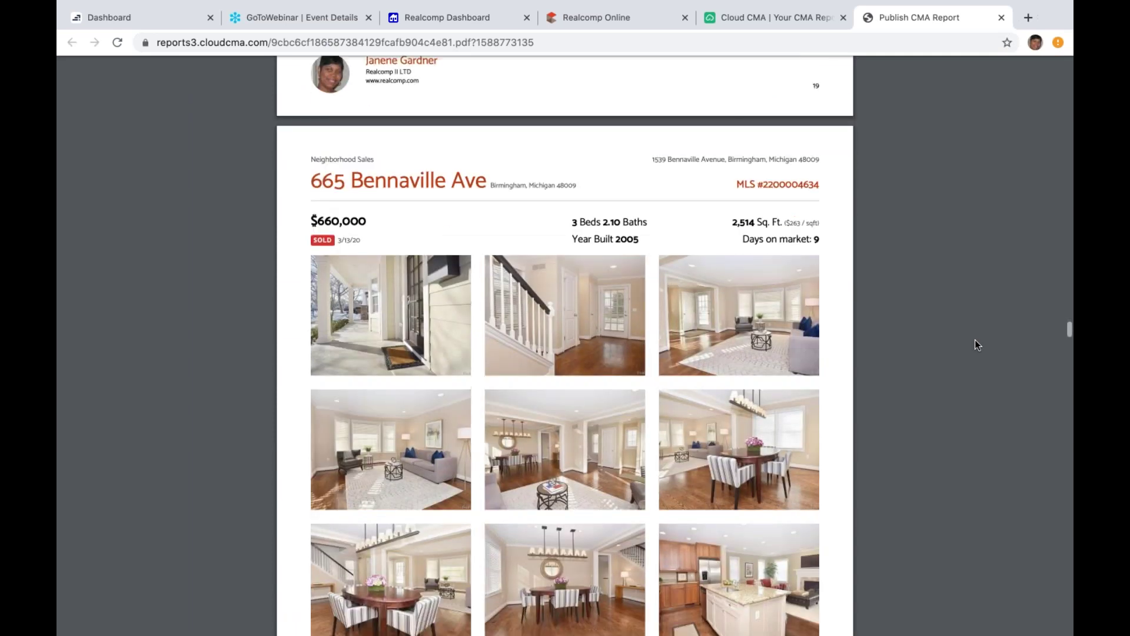
pyautogui.scroll(-20, 976, 344)
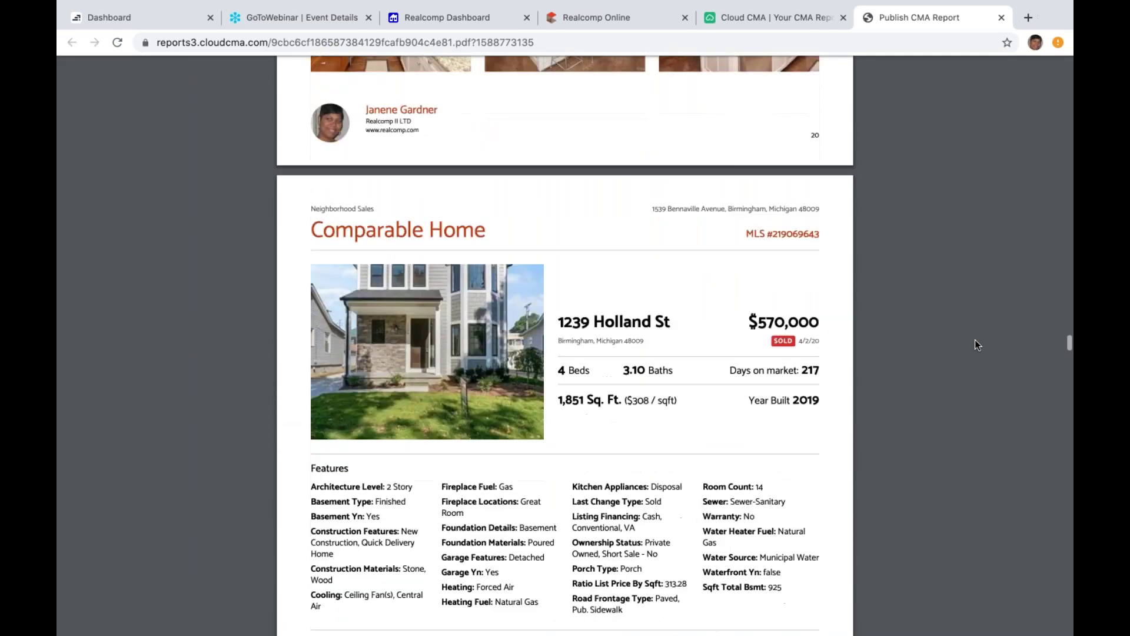
pyautogui.scroll(-20, 975, 344)
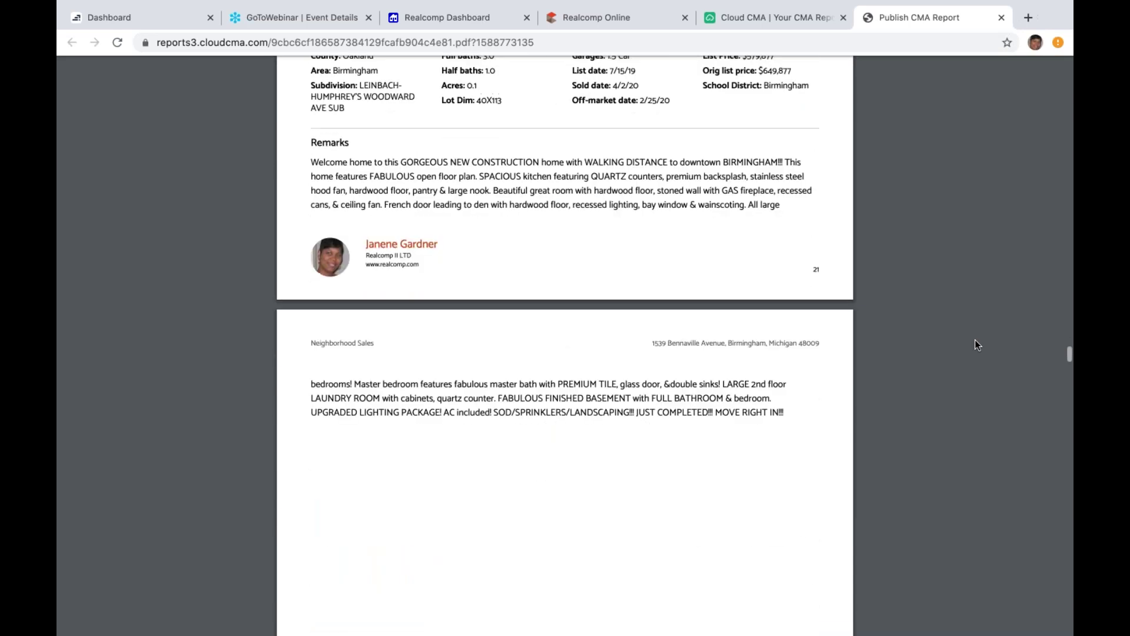
pyautogui.scroll(-20, 975, 340)
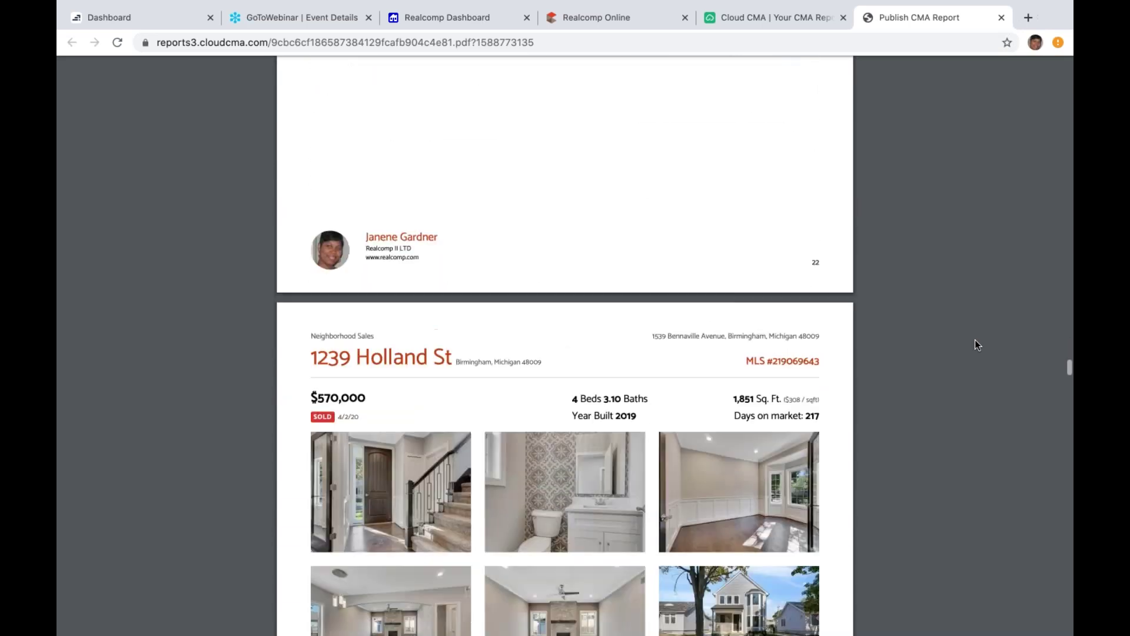
pyautogui.scroll(-19, 975, 340)
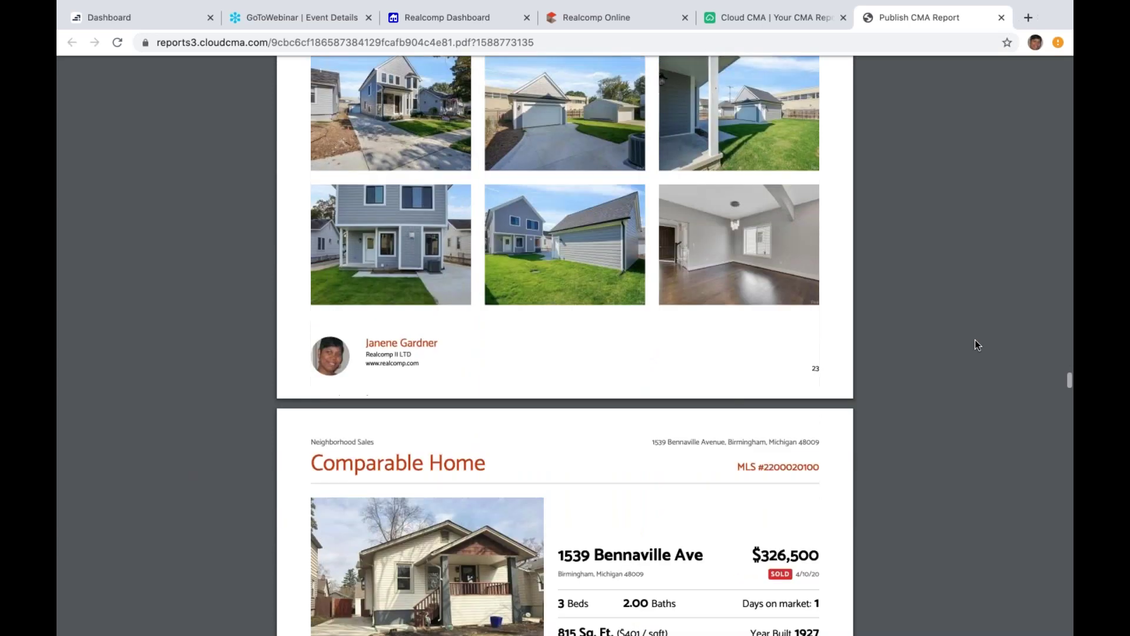
pyautogui.scroll(-20, 975, 344)
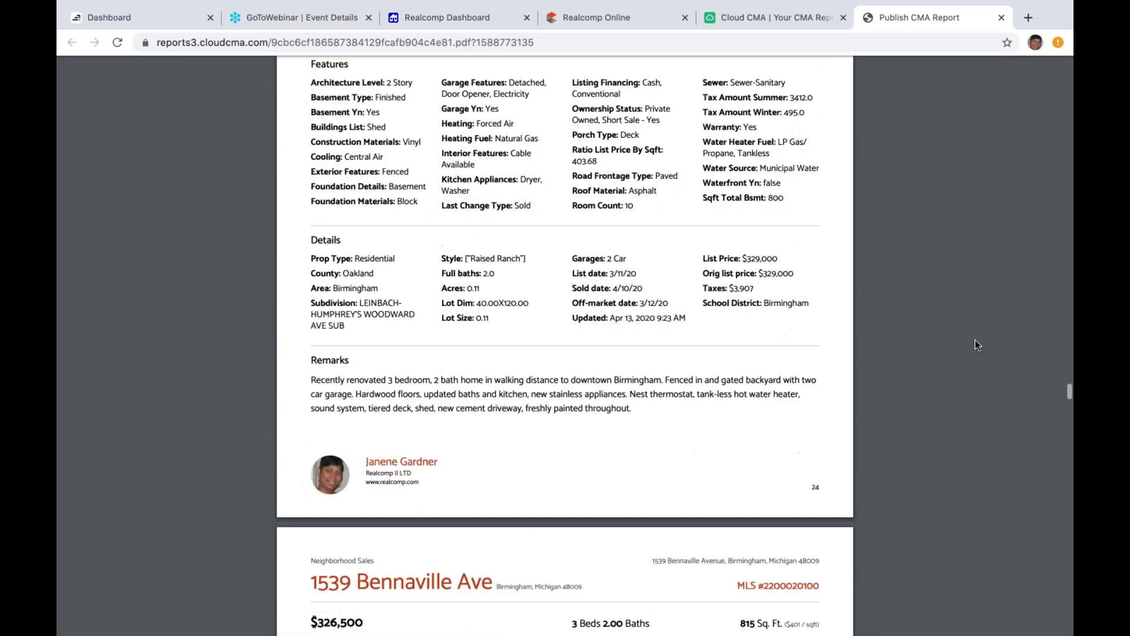
pyautogui.scroll(-19, 975, 344)
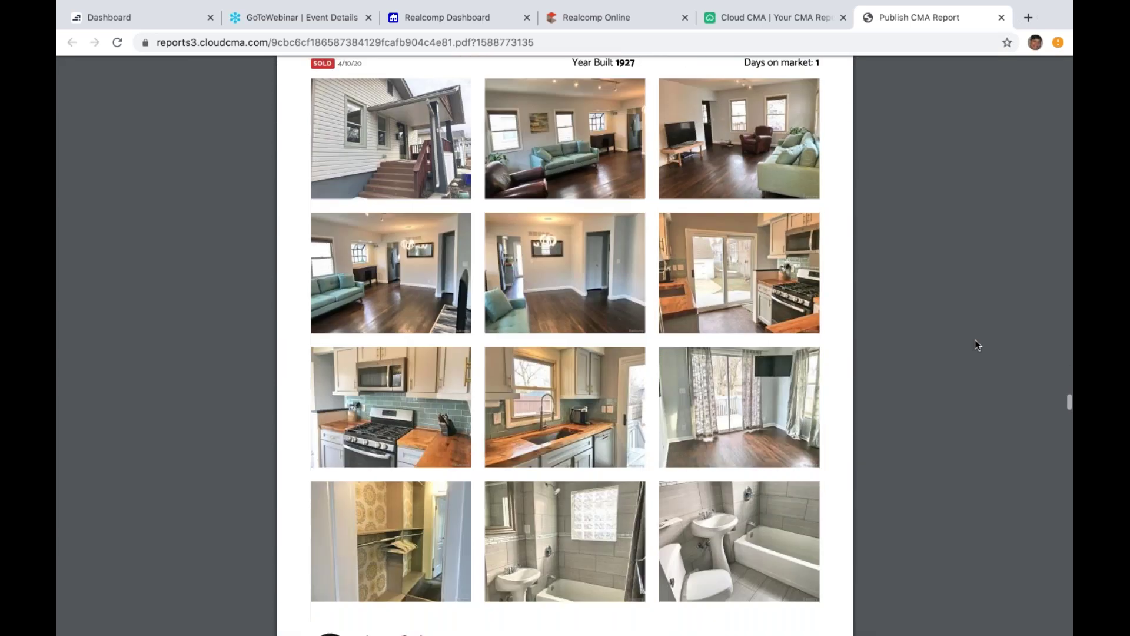
pyautogui.scroll(-4, 974, 345)
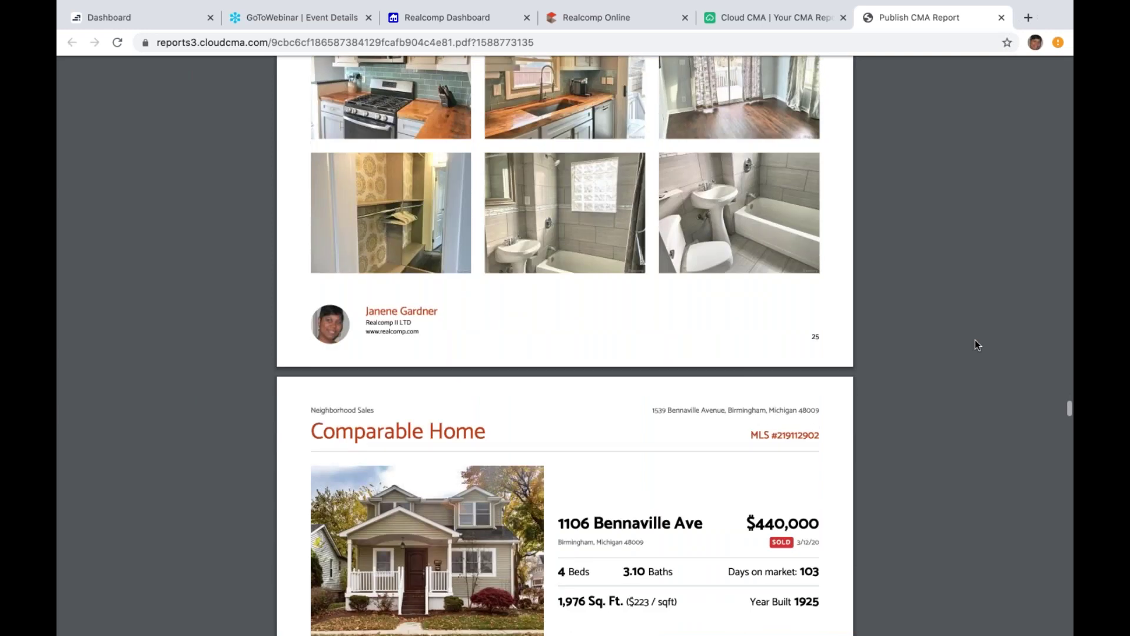
pyautogui.scroll(-20, 975, 345)
pyautogui.scroll(-20, 975, 345)
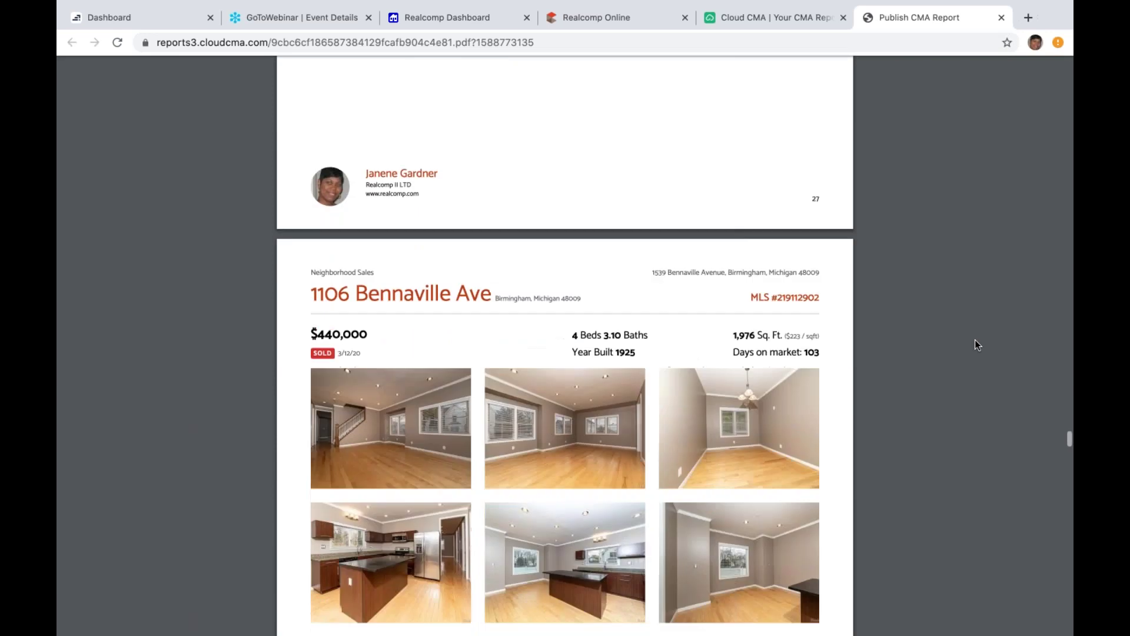
pyautogui.scroll(-20, 975, 344)
pyautogui.scroll(-14, 975, 342)
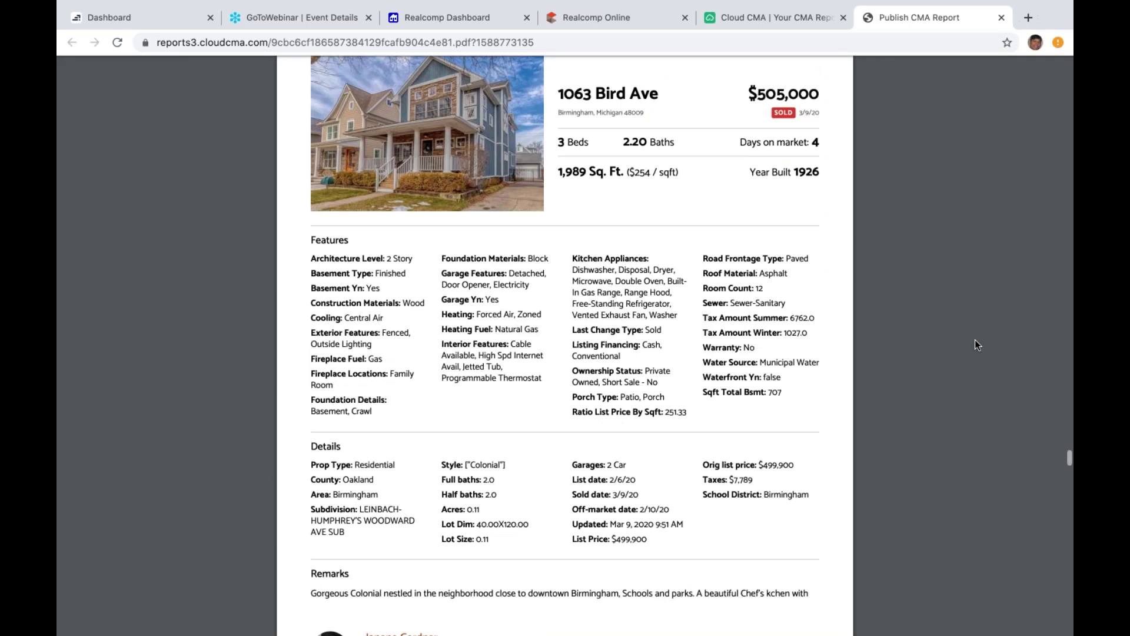
pyautogui.scroll(-2, 975, 345)
pyautogui.scroll(-20, 975, 344)
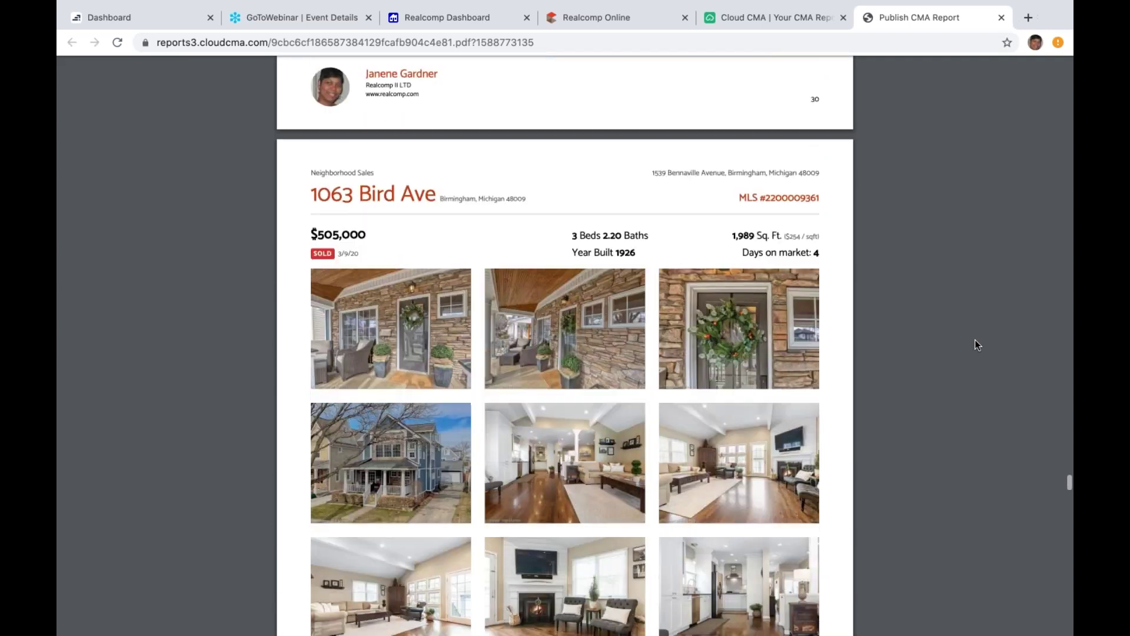
pyautogui.scroll(-15, 975, 345)
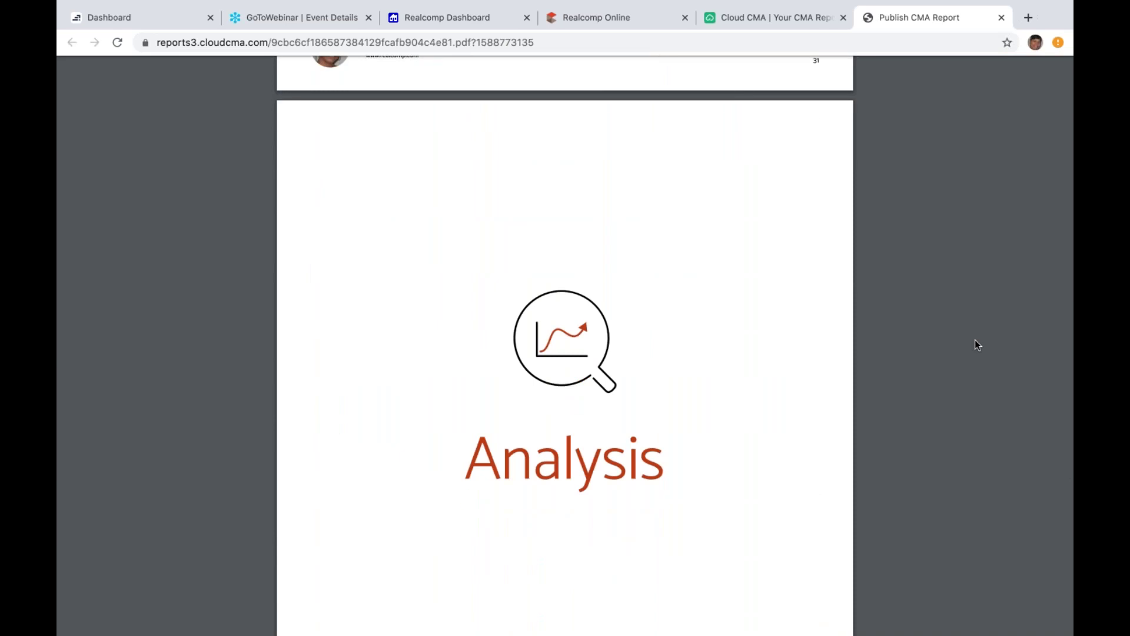
pyautogui.scroll(-12, 975, 341)
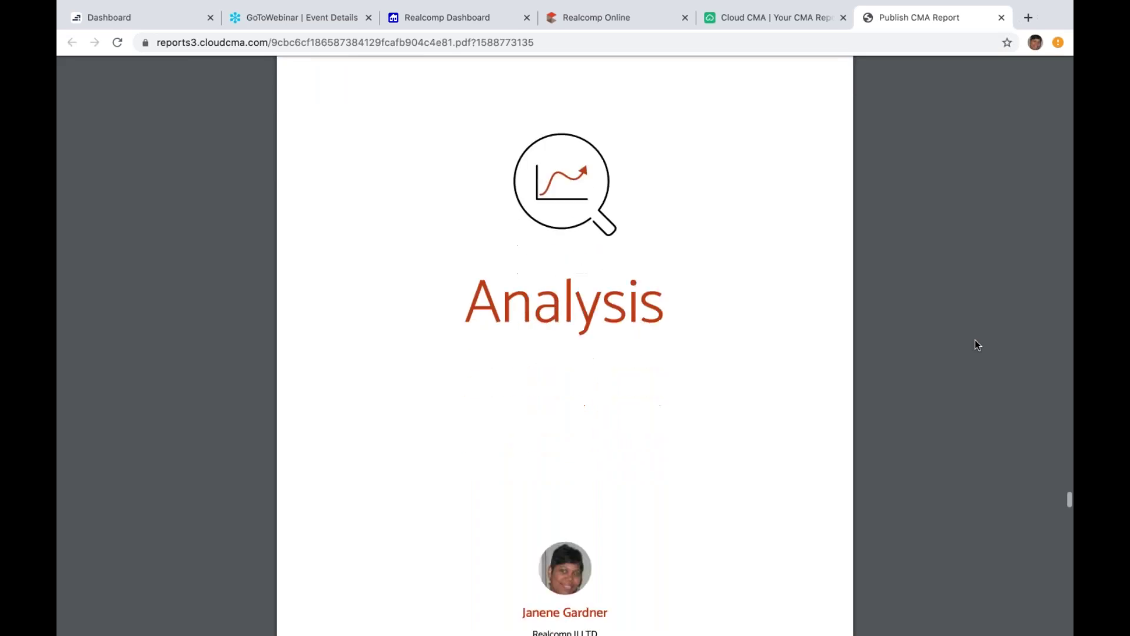
pyautogui.scroll(-15, 975, 340)
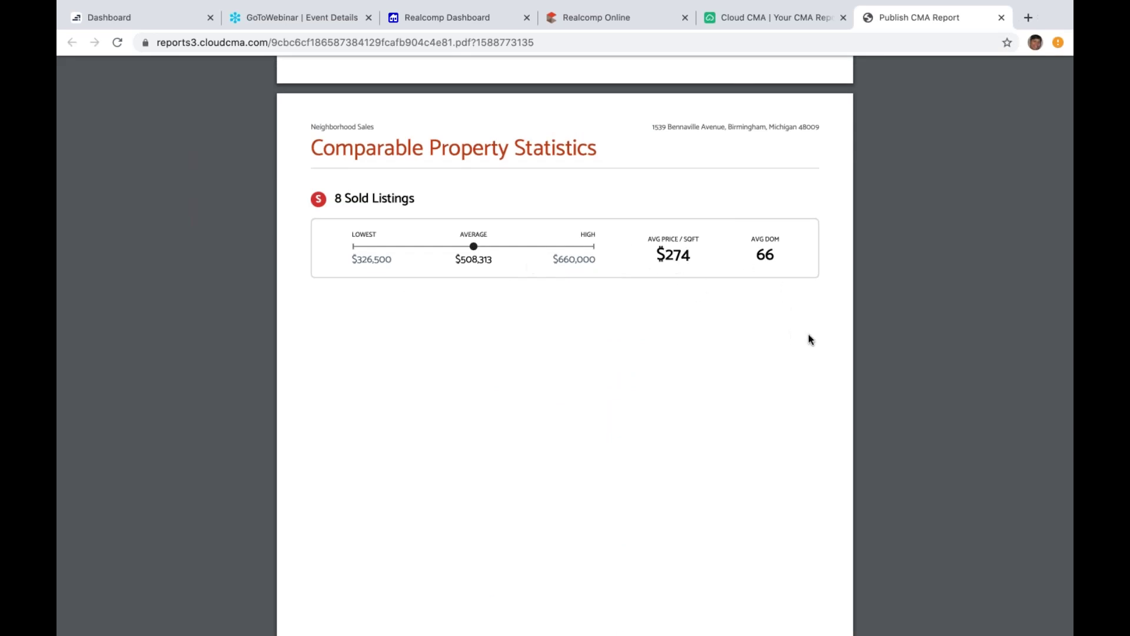
# Step: Scroll past Comparable Property Statistics toward page 34, Online Valuation Analysis
pyautogui.scroll(-3, 809, 336)
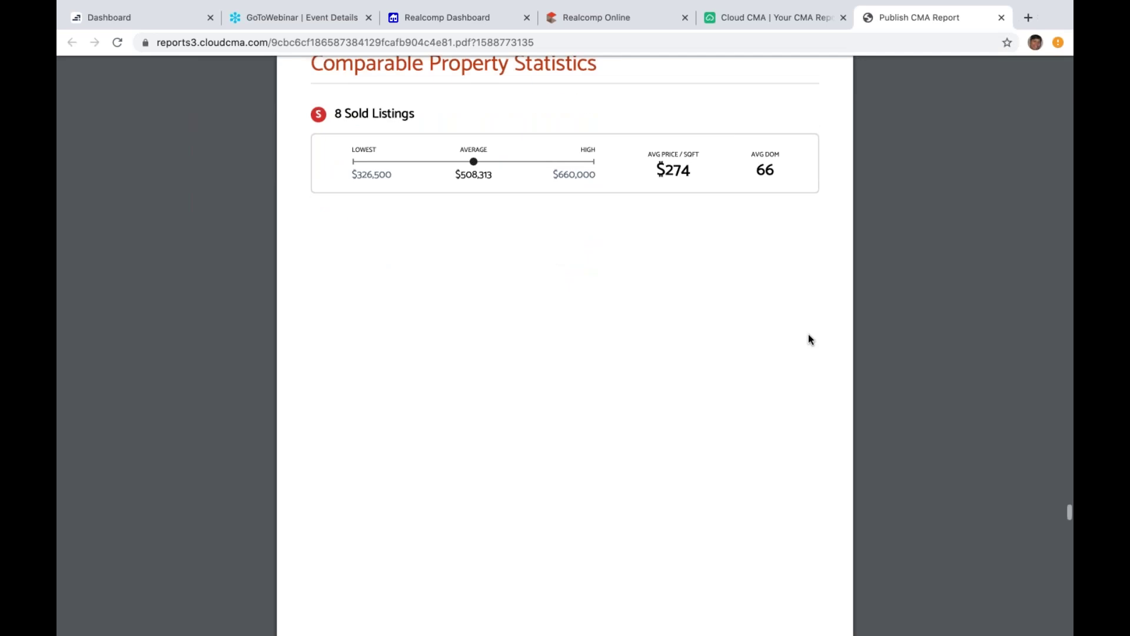
pyautogui.scroll(-2, 809, 335)
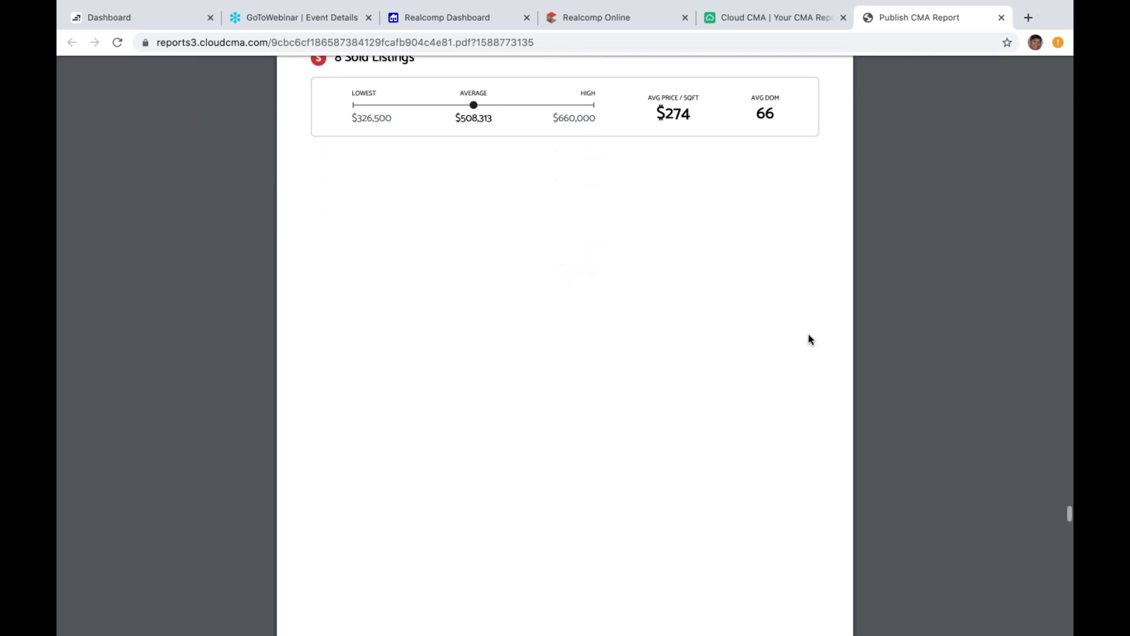
pyautogui.scroll(-20, 809, 339)
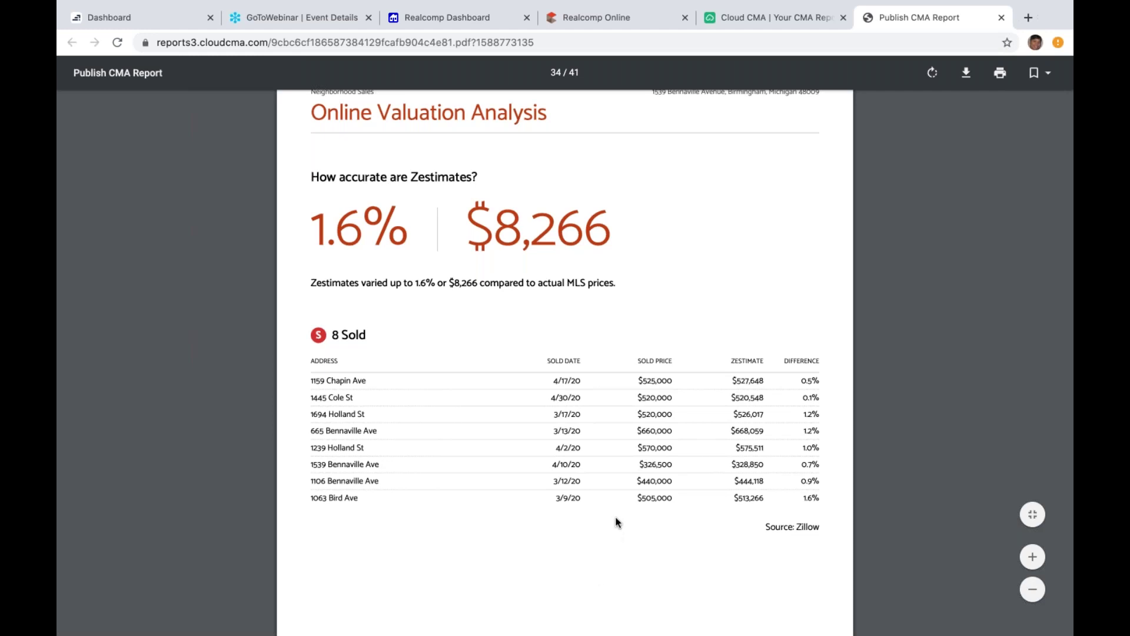
# Step: Scroll through the remaining pages to page 41 of 41, The Value of Your Home
pyautogui.scroll(-5, 617, 522)
pyautogui.scroll(-8, 616, 522)
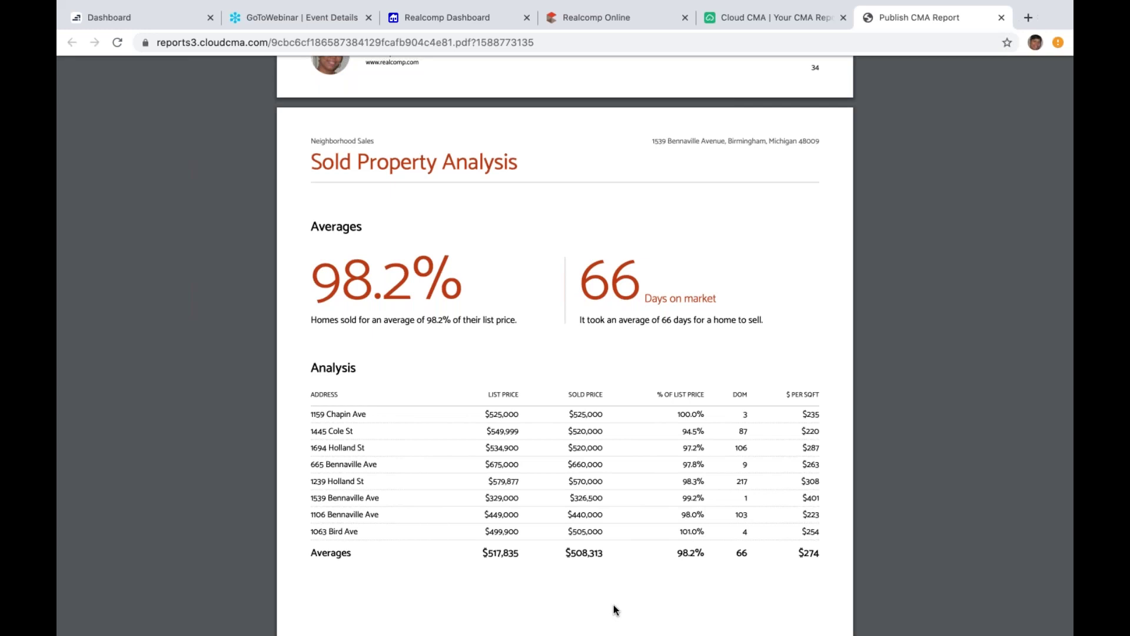
pyautogui.scroll(-1, 613, 606)
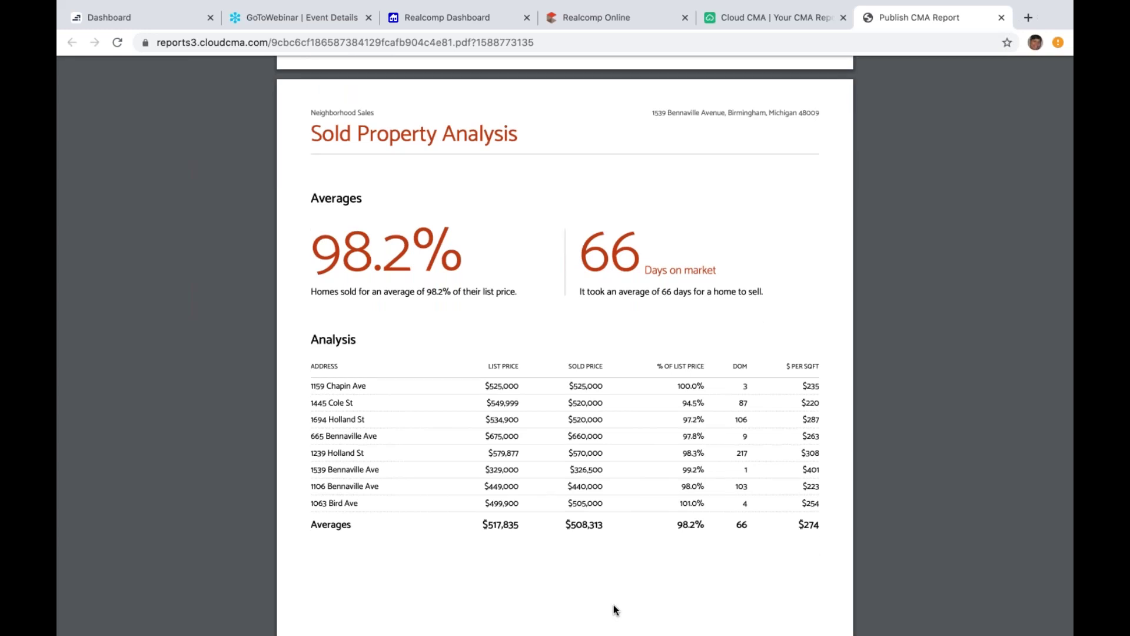
pyautogui.scroll(-5, 613, 605)
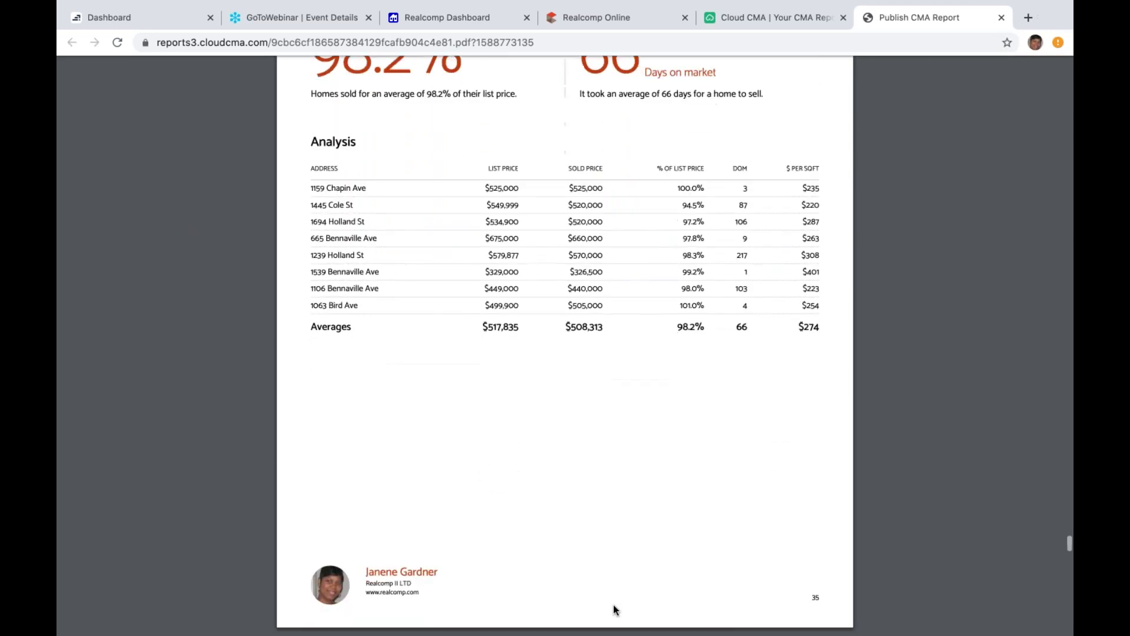
pyautogui.scroll(-4, 614, 605)
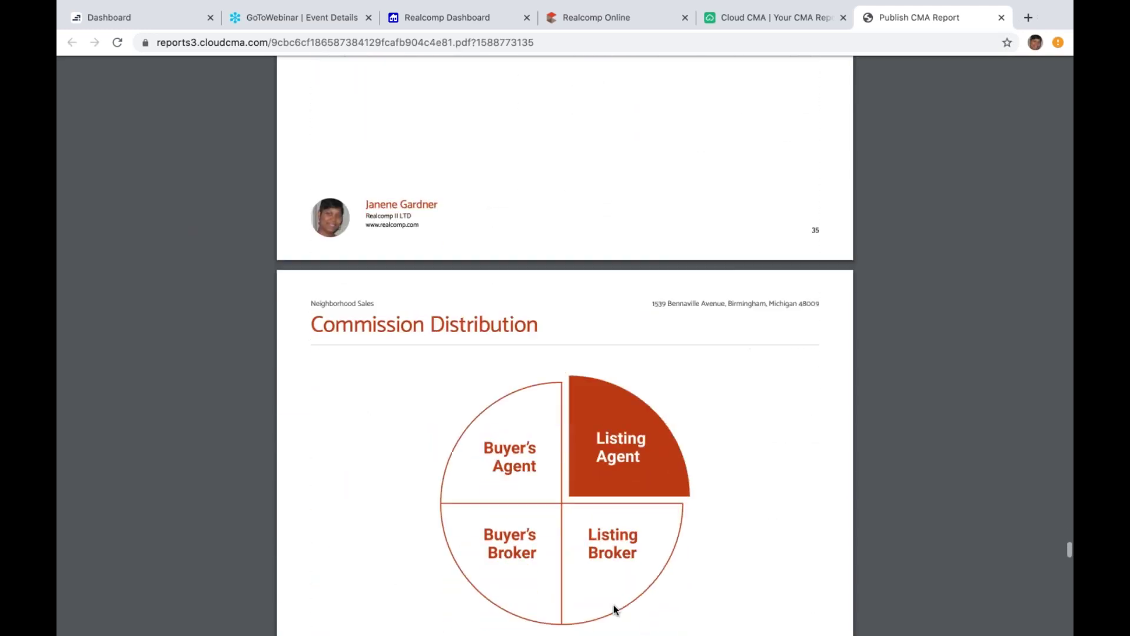
pyautogui.scroll(-3, 614, 605)
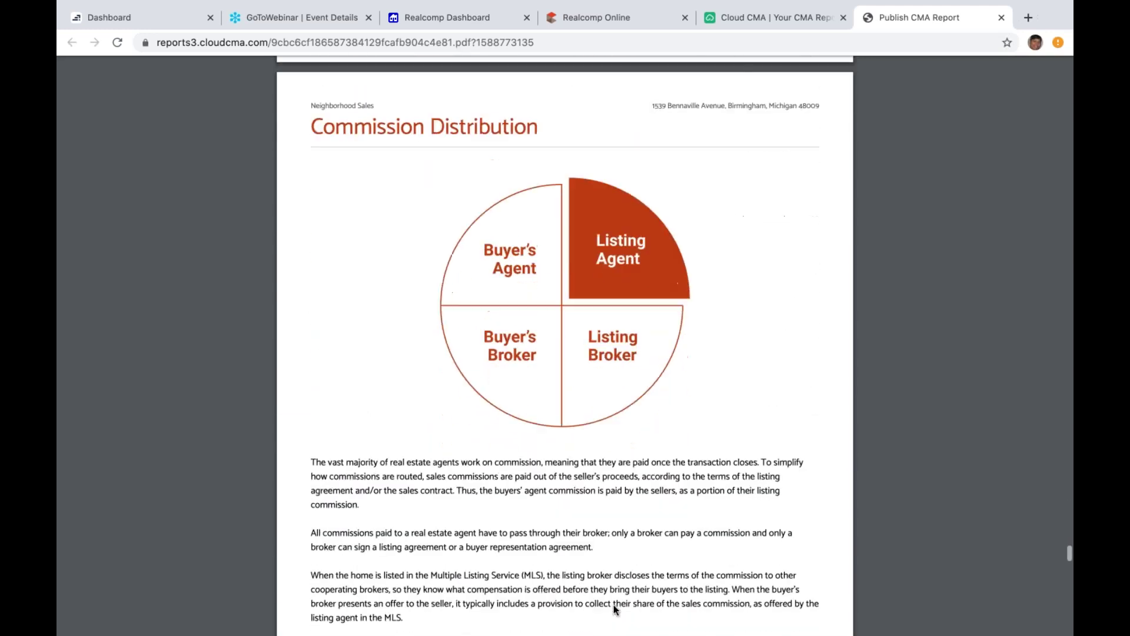
pyautogui.scroll(-10, 614, 605)
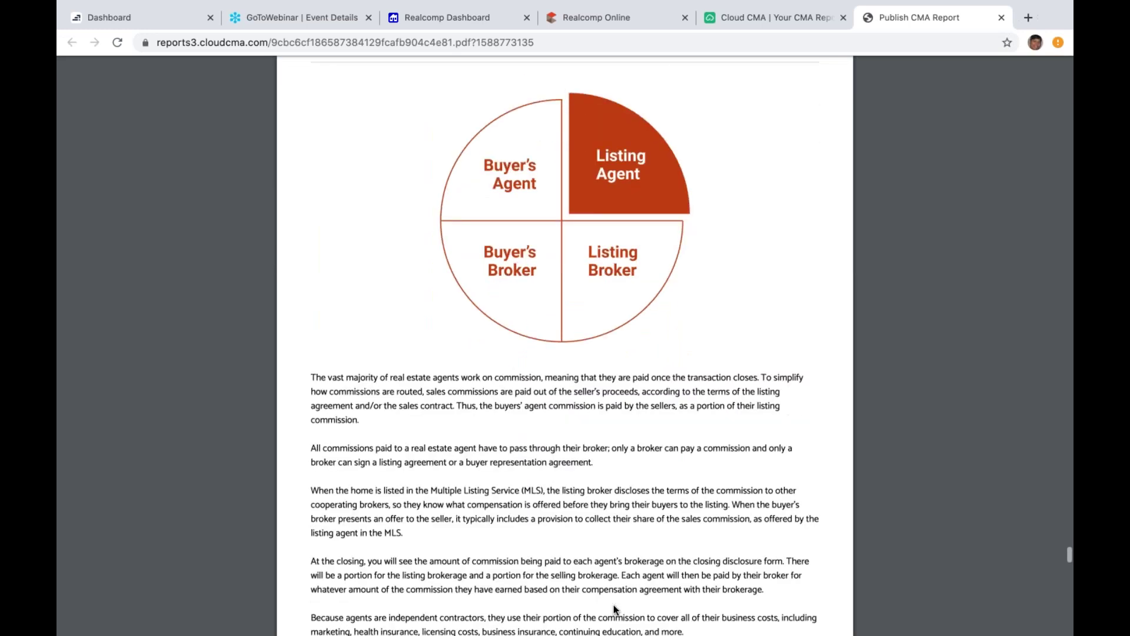
pyautogui.scroll(-12, 613, 605)
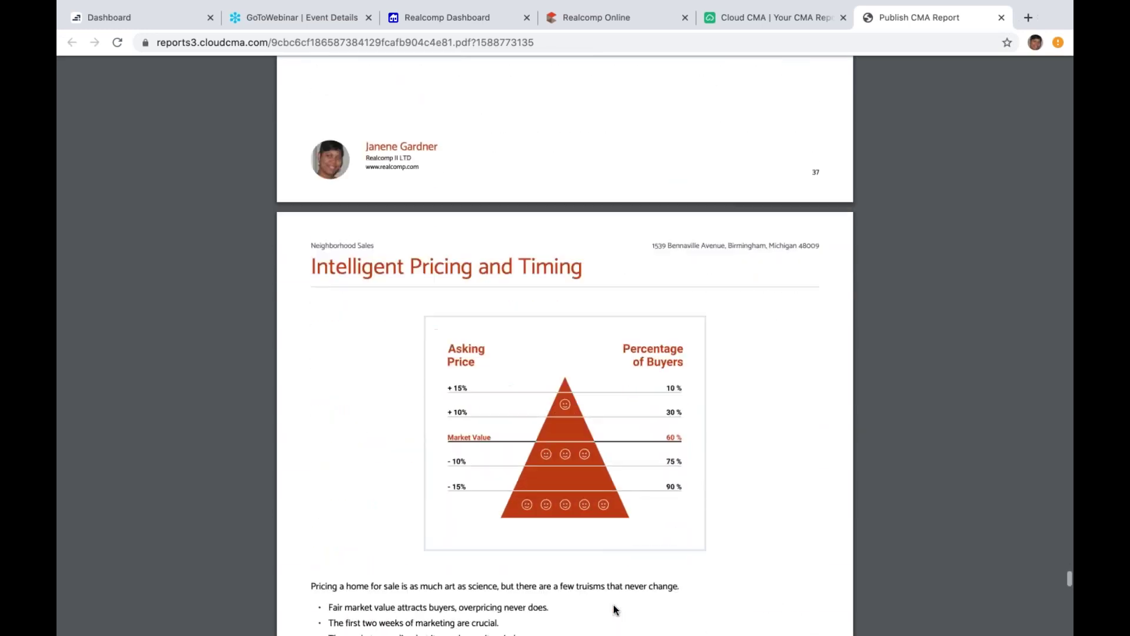
pyautogui.scroll(-10, 613, 605)
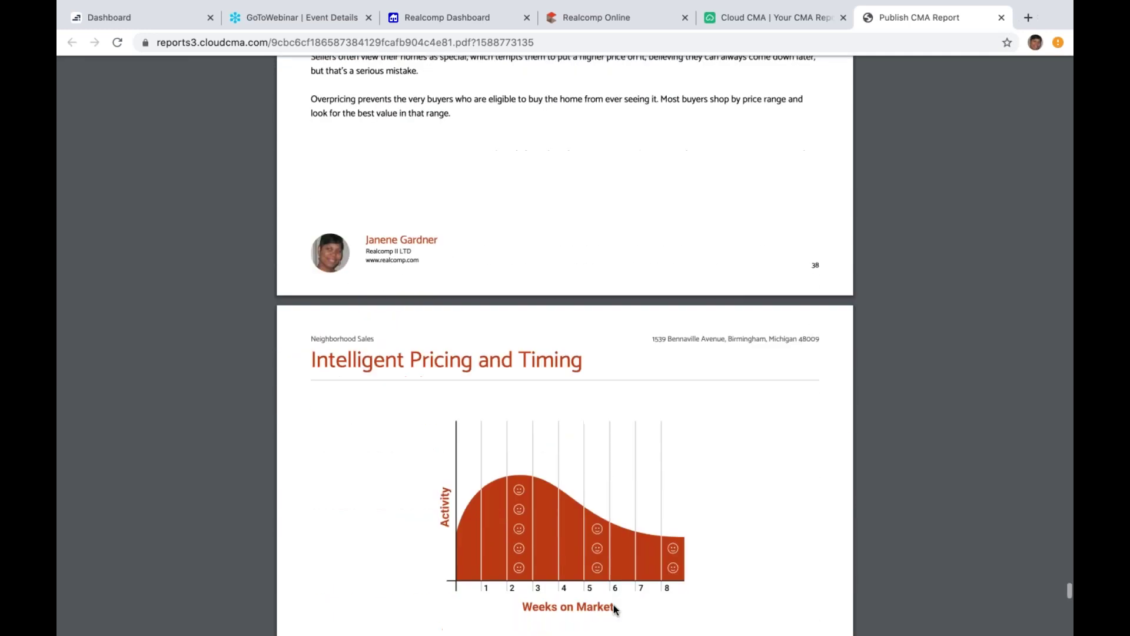
pyautogui.scroll(-9, 614, 605)
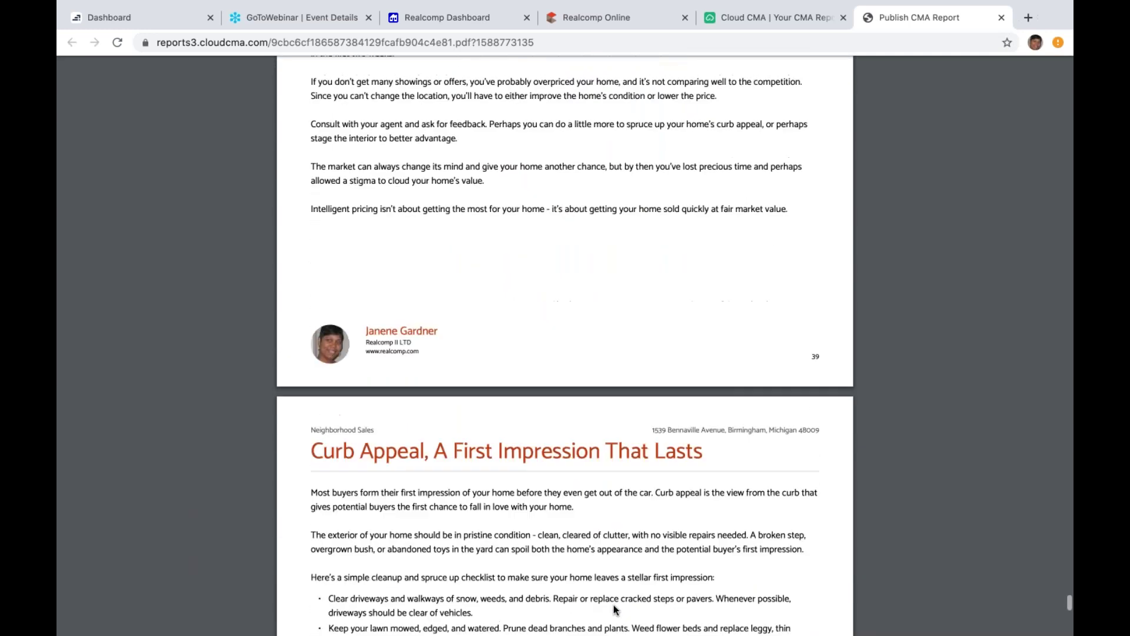
pyautogui.scroll(-5, 613, 605)
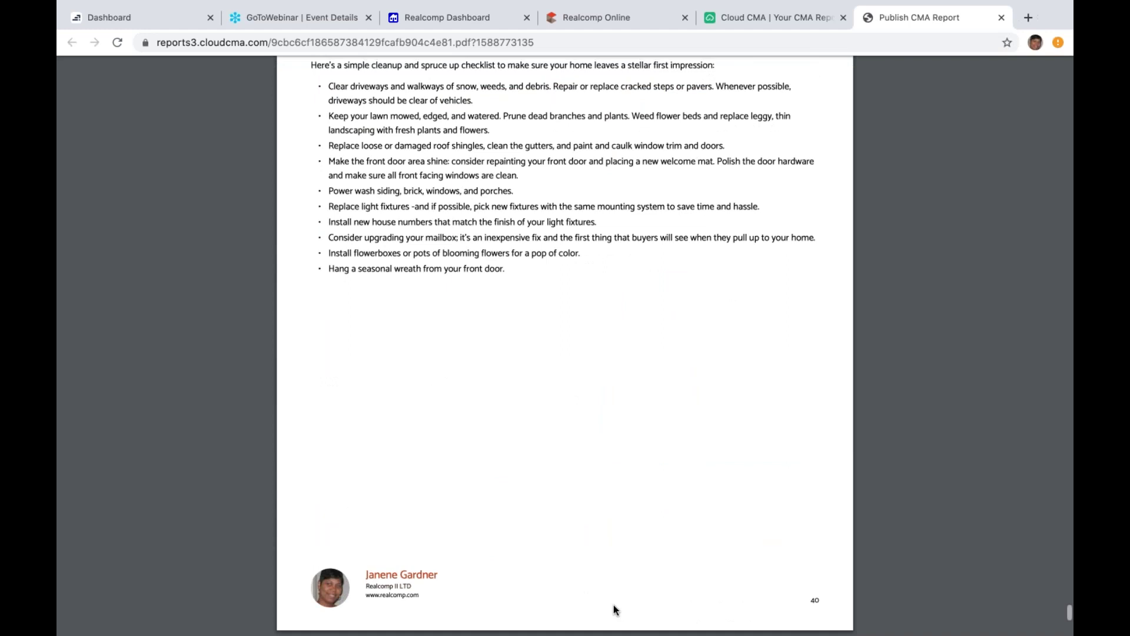
pyautogui.scroll(-9, 614, 606)
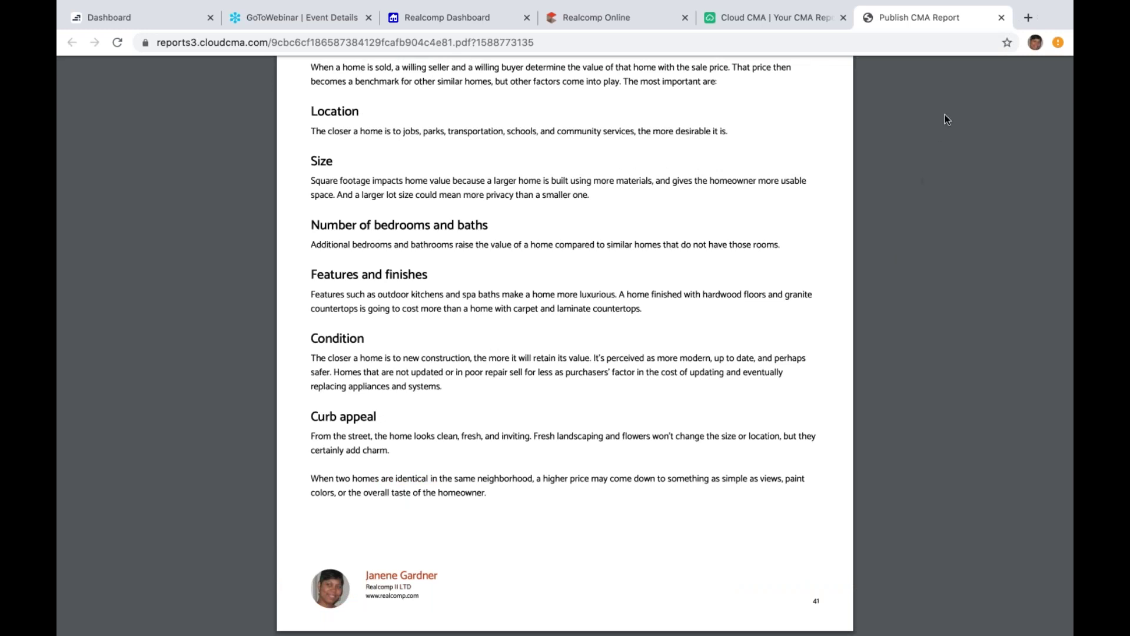
pyautogui.click(1001, 18)
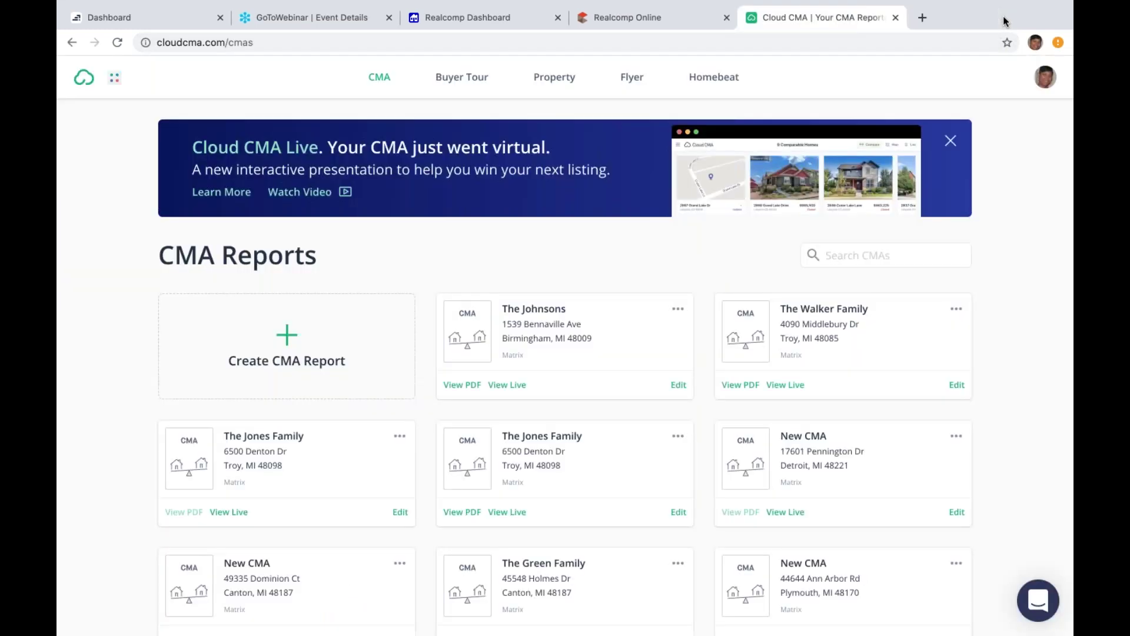
pyautogui.moveTo(678, 309)
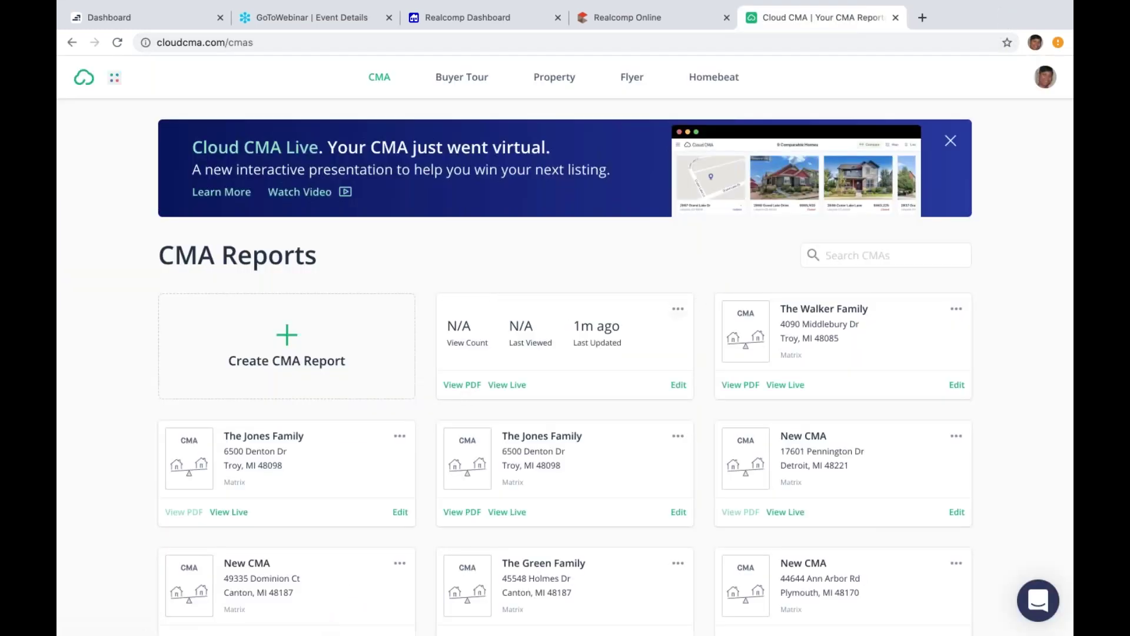
pyautogui.click(678, 308)
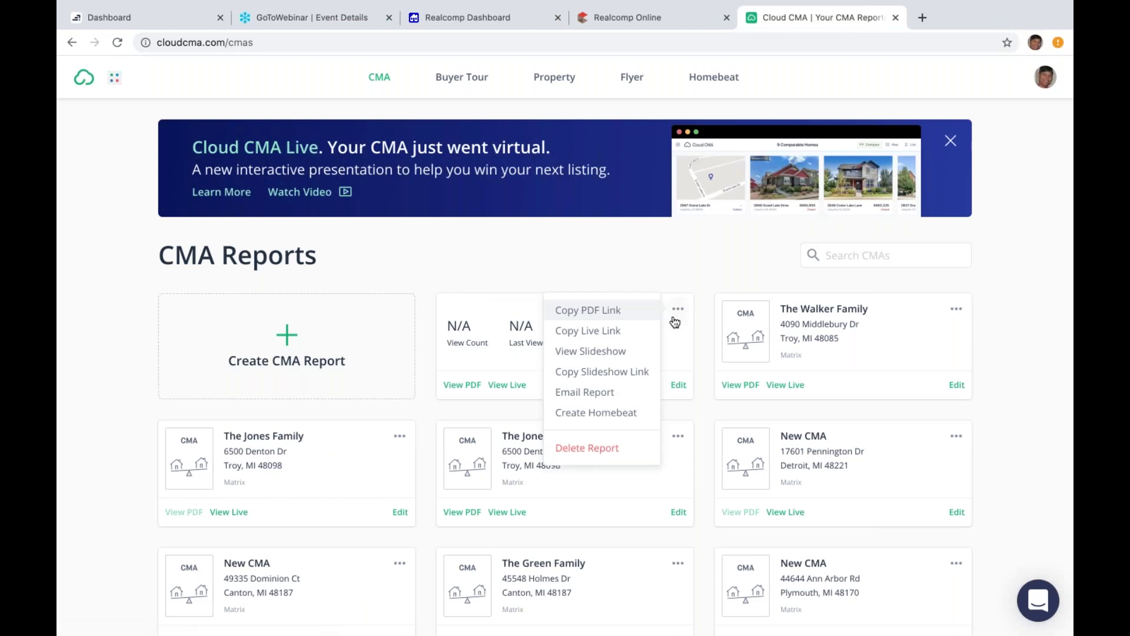
pyautogui.click(590, 351)
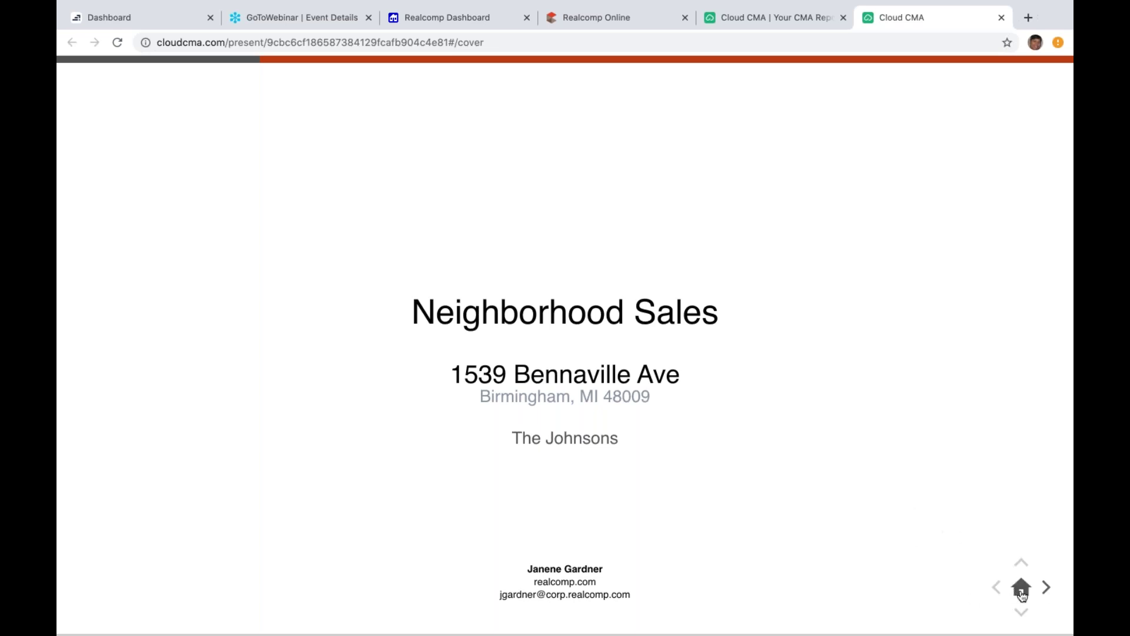
pyautogui.click(1046, 590)
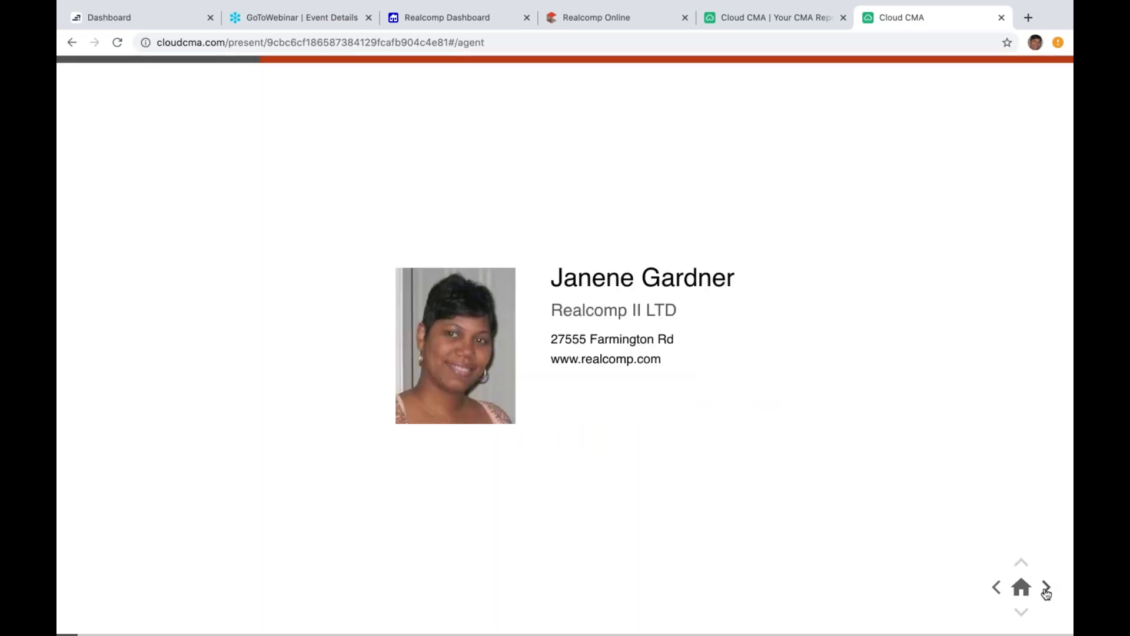
pyautogui.click(1046, 590)
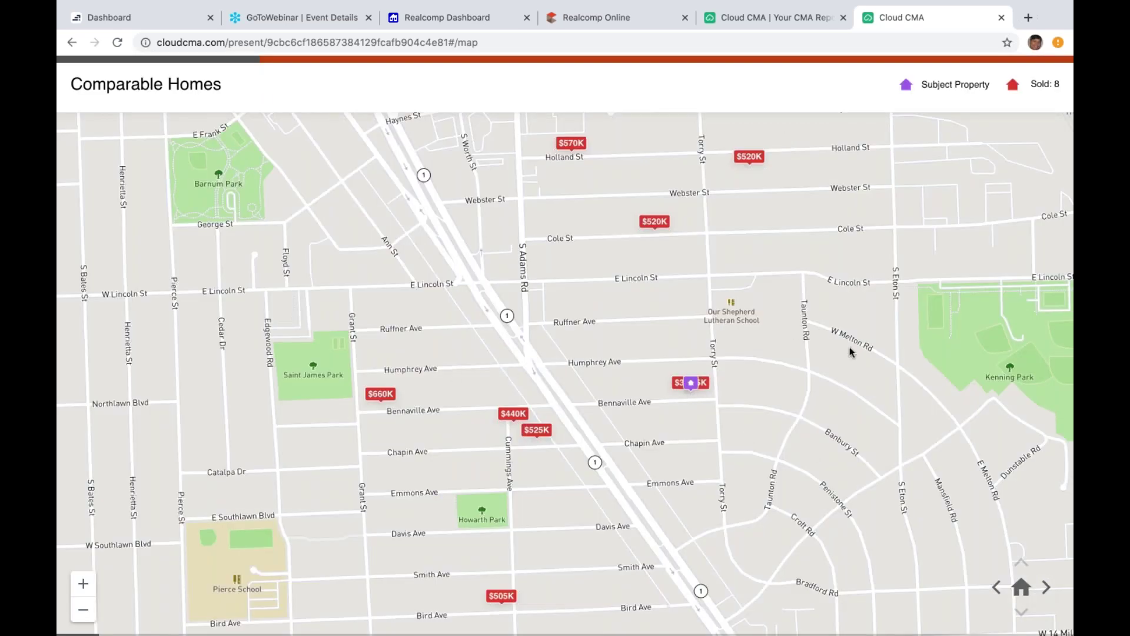
pyautogui.click(1044, 587)
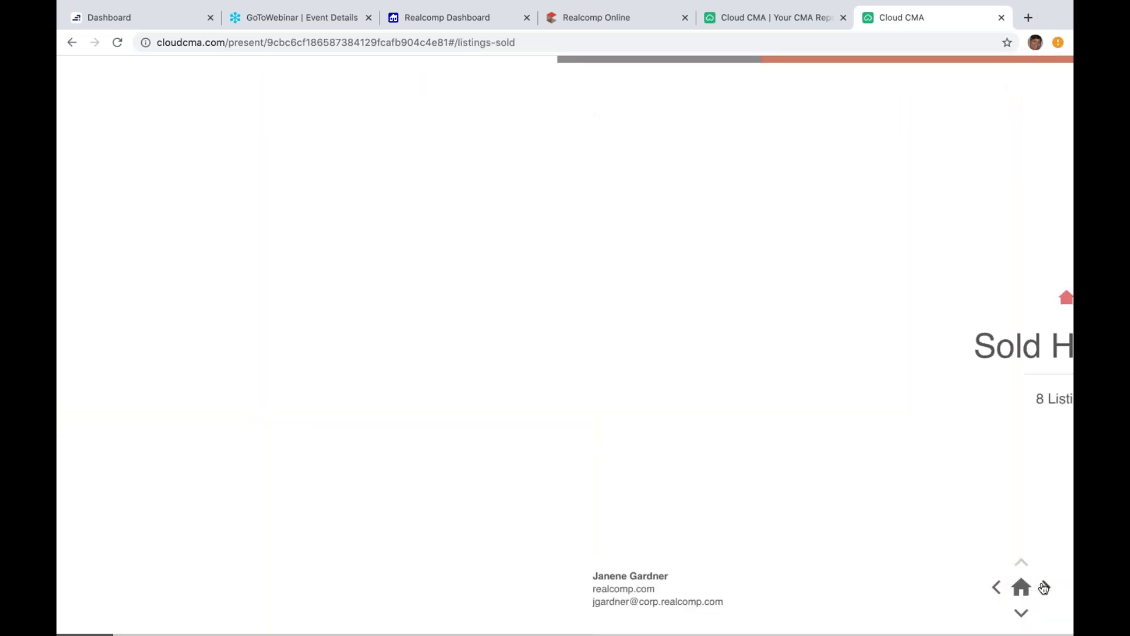
pyautogui.click(1045, 587)
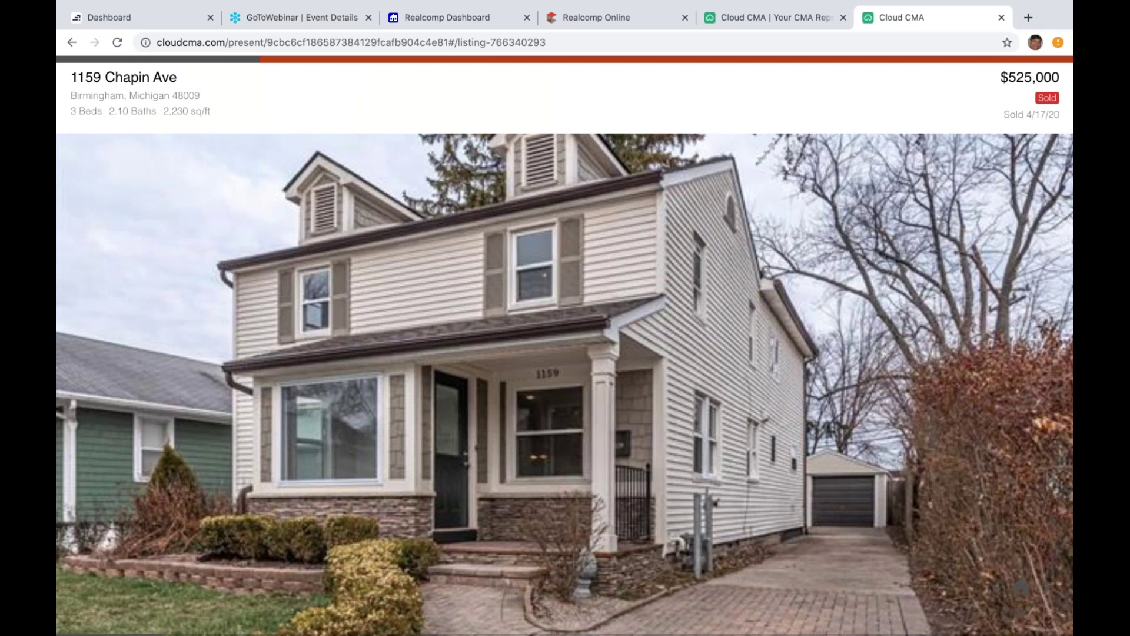
pyautogui.click(1026, 615)
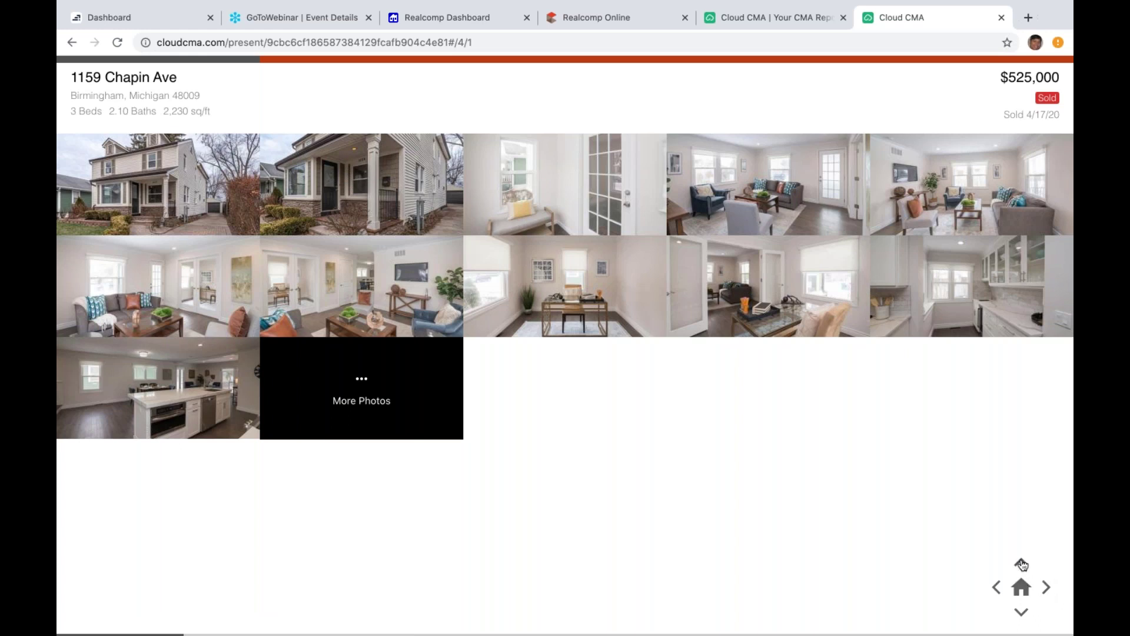
pyautogui.click(1022, 564)
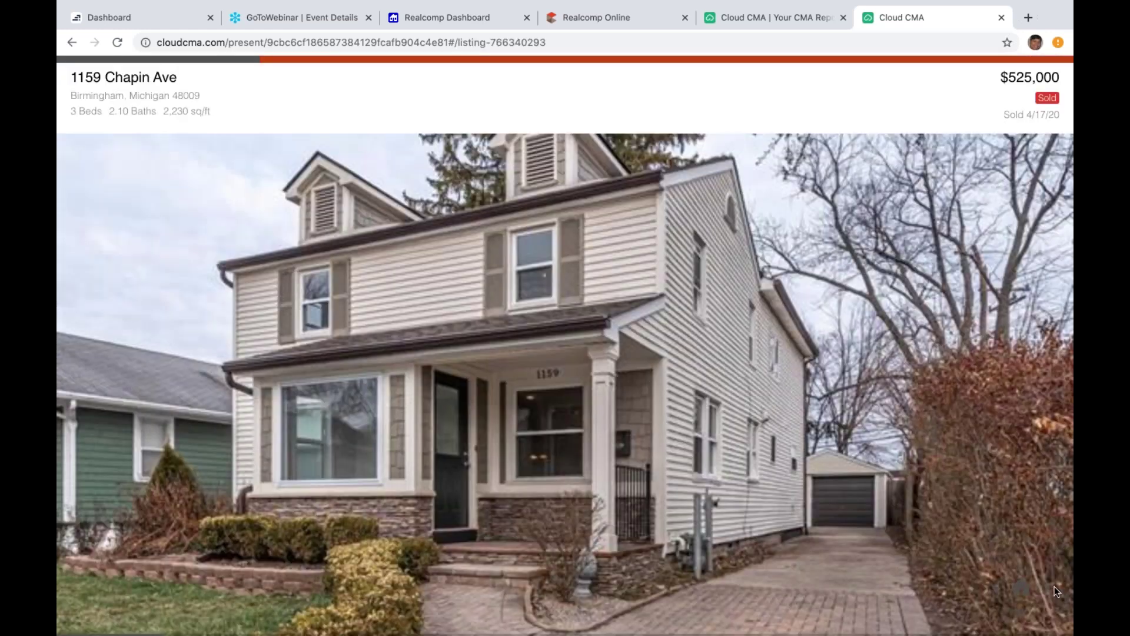
pyautogui.click(1049, 587)
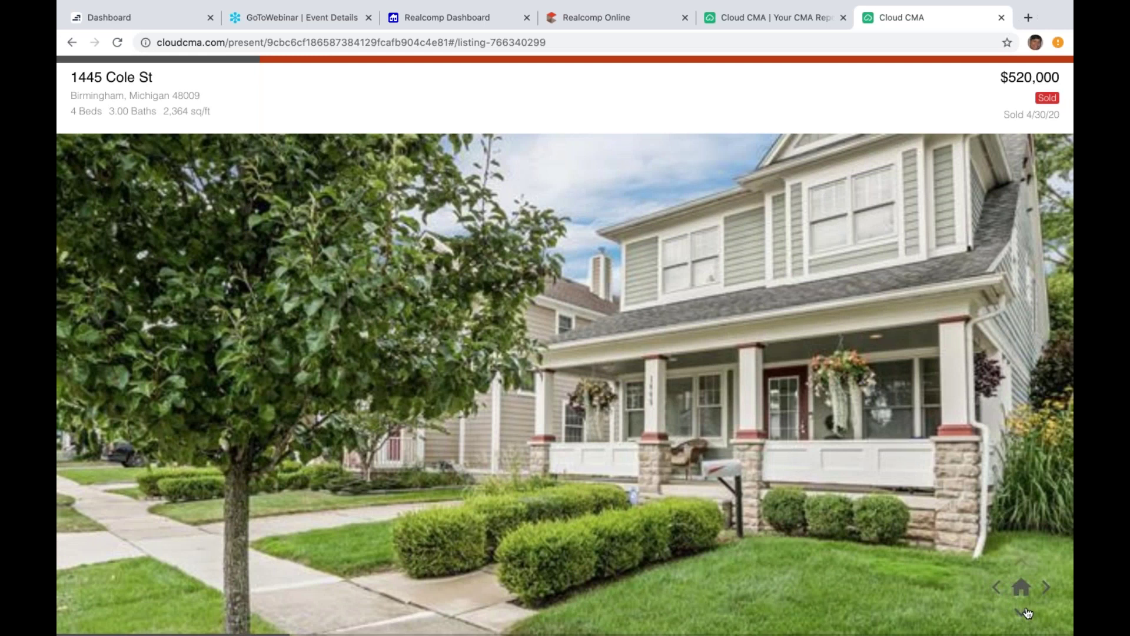
pyautogui.click(1027, 612)
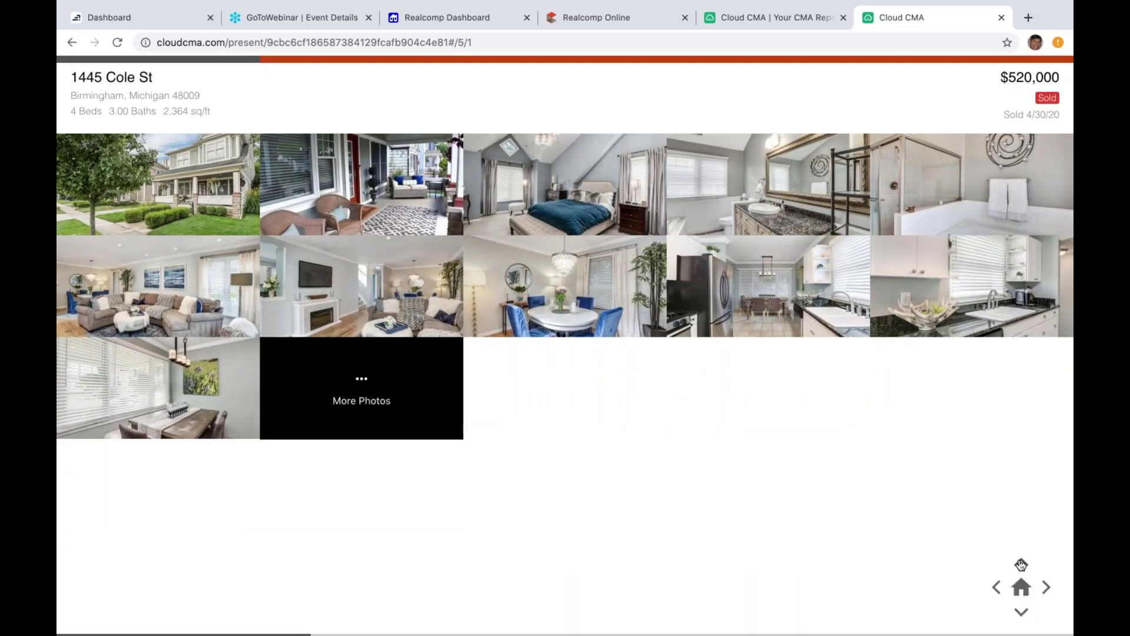
pyautogui.click(1022, 565)
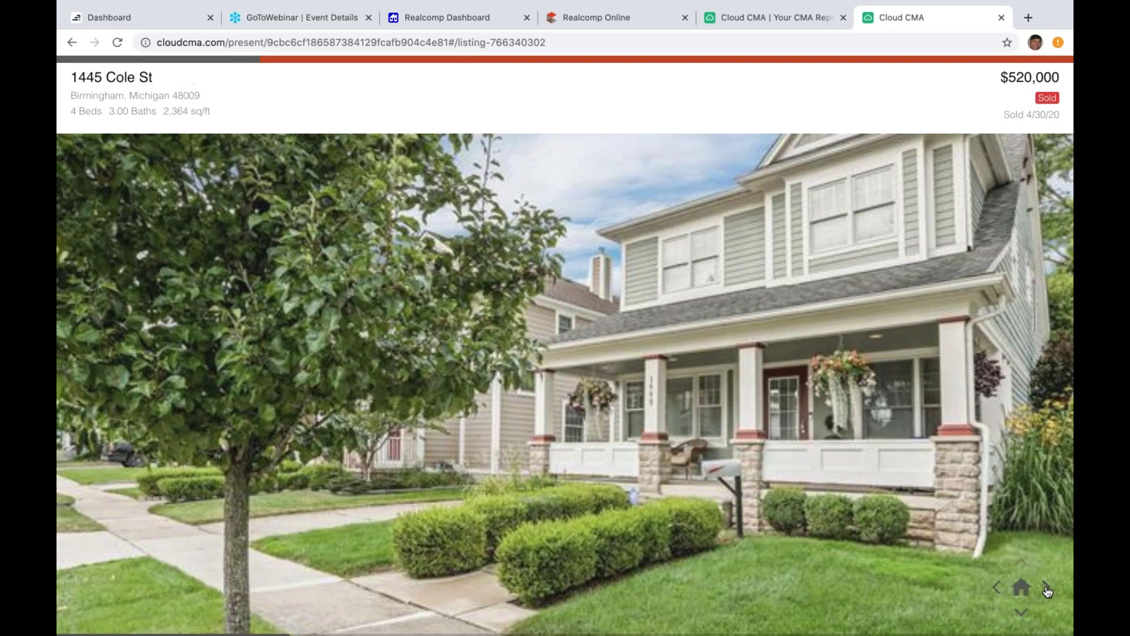
# Step: Advance through the remaining sold listings, the averages and Analysis of Sold Homes to Next Steps
pyautogui.click(1048, 589)
pyautogui.click(1048, 589)
pyautogui.click(1048, 589)
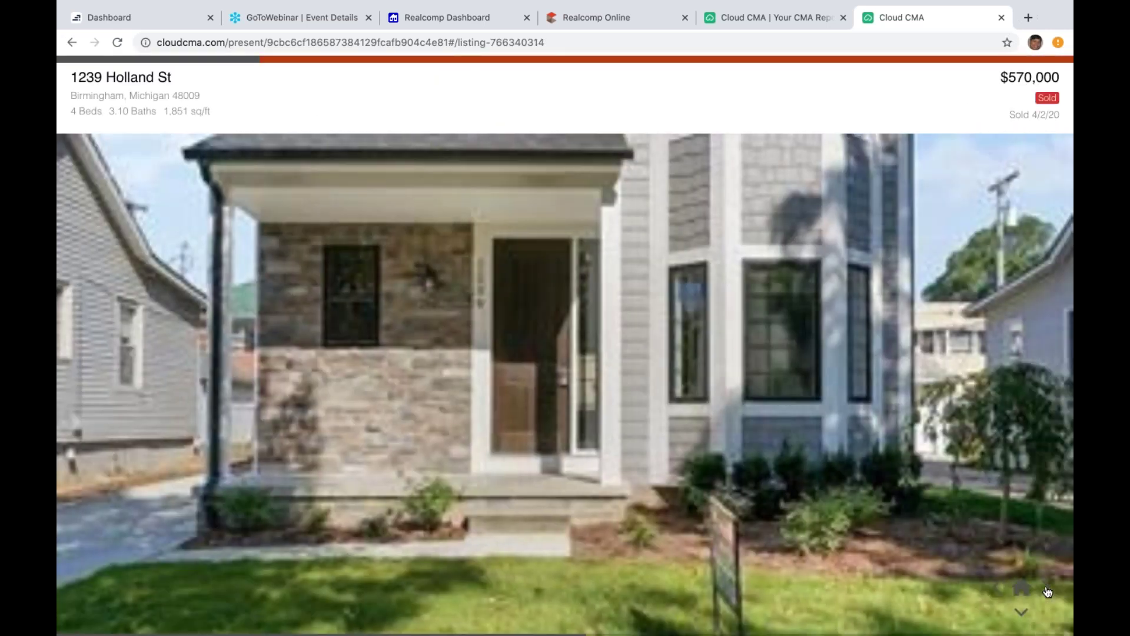
pyautogui.click(1048, 591)
pyautogui.click(1048, 591)
pyautogui.click(1048, 590)
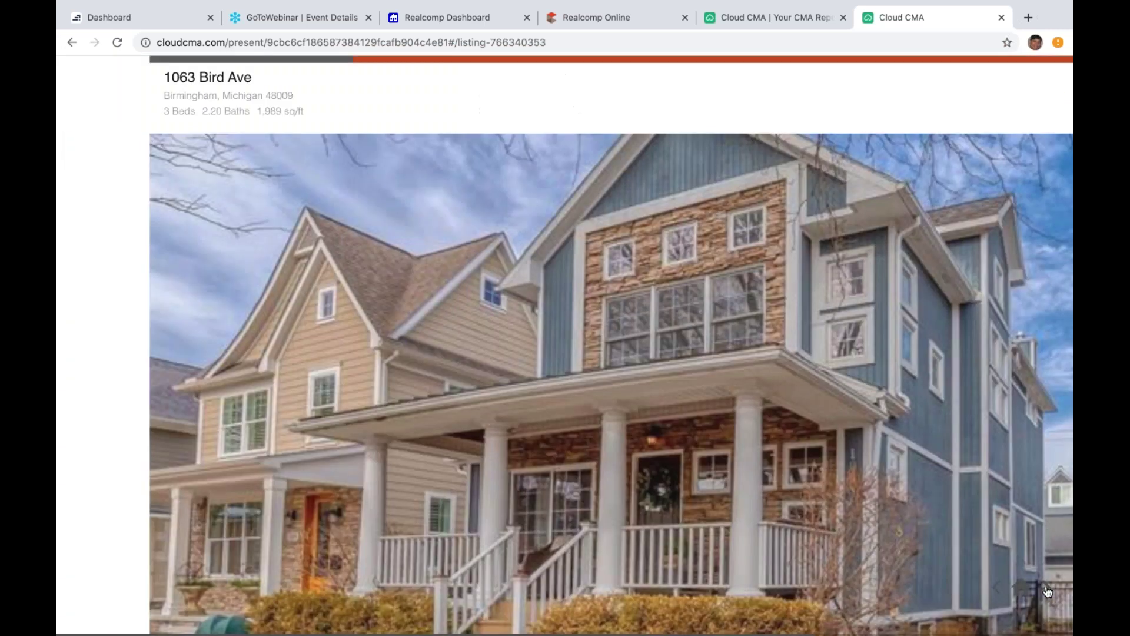
pyautogui.click(1048, 591)
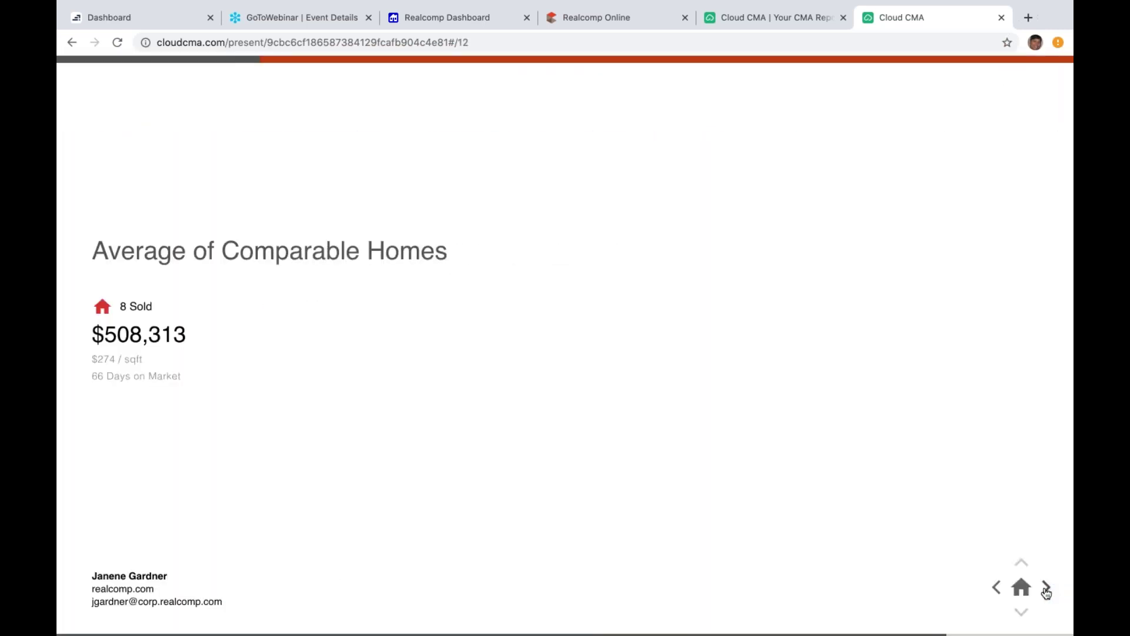
pyautogui.click(1046, 590)
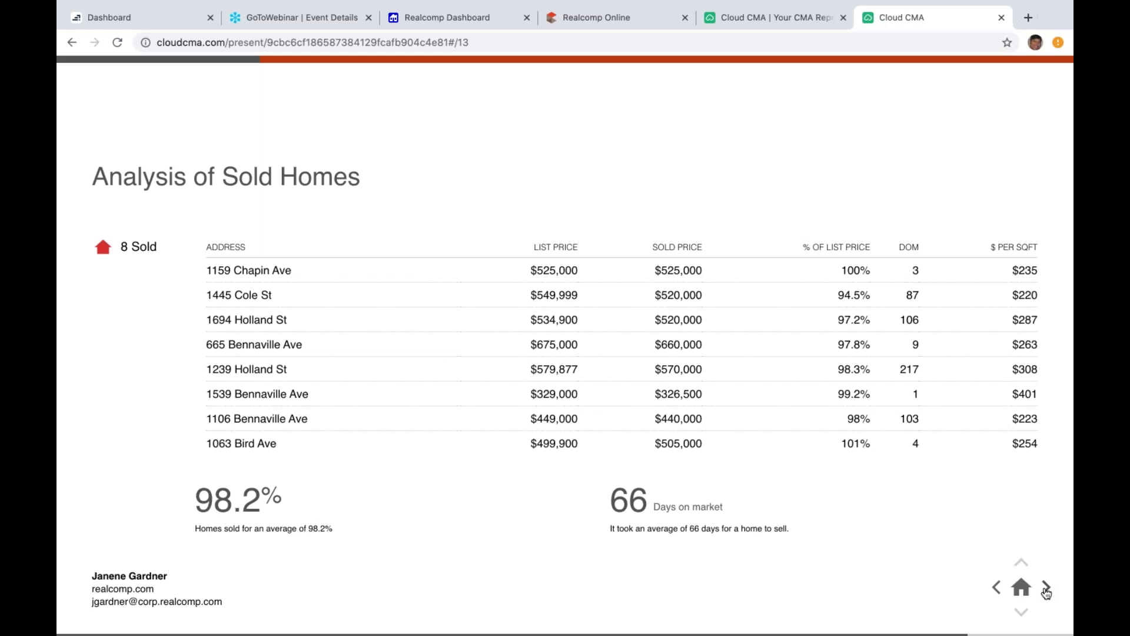
pyautogui.click(1047, 591)
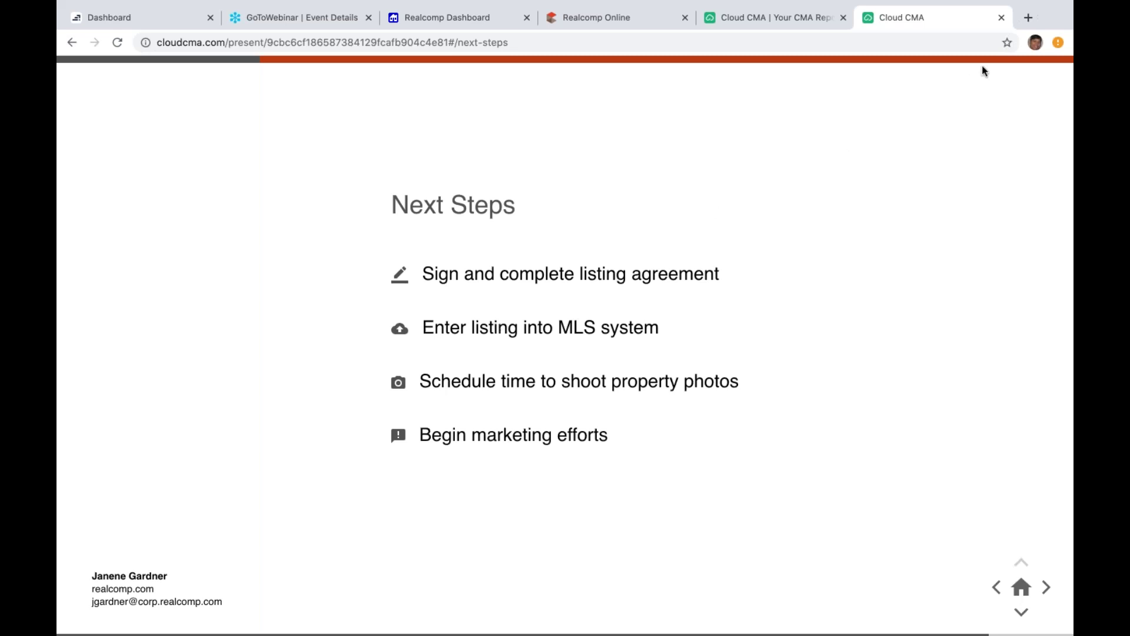
pyautogui.click(1001, 18)
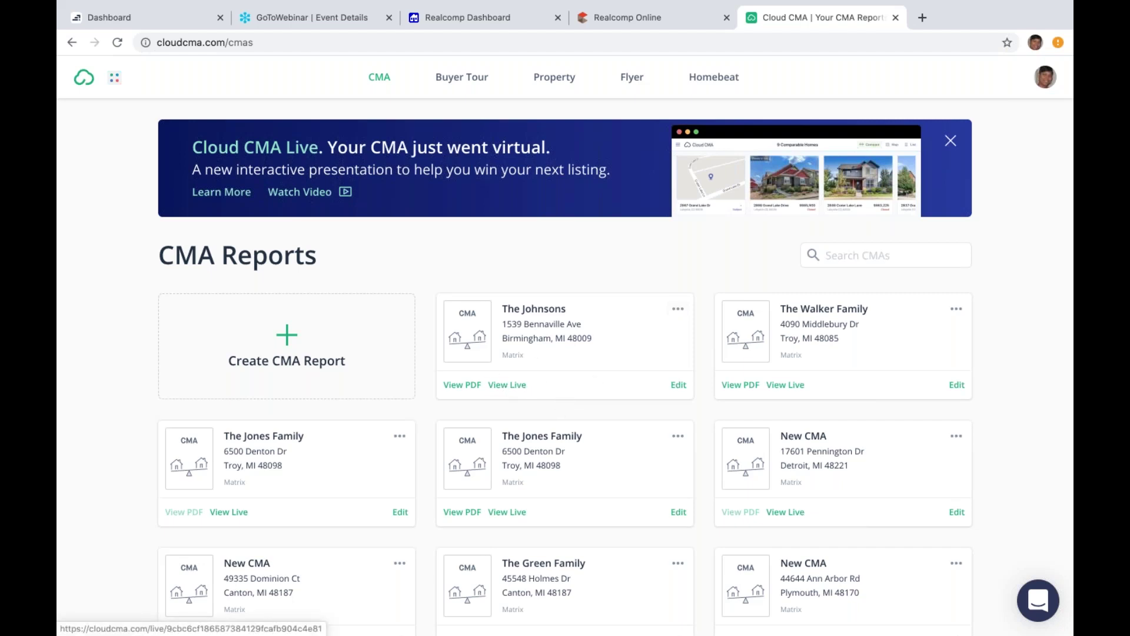
pyautogui.click(508, 385)
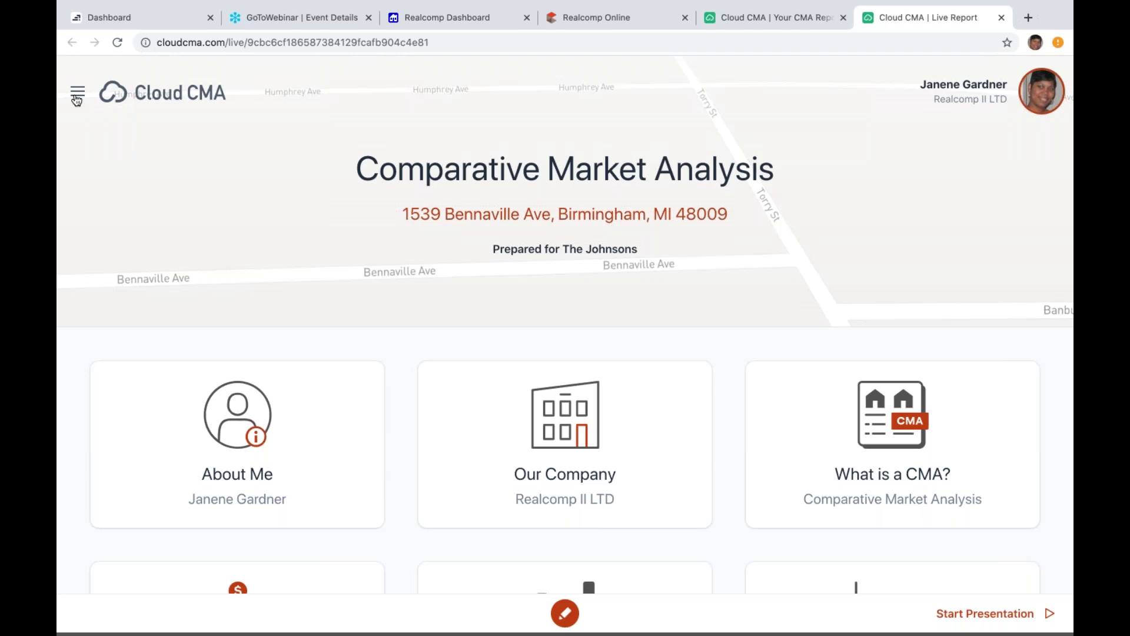
pyautogui.click(78, 93)
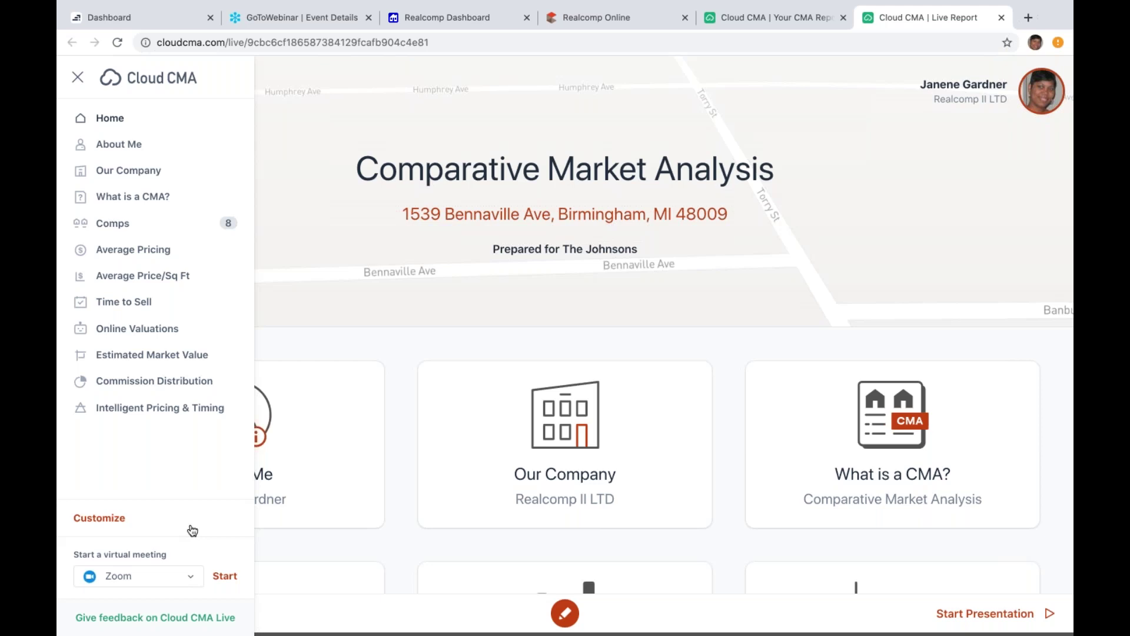
pyautogui.click(195, 579)
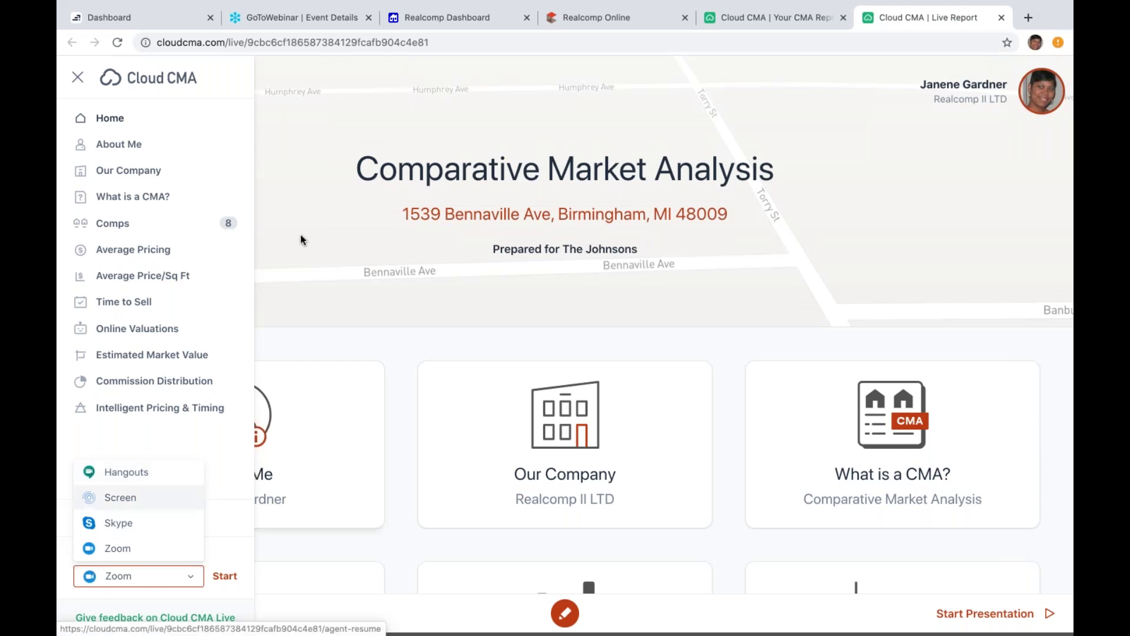
pyautogui.click(315, 309)
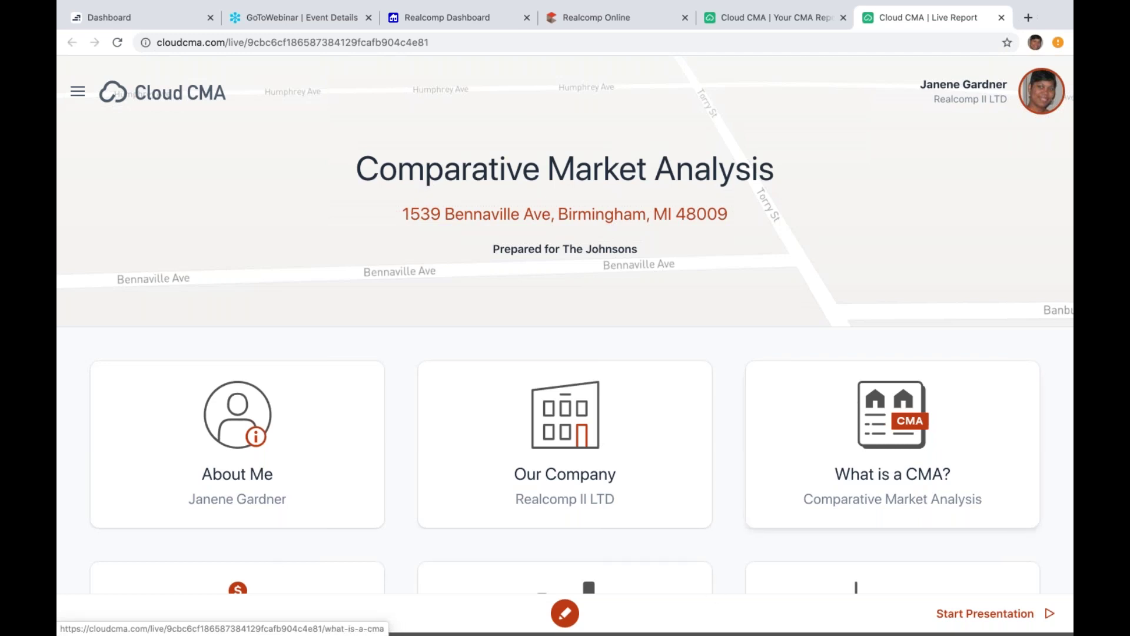
pyautogui.scroll(-3, 893, 442)
pyautogui.scroll(-3, 893, 447)
pyautogui.scroll(-2, 892, 448)
pyautogui.scroll(1, 893, 447)
pyautogui.scroll(7, 893, 448)
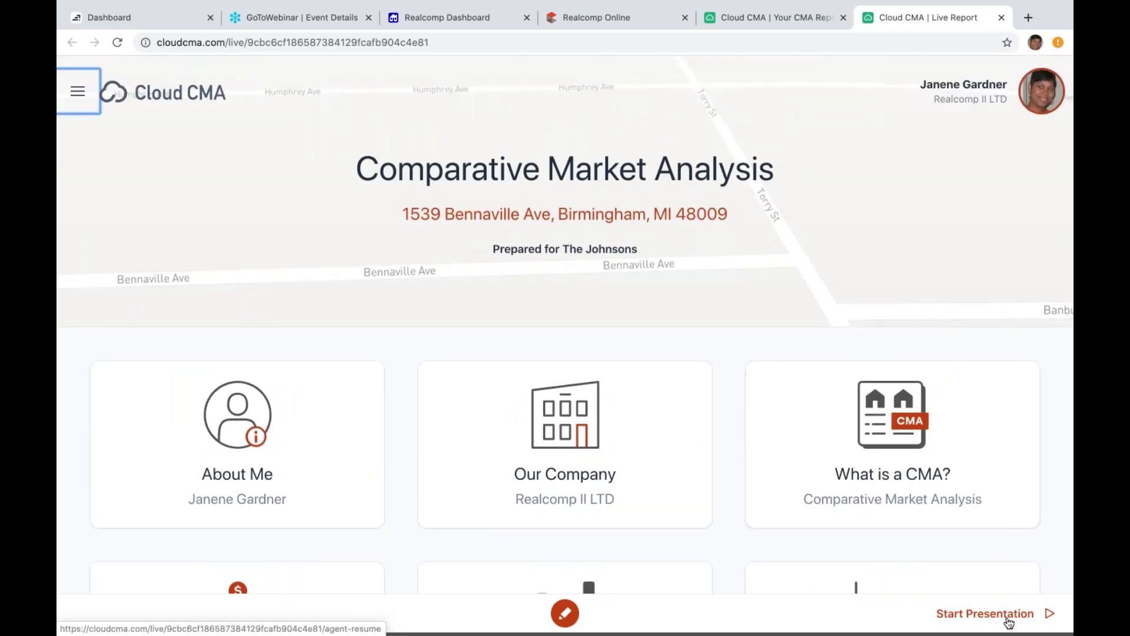
# Step: Start the presentation and advance past Our Company and What is a CMA? to the 8 Comparable Homes table
pyautogui.click(1008, 621)
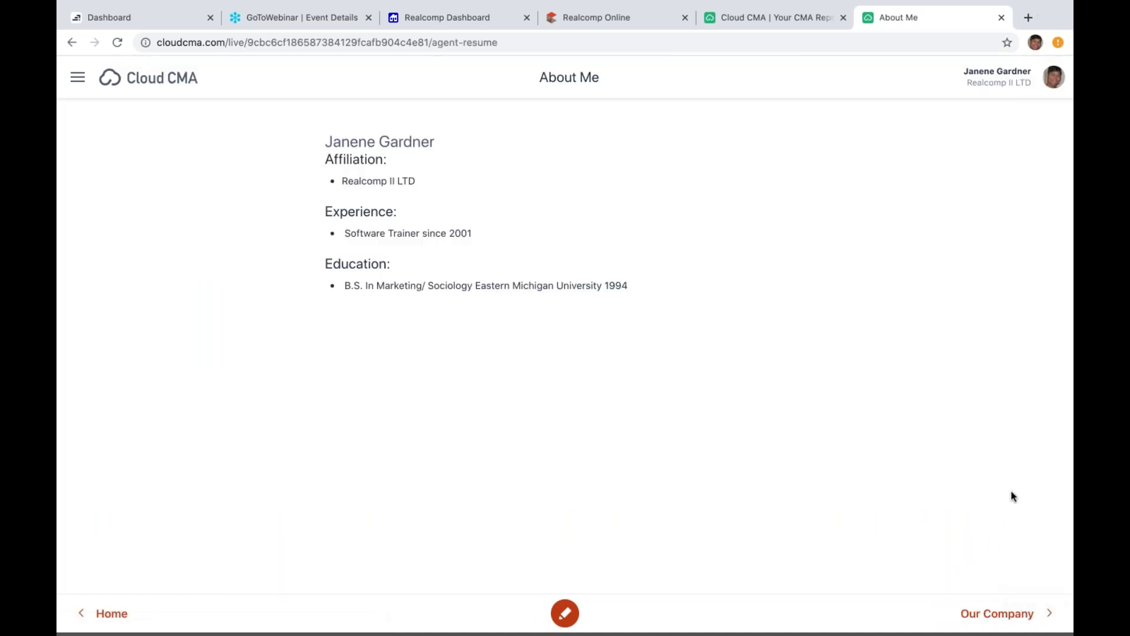
pyautogui.click(981, 615)
pyautogui.click(981, 615)
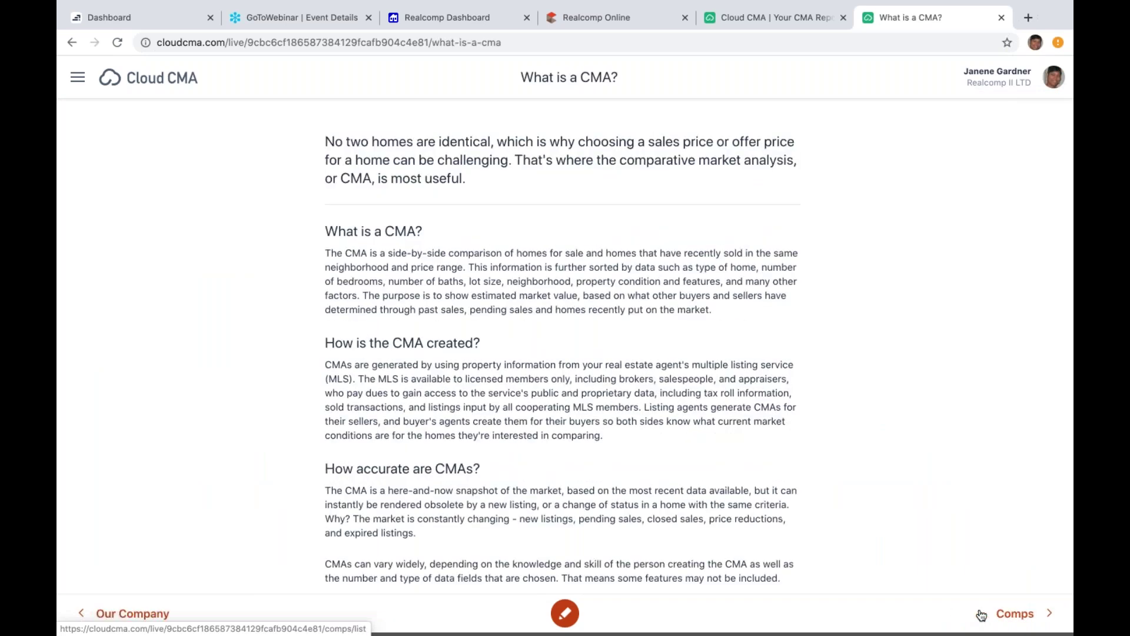
pyautogui.click(982, 615)
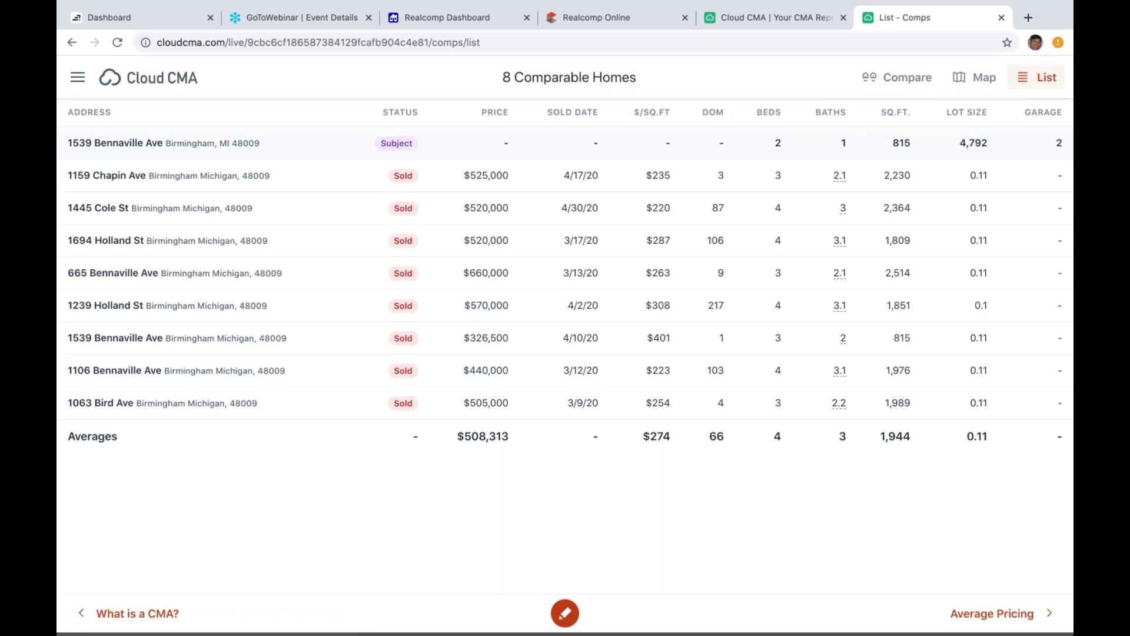
# Step: Switch the Comps page to the Map view, with price markers from $440K to $660K
pyautogui.click(978, 84)
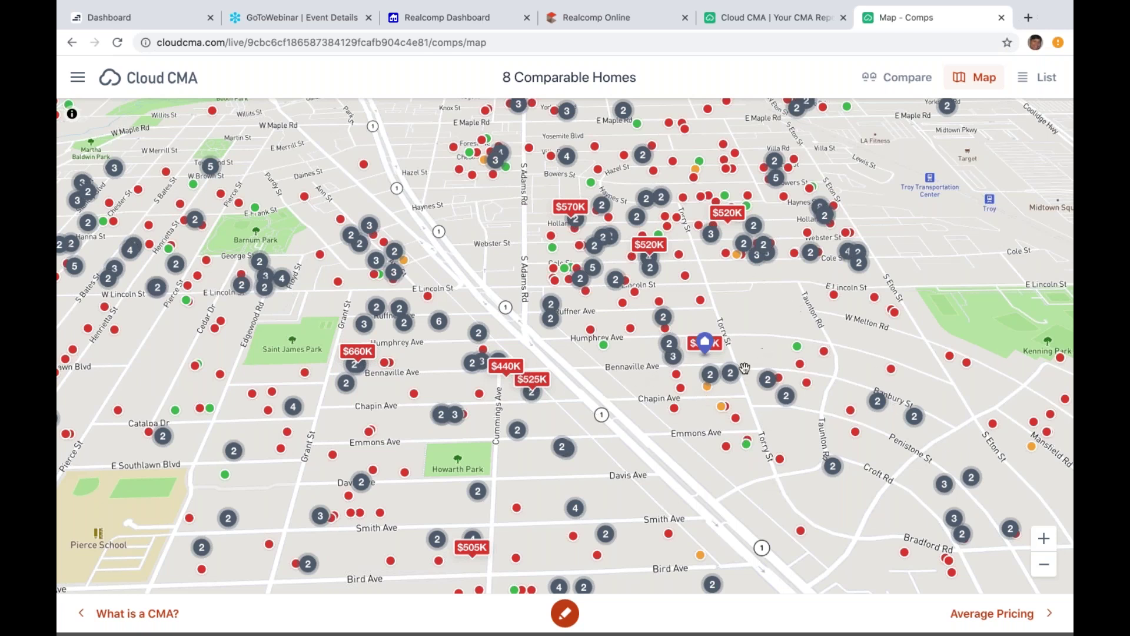
pyautogui.click(709, 389)
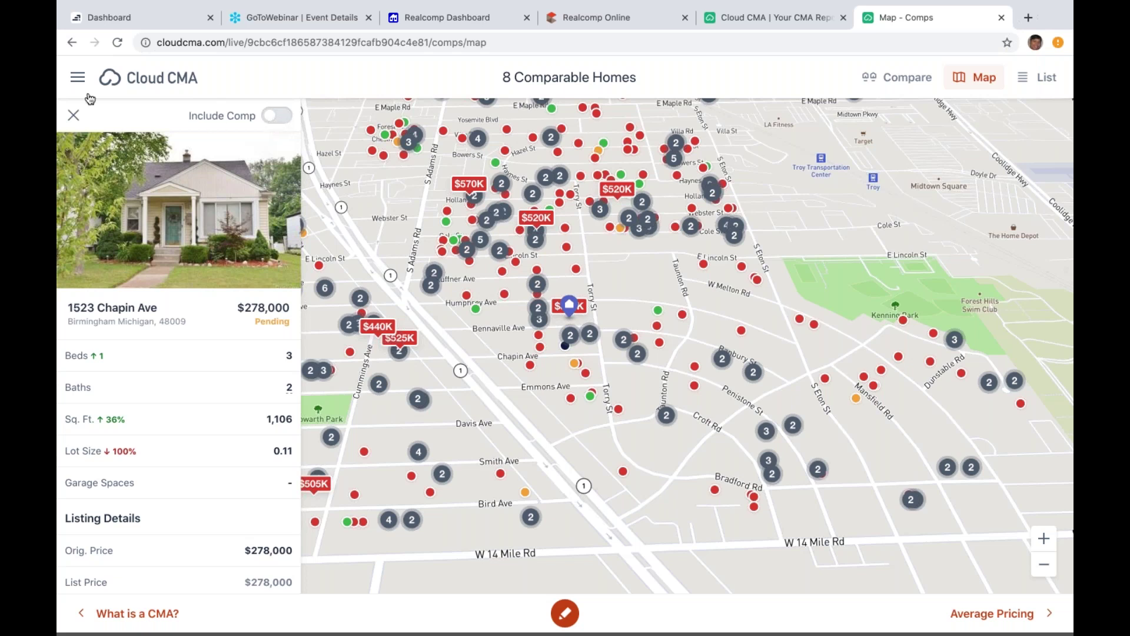
pyautogui.click(74, 115)
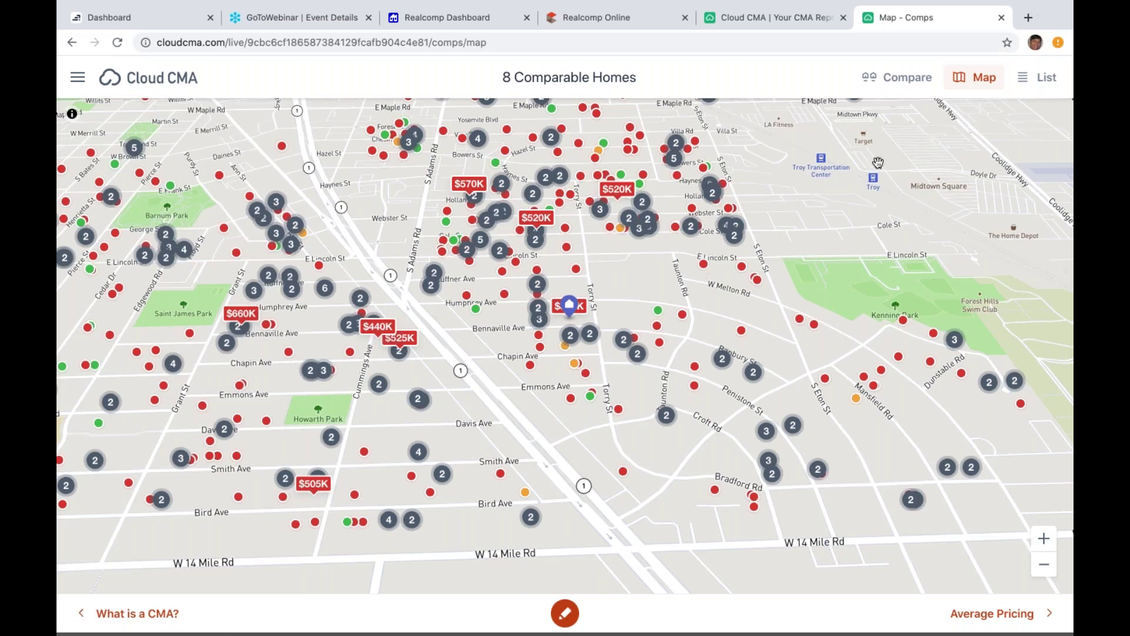
pyautogui.click(1029, 88)
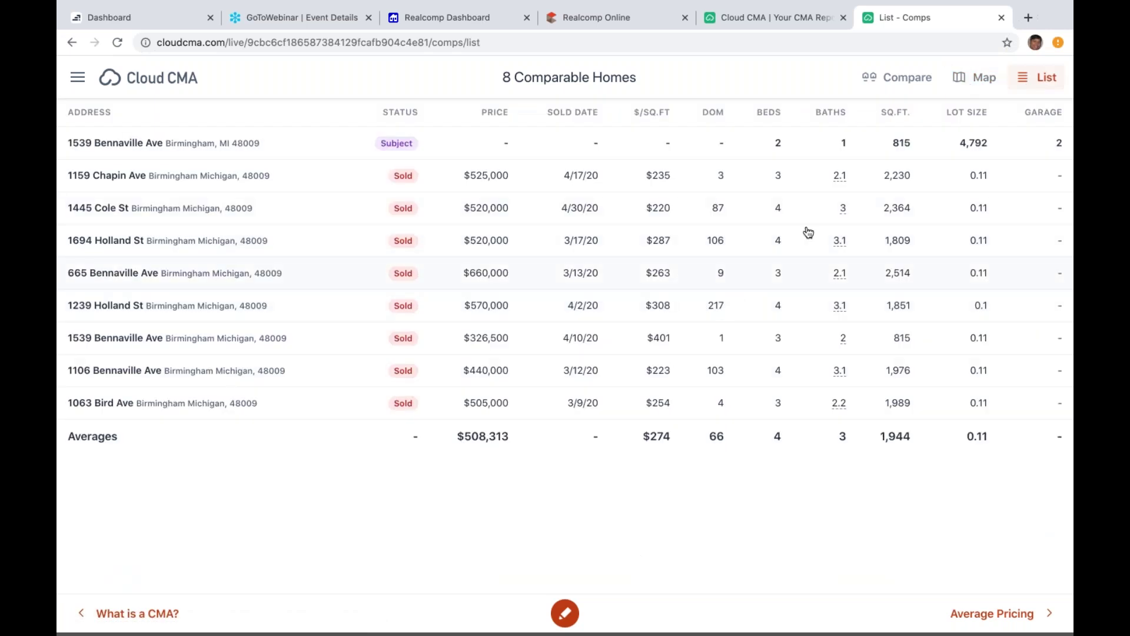
pyautogui.click(890, 84)
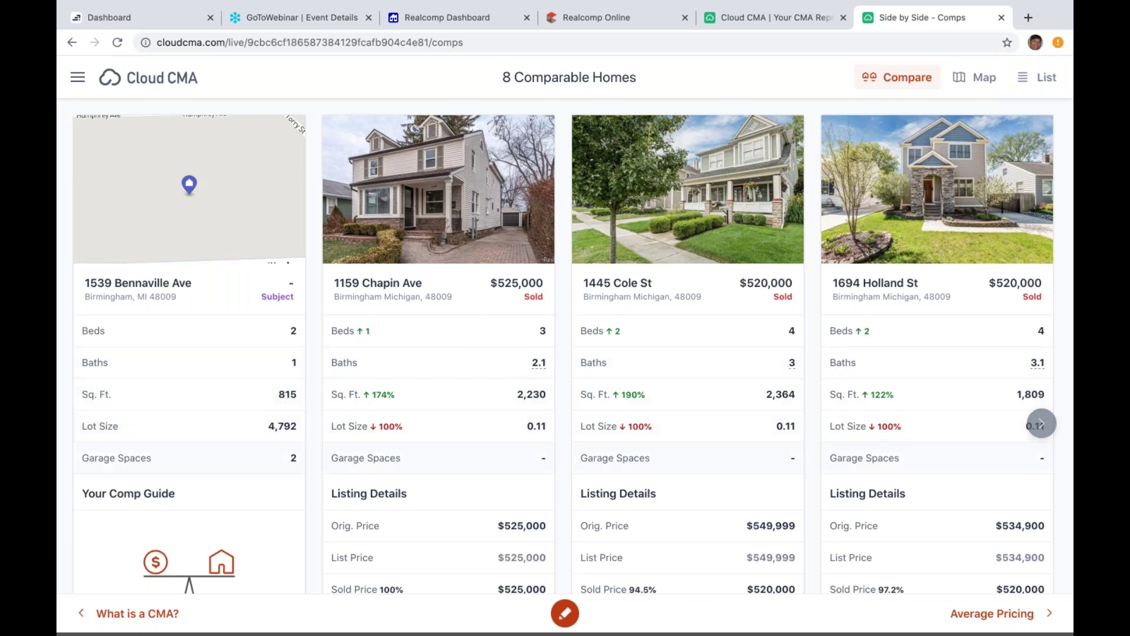
pyautogui.click(1041, 424)
pyautogui.click(1037, 426)
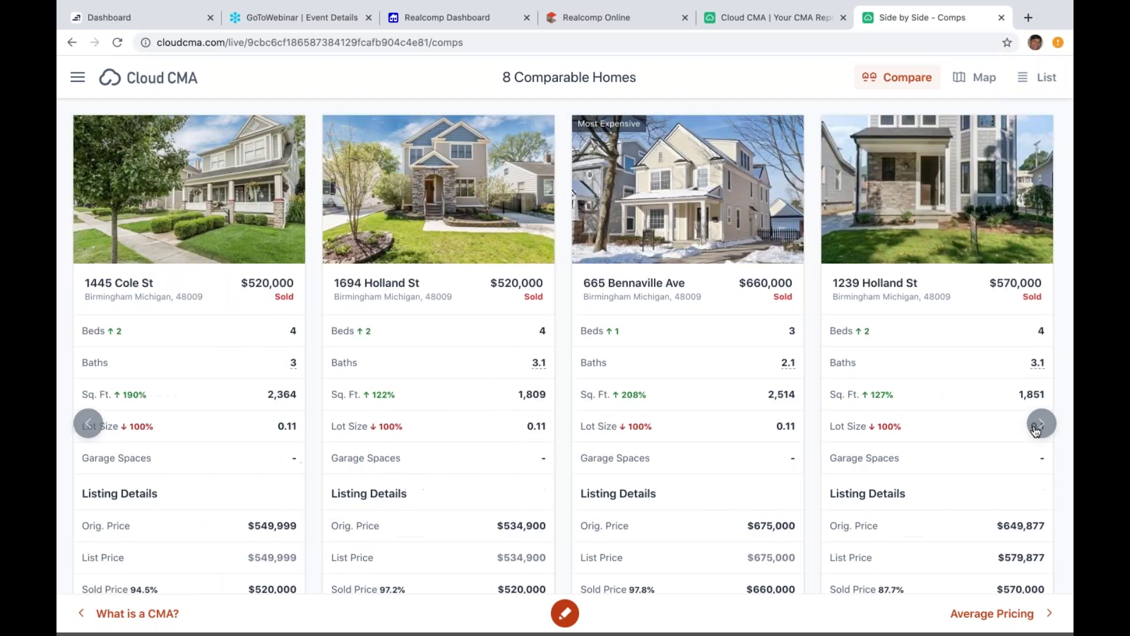
pyautogui.click(1039, 425)
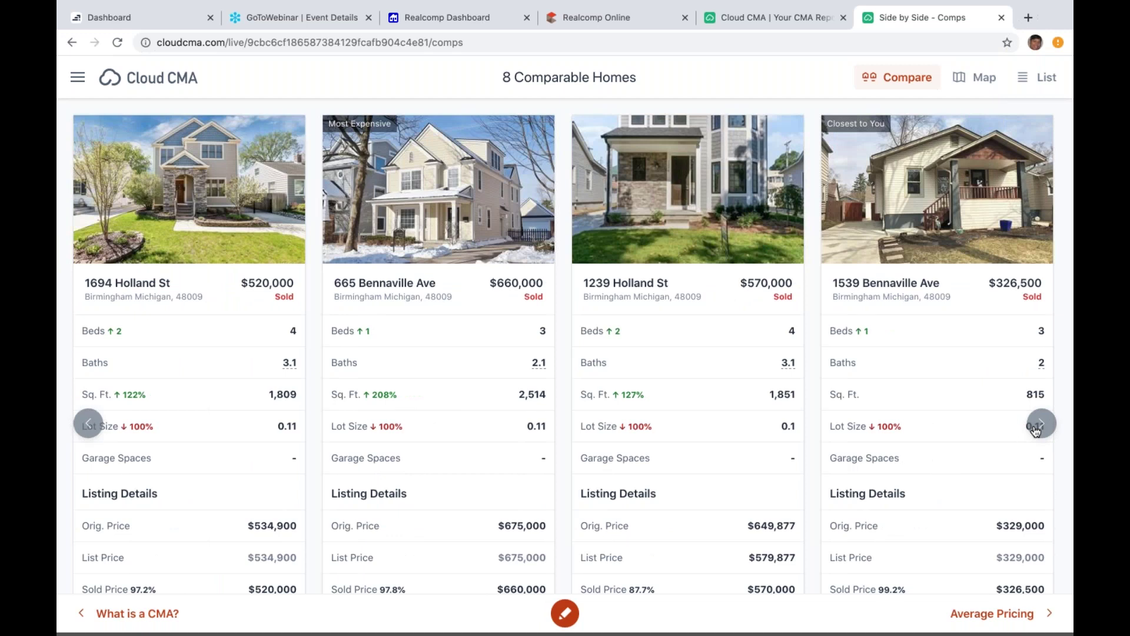
pyautogui.click(1038, 427)
pyautogui.click(1038, 428)
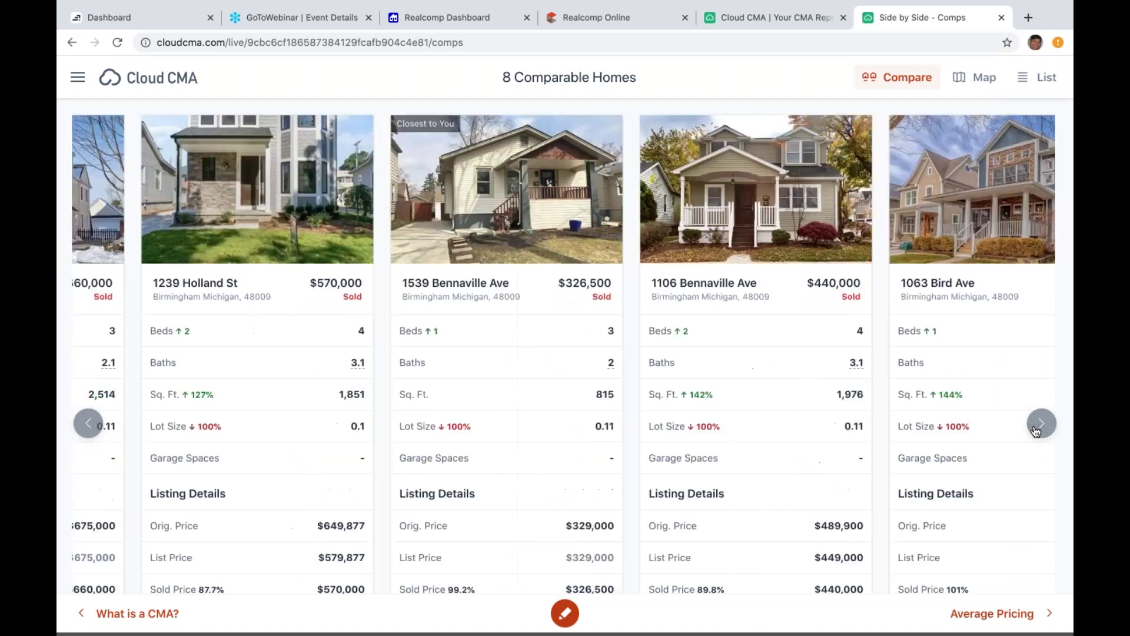
pyautogui.click(959, 225)
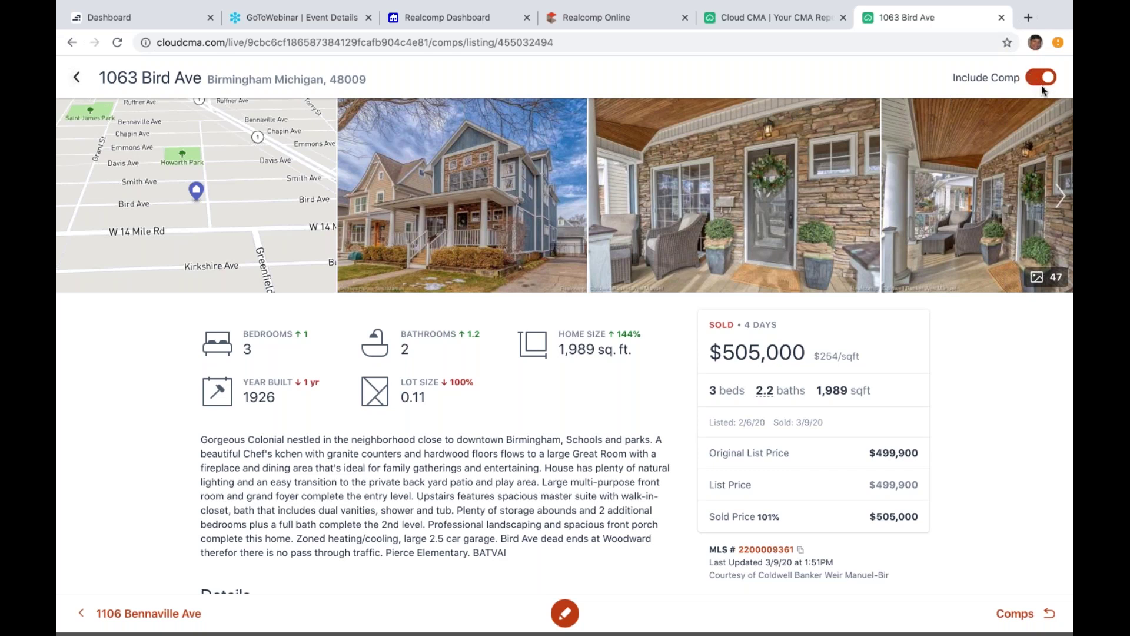
pyautogui.click(1037, 82)
# Step: Review the seven comps on the map and side by side, then open Average Pricing ($508,786 average)
pyautogui.click(79, 80)
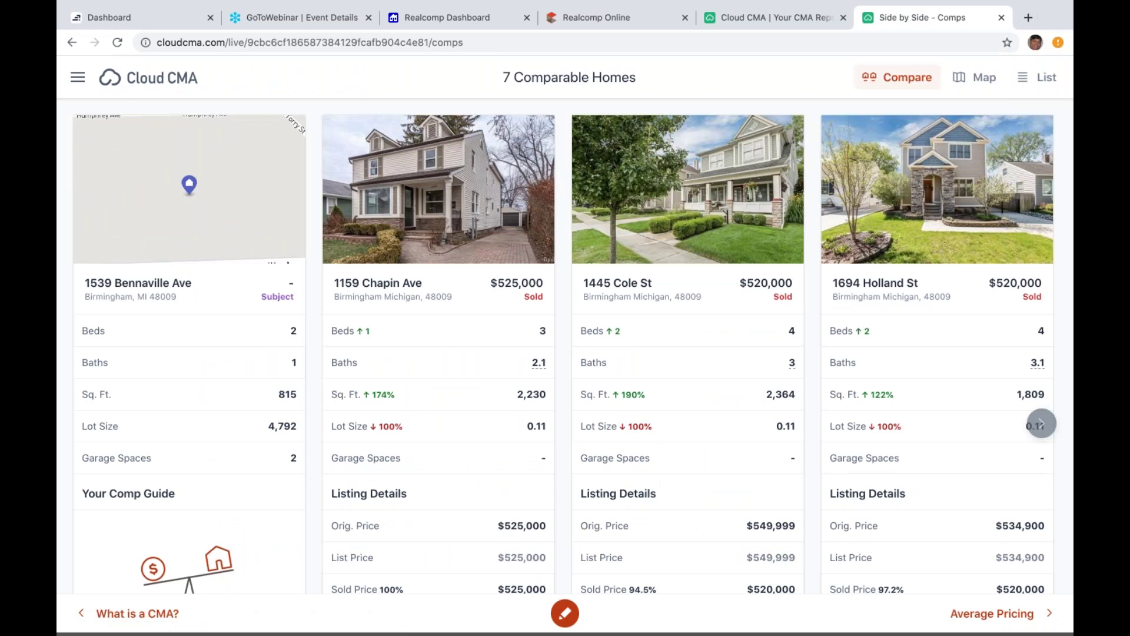
pyautogui.click(963, 86)
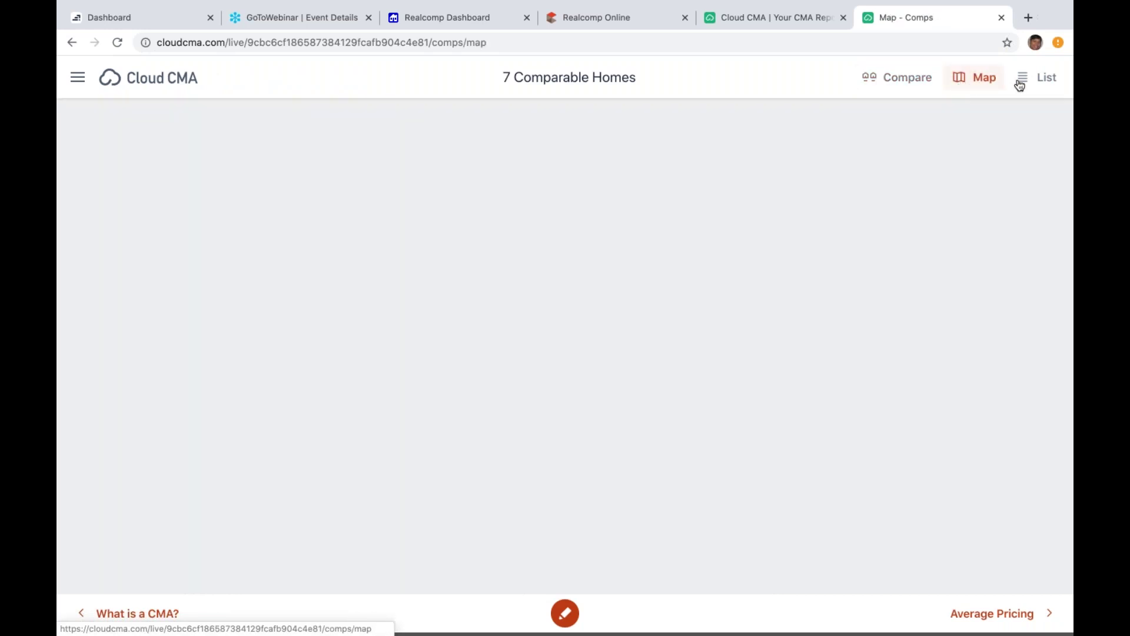
pyautogui.click(906, 83)
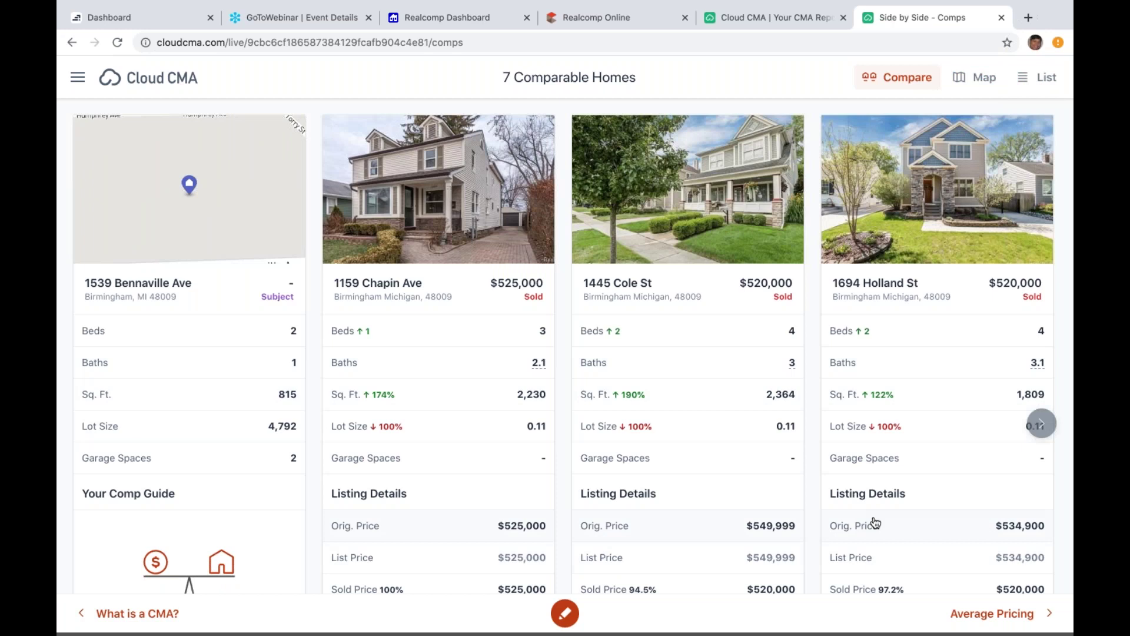
pyautogui.click(989, 622)
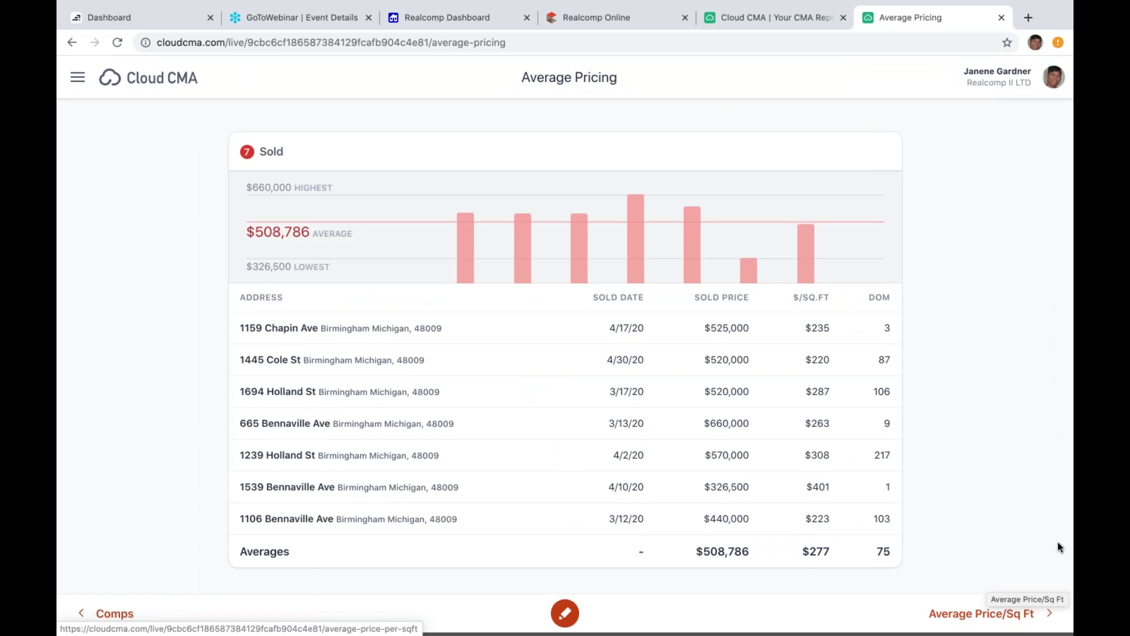
pyautogui.scroll(-1, 1065, 536)
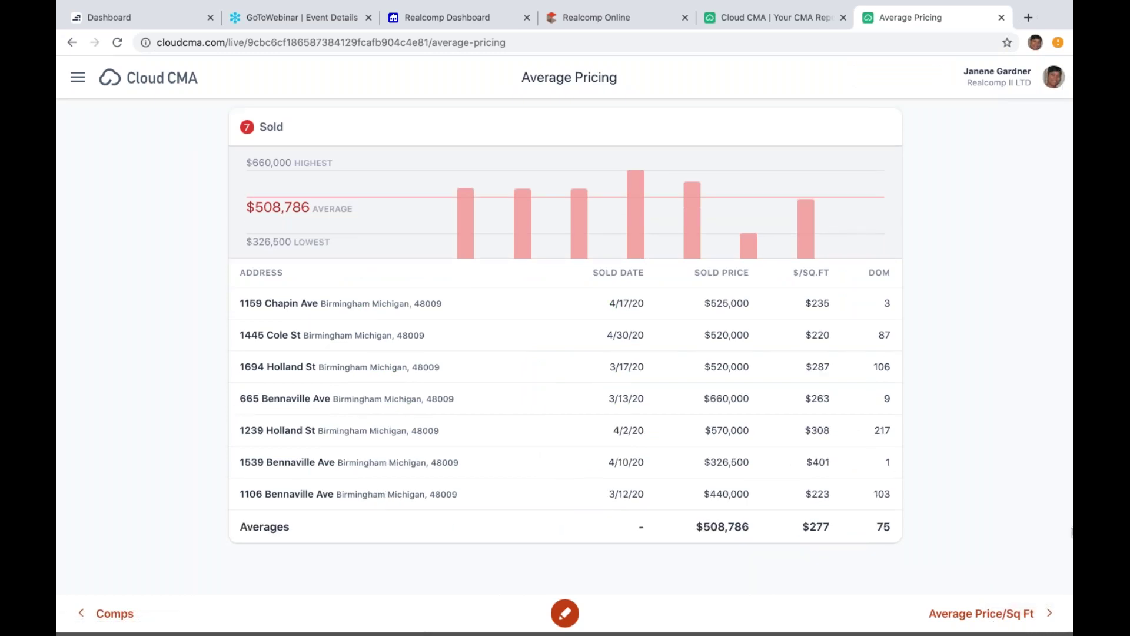
pyautogui.scroll(1, 1054, 559)
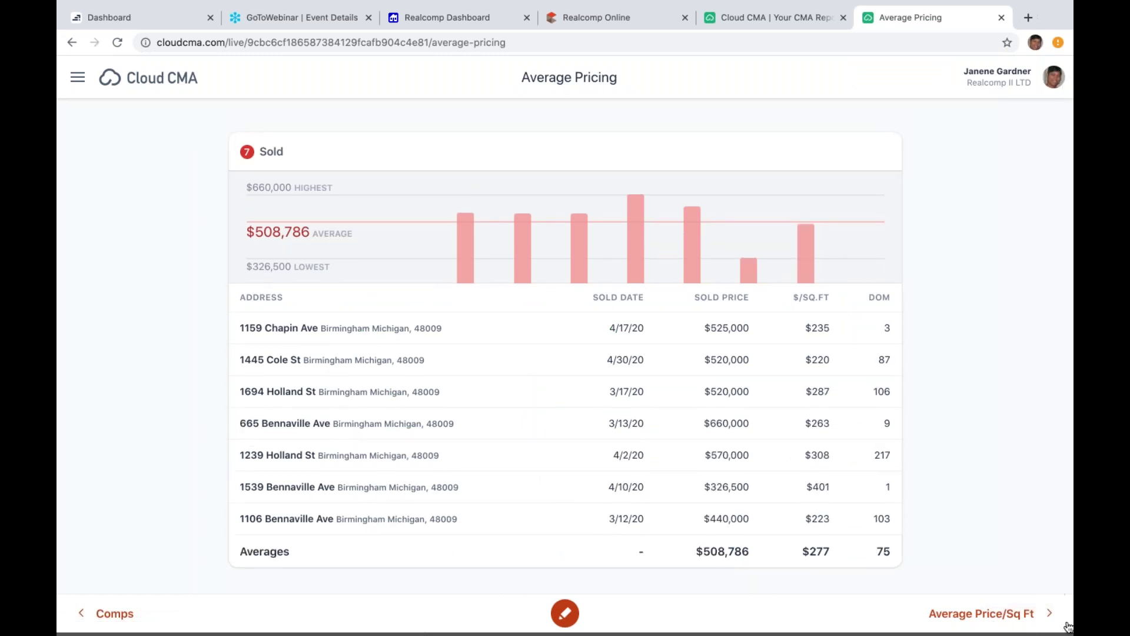
# Step: Show the Average Price/Sq. Ft. scatter chart at $277/sq.ft. and review its help explanation
pyautogui.click(1001, 614)
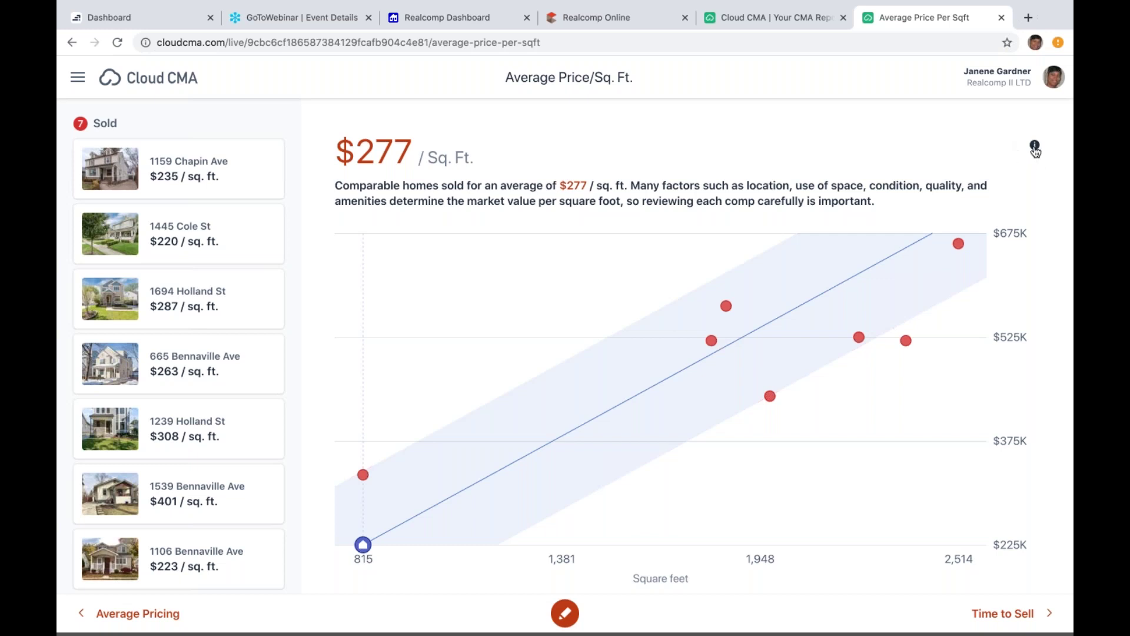
pyautogui.click(1034, 147)
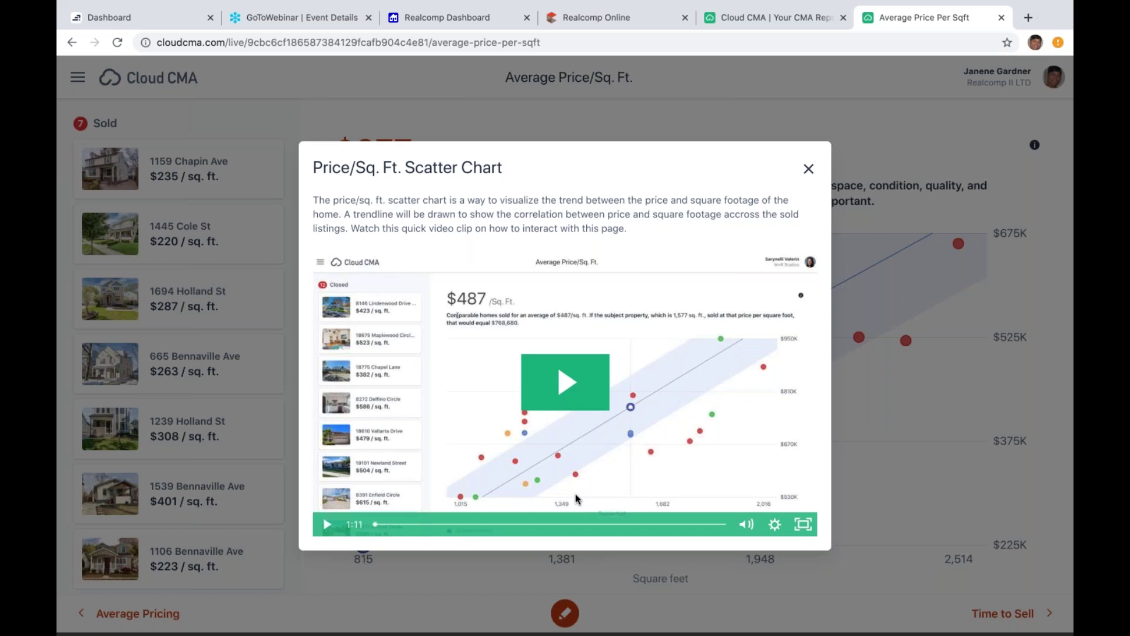
pyautogui.click(810, 170)
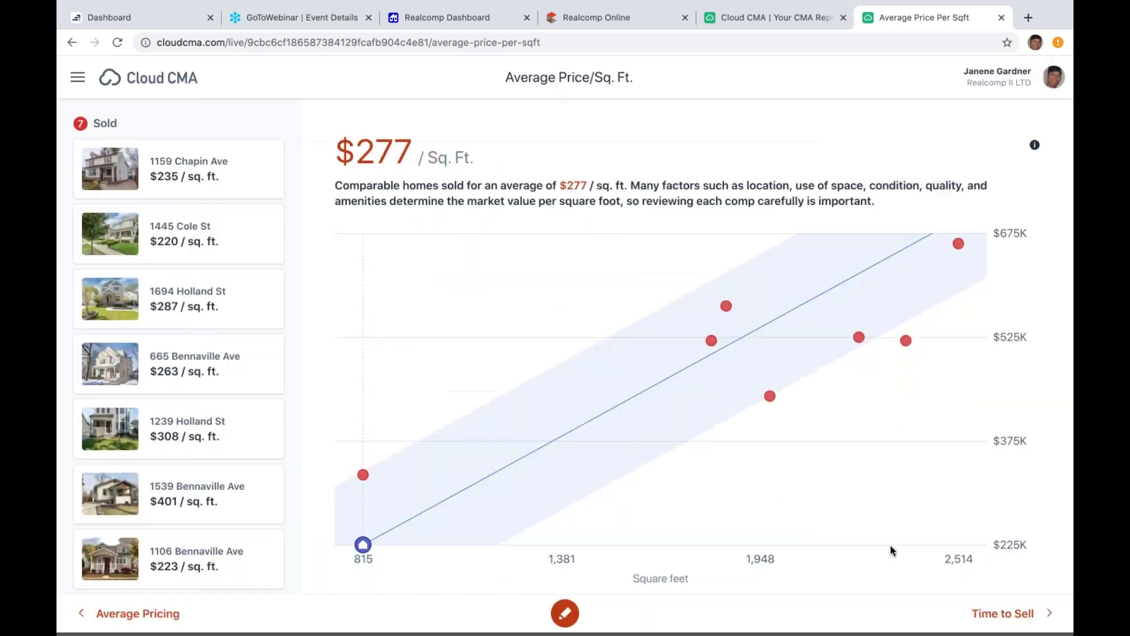
# Step: Move to the Time to Sell page: 75 average days on market at 95.2% of list price
pyautogui.click(1002, 616)
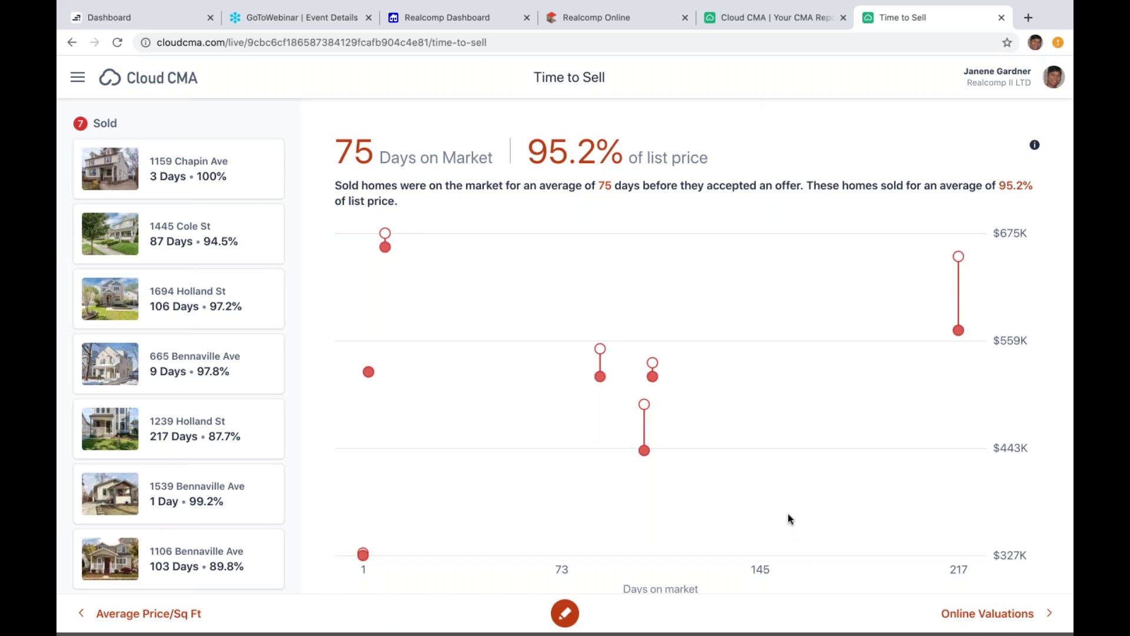
# Step: Read the Online Valuations Zestimate accuracy explanation, then advance to the Estimated Market Value page
pyautogui.click(968, 621)
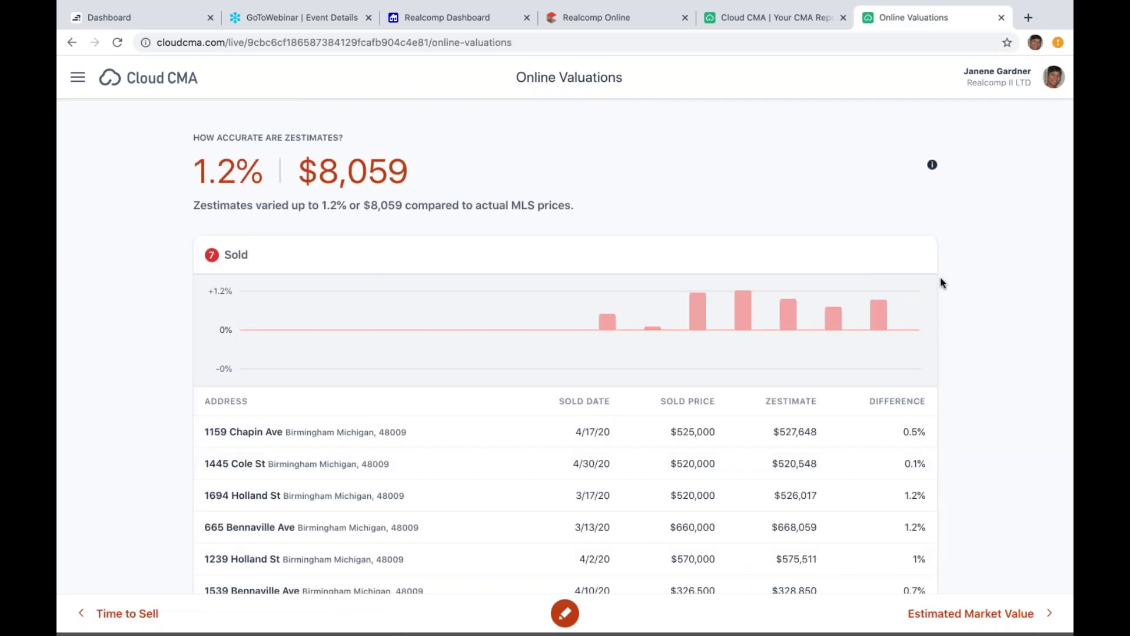
pyautogui.click(933, 167)
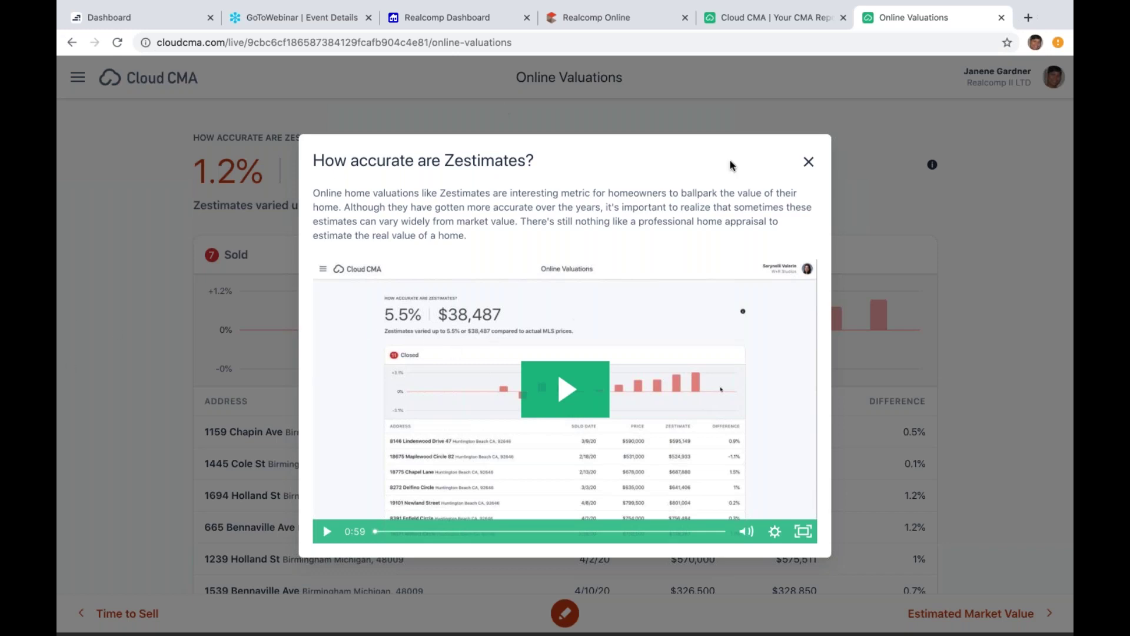
pyautogui.click(809, 162)
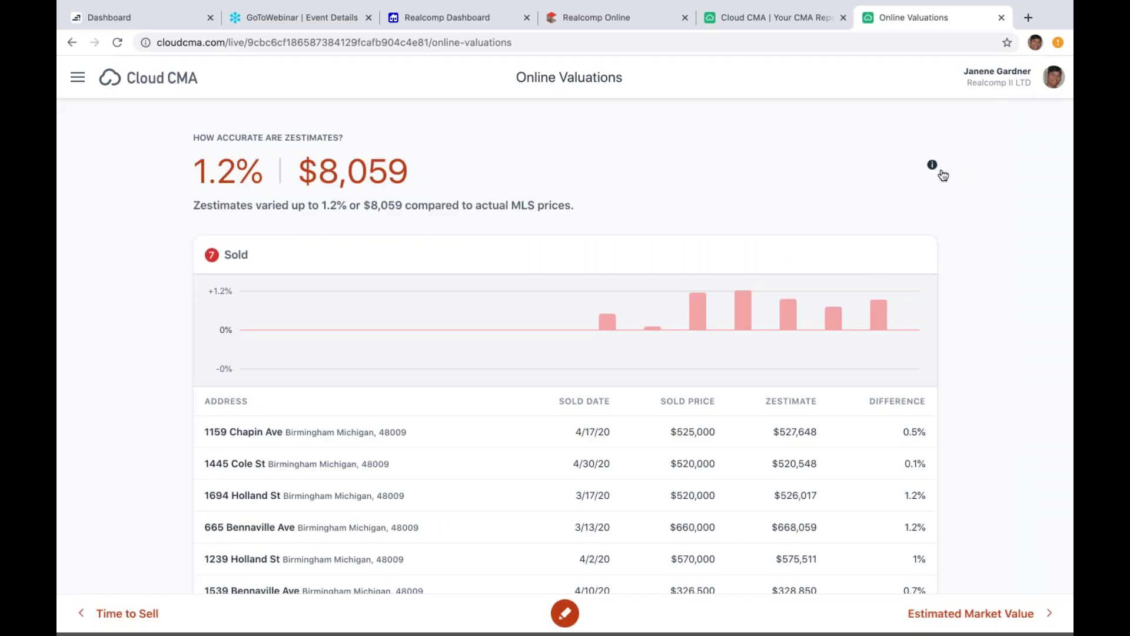
pyautogui.click(1002, 613)
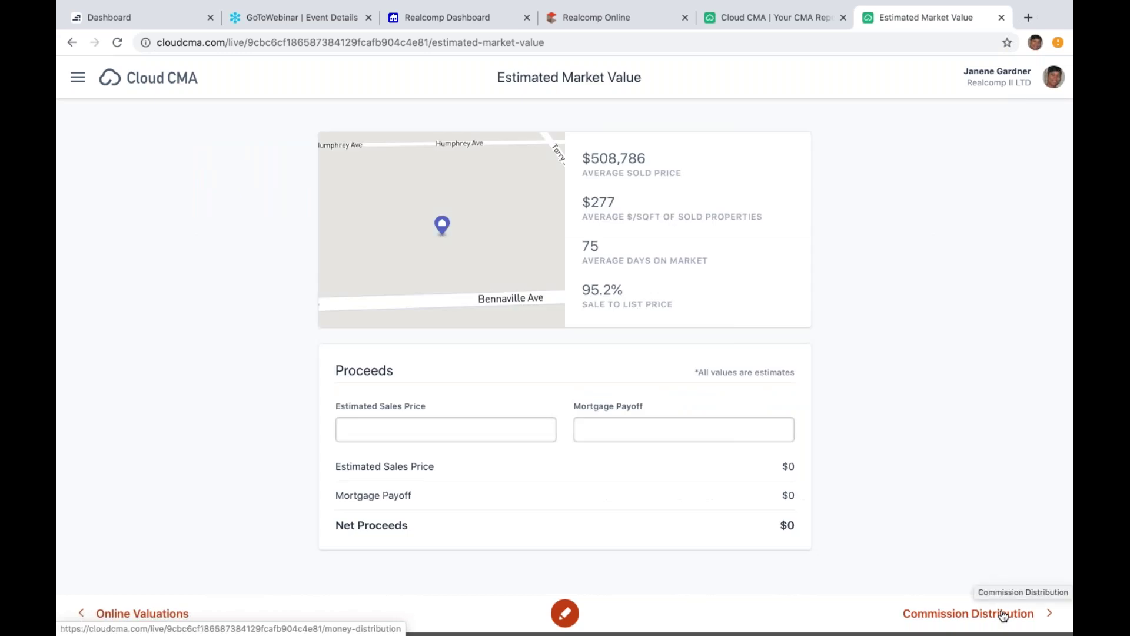
# Step: Page forward past Commission Distribution and Intelligent Pricing & Timing to the report's home page
pyautogui.click(1004, 613)
pyautogui.click(1004, 614)
pyautogui.click(1004, 613)
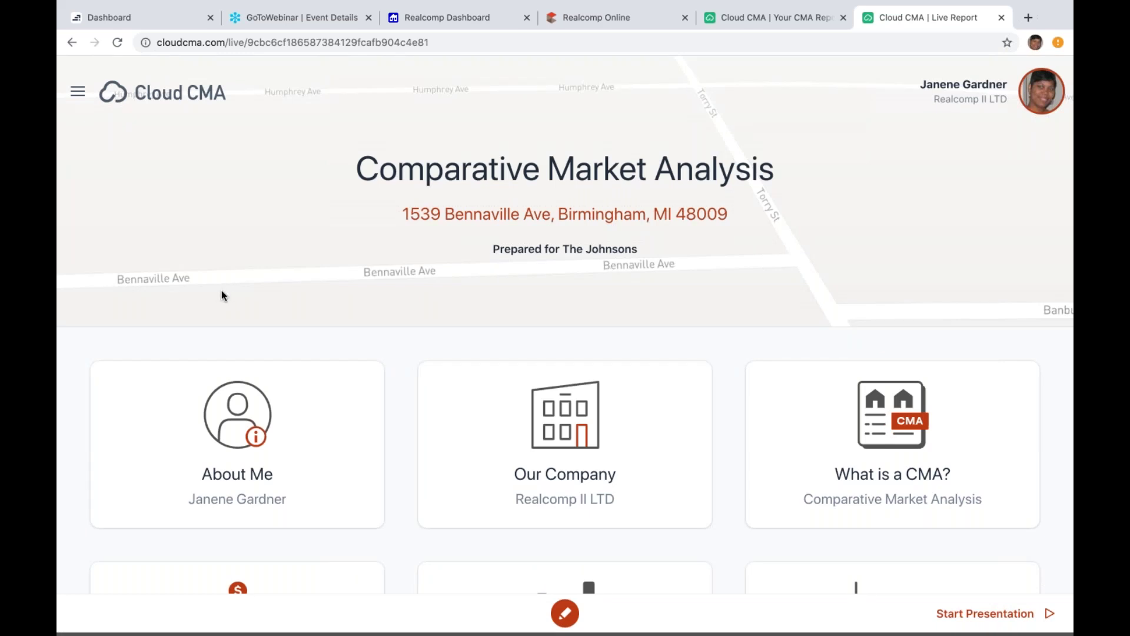
# Step: Jump to the Intelligent Pricing & Timing page from the report's page list and dismiss the Look Up notice
pyautogui.click(78, 93)
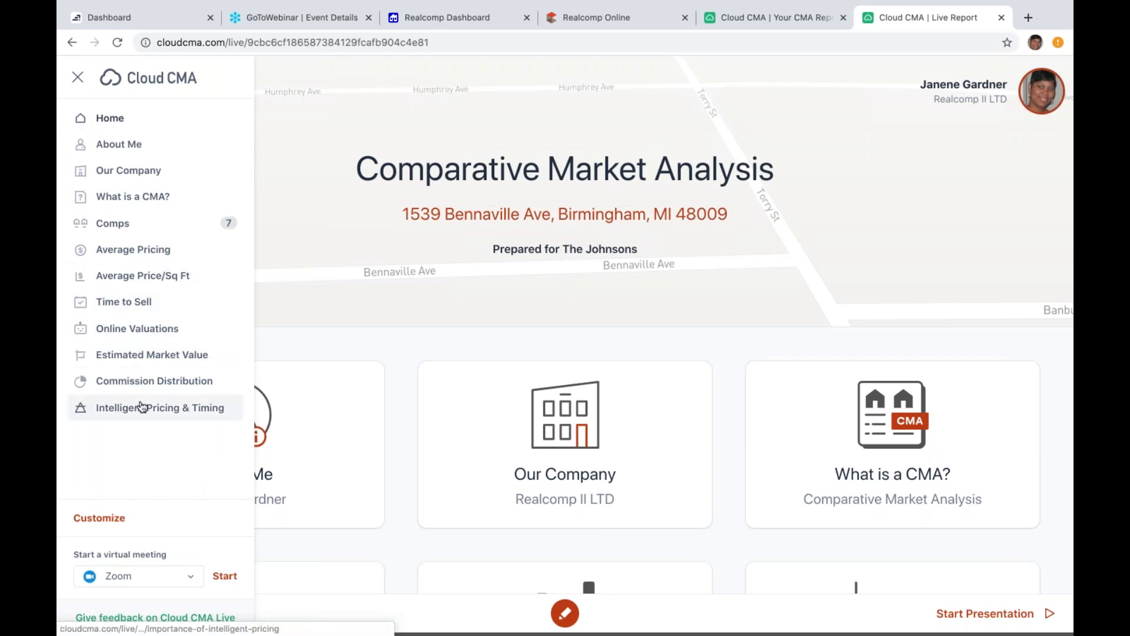
pyautogui.press('ctrl+super+d')
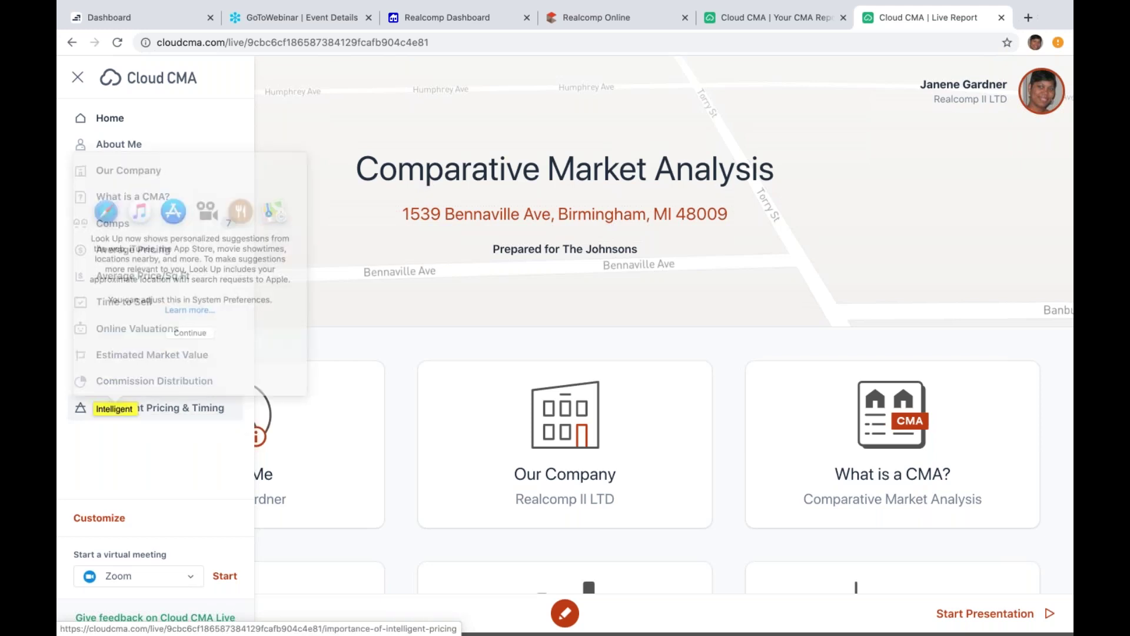
pyautogui.click(115, 408)
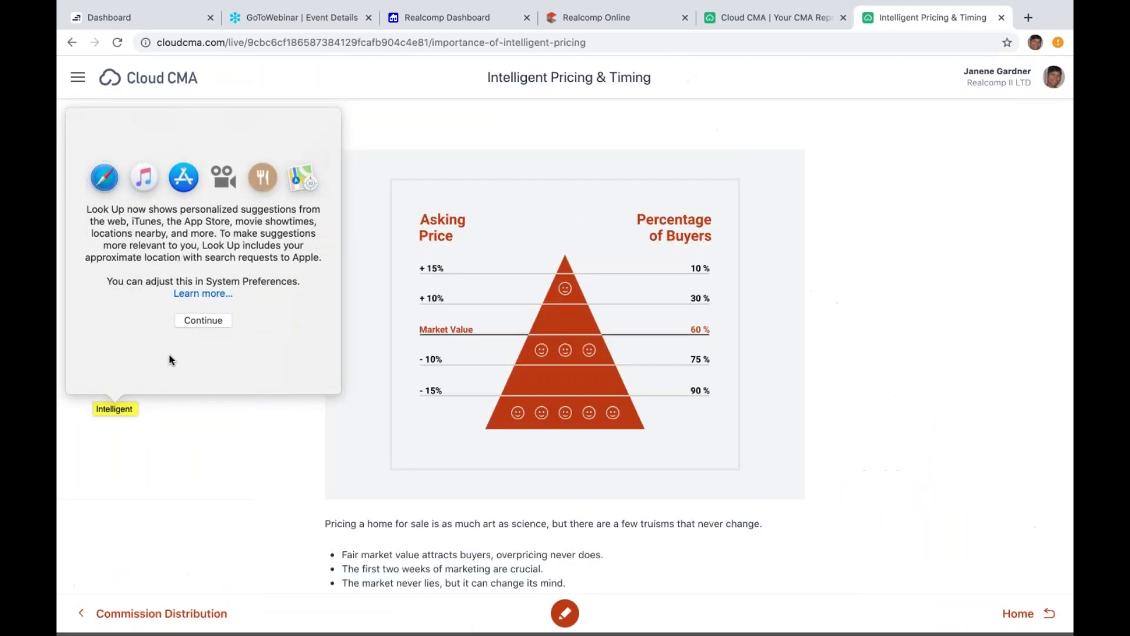
pyautogui.click(210, 320)
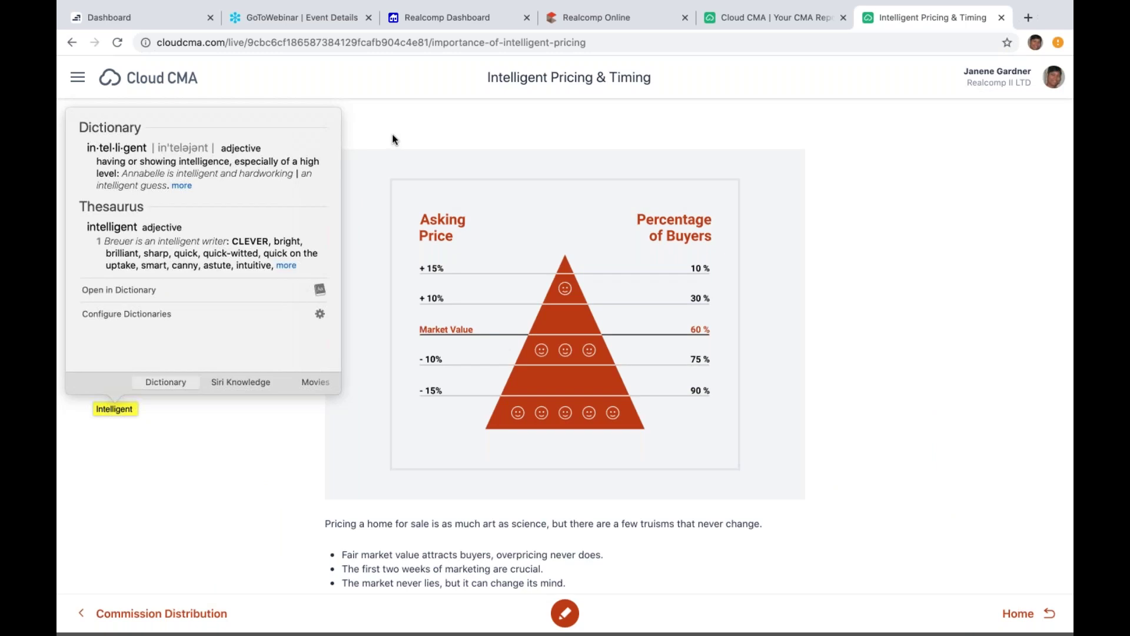
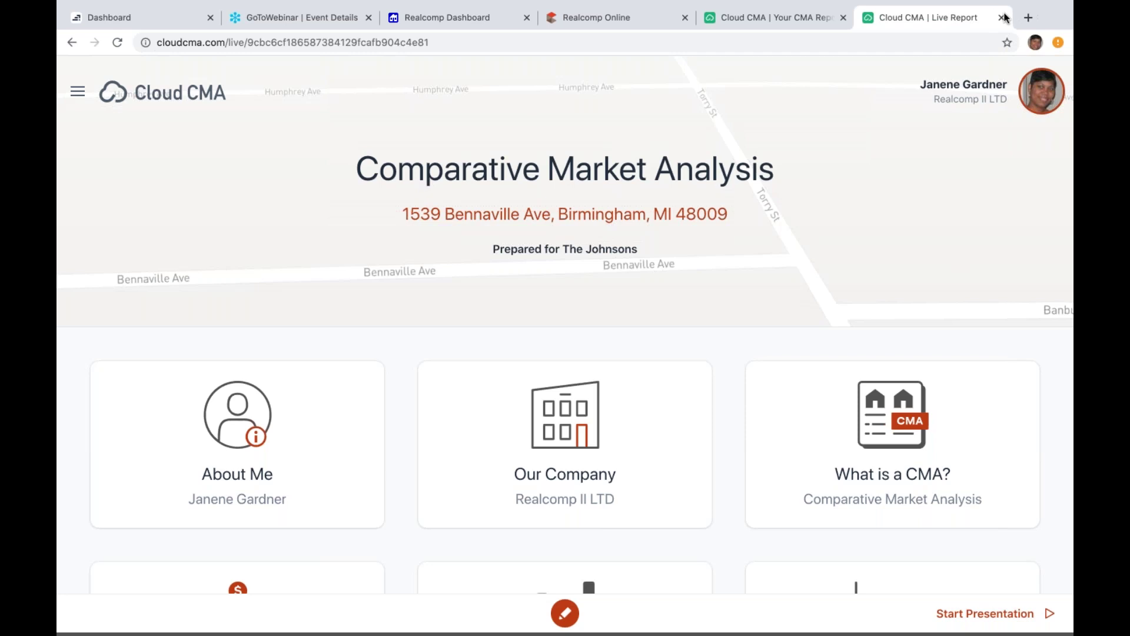
# Step: Close the live report and look at the Johnsons report's link options menu
pyautogui.click(1002, 17)
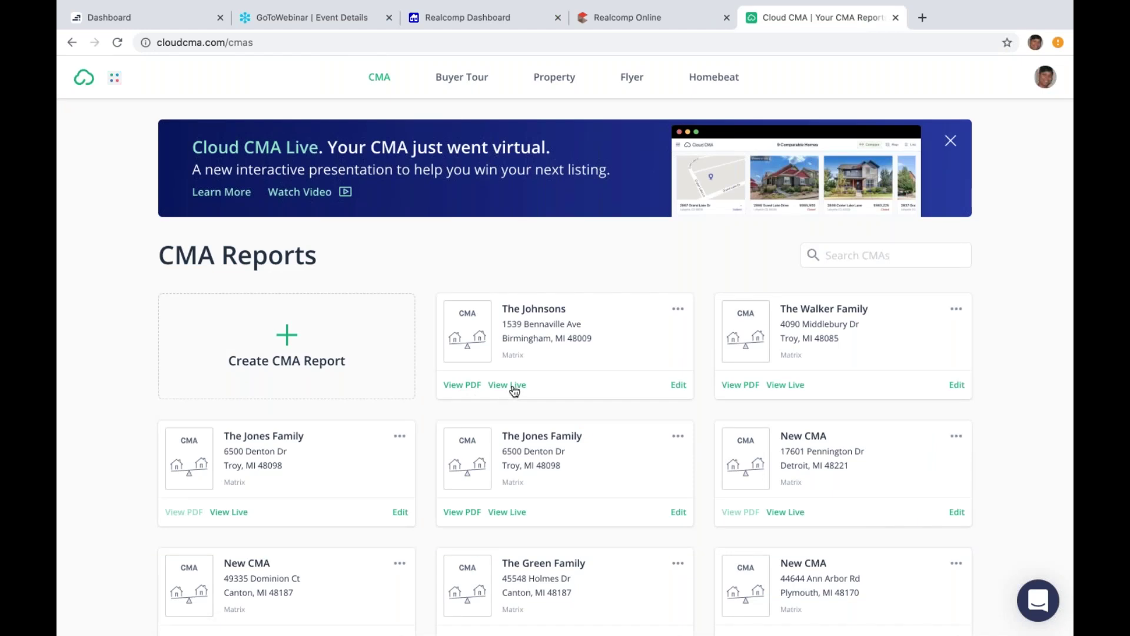
pyautogui.click(678, 311)
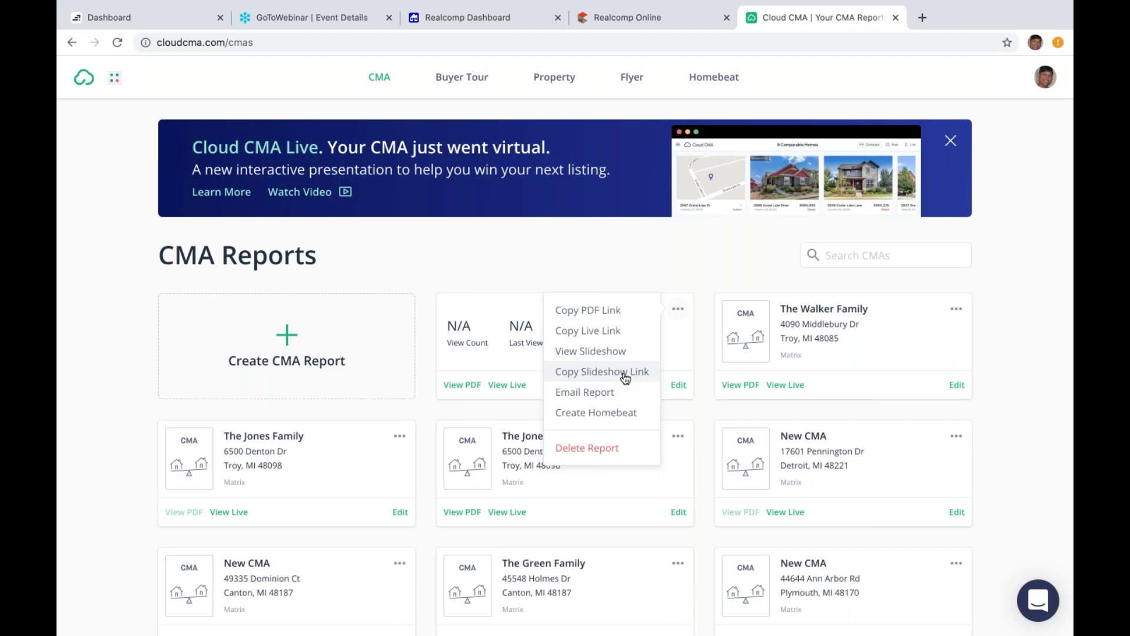
pyautogui.click(416, 257)
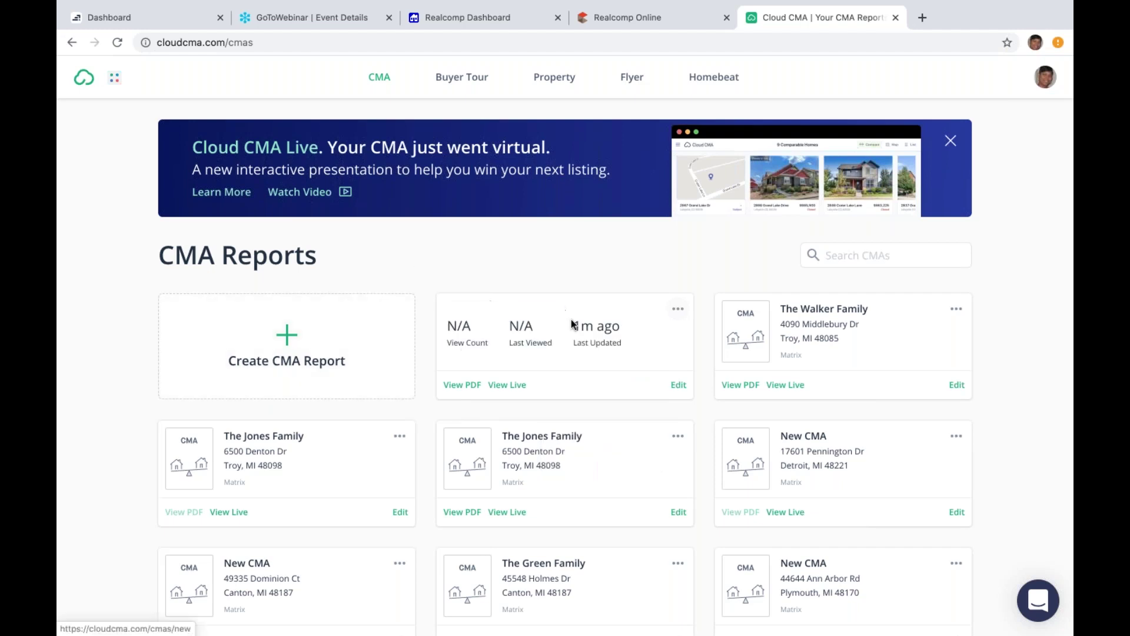
# Step: Review the Johnsons report's link options again, then close Cloud CMA
pyautogui.click(681, 309)
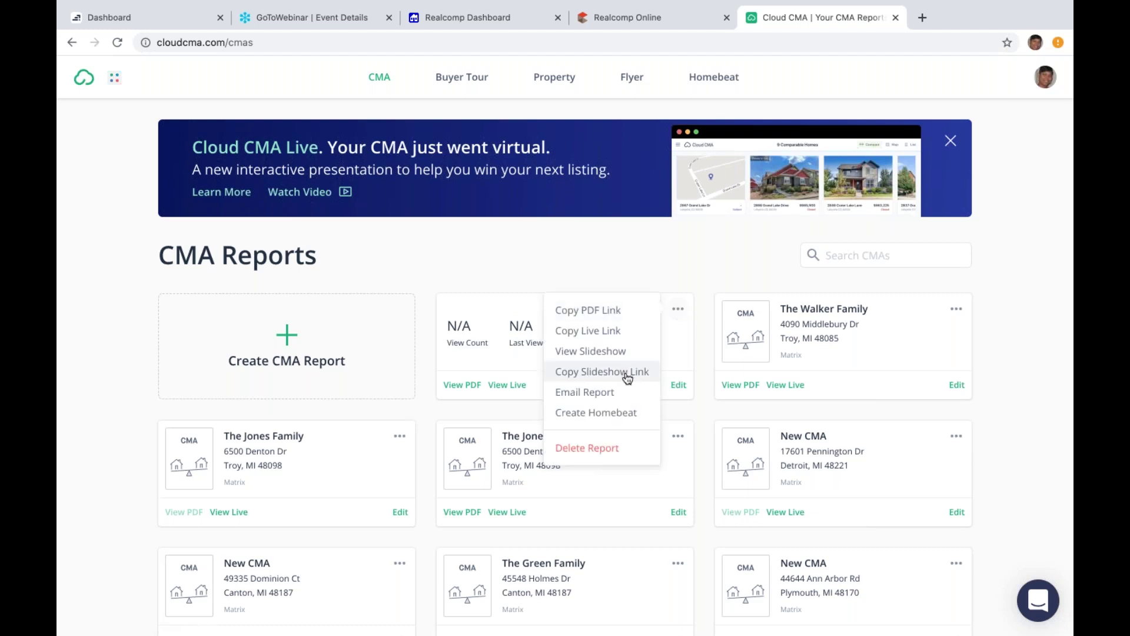
pyautogui.click(520, 411)
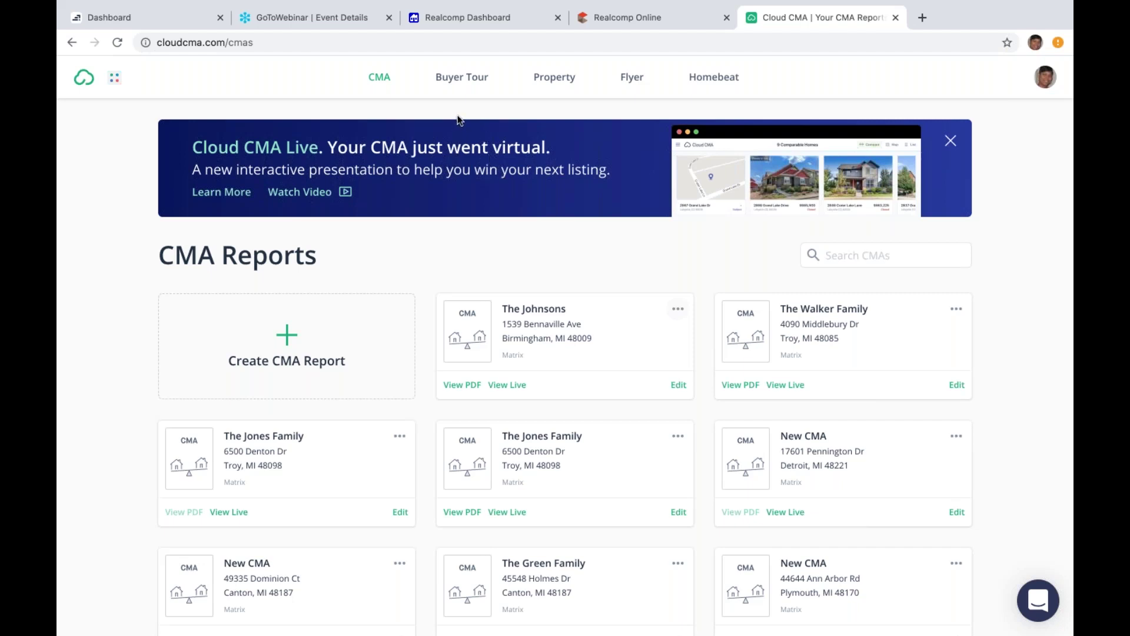
pyautogui.click(896, 18)
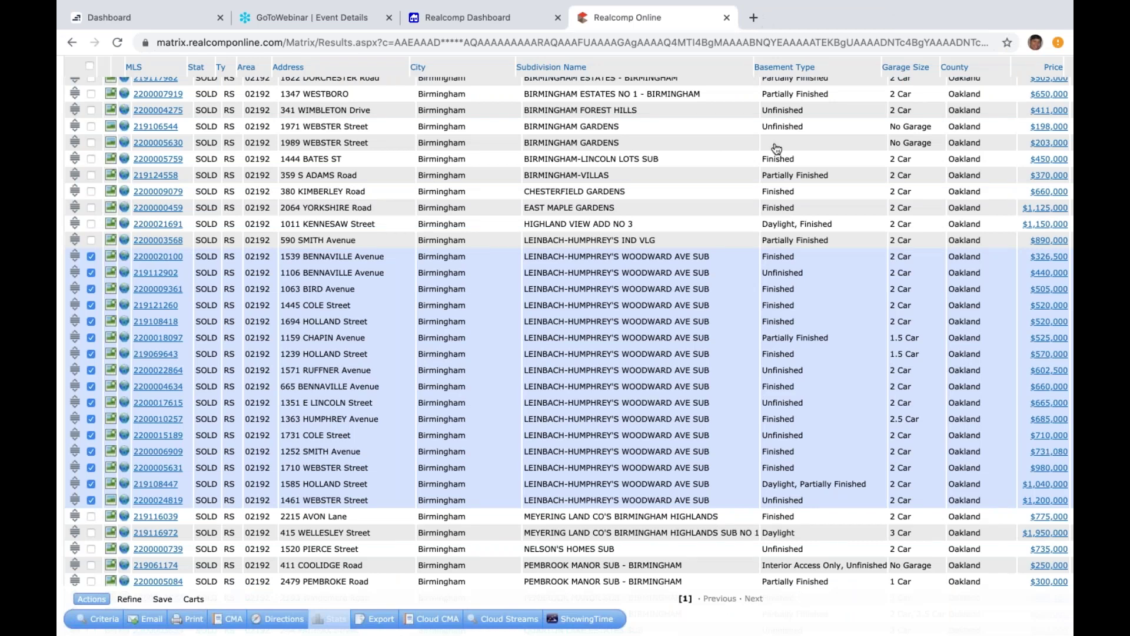
# Step: Glance at the Realcomp Dashboard, then return to the Matrix results at the top of the list
pyautogui.click(473, 18)
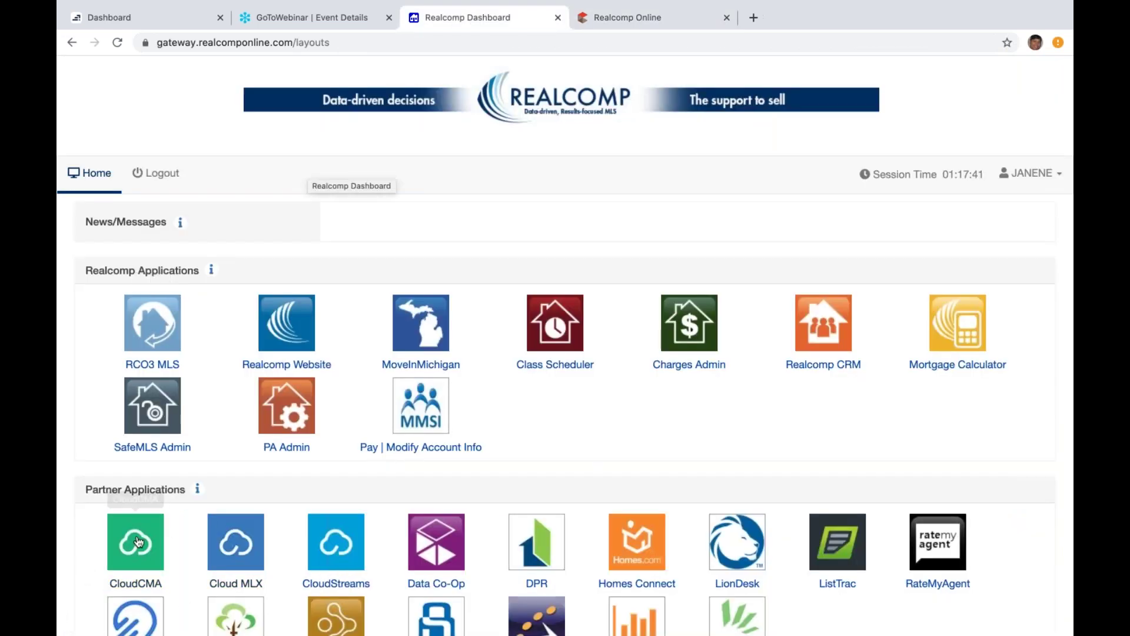
pyautogui.click(610, 18)
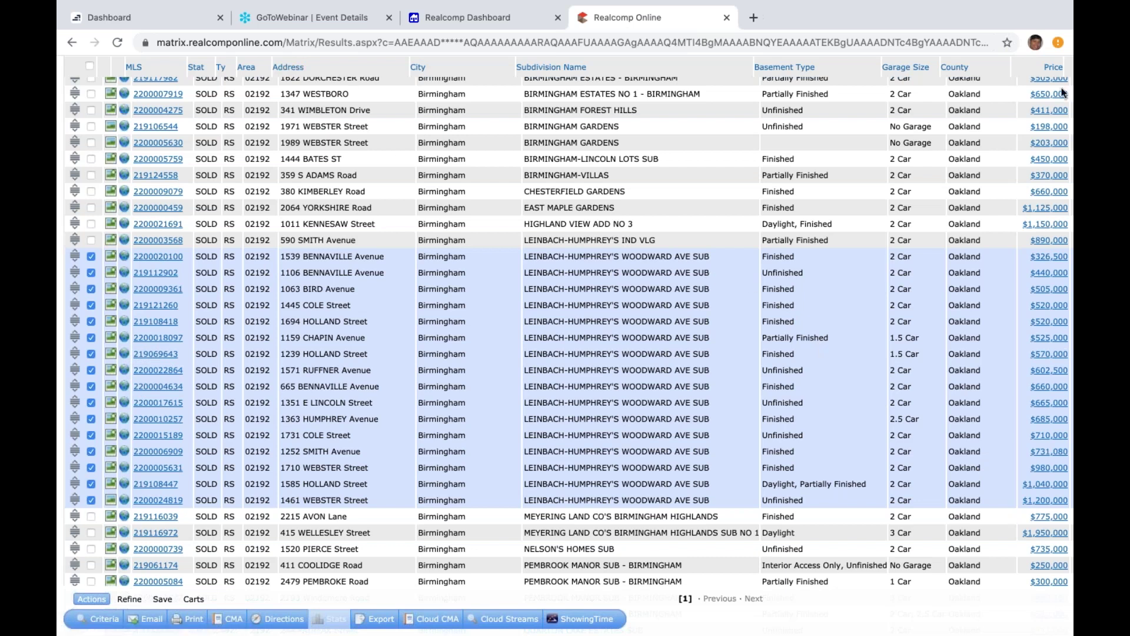
pyautogui.moveTo(932, 5)
pyautogui.scroll(5, 977, 424)
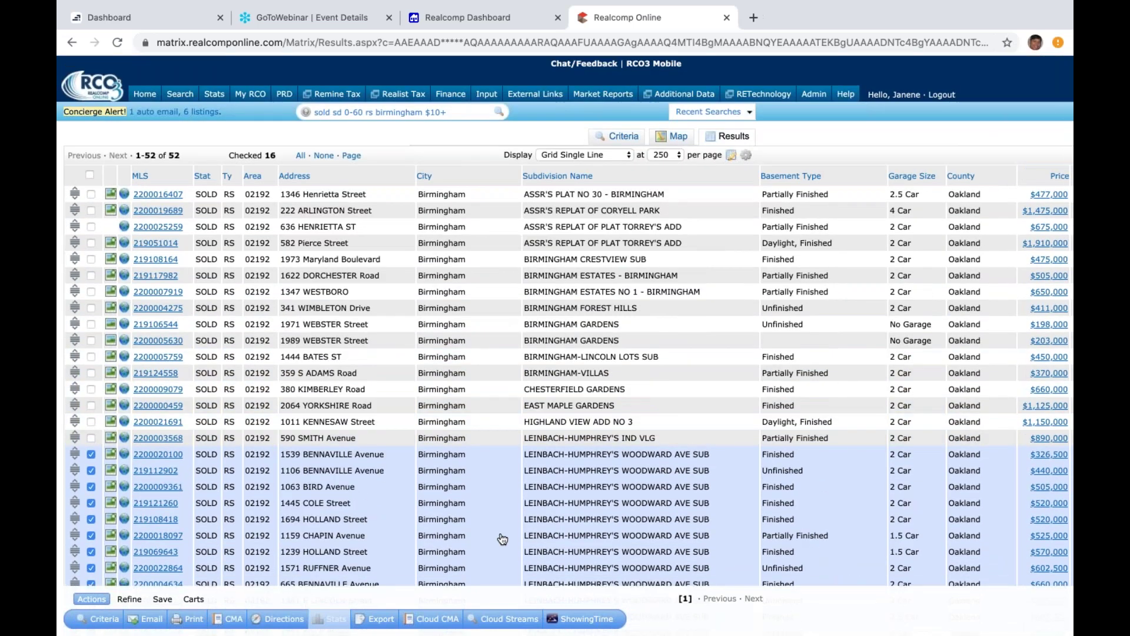
# Step: From the Matrix home page, run the quick search 'sold sd 0-30 rs troy'
pyautogui.click(142, 97)
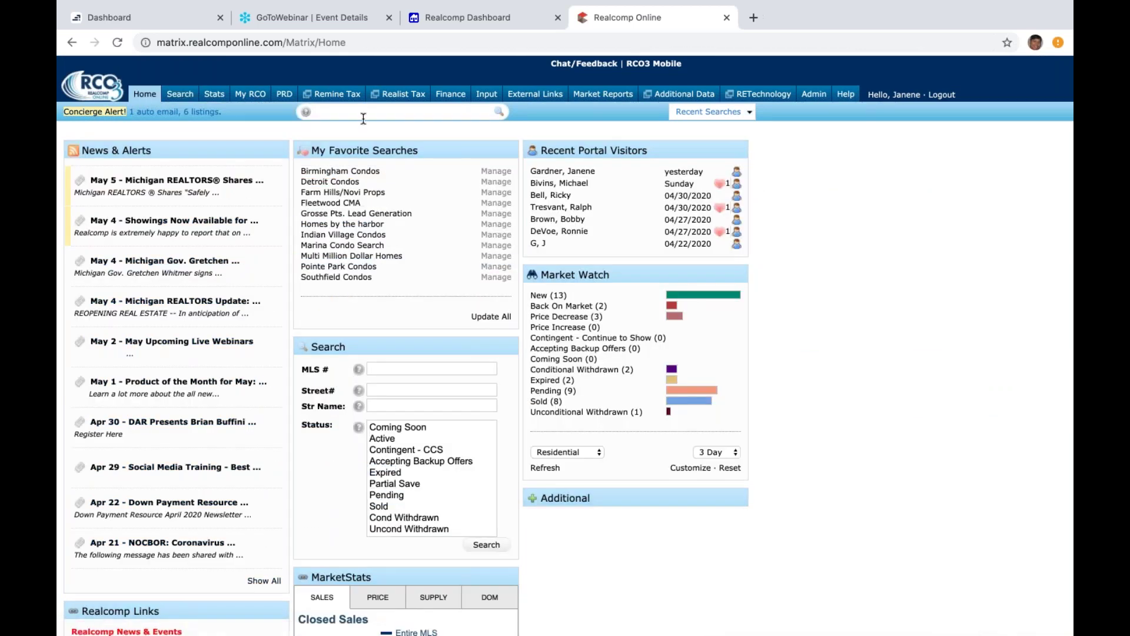
pyautogui.write('sold sd')
pyautogui.write('0-30 rs troy')
pyautogui.press('Return')
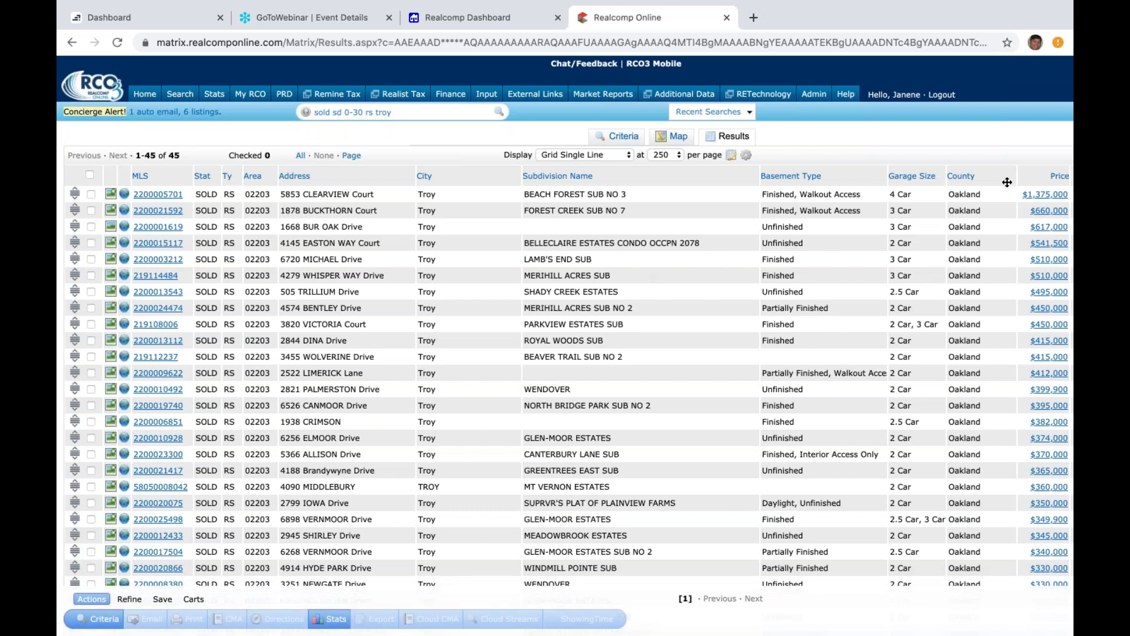
# Step: Sort the Troy results by price, lowest first, and rerun the search limited to $10+
pyautogui.click(1054, 175)
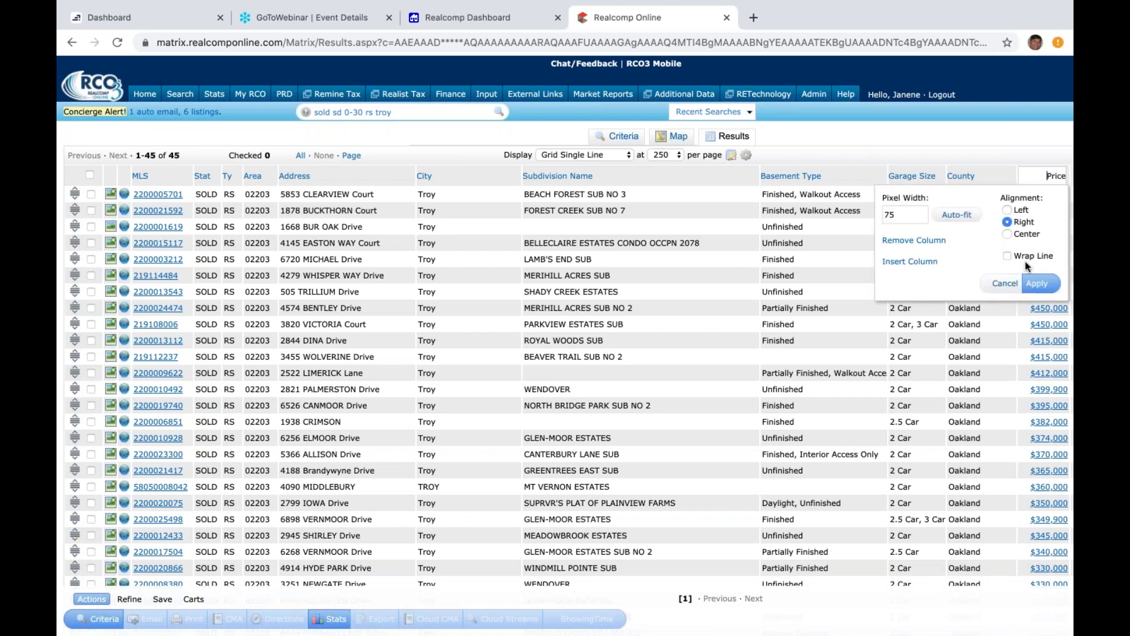
pyautogui.click(1004, 284)
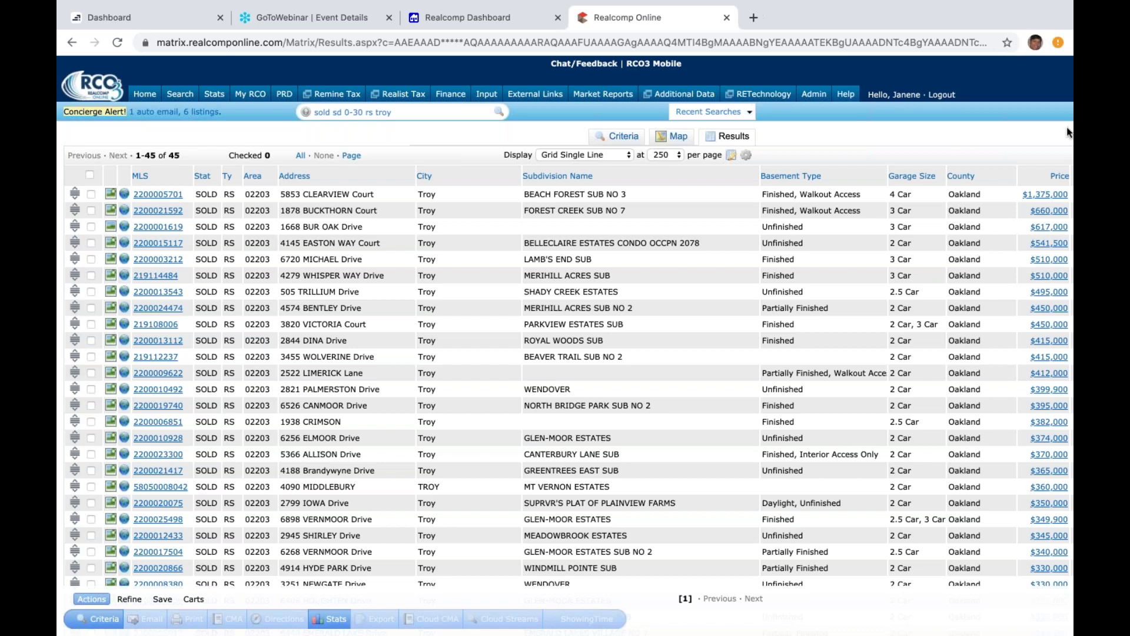
pyautogui.click(1060, 179)
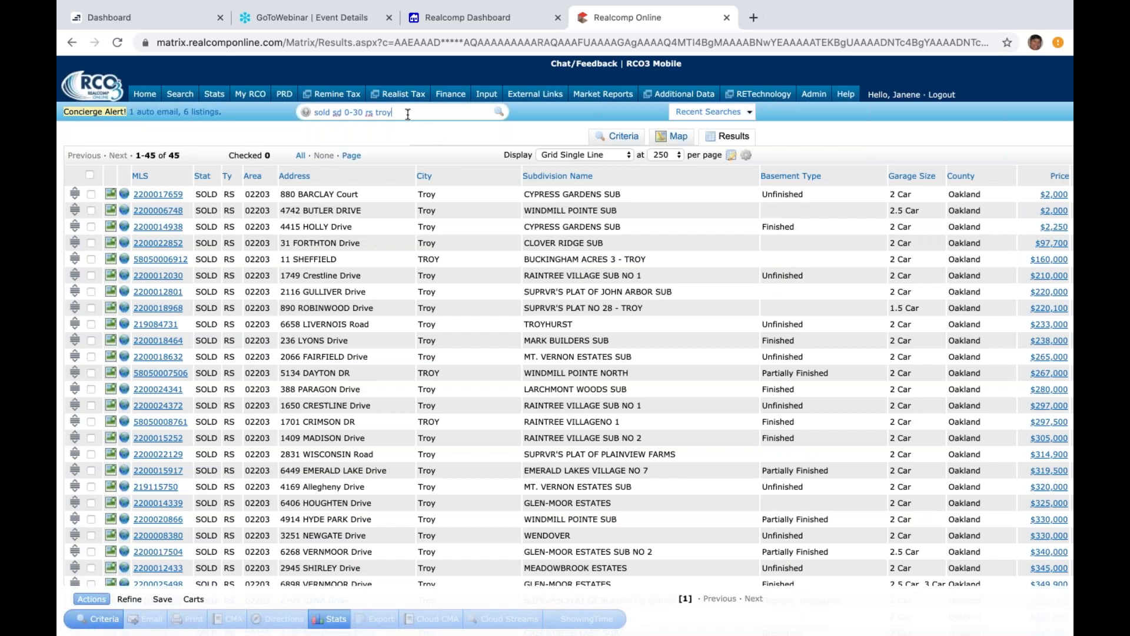
pyautogui.write('$10+')
pyautogui.press('Return')
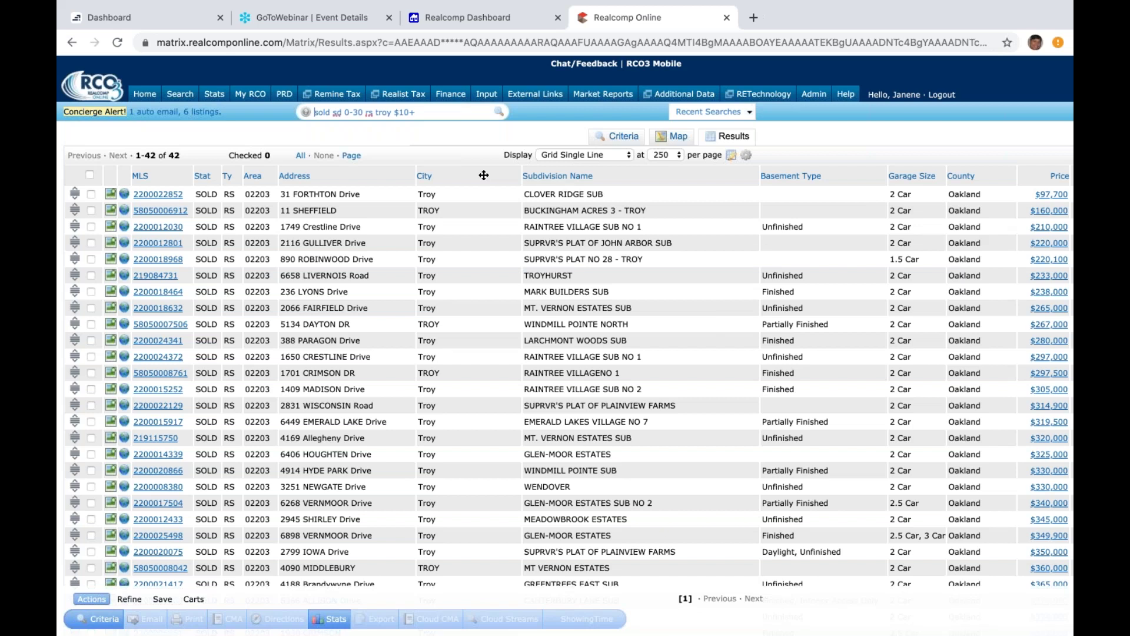
pyautogui.click(484, 174)
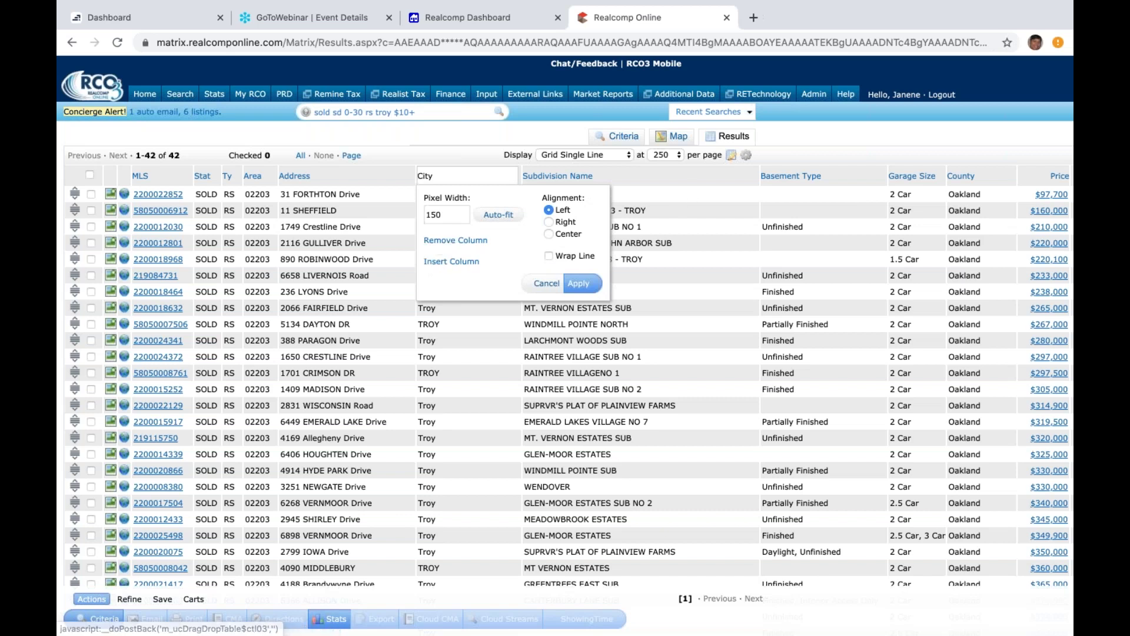
pyautogui.click(546, 286)
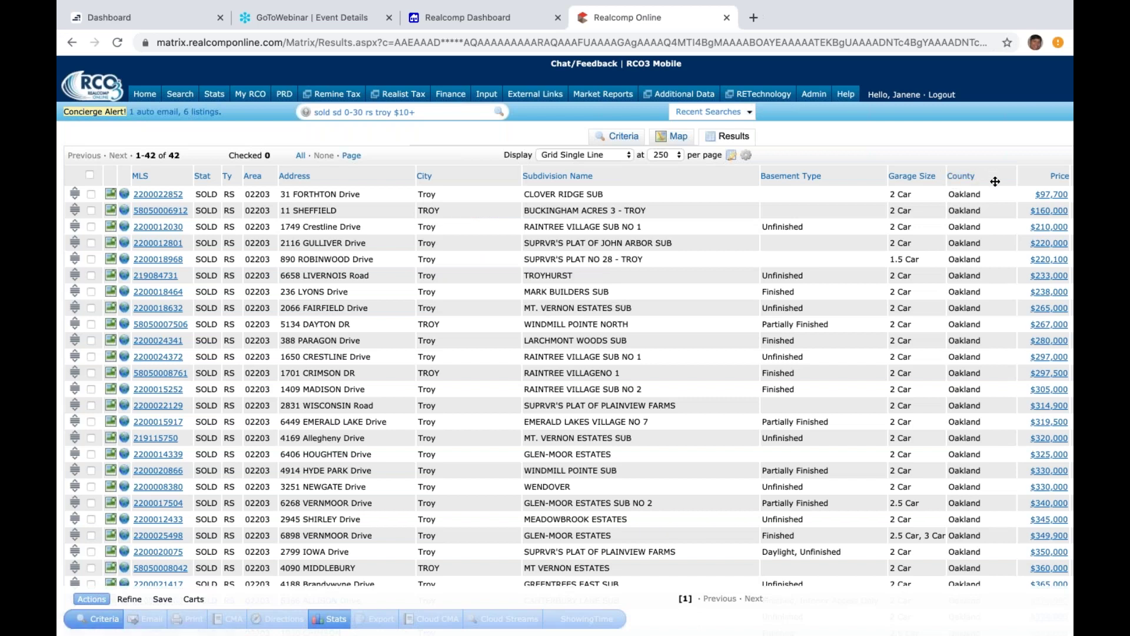
pyautogui.click(993, 176)
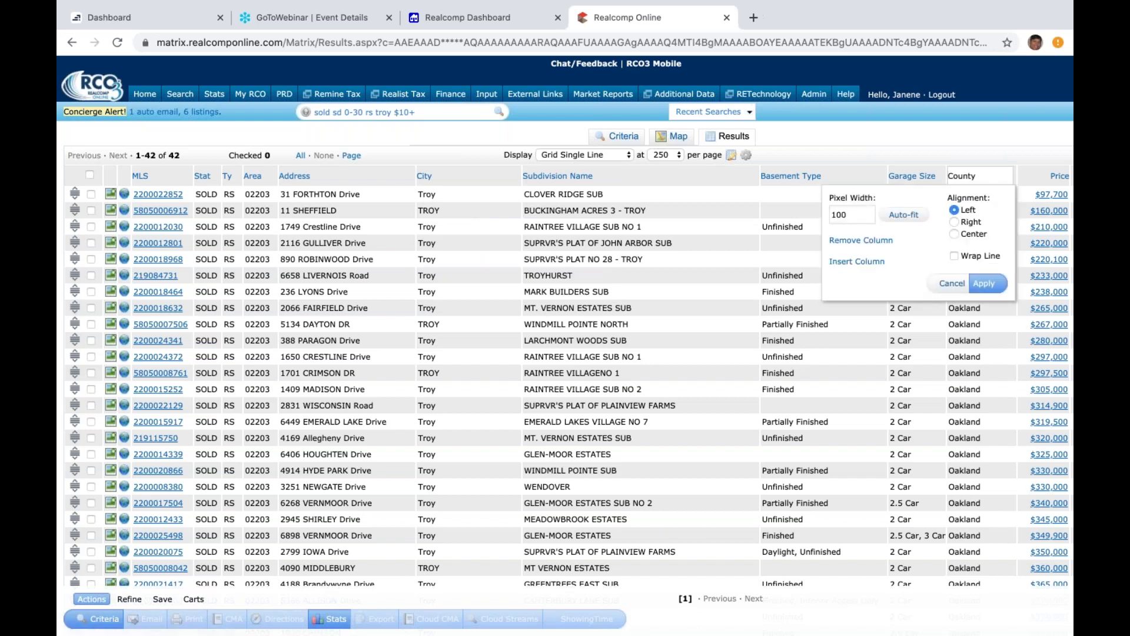
pyautogui.click(867, 241)
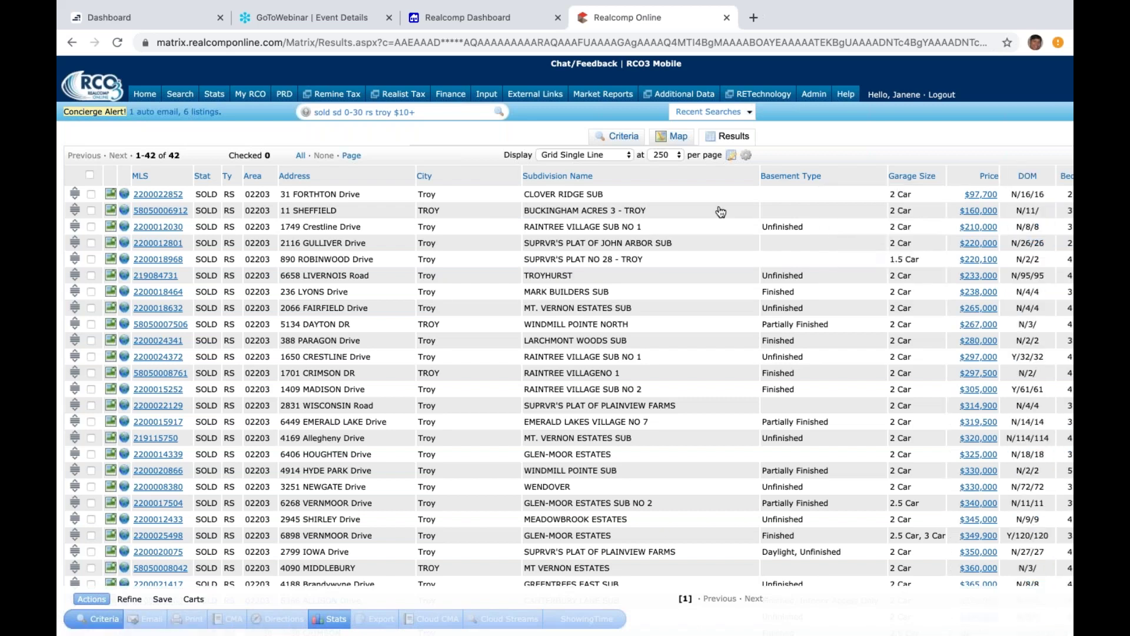
pyautogui.click(561, 176)
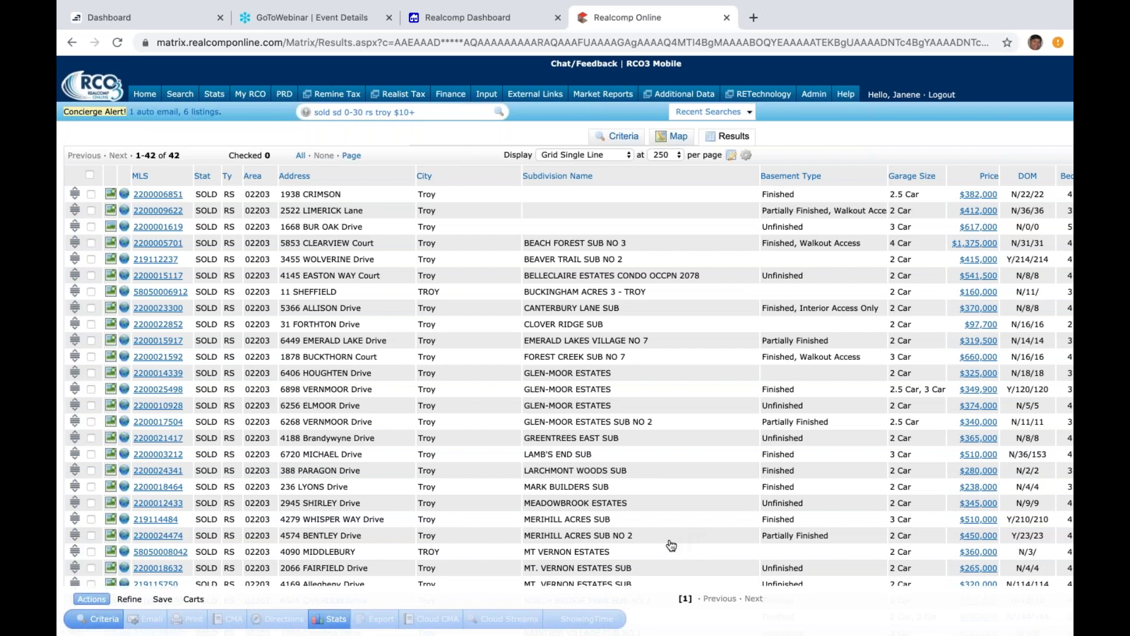
pyautogui.click(601, 377)
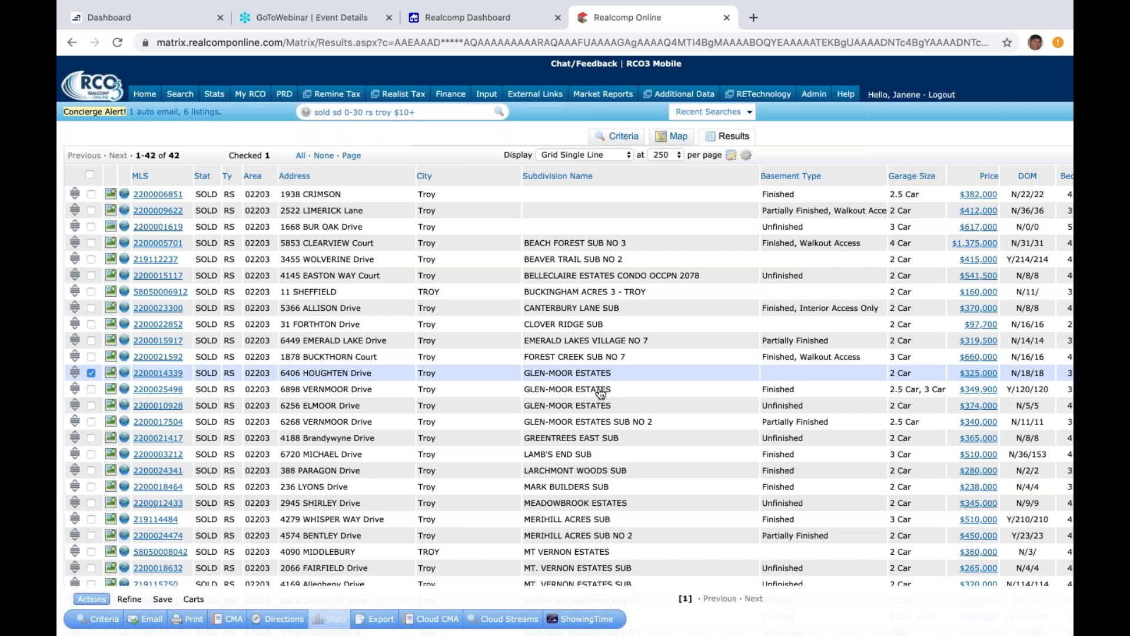
pyautogui.click(601, 392)
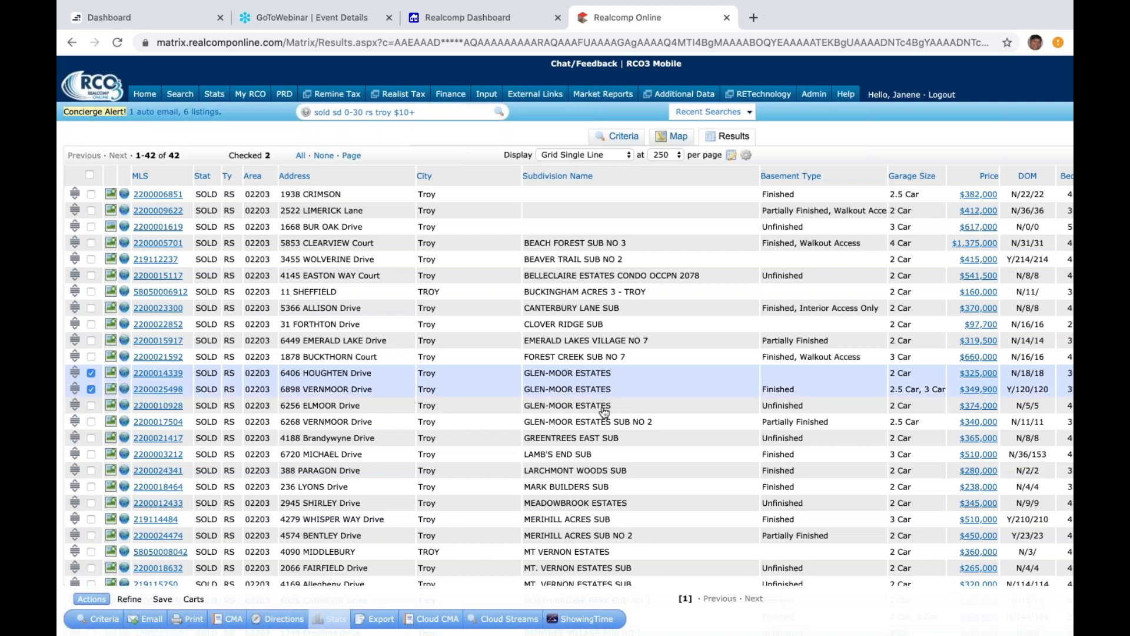
pyautogui.click(602, 407)
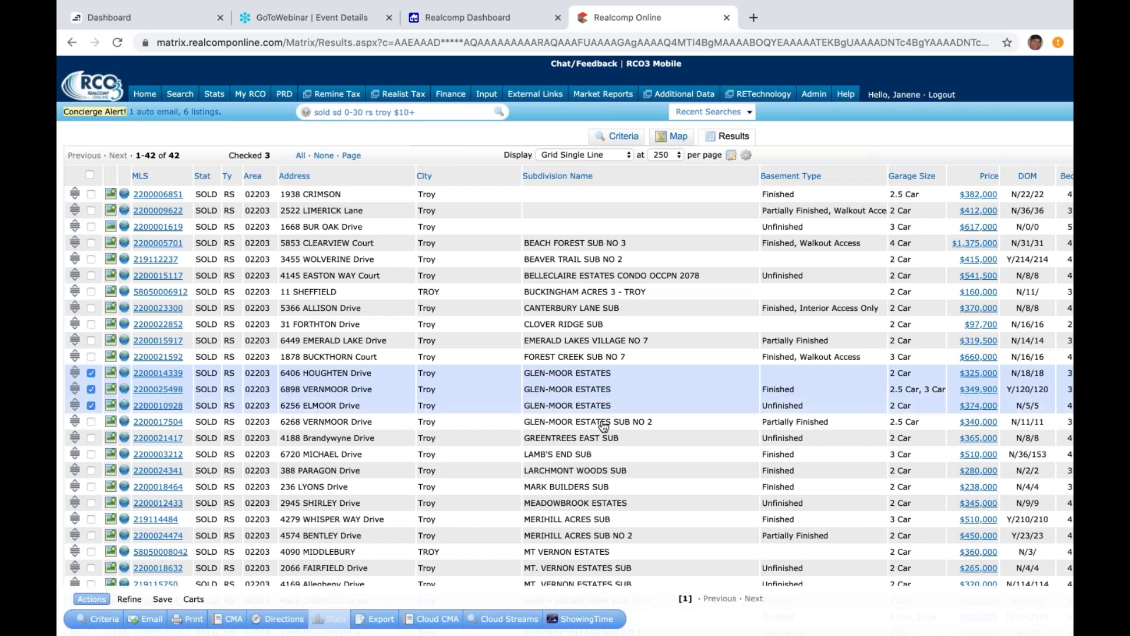
pyautogui.click(599, 422)
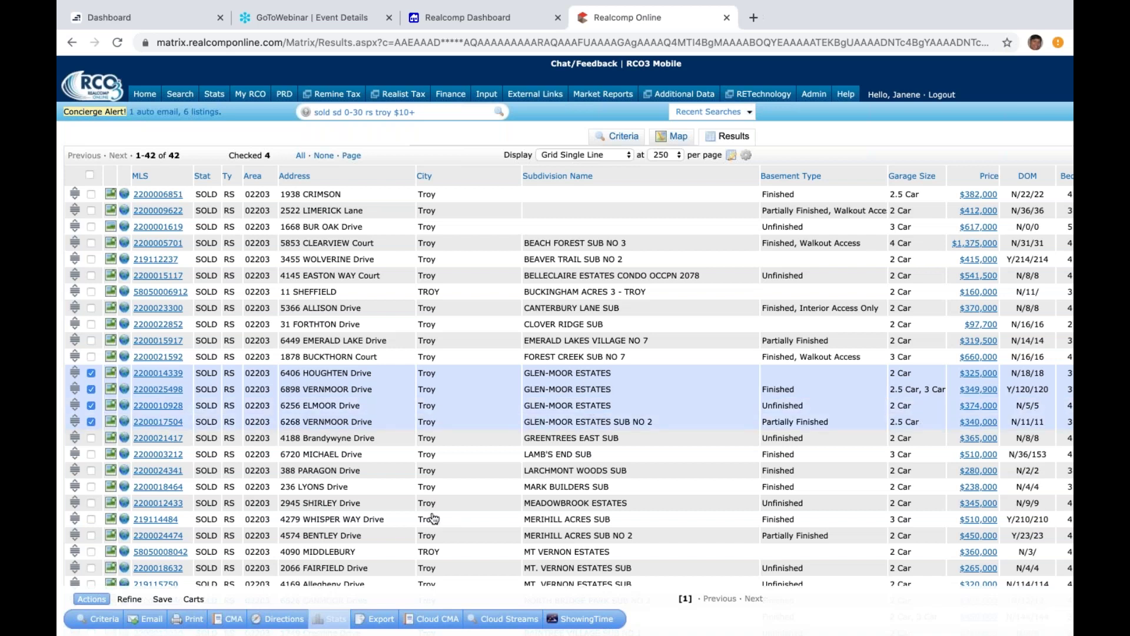
pyautogui.click(437, 618)
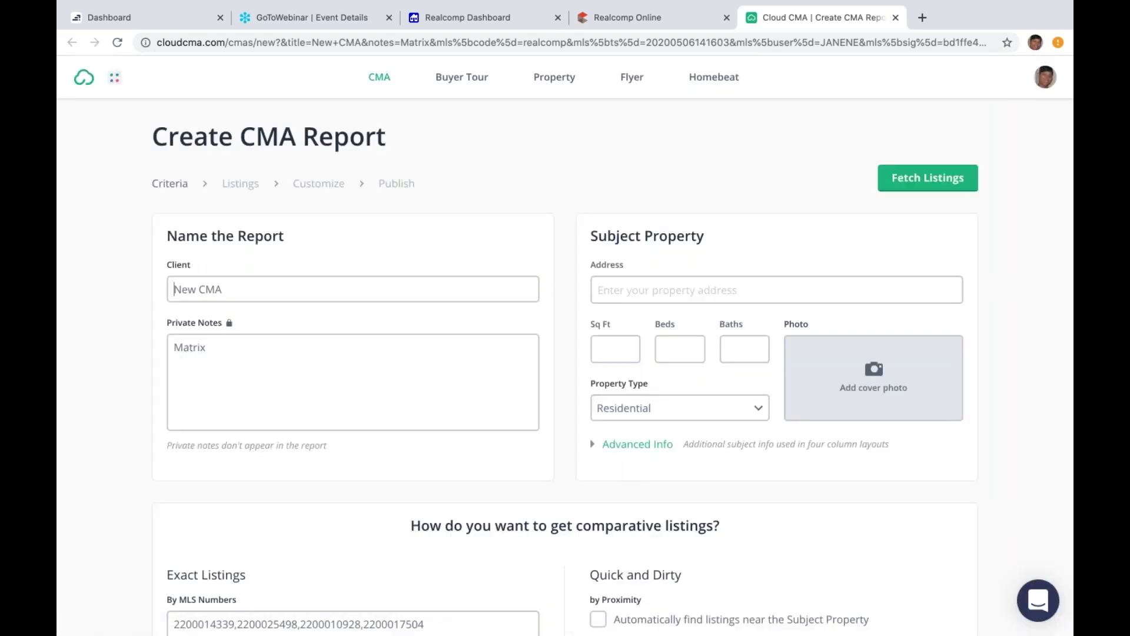
# Step: Replace the default client name with 'The Jones'
pyautogui.click(243, 284)
pyautogui.press('BackSpace')
pyautogui.press('BackSpace')
pyautogui.press('BackSpace')
pyautogui.press('BackSpace')
pyautogui.press('BackSpace')
pyautogui.press('BackSpace')
pyautogui.press('BackSpace')
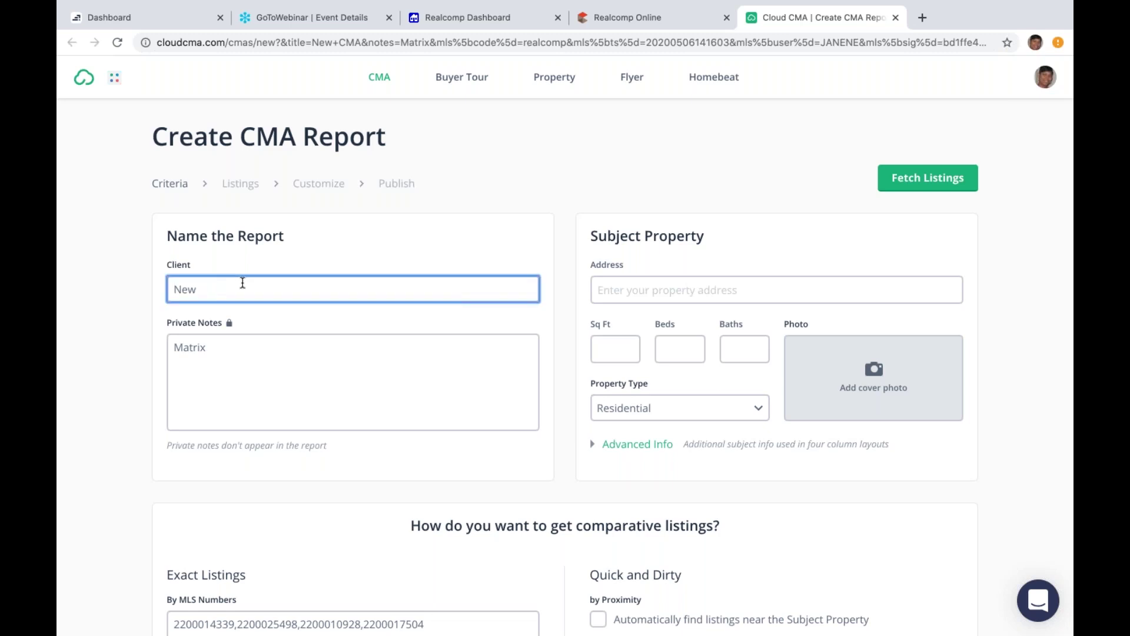
pyautogui.write('The Jones')
pyautogui.click(610, 289)
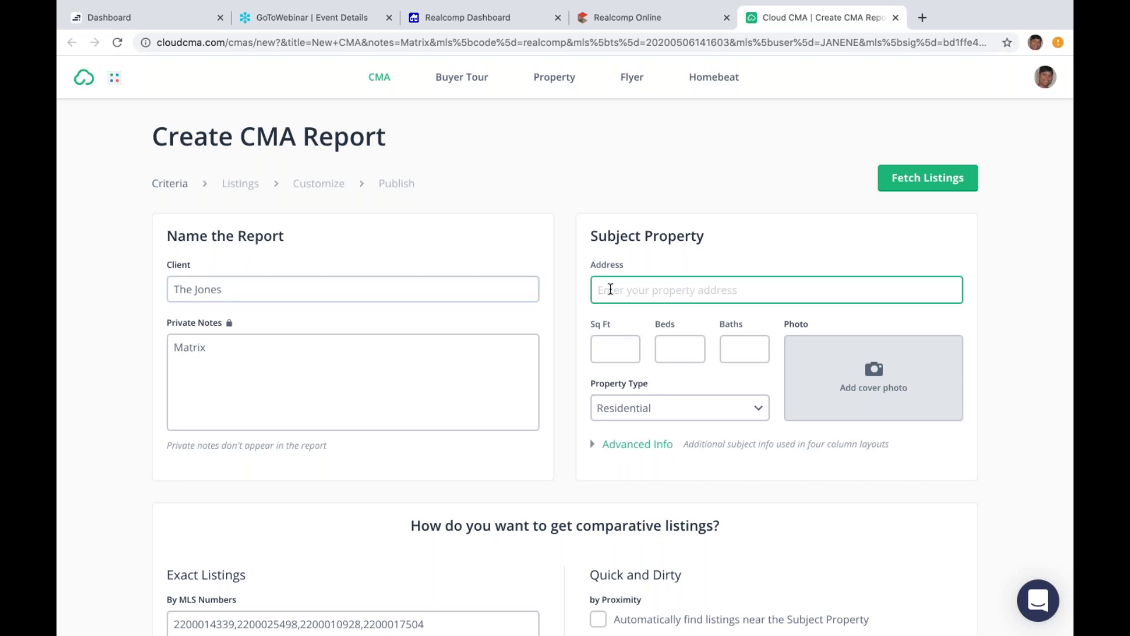
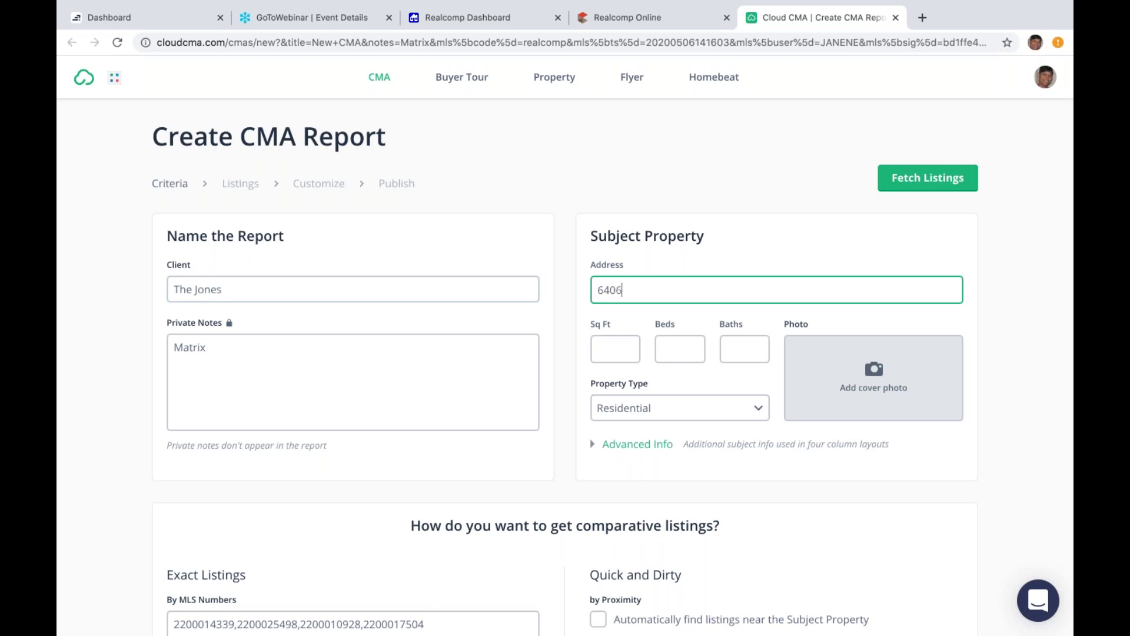
pyautogui.click(626, 324)
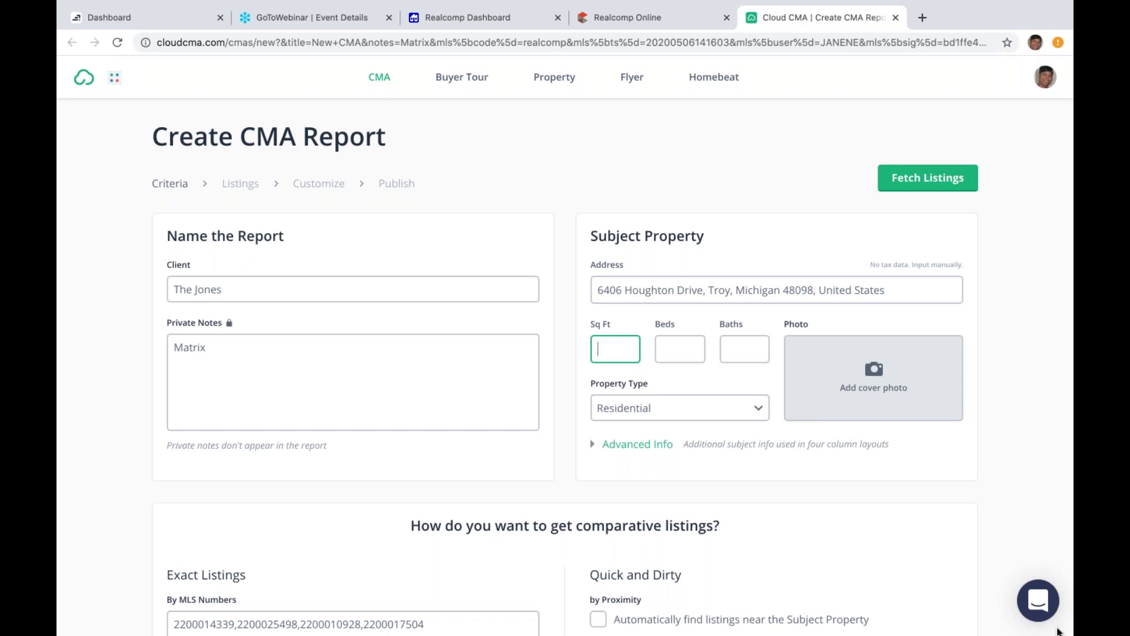
pyautogui.click(1069, 608)
pyautogui.scroll(-5, 1070, 609)
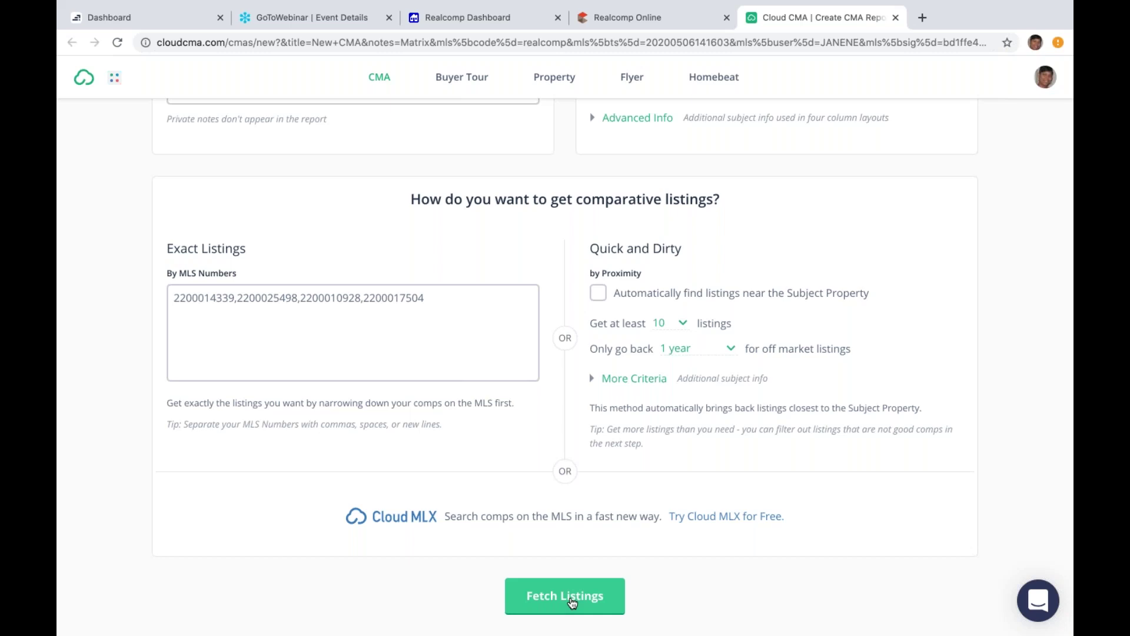
# Step: Fetch the four comparables by MLS number, review them without a subject price, and continue to Customize
pyautogui.click(571, 602)
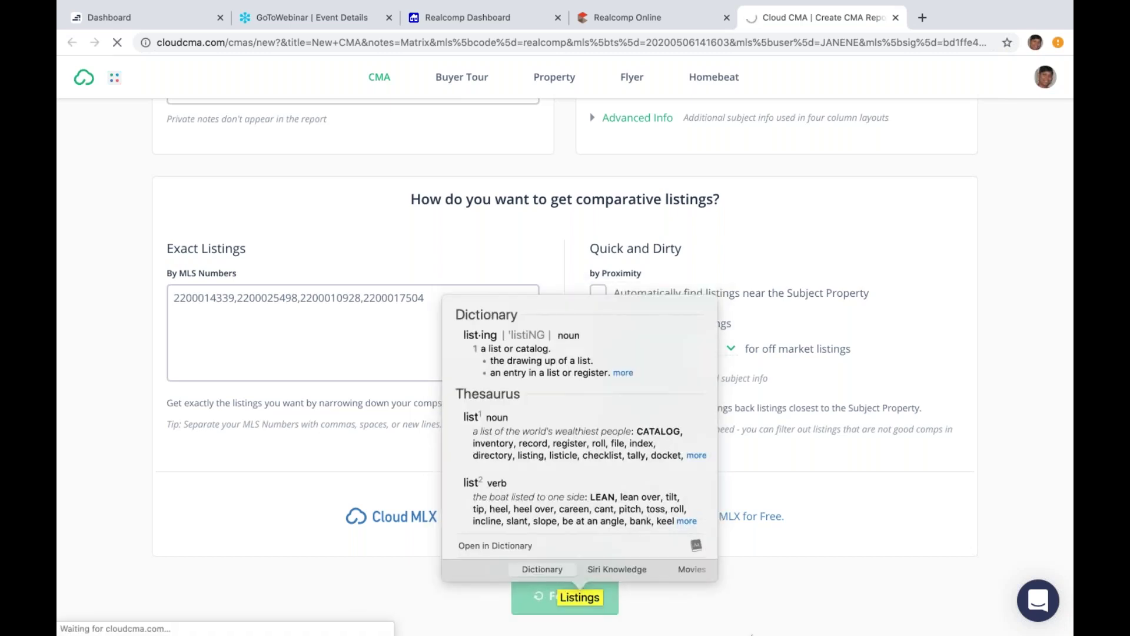
pyautogui.click(723, 602)
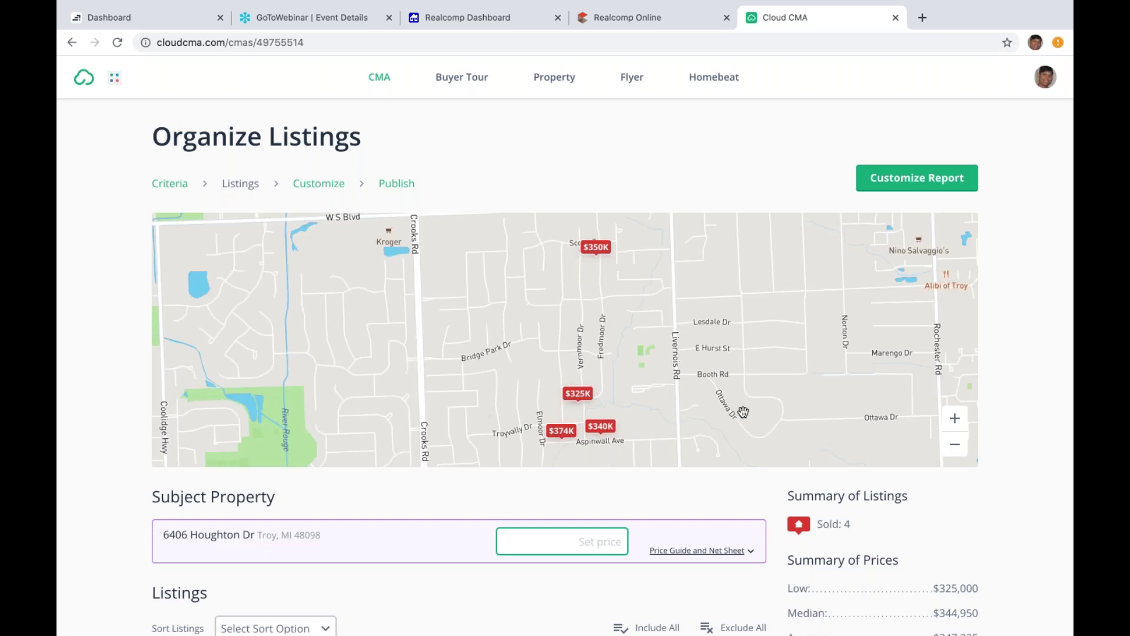
pyautogui.click(1069, 606)
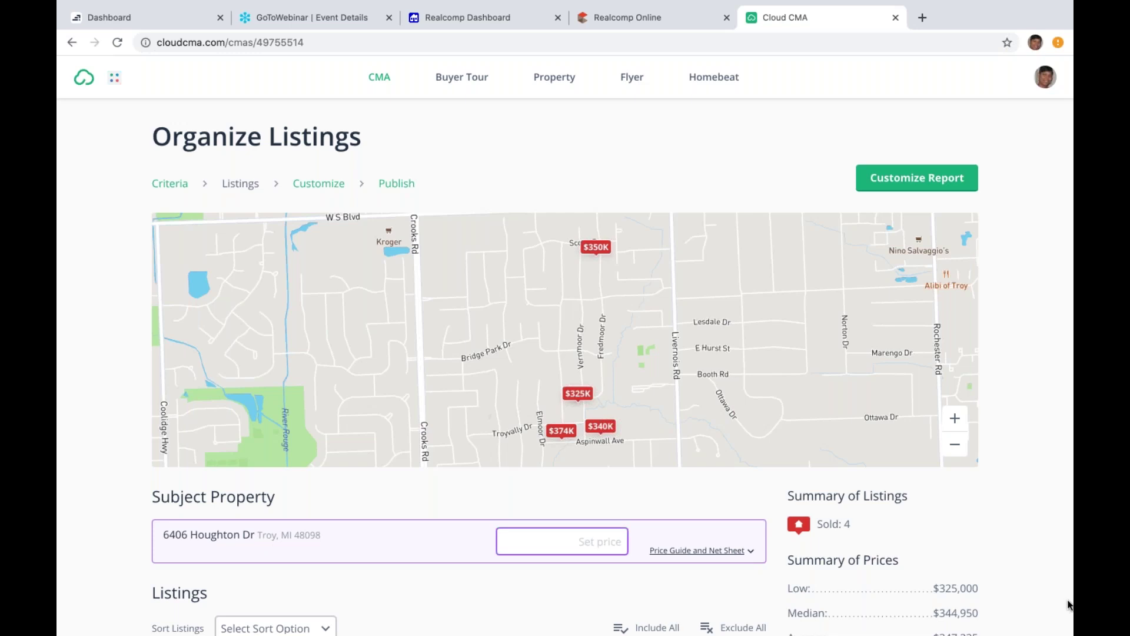
pyautogui.scroll(-6, 1070, 606)
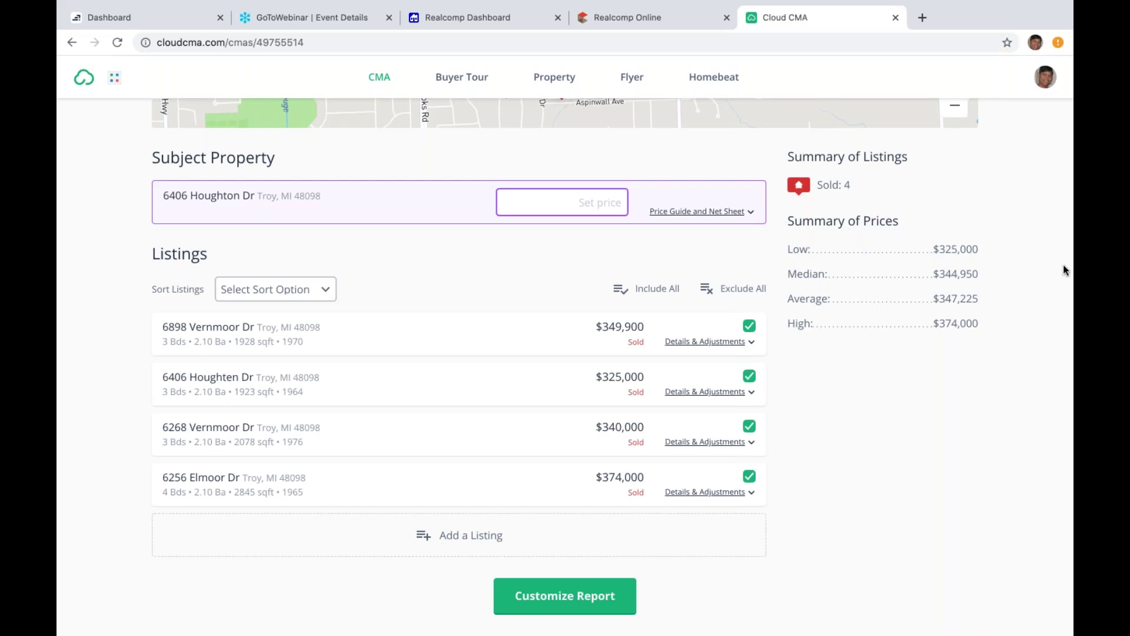
pyautogui.scroll(6, 1063, 271)
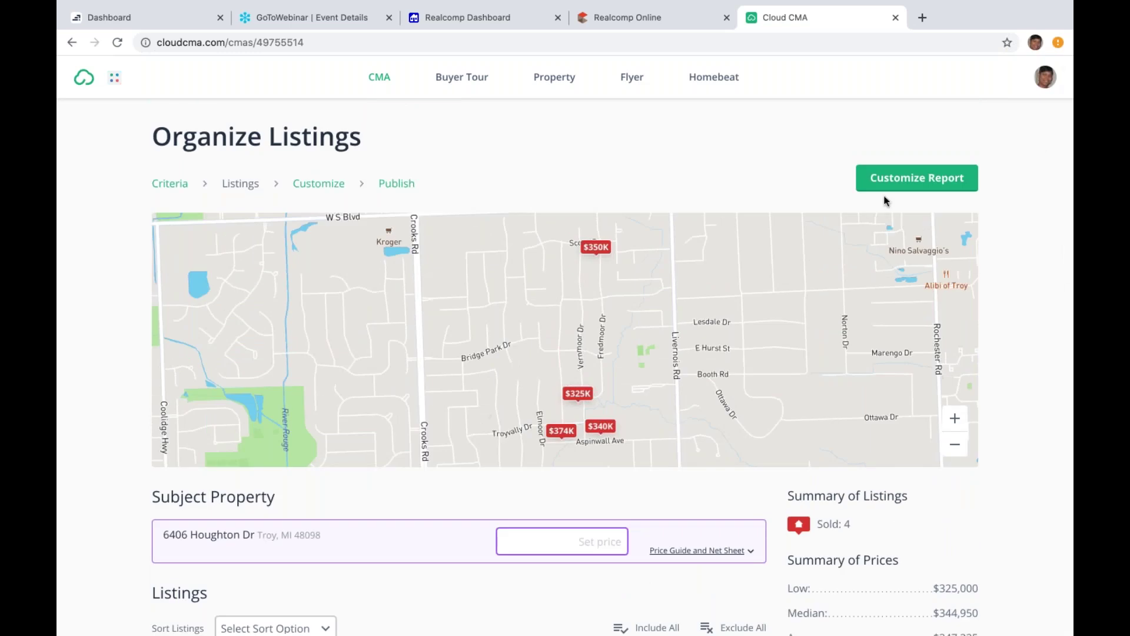
pyautogui.click(904, 190)
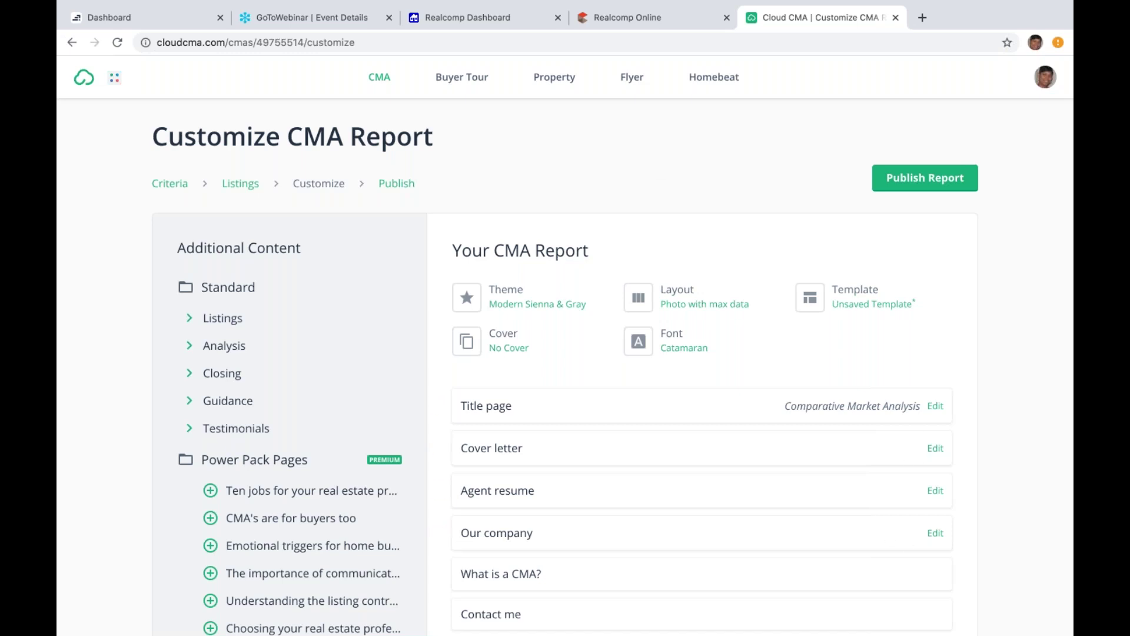
# Step: Apply the Black & Gold theme to the report
pyautogui.click(543, 314)
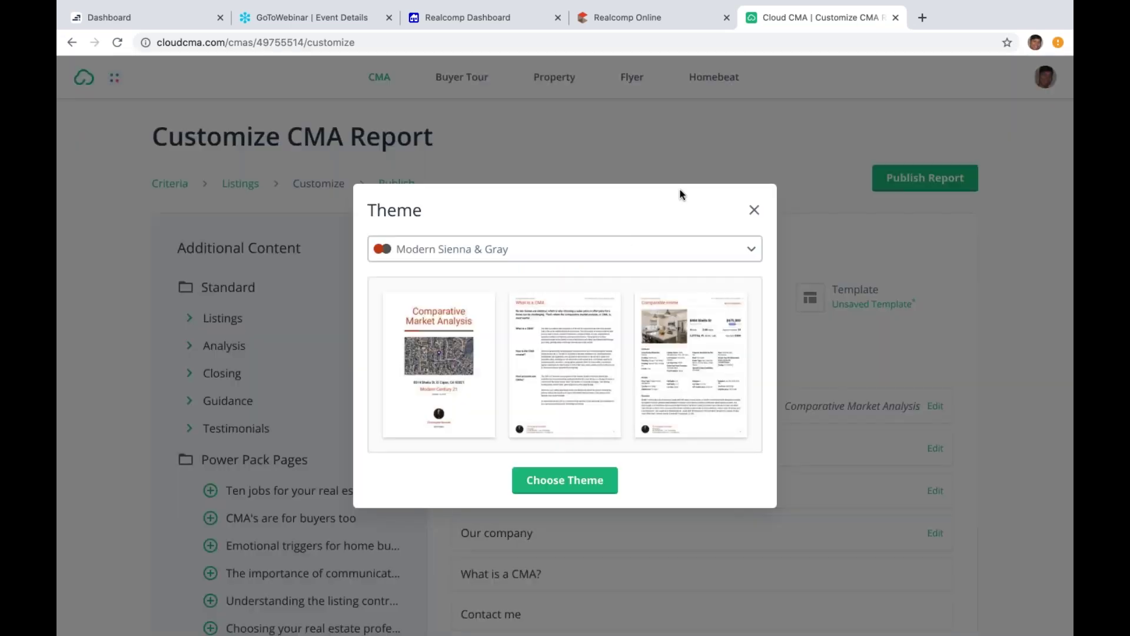
pyautogui.click(740, 255)
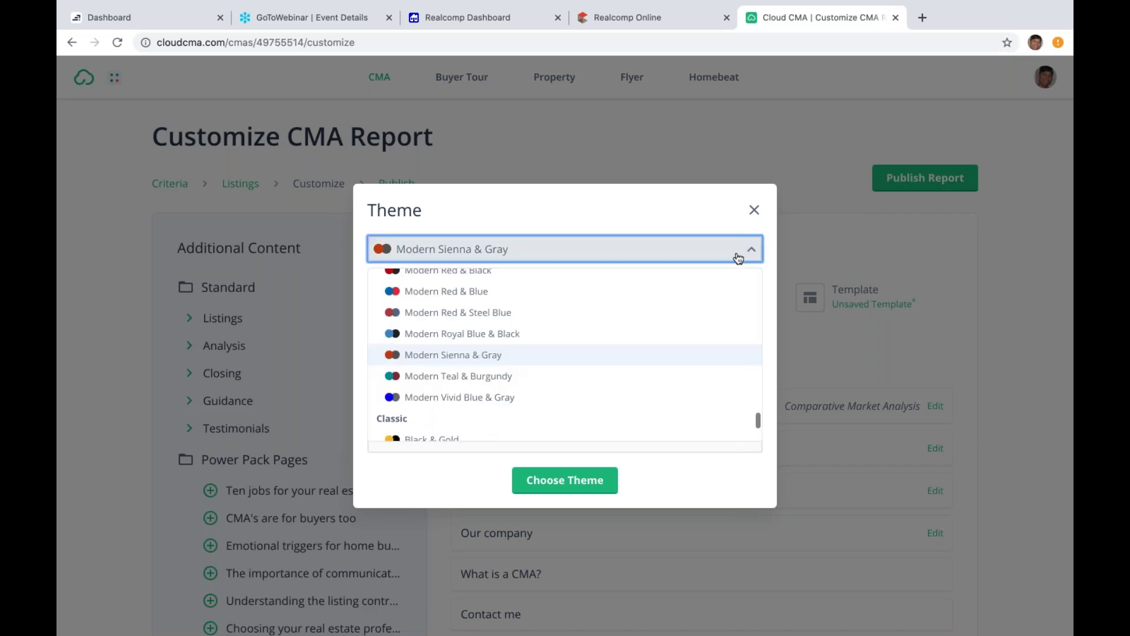
pyautogui.click(612, 437)
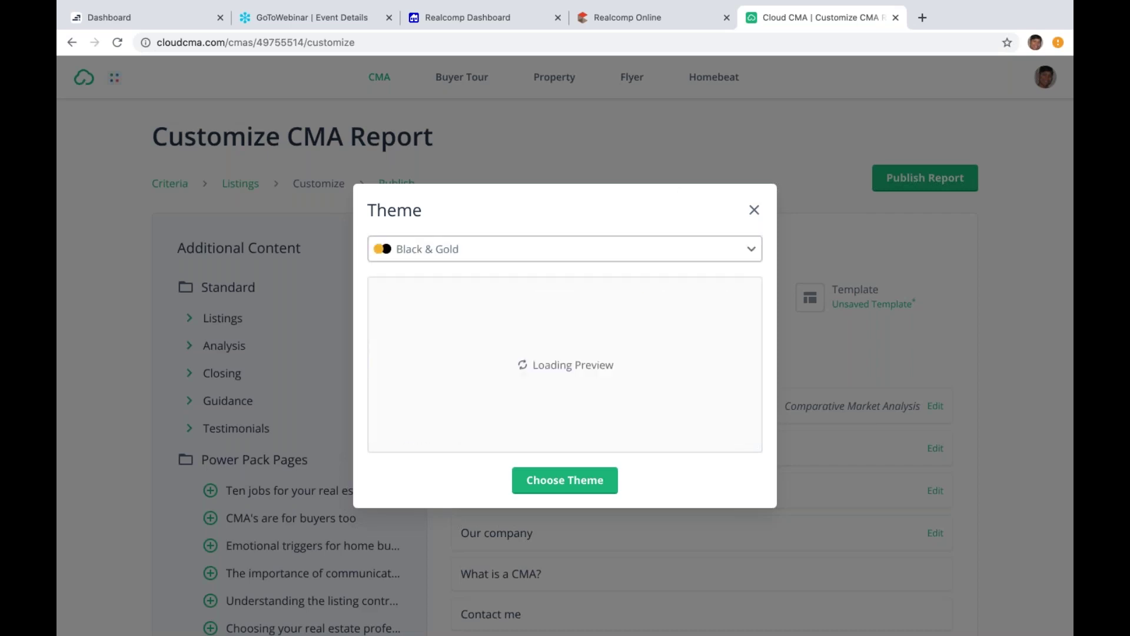
pyautogui.click(577, 482)
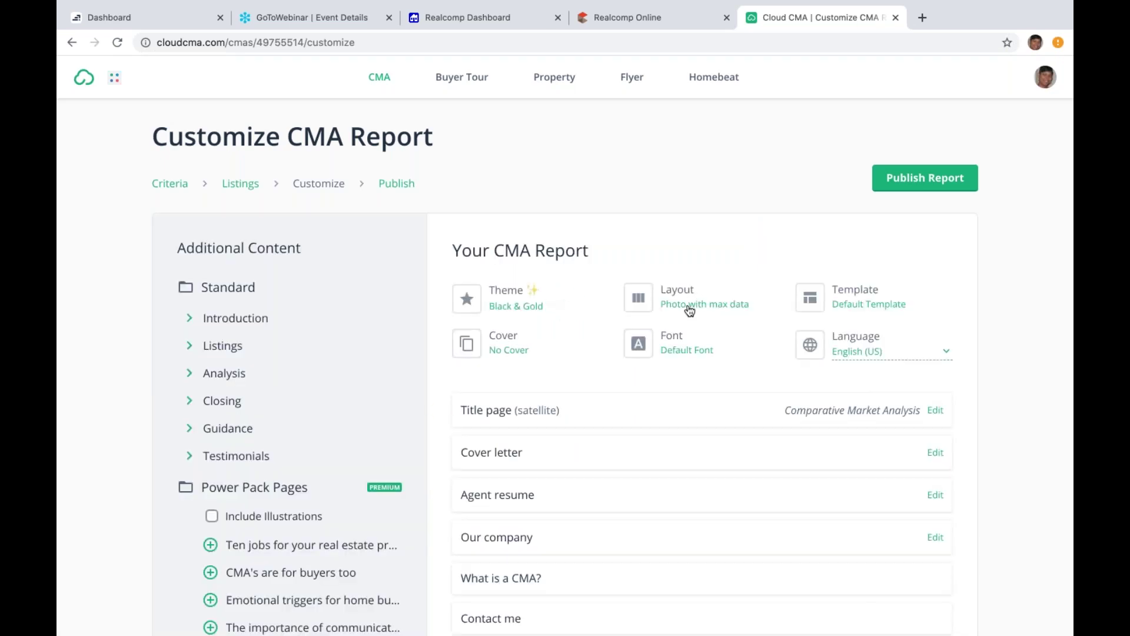
# Step: Use two properties per page, add the Online valuation analysis page, and publish the report
pyautogui.click(689, 306)
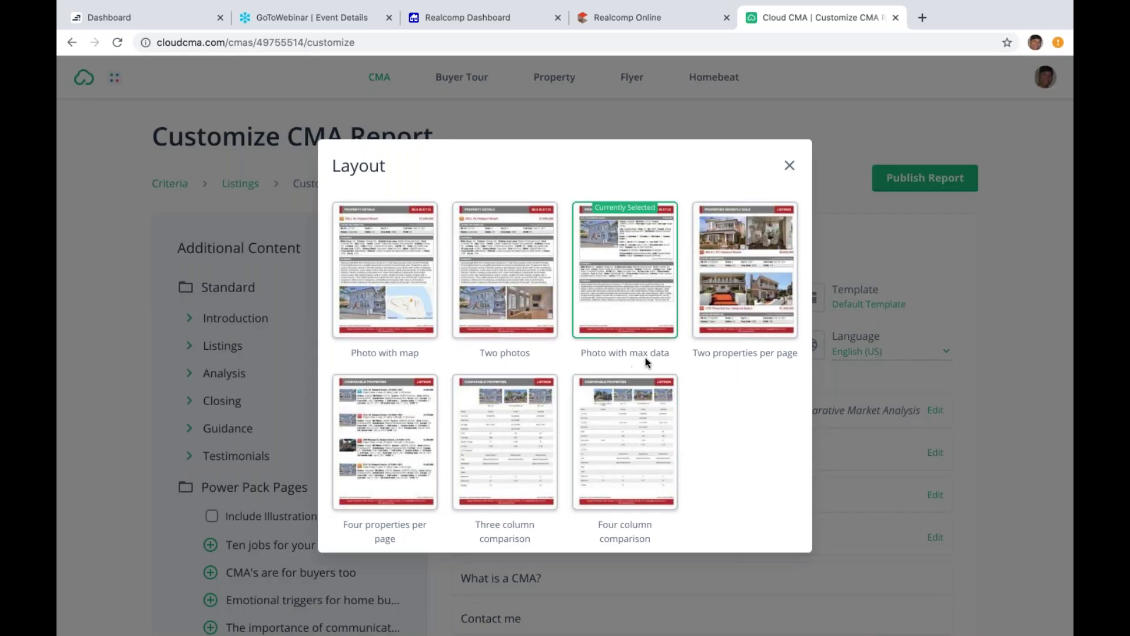
pyautogui.click(746, 302)
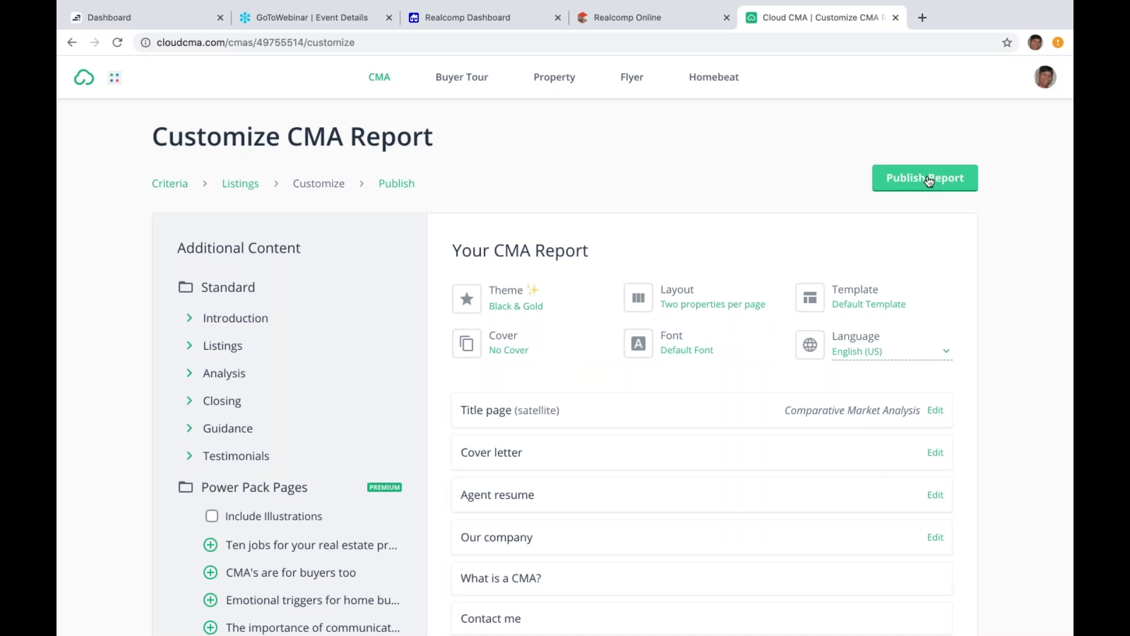
pyautogui.click(186, 376)
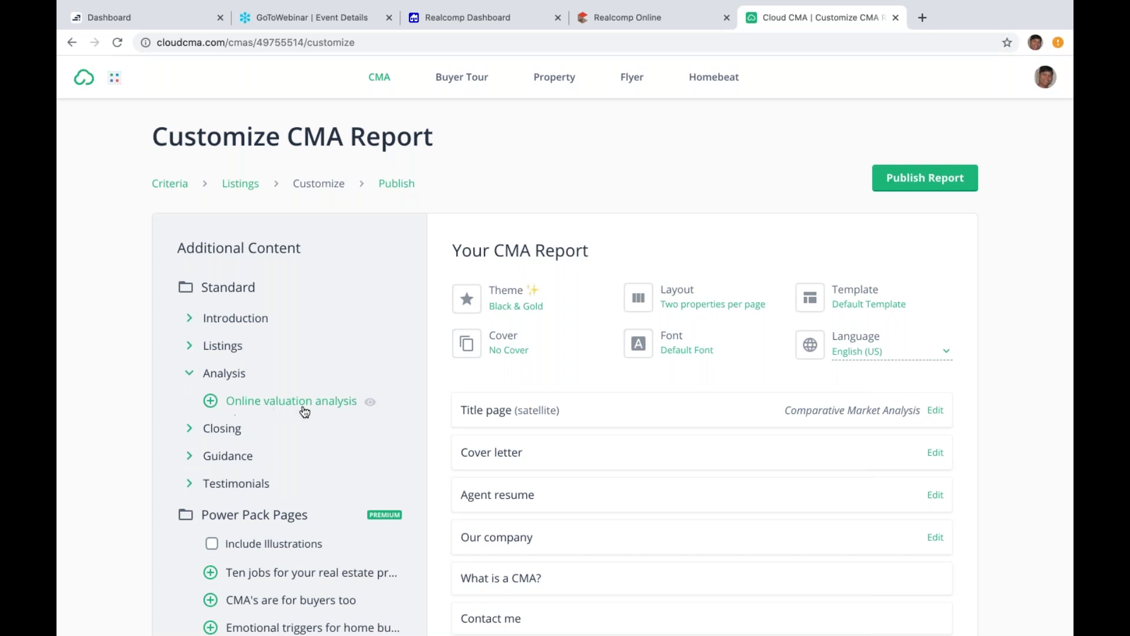
pyautogui.click(211, 402)
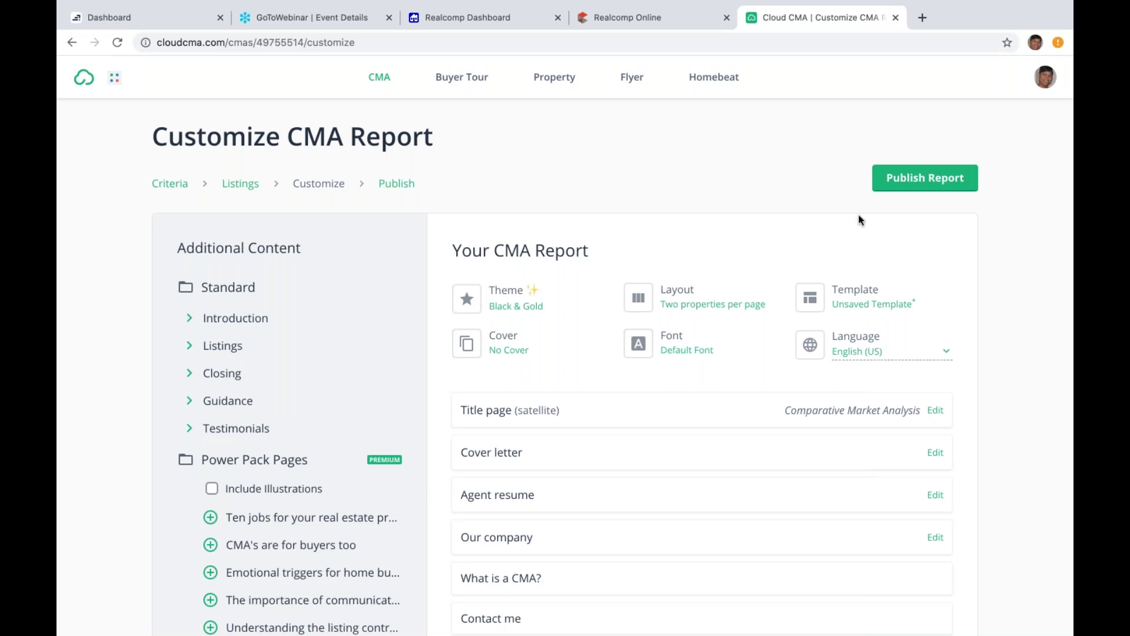
pyautogui.click(929, 180)
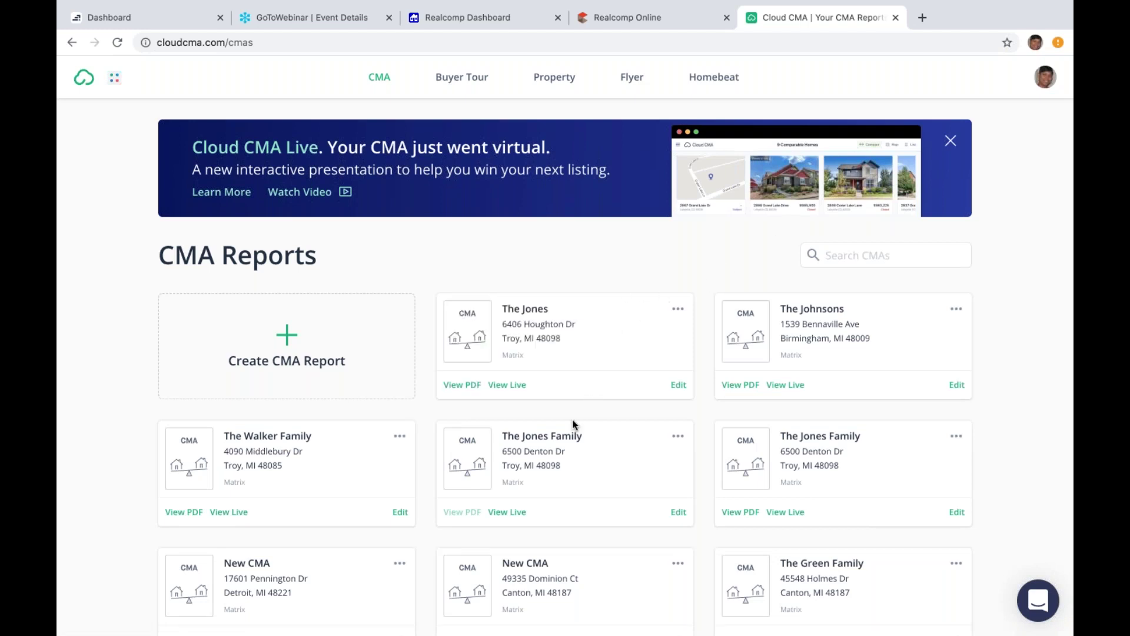
# Step: Open The Jones report's PDF from the CMA Reports list
pyautogui.click(468, 385)
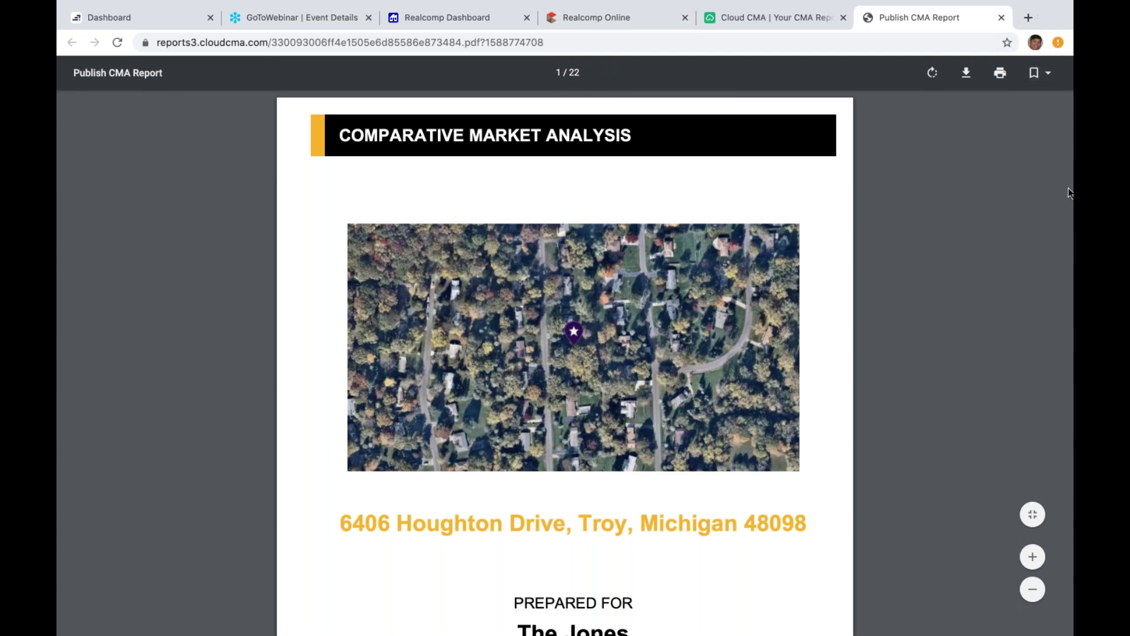
# Step: Scroll through PDF pages 7 to 14, ending at Why You Need a Real Estate Professional, then close it
pyautogui.scroll(-8, 1070, 192)
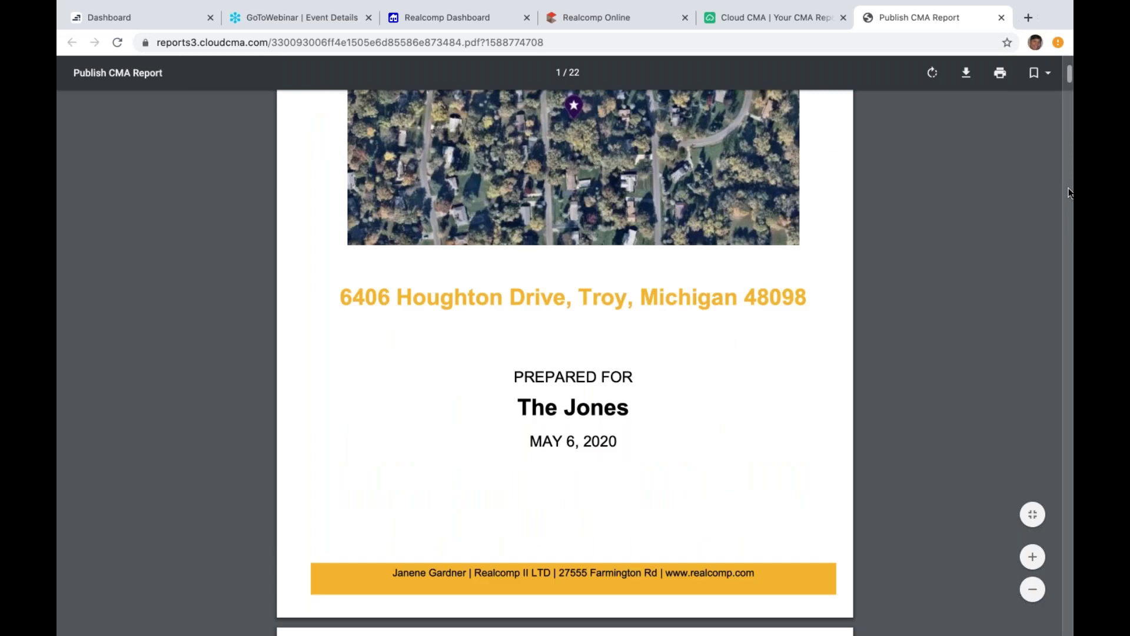
pyautogui.scroll(-6, 1069, 192)
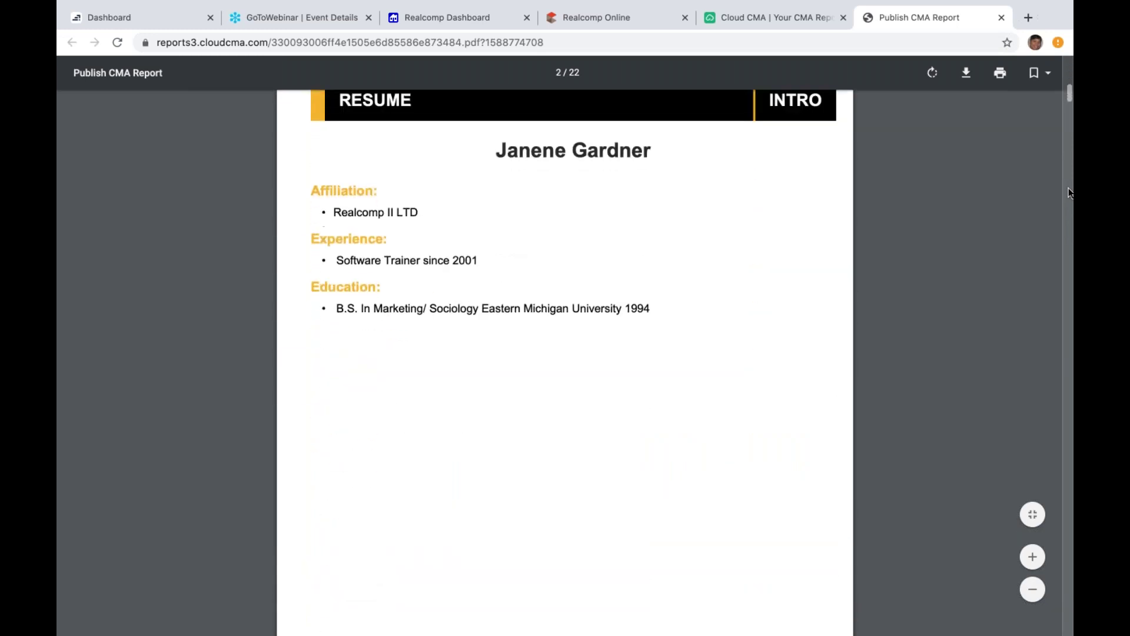
pyautogui.scroll(-10, 1070, 192)
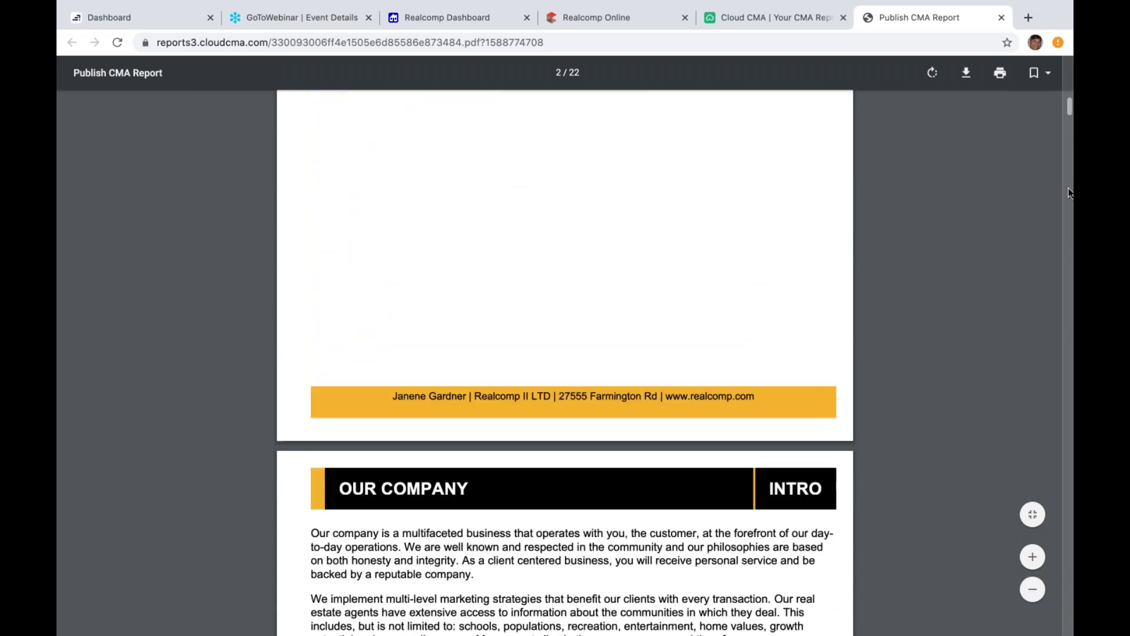
pyautogui.scroll(-1, 1070, 193)
pyautogui.scroll(-15, 1070, 193)
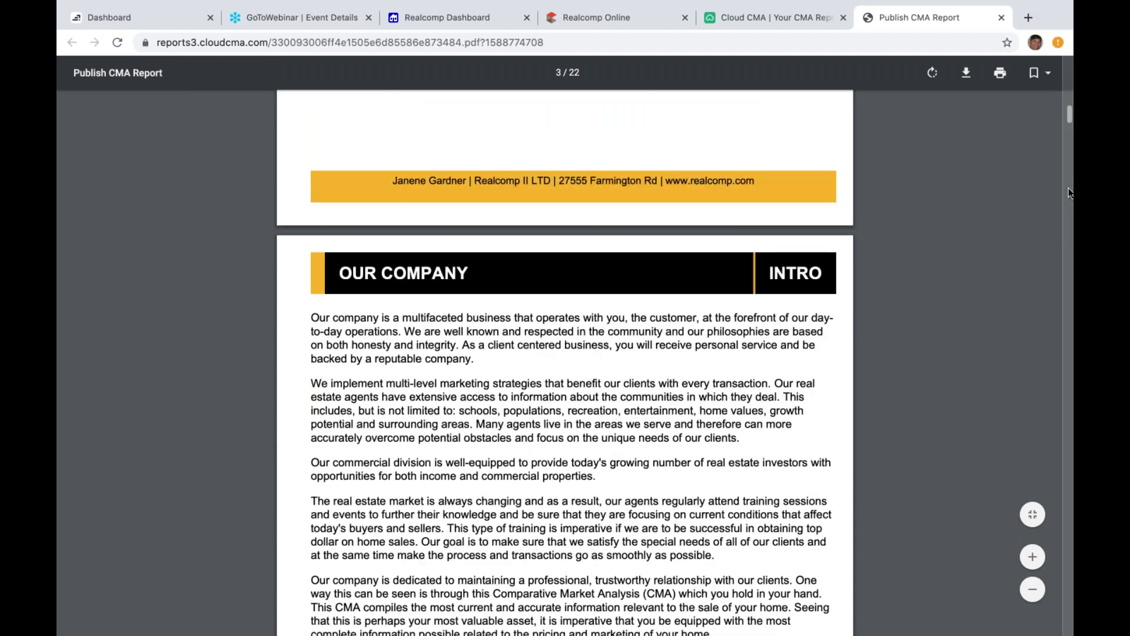
pyautogui.scroll(-9, 1070, 193)
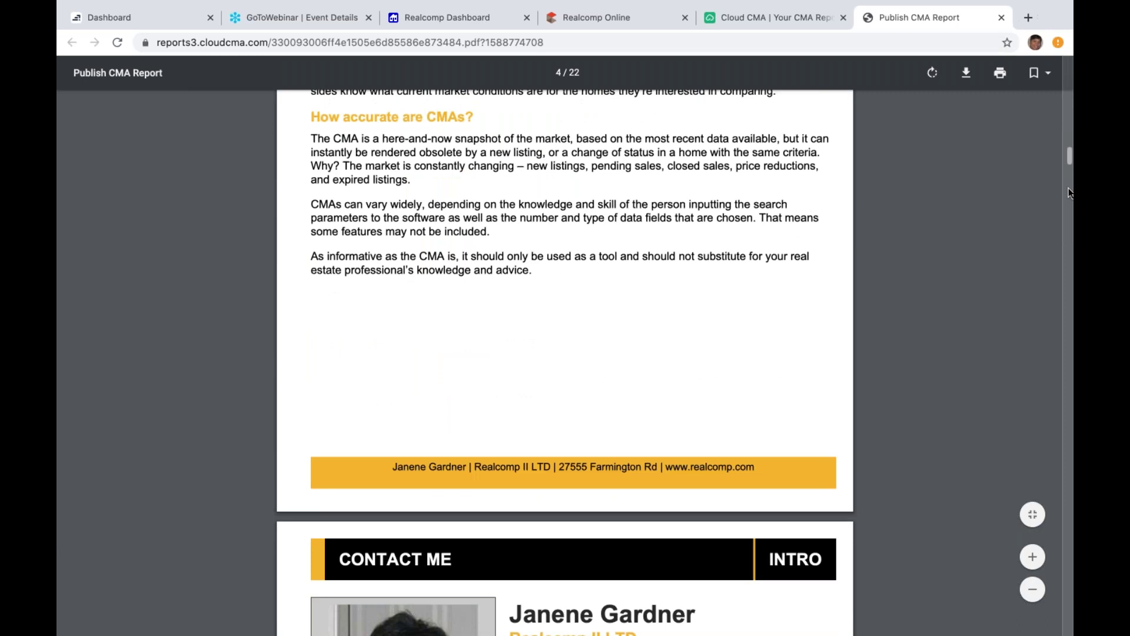
pyautogui.scroll(-1, 1070, 192)
pyautogui.scroll(-20, 1069, 193)
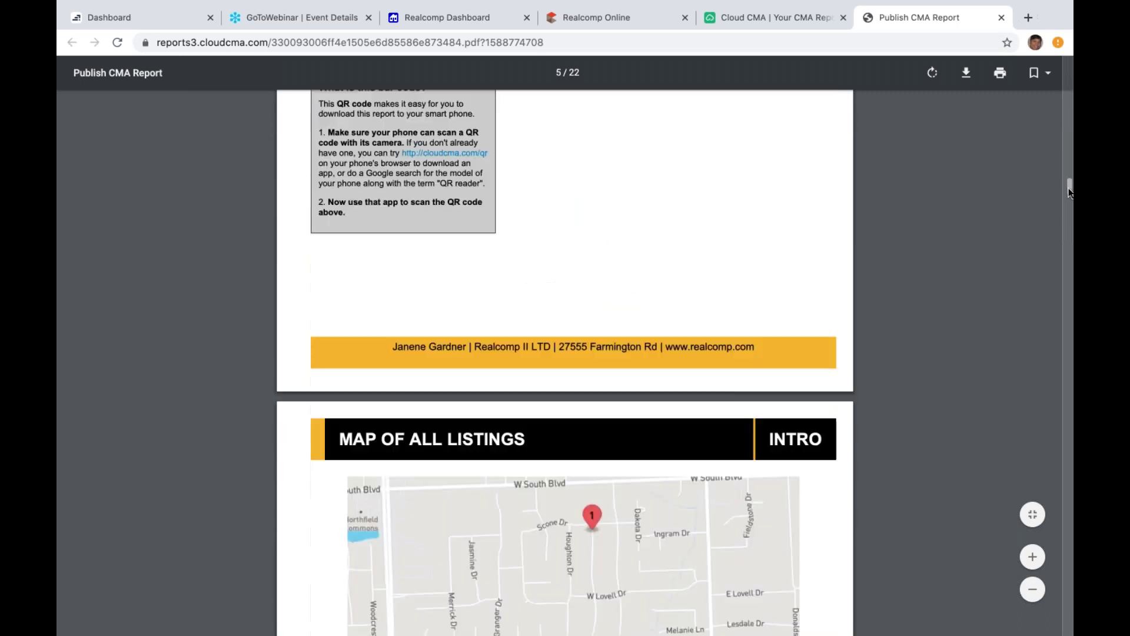
pyautogui.scroll(-13, 1070, 192)
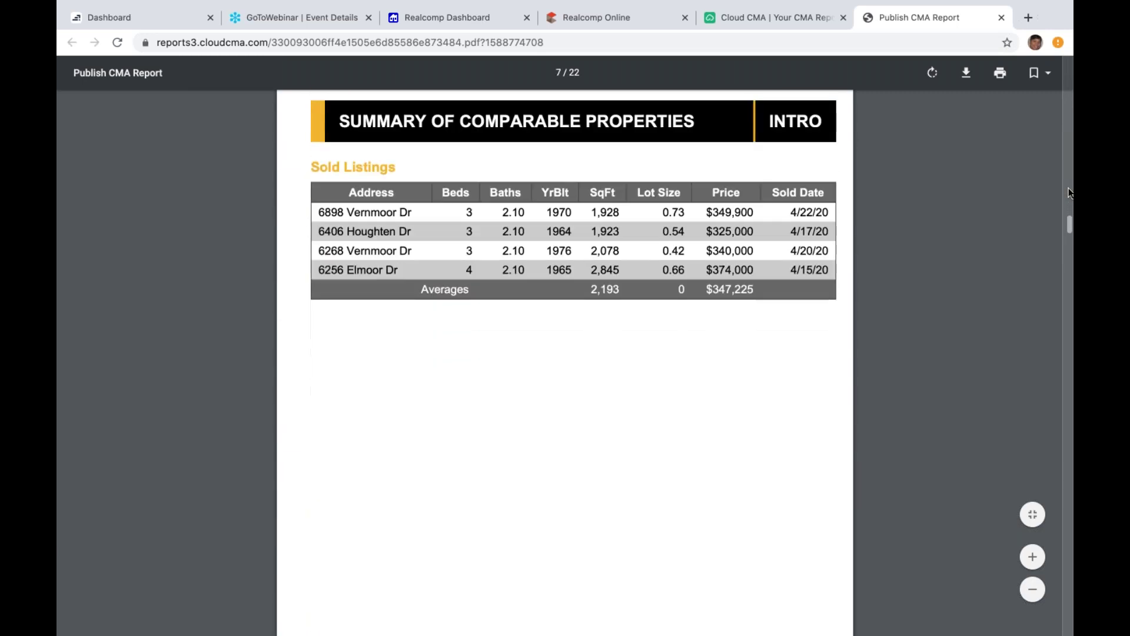
pyautogui.scroll(-15, 1070, 192)
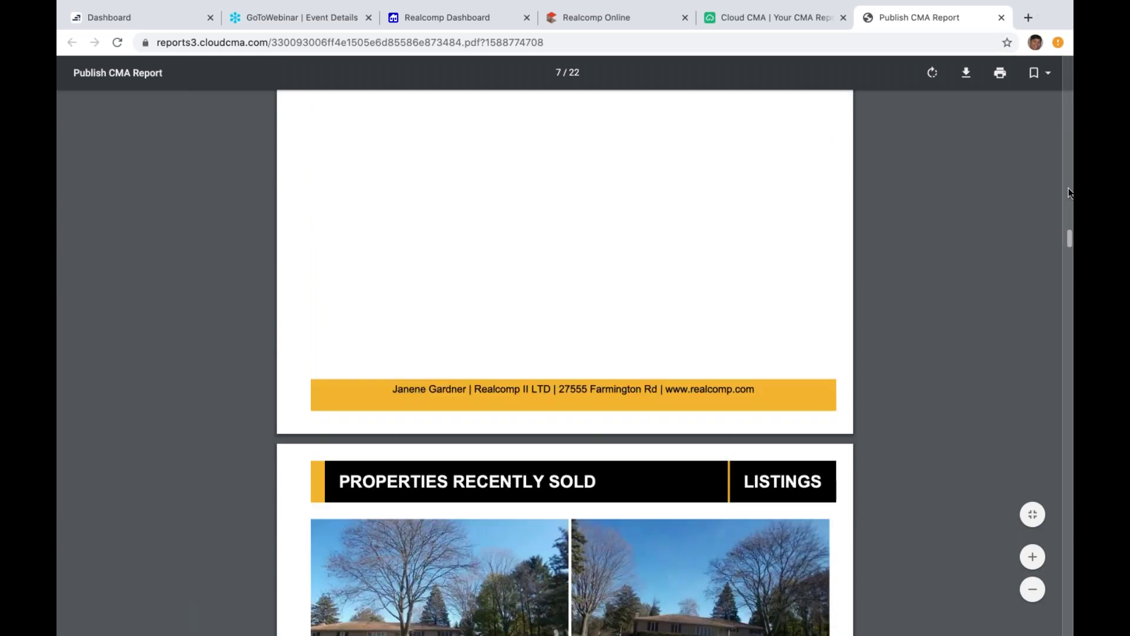
pyautogui.scroll(-5, 1069, 192)
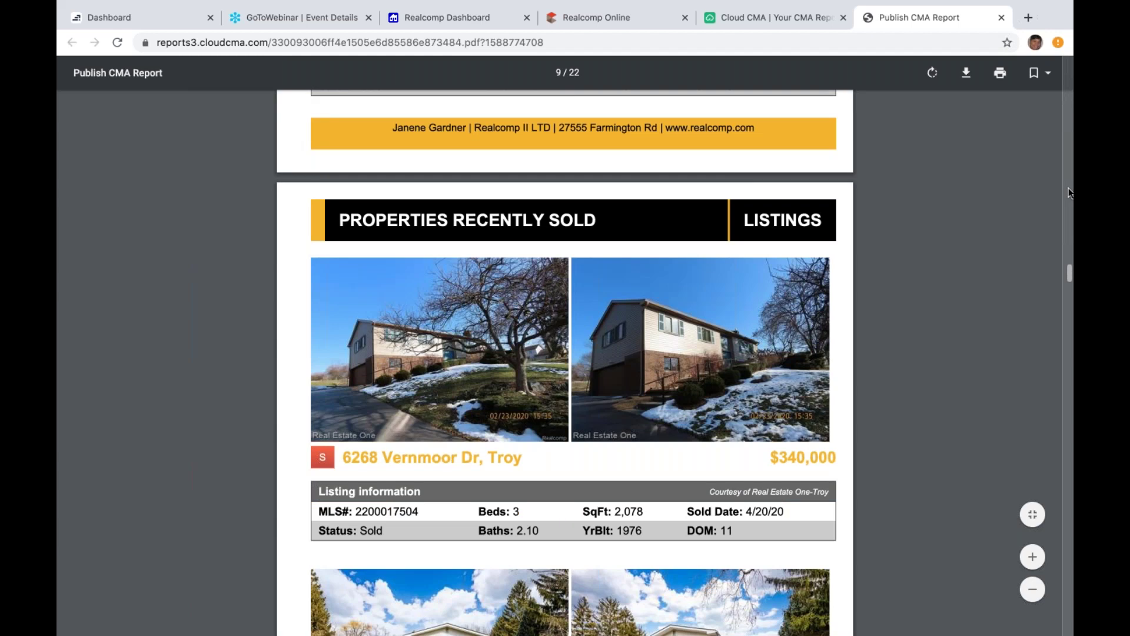
pyautogui.scroll(-20, 1069, 192)
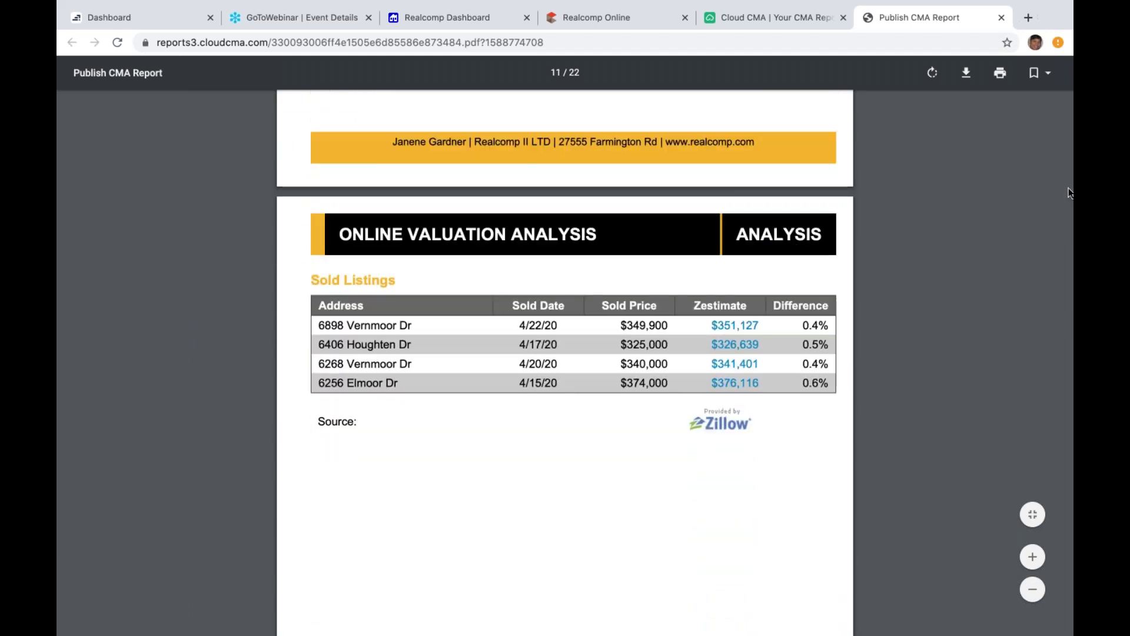
pyautogui.scroll(-3, 1069, 192)
pyautogui.scroll(-12, 1070, 192)
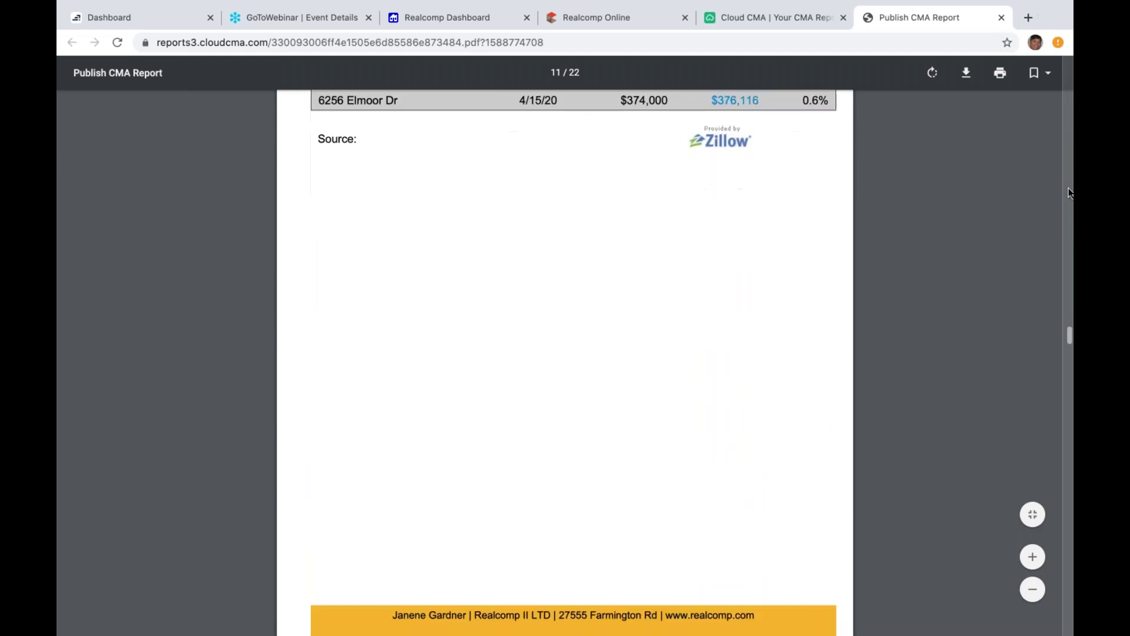
pyautogui.scroll(-6, 1069, 192)
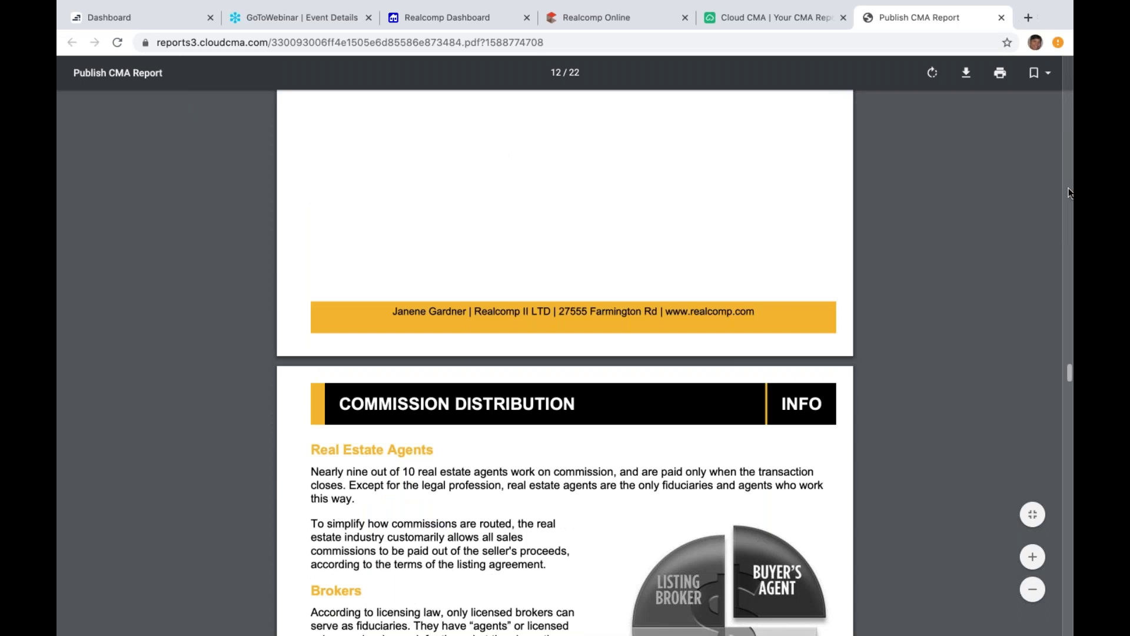
pyautogui.scroll(-15, 1070, 192)
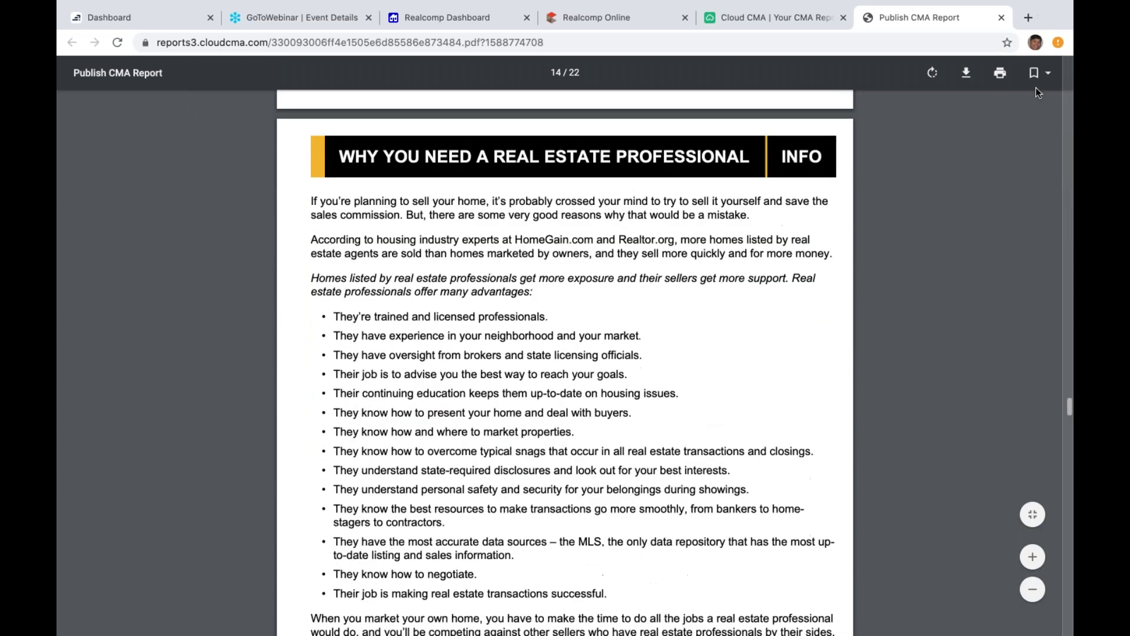
pyautogui.click(1002, 18)
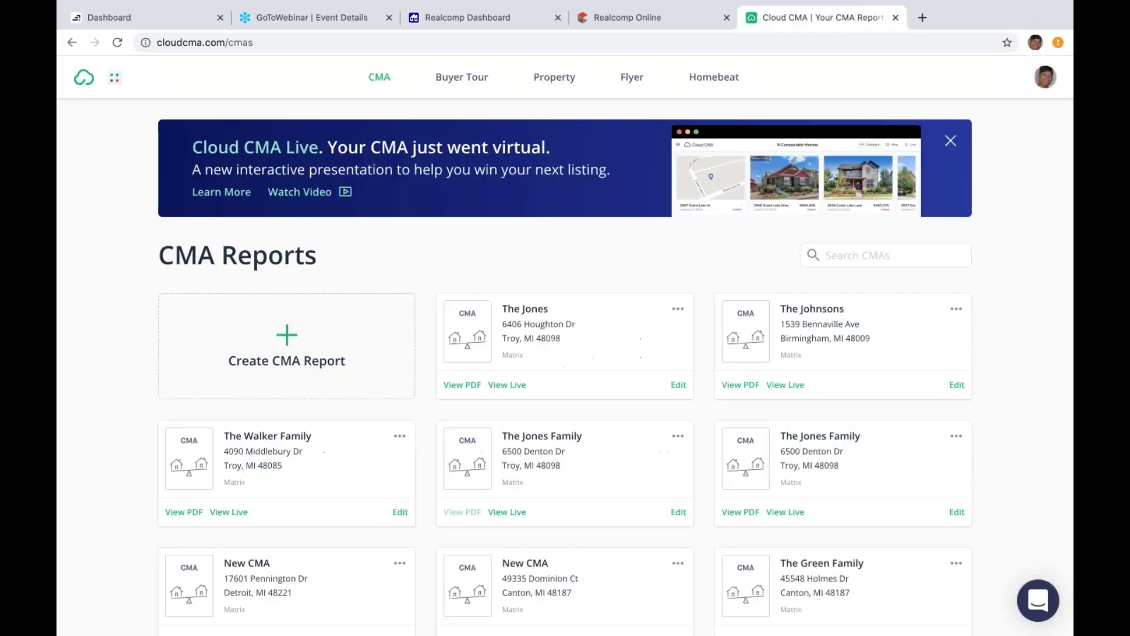
pyautogui.click(678, 312)
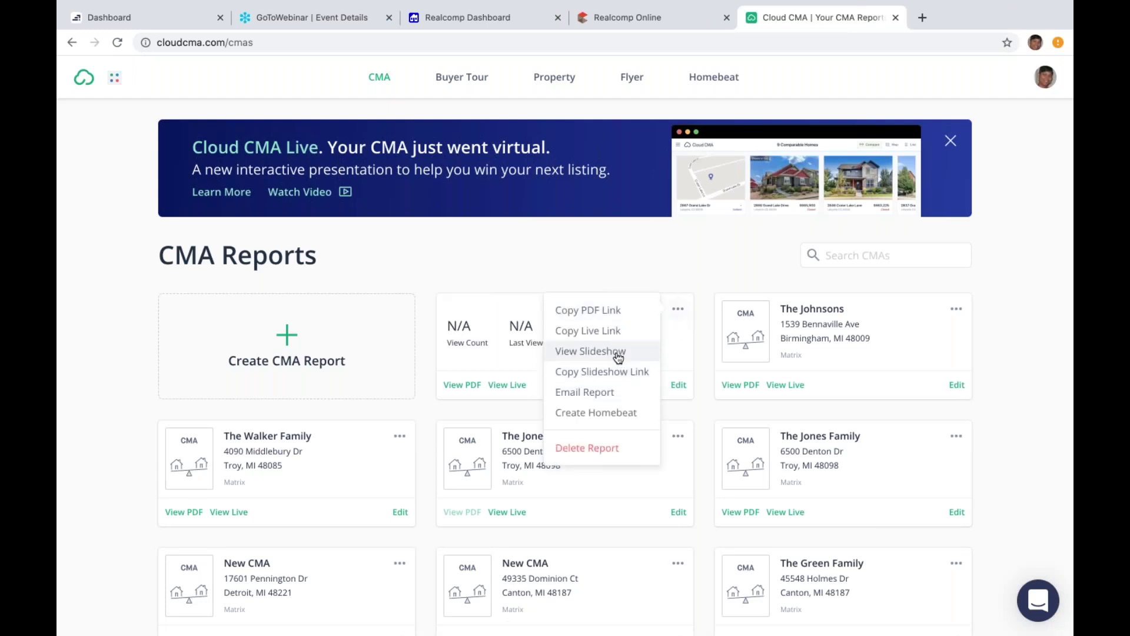
pyautogui.click(590, 352)
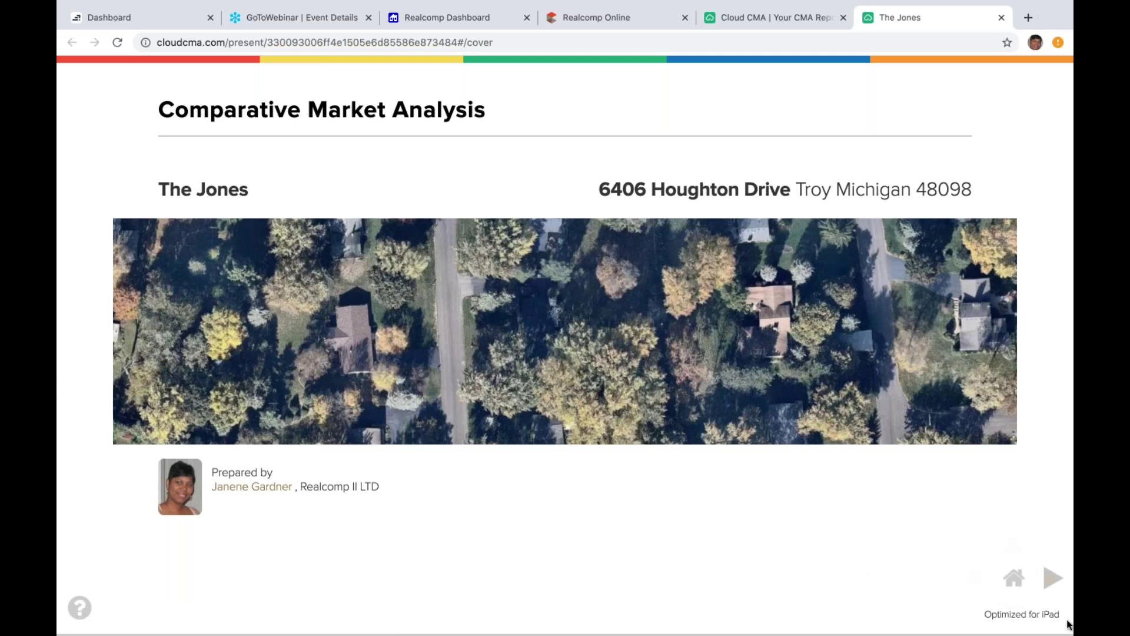
pyautogui.click(1050, 580)
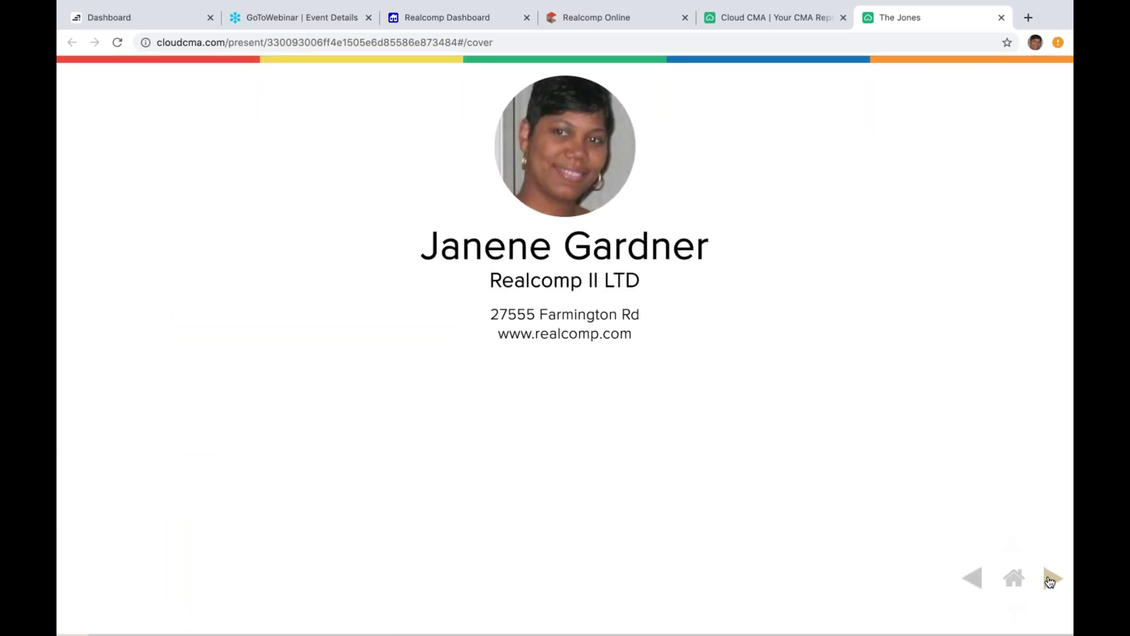
pyautogui.click(1050, 580)
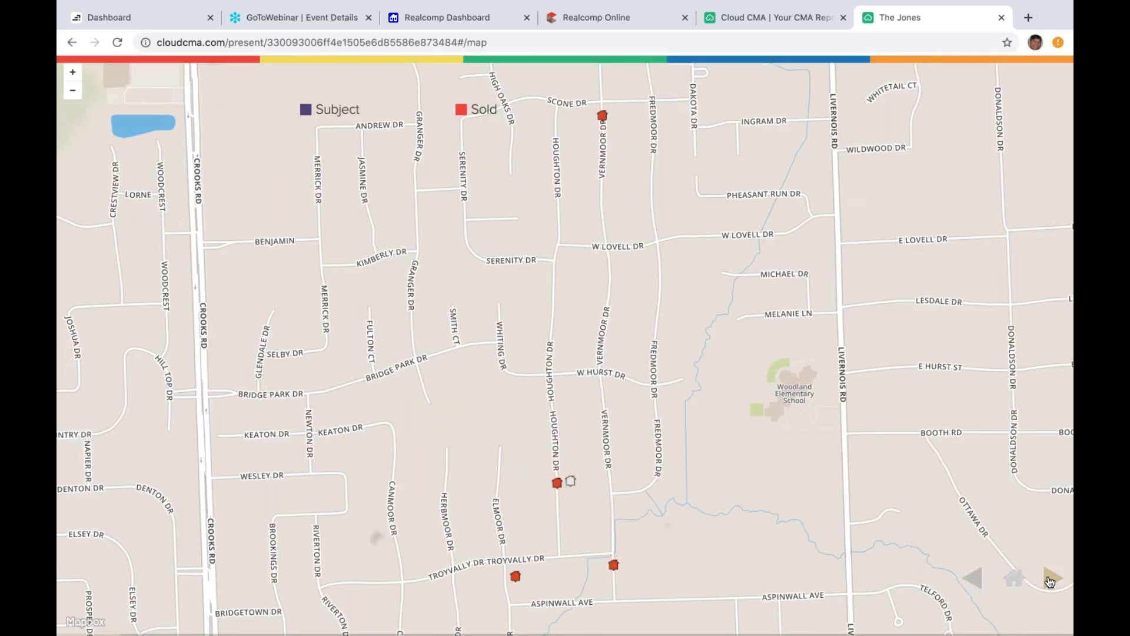
pyautogui.click(1051, 580)
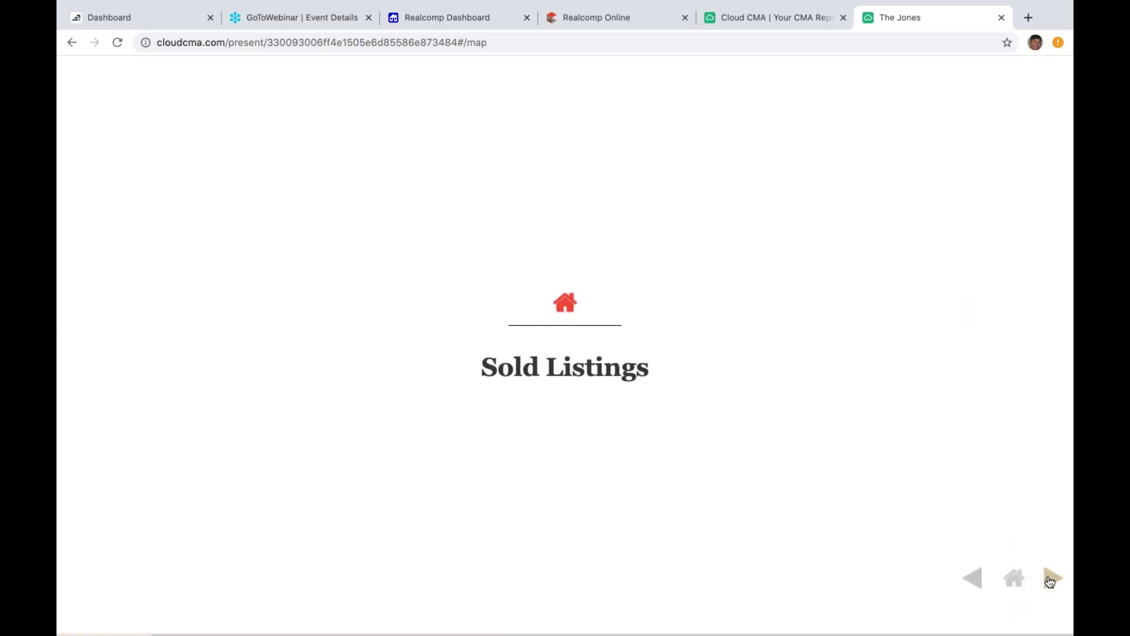
pyautogui.click(1050, 580)
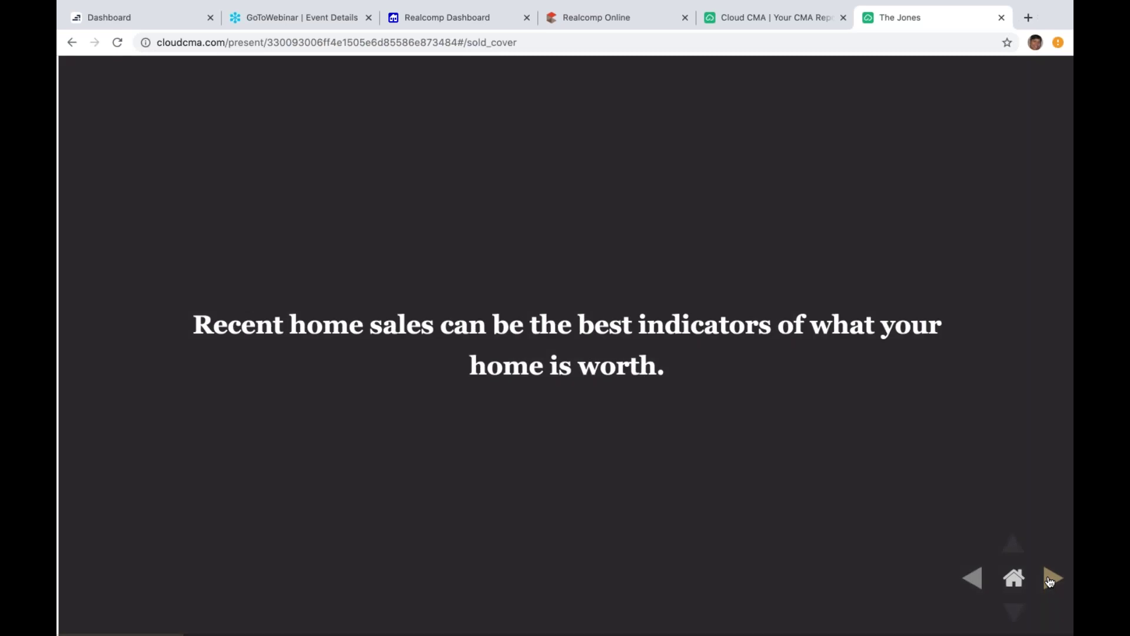
pyautogui.click(1051, 579)
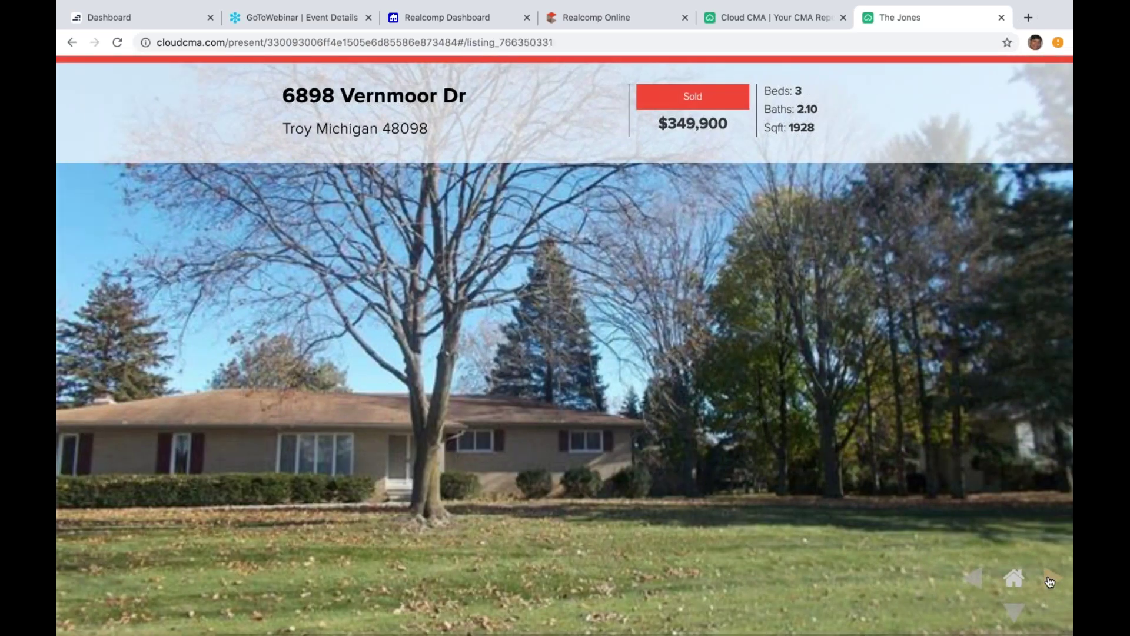
pyautogui.click(1051, 580)
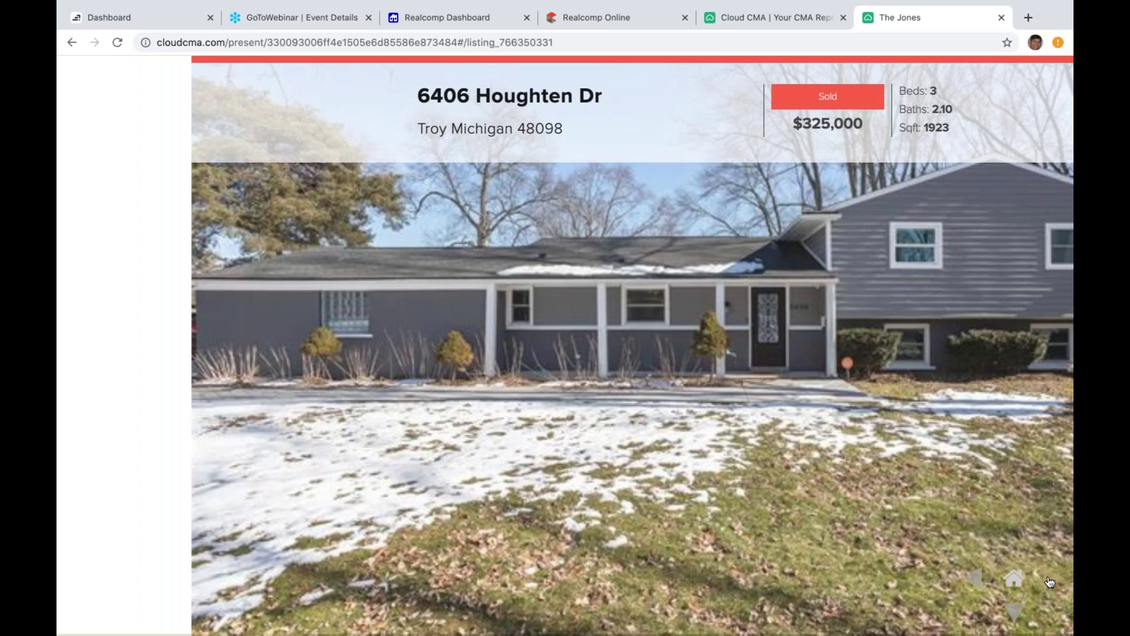
pyautogui.click(1014, 612)
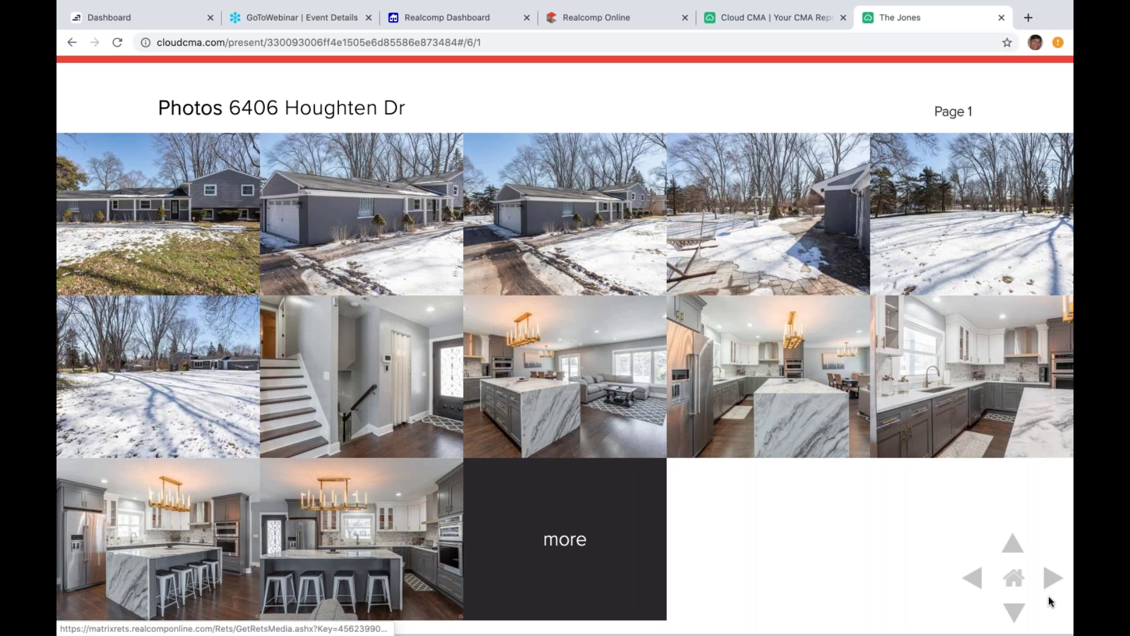
pyautogui.click(1052, 576)
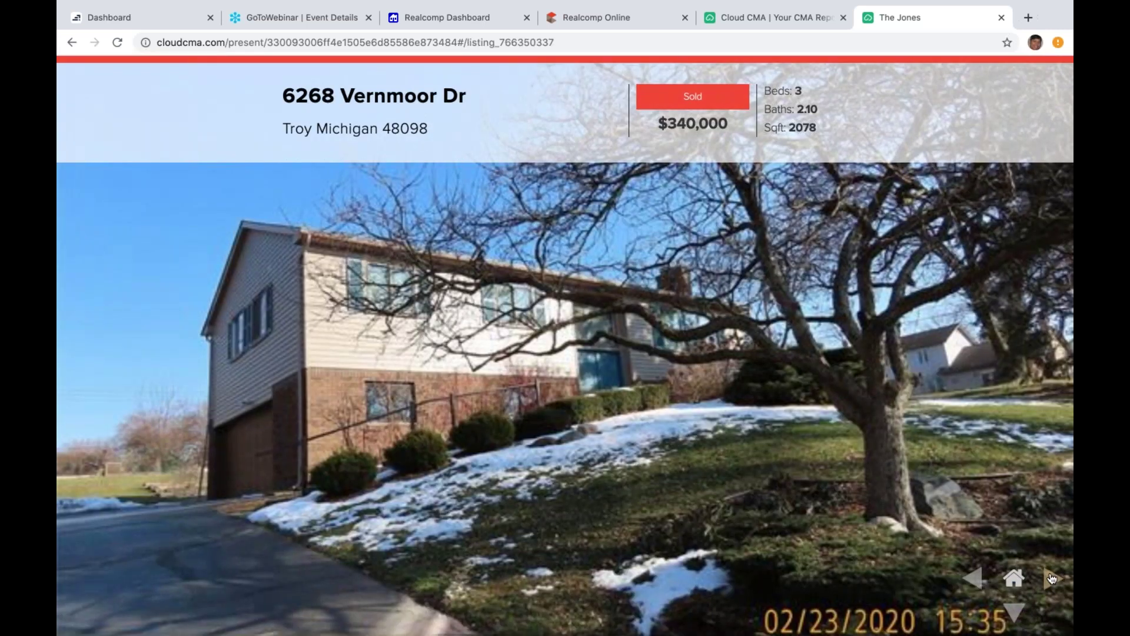
pyautogui.click(1052, 578)
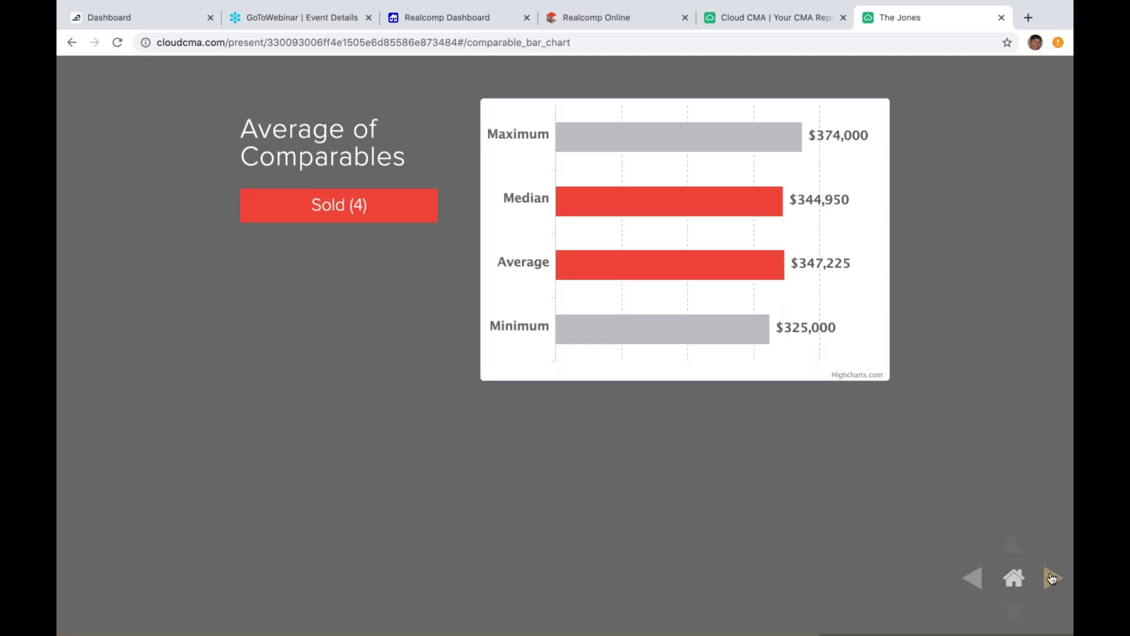
pyautogui.click(1052, 578)
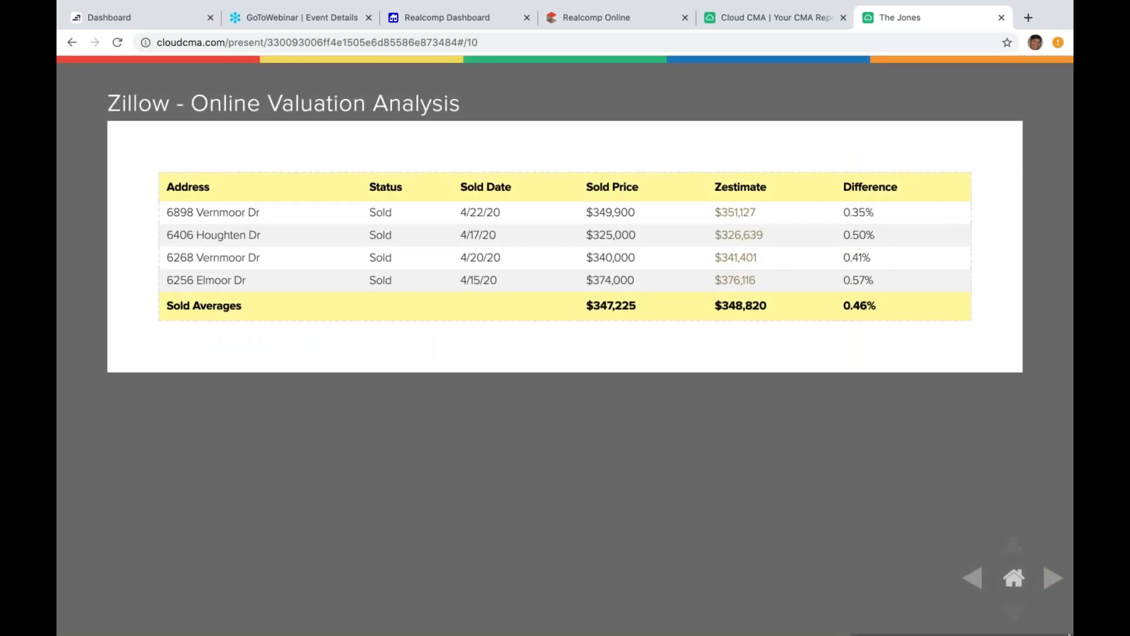
pyautogui.click(1055, 578)
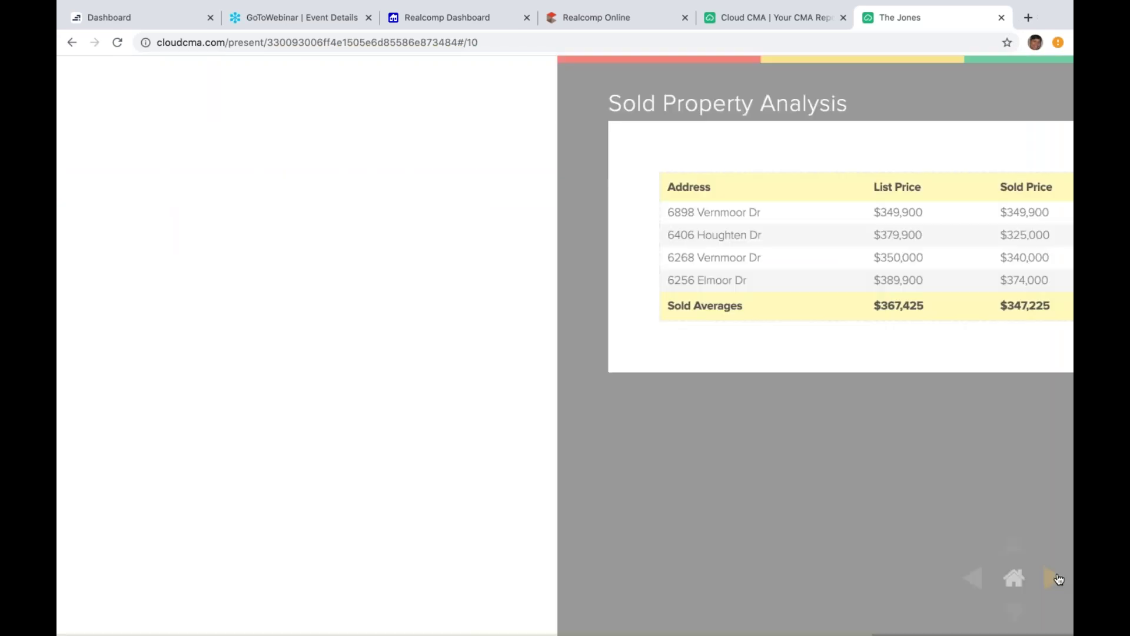
pyautogui.click(1055, 579)
pyautogui.click(1055, 579)
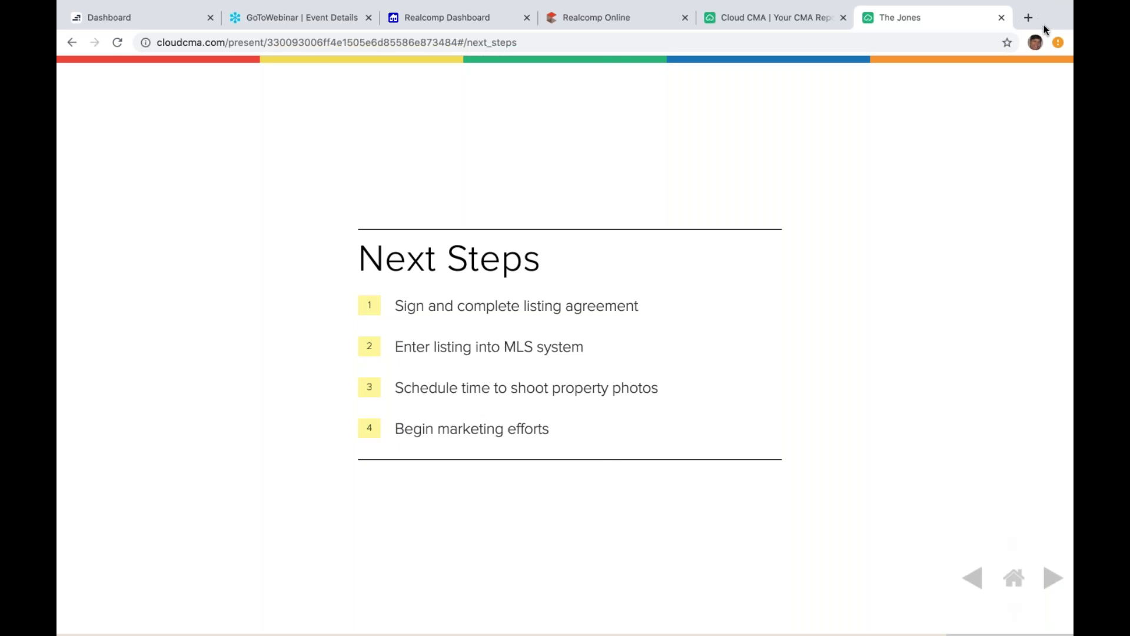
pyautogui.press('super+w')
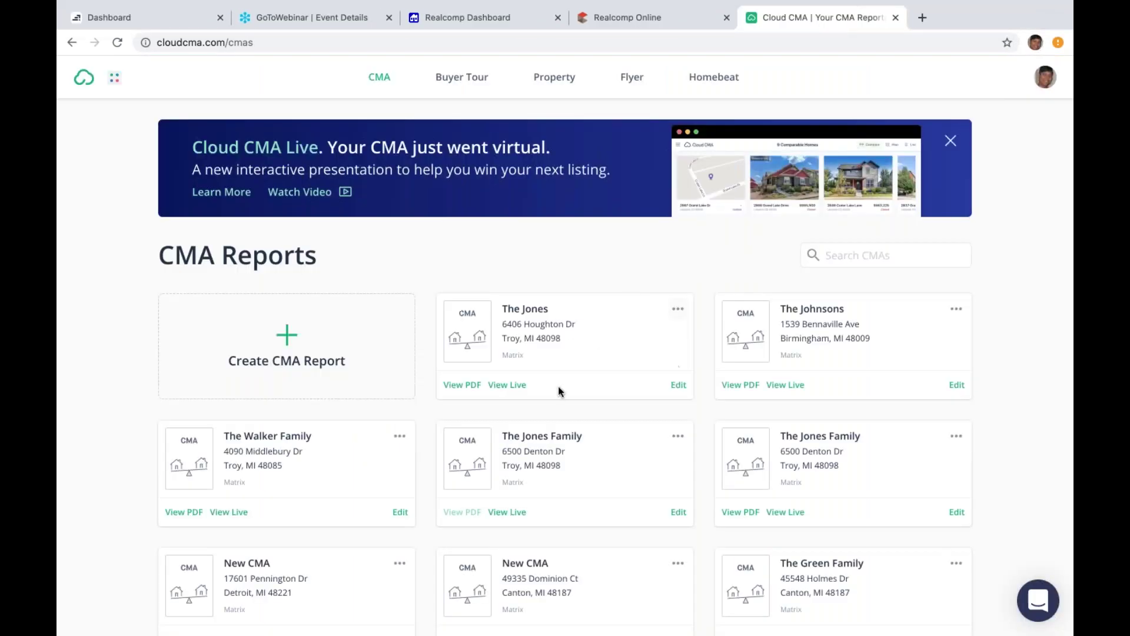
# Step: Open the Houghton Dr report in Cloud CMA Live from its card in CMA Reports
pyautogui.click(678, 310)
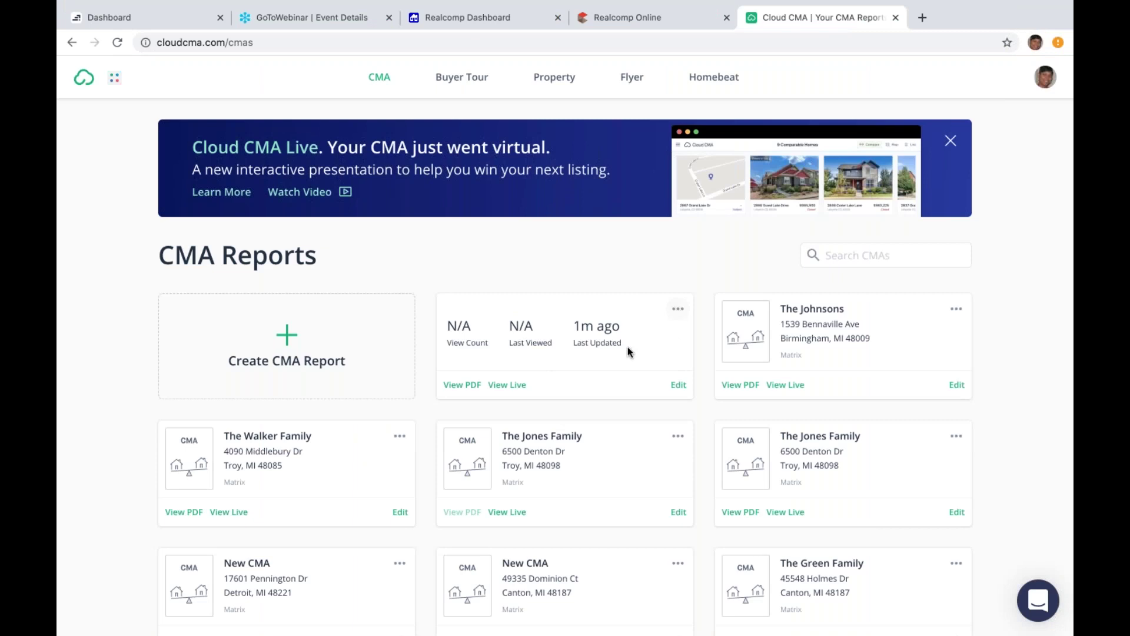
pyautogui.click(513, 383)
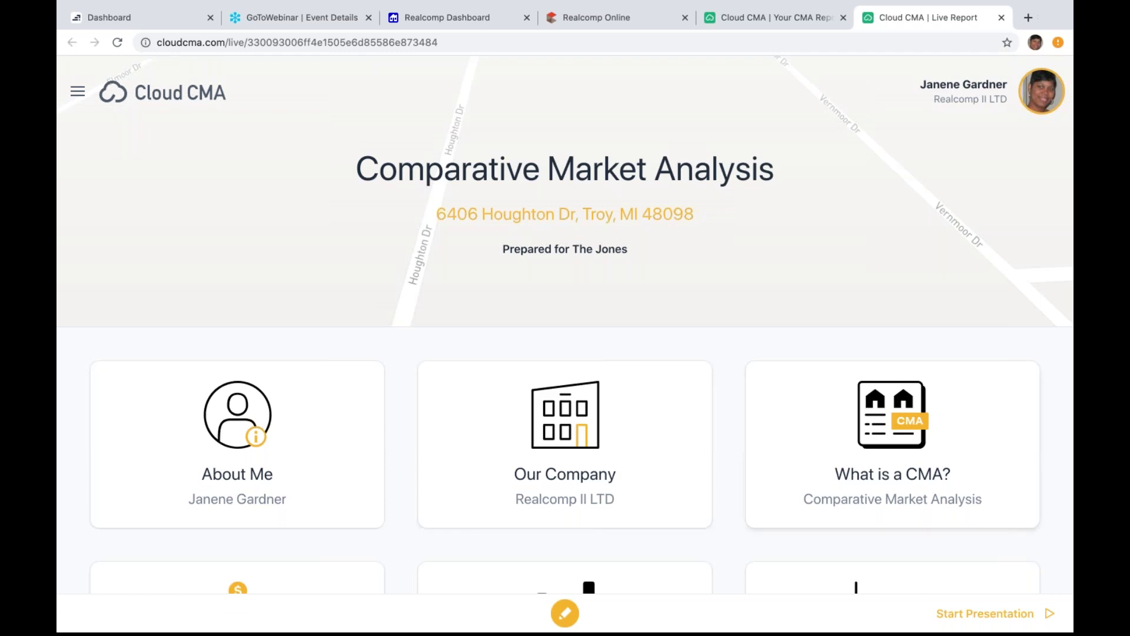
# Step: Page through About Me, Our Company and What is a CMA? to the comps, viewing them mapped, then listed
pyautogui.click(973, 620)
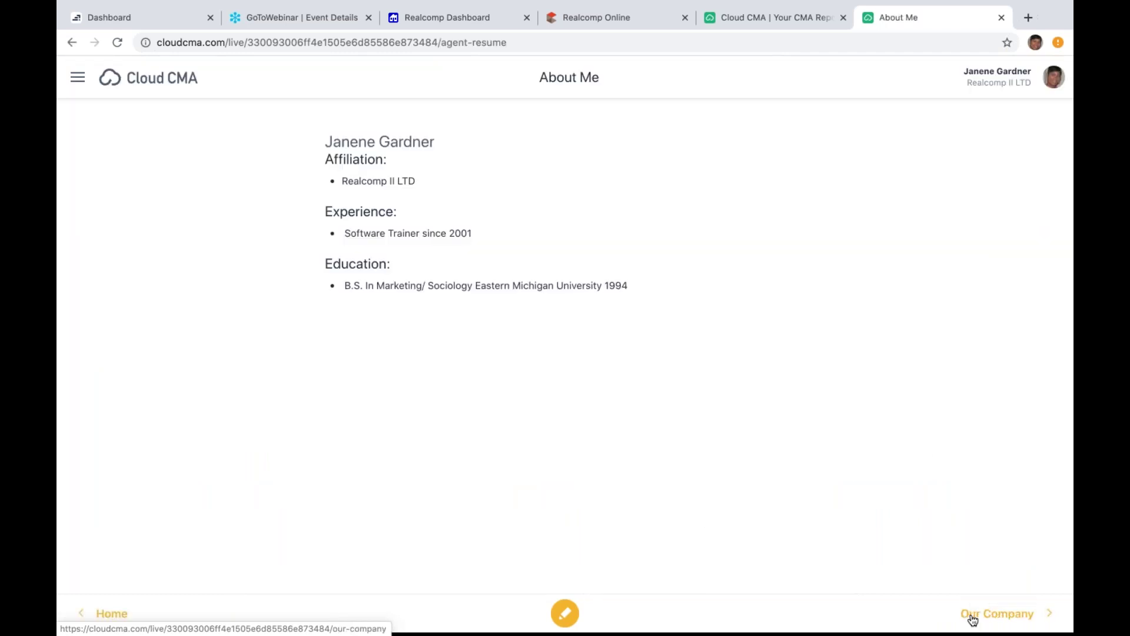
pyautogui.click(973, 615)
pyautogui.click(973, 615)
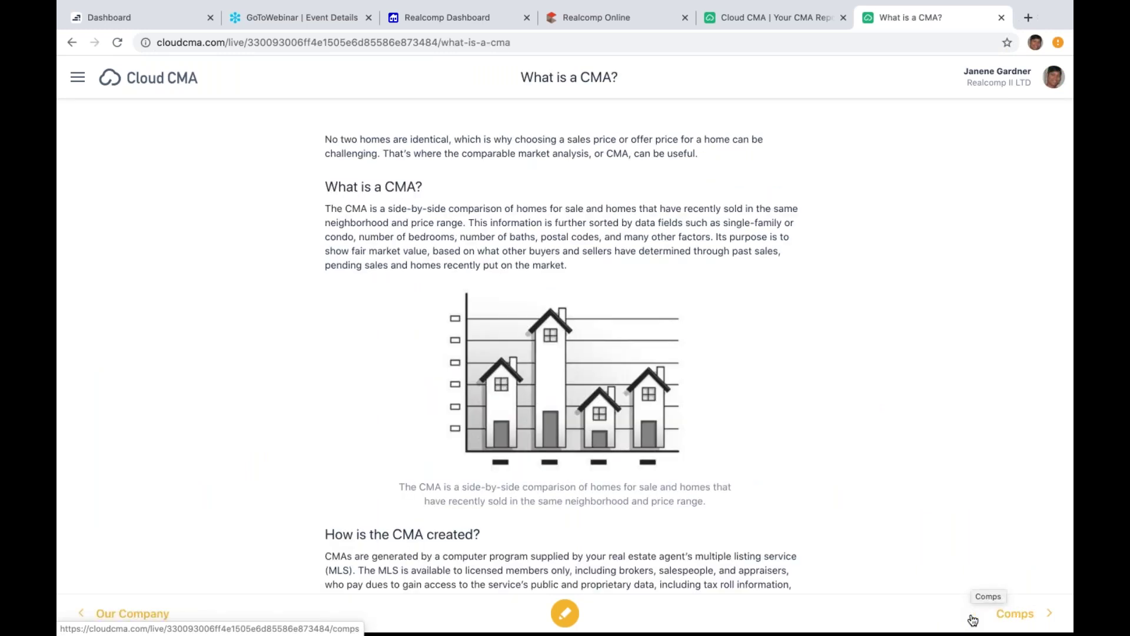
pyautogui.click(973, 615)
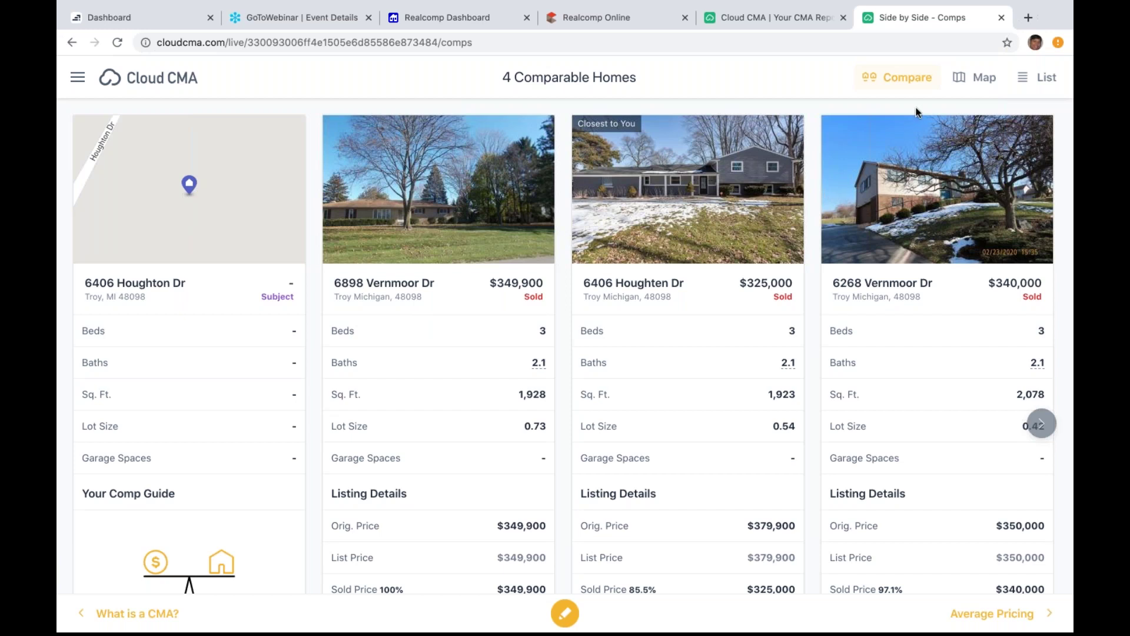
pyautogui.click(979, 81)
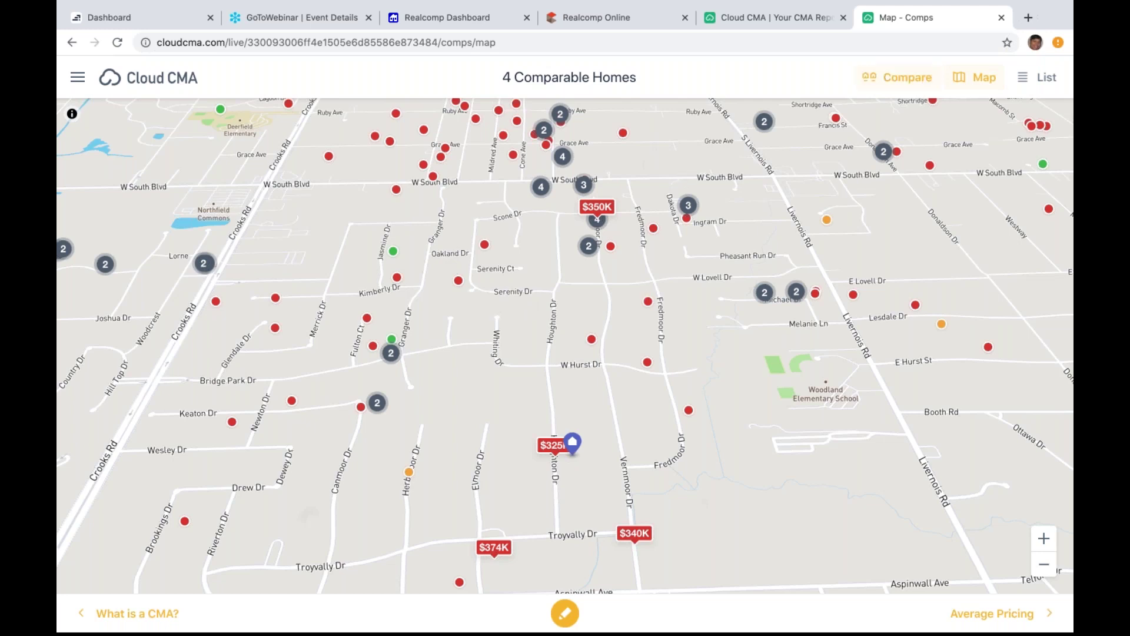
pyautogui.click(1044, 83)
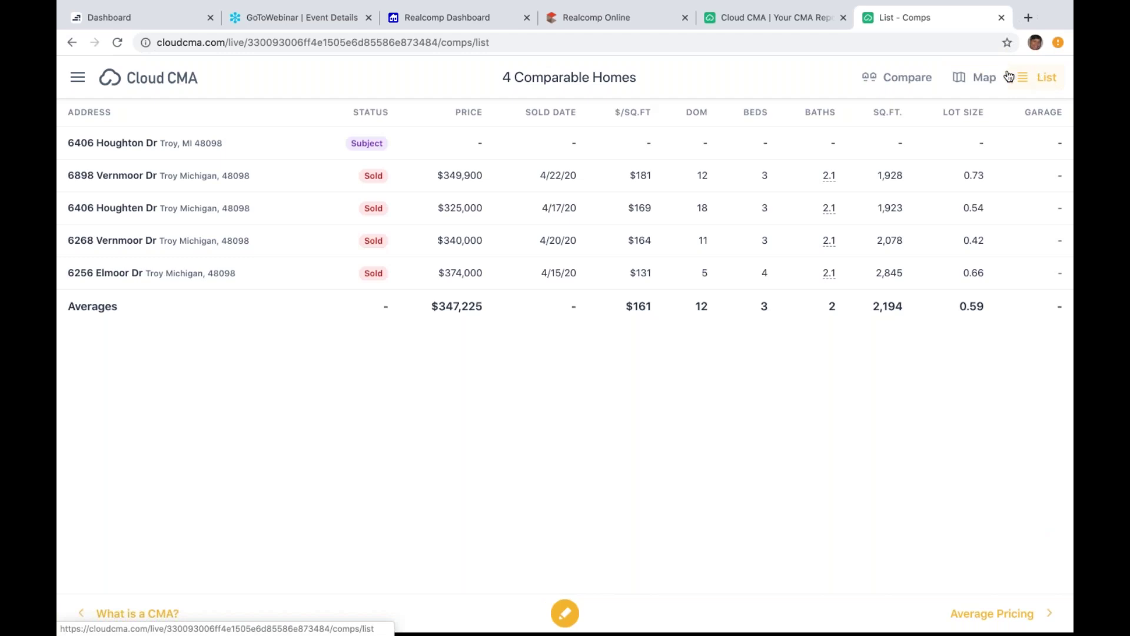
# Step: View the four comps side by side, on a map and as a list, then open Average Pricing
pyautogui.click(895, 87)
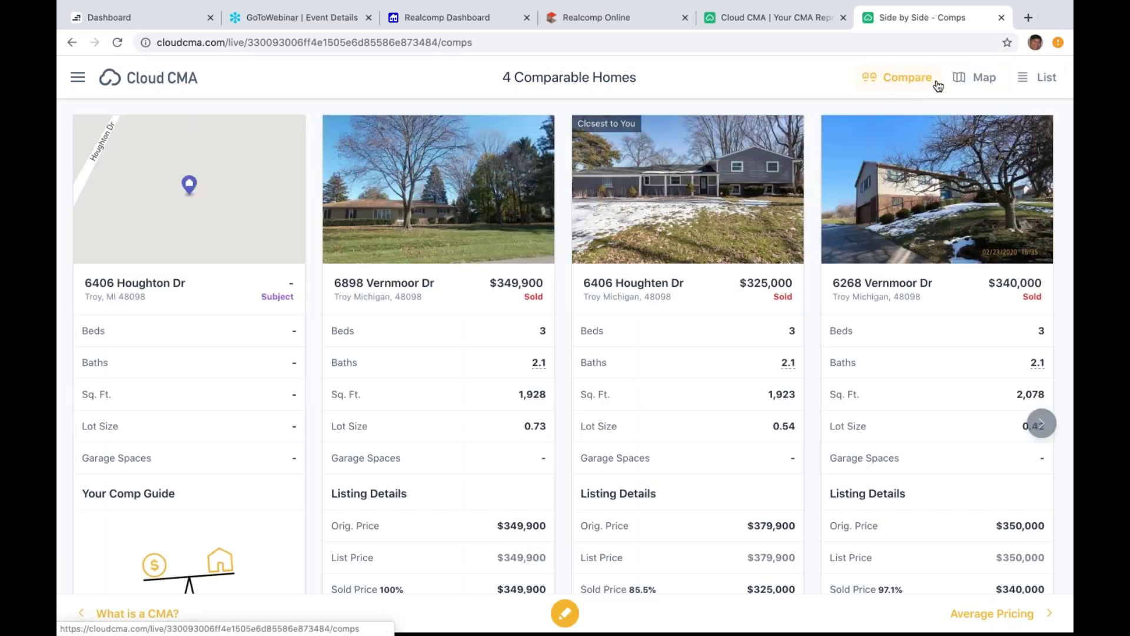
pyautogui.click(966, 79)
pyautogui.click(1047, 82)
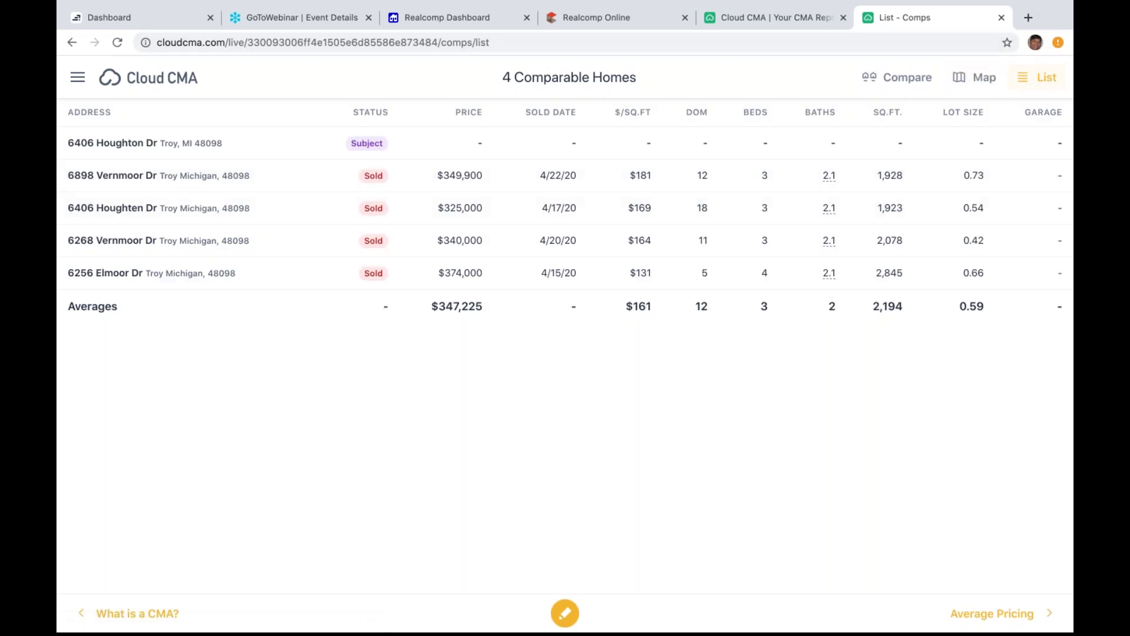
pyautogui.click(1008, 615)
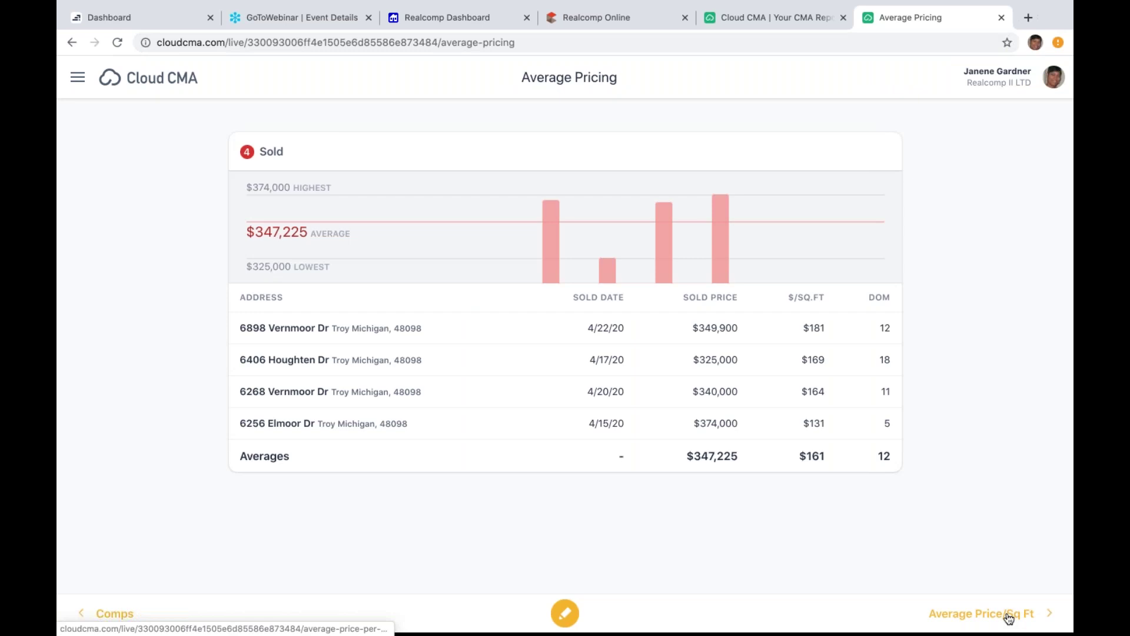
# Step: Page through Price/Sq. Ft., Time to Sell, Online Valuations, Market Value and Commission pages, then return Home
pyautogui.click(1008, 616)
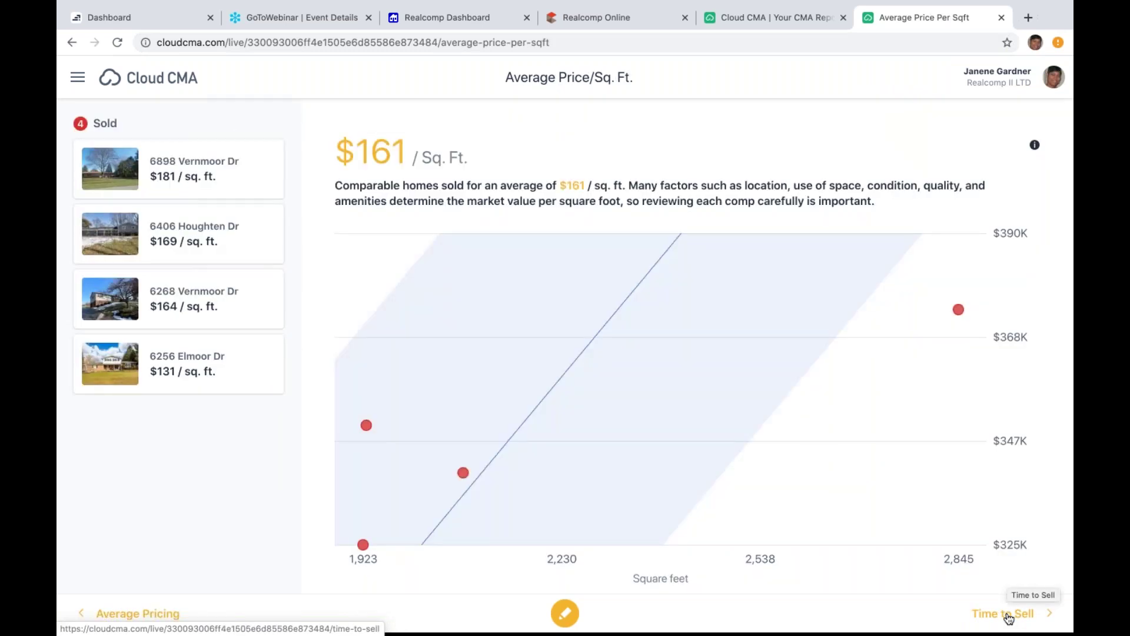
pyautogui.click(1007, 616)
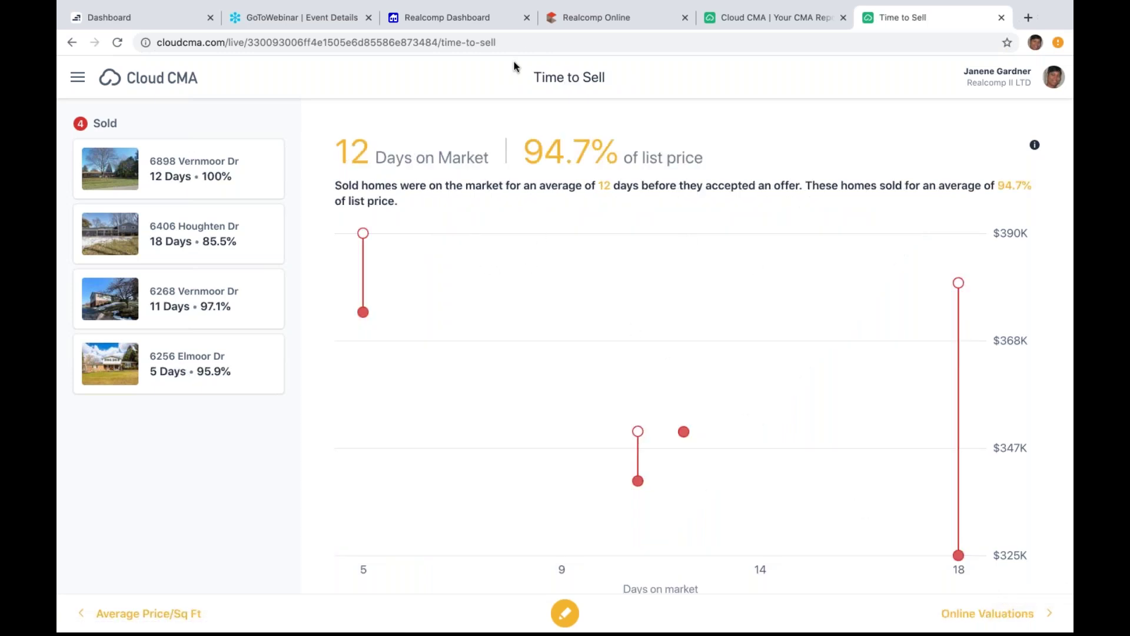
pyautogui.click(1017, 619)
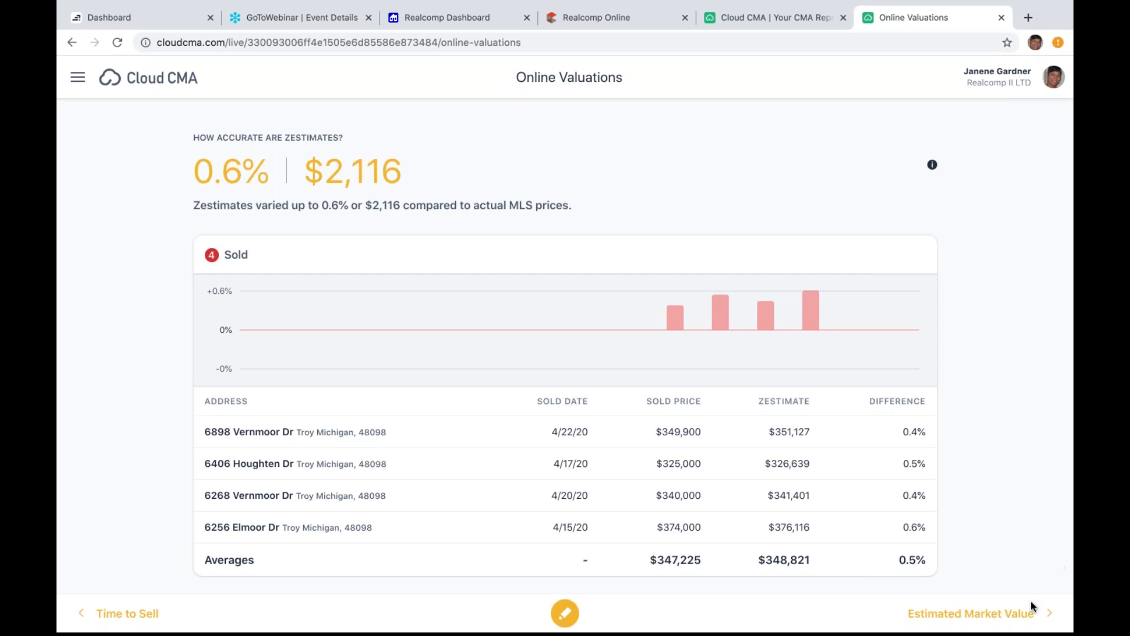
pyautogui.click(979, 622)
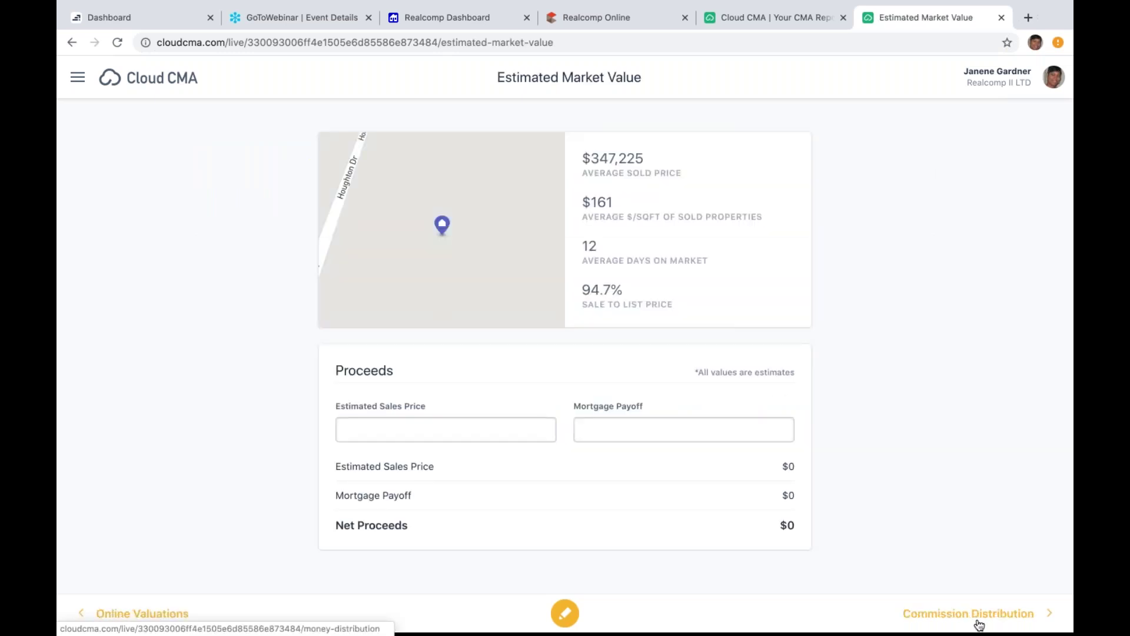
pyautogui.click(979, 622)
pyautogui.click(979, 622)
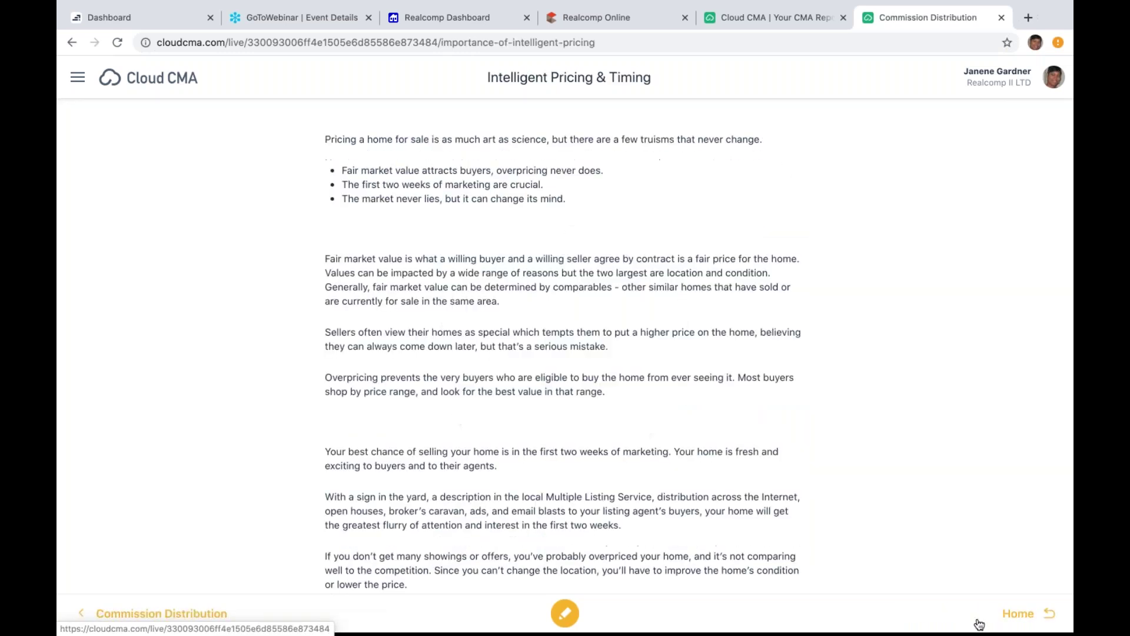
pyautogui.click(1018, 613)
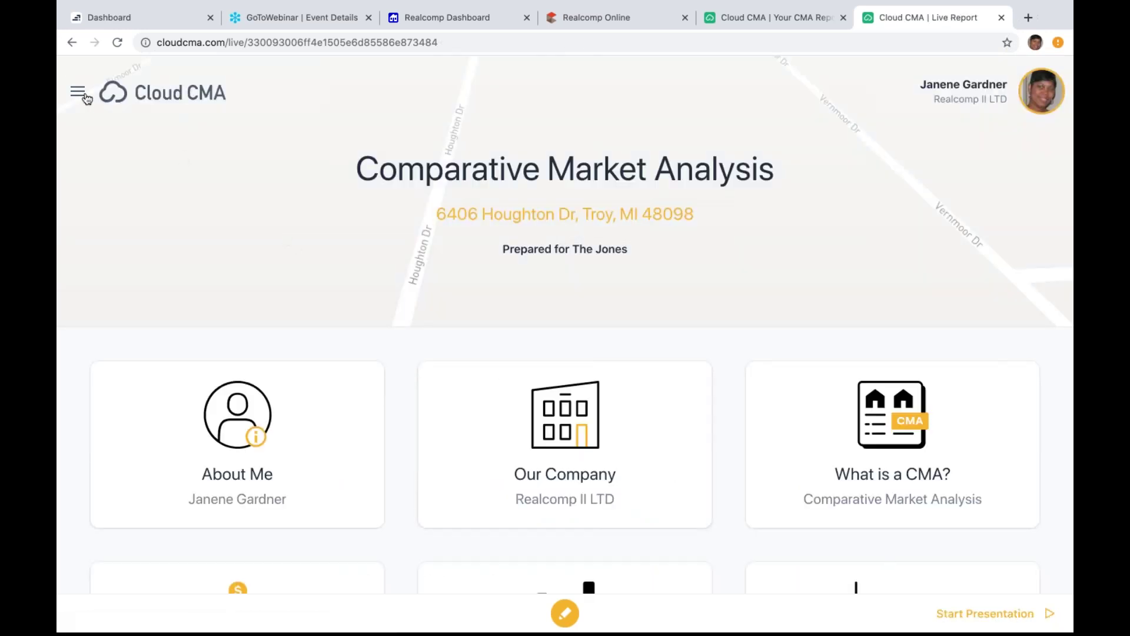
pyautogui.click(78, 93)
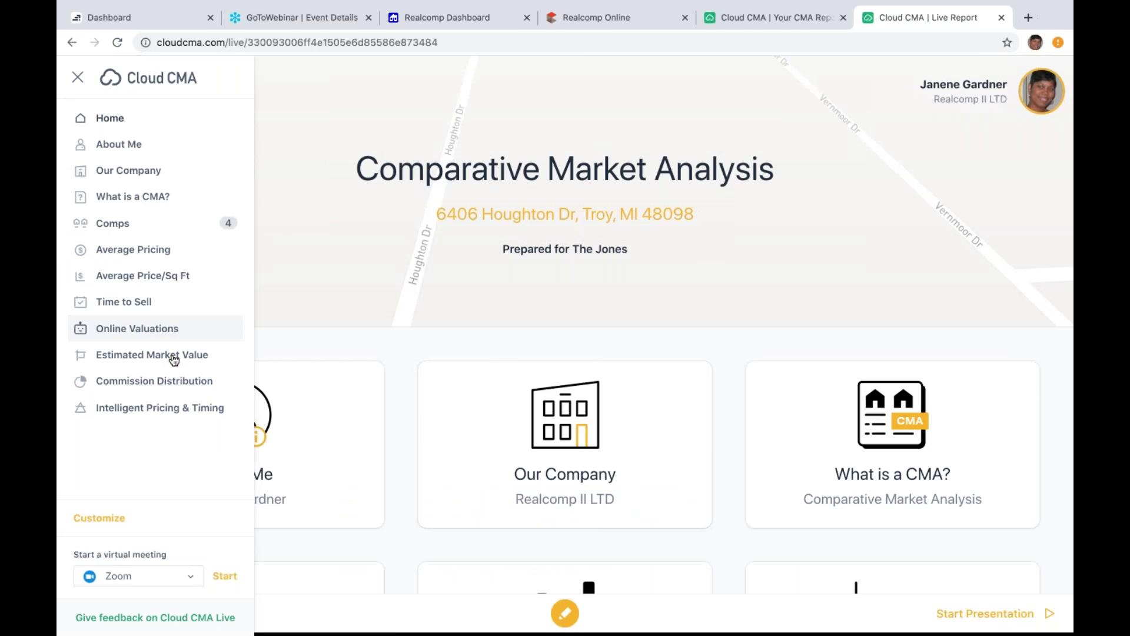
pyautogui.click(191, 580)
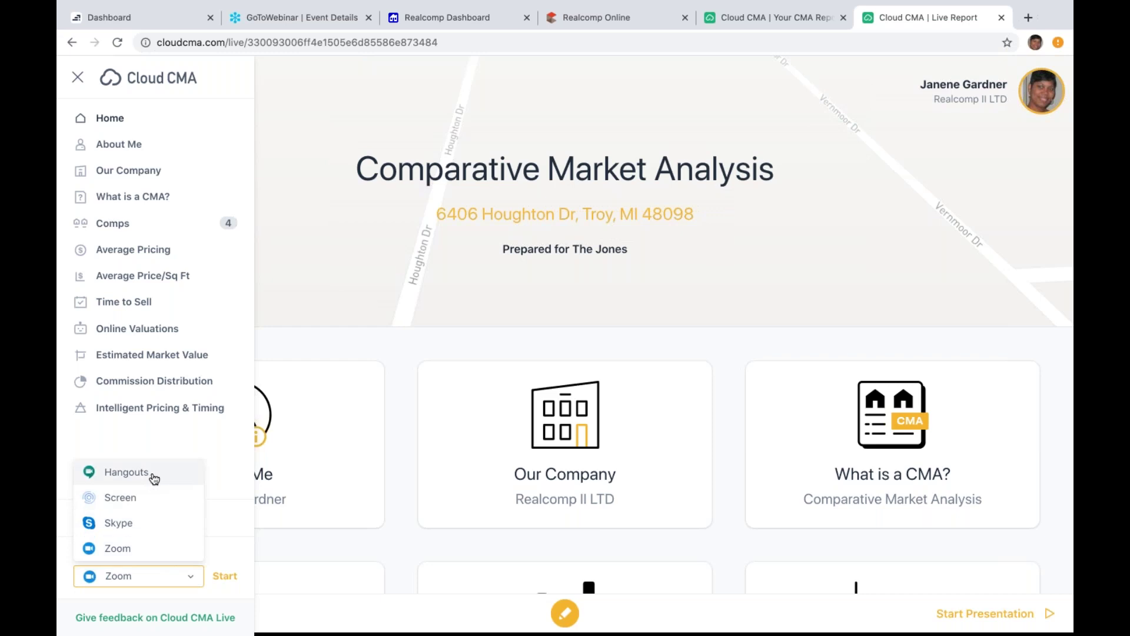
pyautogui.click(312, 269)
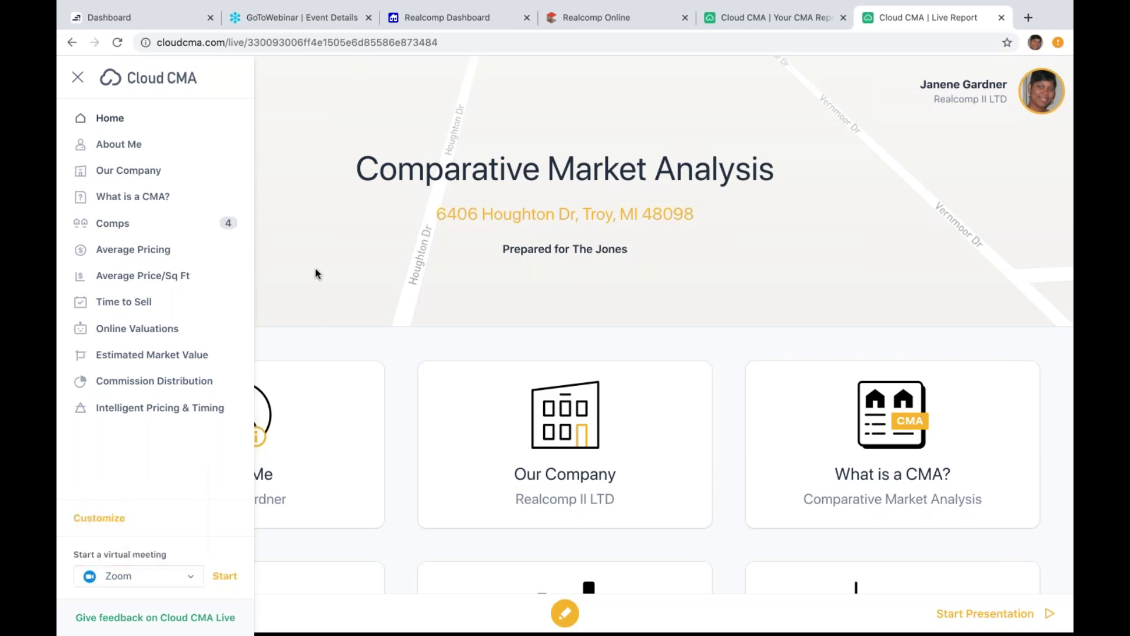
pyautogui.click(326, 259)
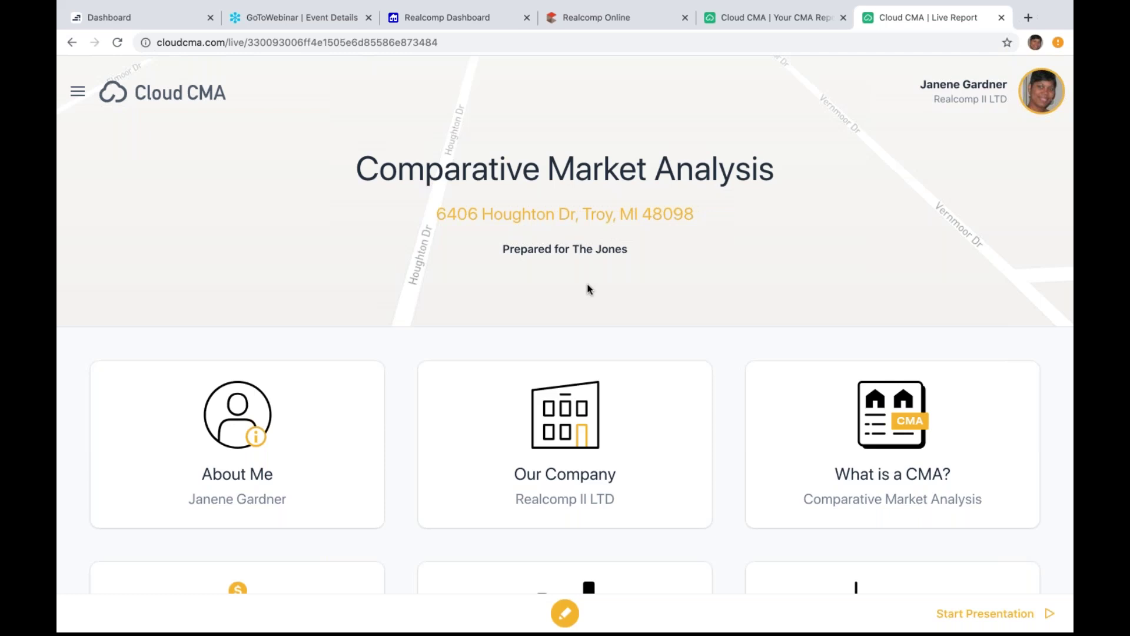
pyautogui.click(76, 94)
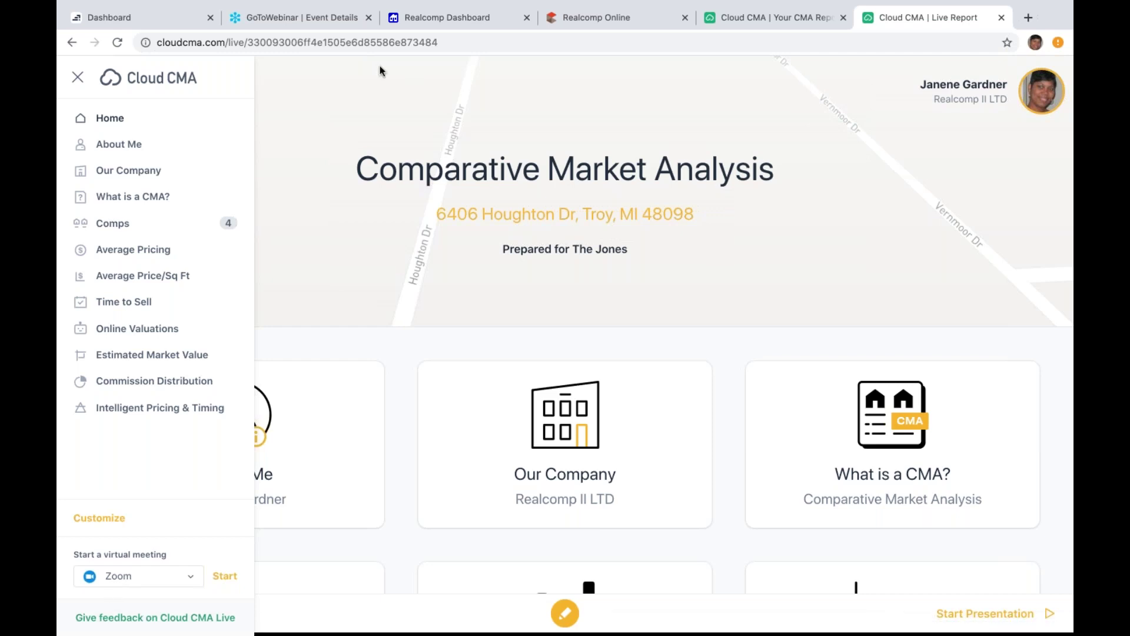
# Step: Dismiss the section navigation, close the Live Report tab, and switch to the Realcomp Dashboard tab
pyautogui.click(393, 115)
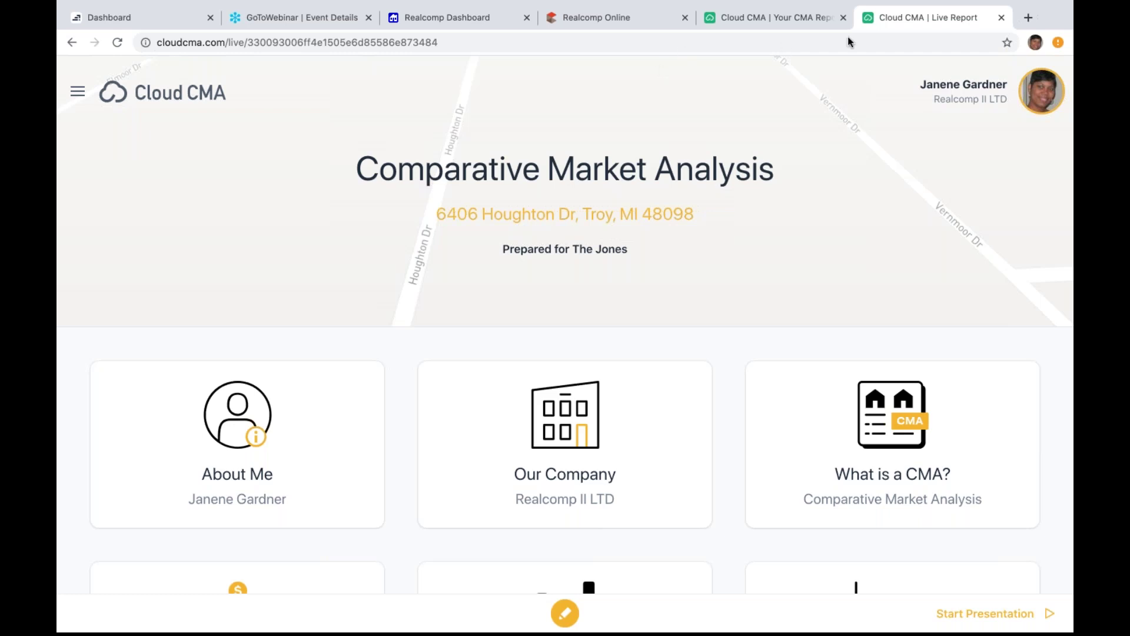
pyautogui.click(1002, 18)
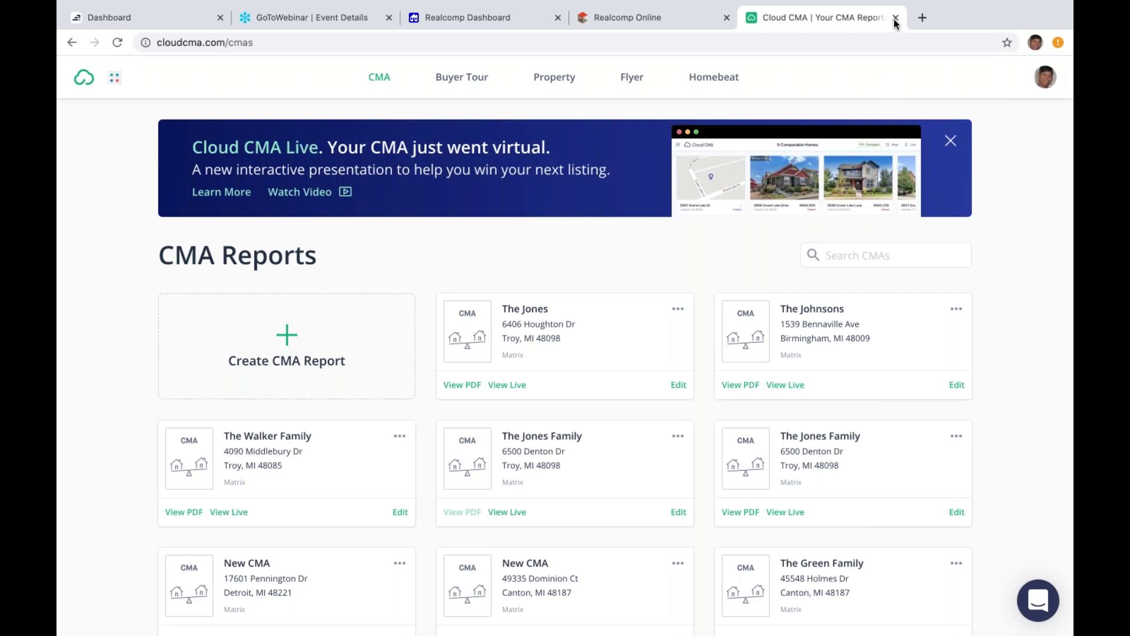
pyautogui.moveTo(945, 5)
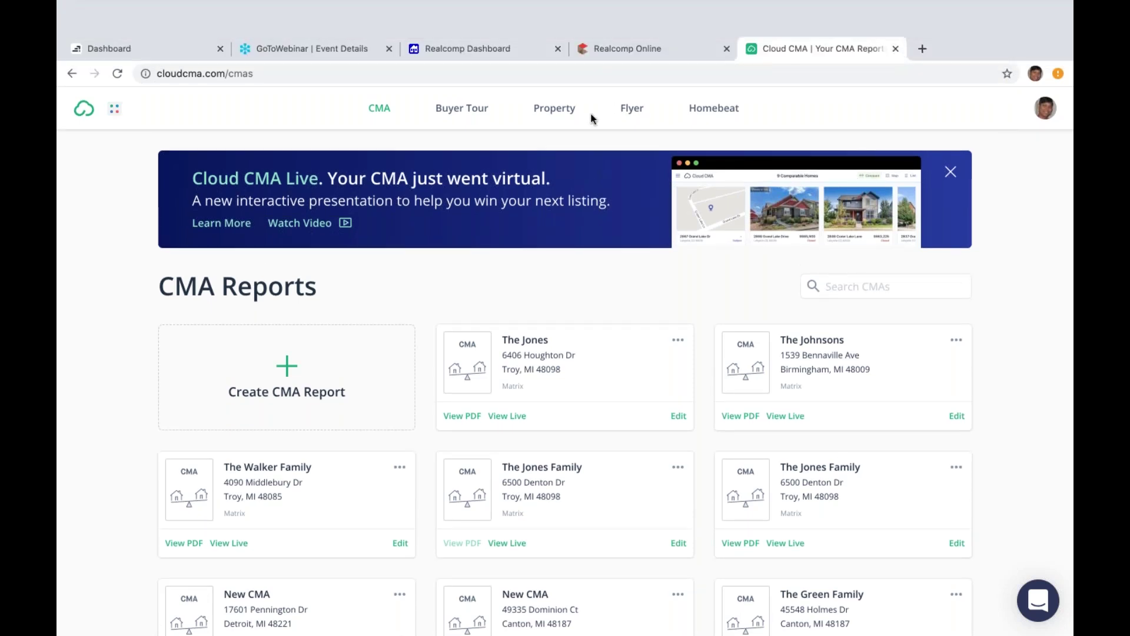
pyautogui.click(501, 21)
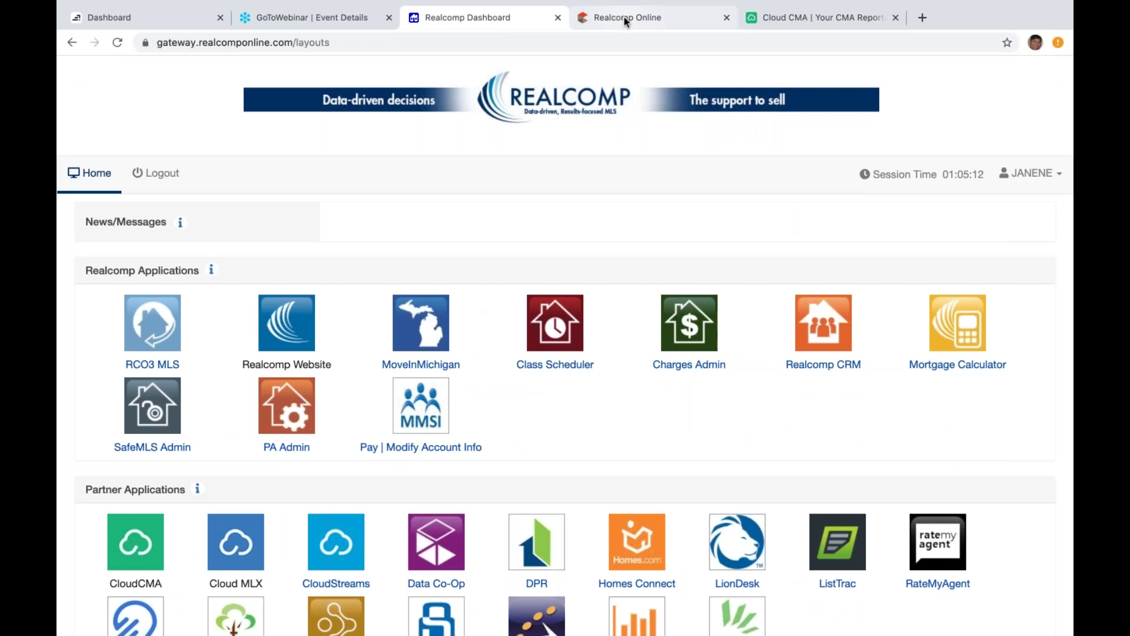
# Step: Switch to the Realcomp Online tab and go to the Matrix Home page
pyautogui.click(624, 16)
pyautogui.click(150, 94)
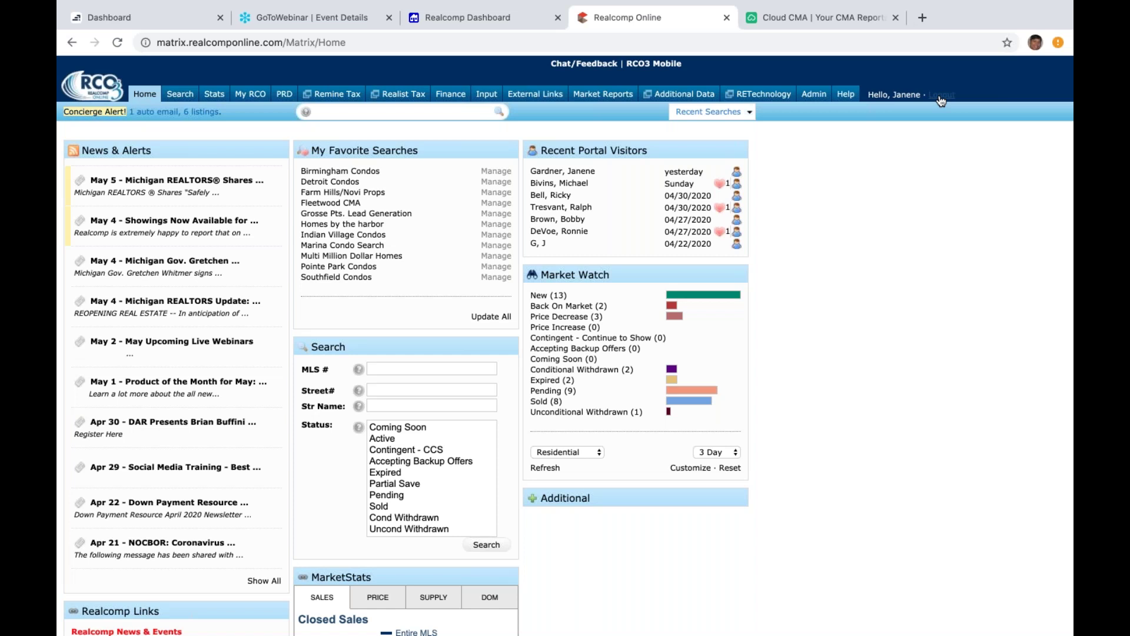
# Step: Switch to the Cloud CMA | Your CMA Reports tab
pyautogui.click(823, 19)
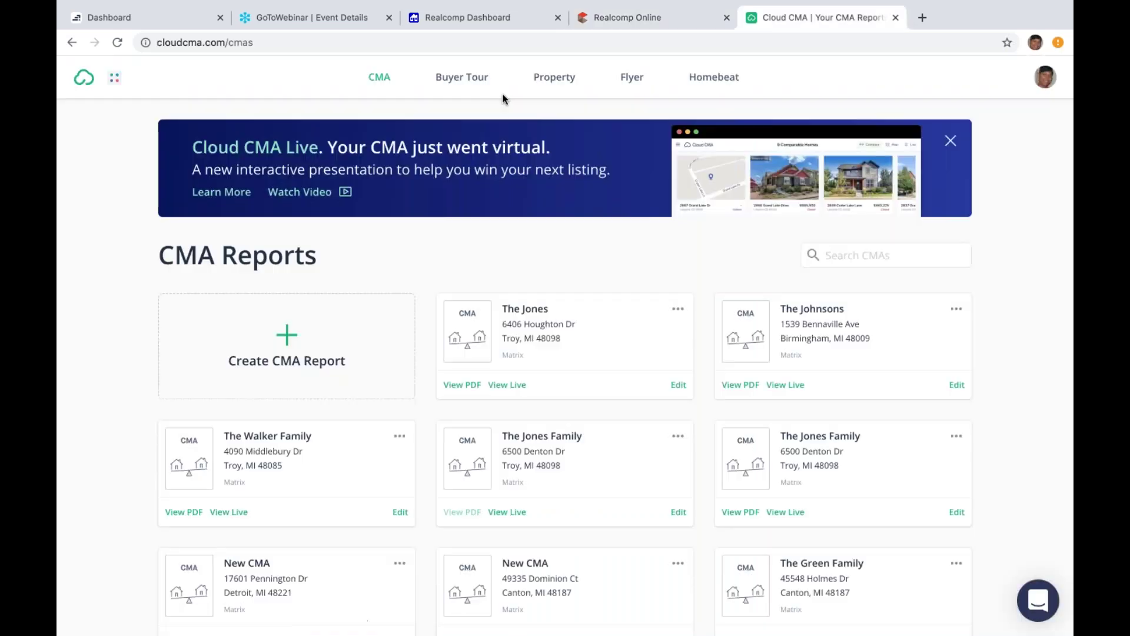